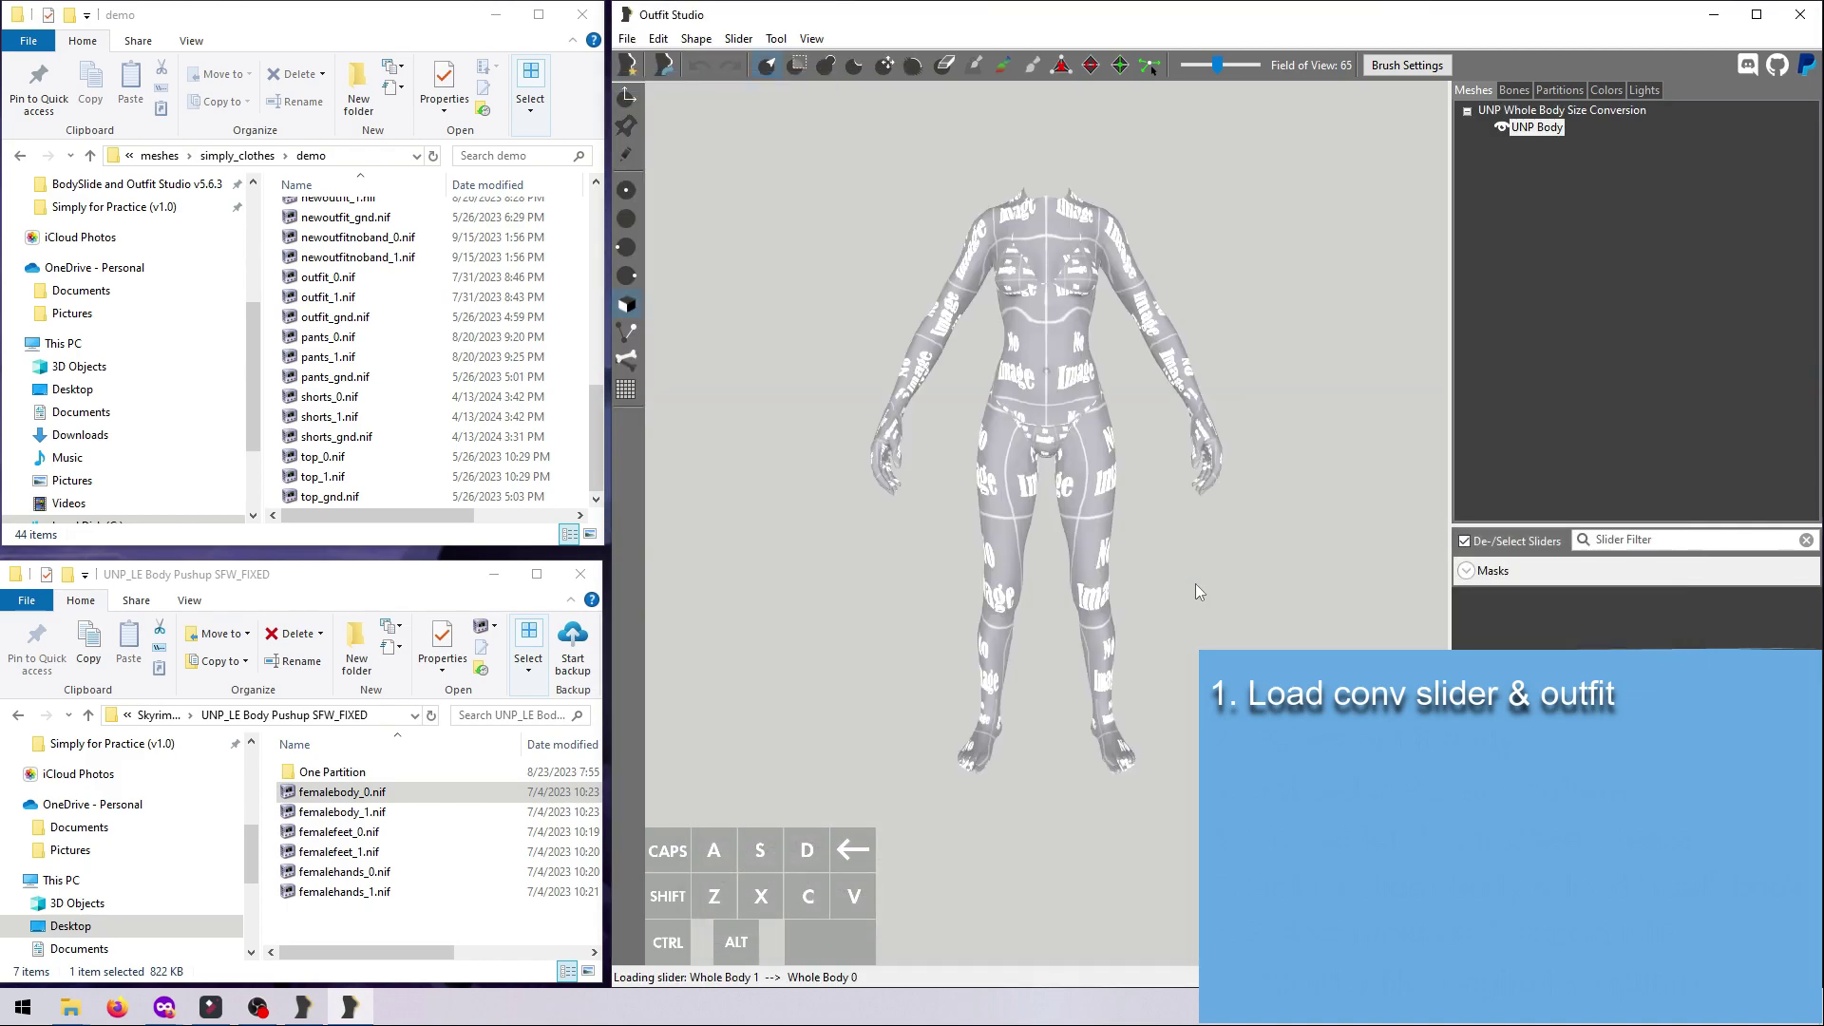
Load top_0.nif and delete its own UNP PUSHUP_0 body mesh
click(327, 457)
drag(344, 466, 1007, 539)
right_click(1544, 145)
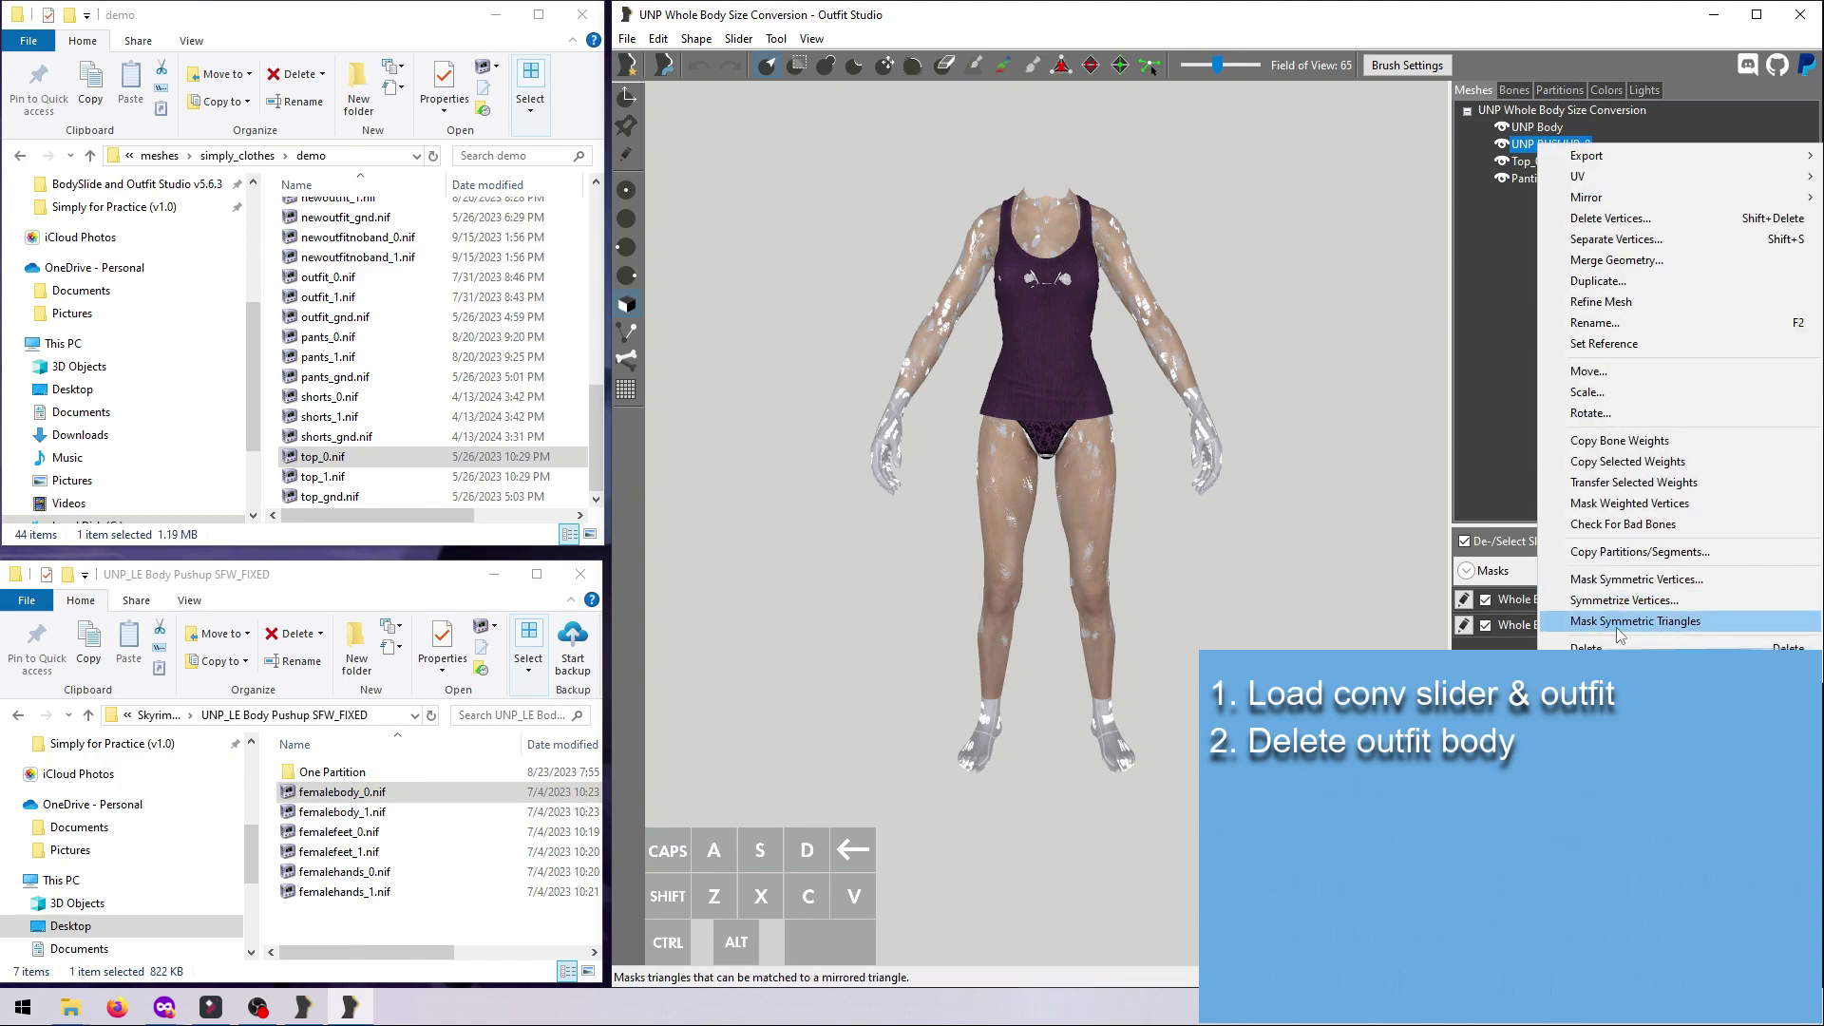
click(1605, 619)
click(1320, 501)
Conform Top_0 to the UNP Body reference and bake in the size-1 shape at 100%
right_click(1536, 127)
click(1617, 328)
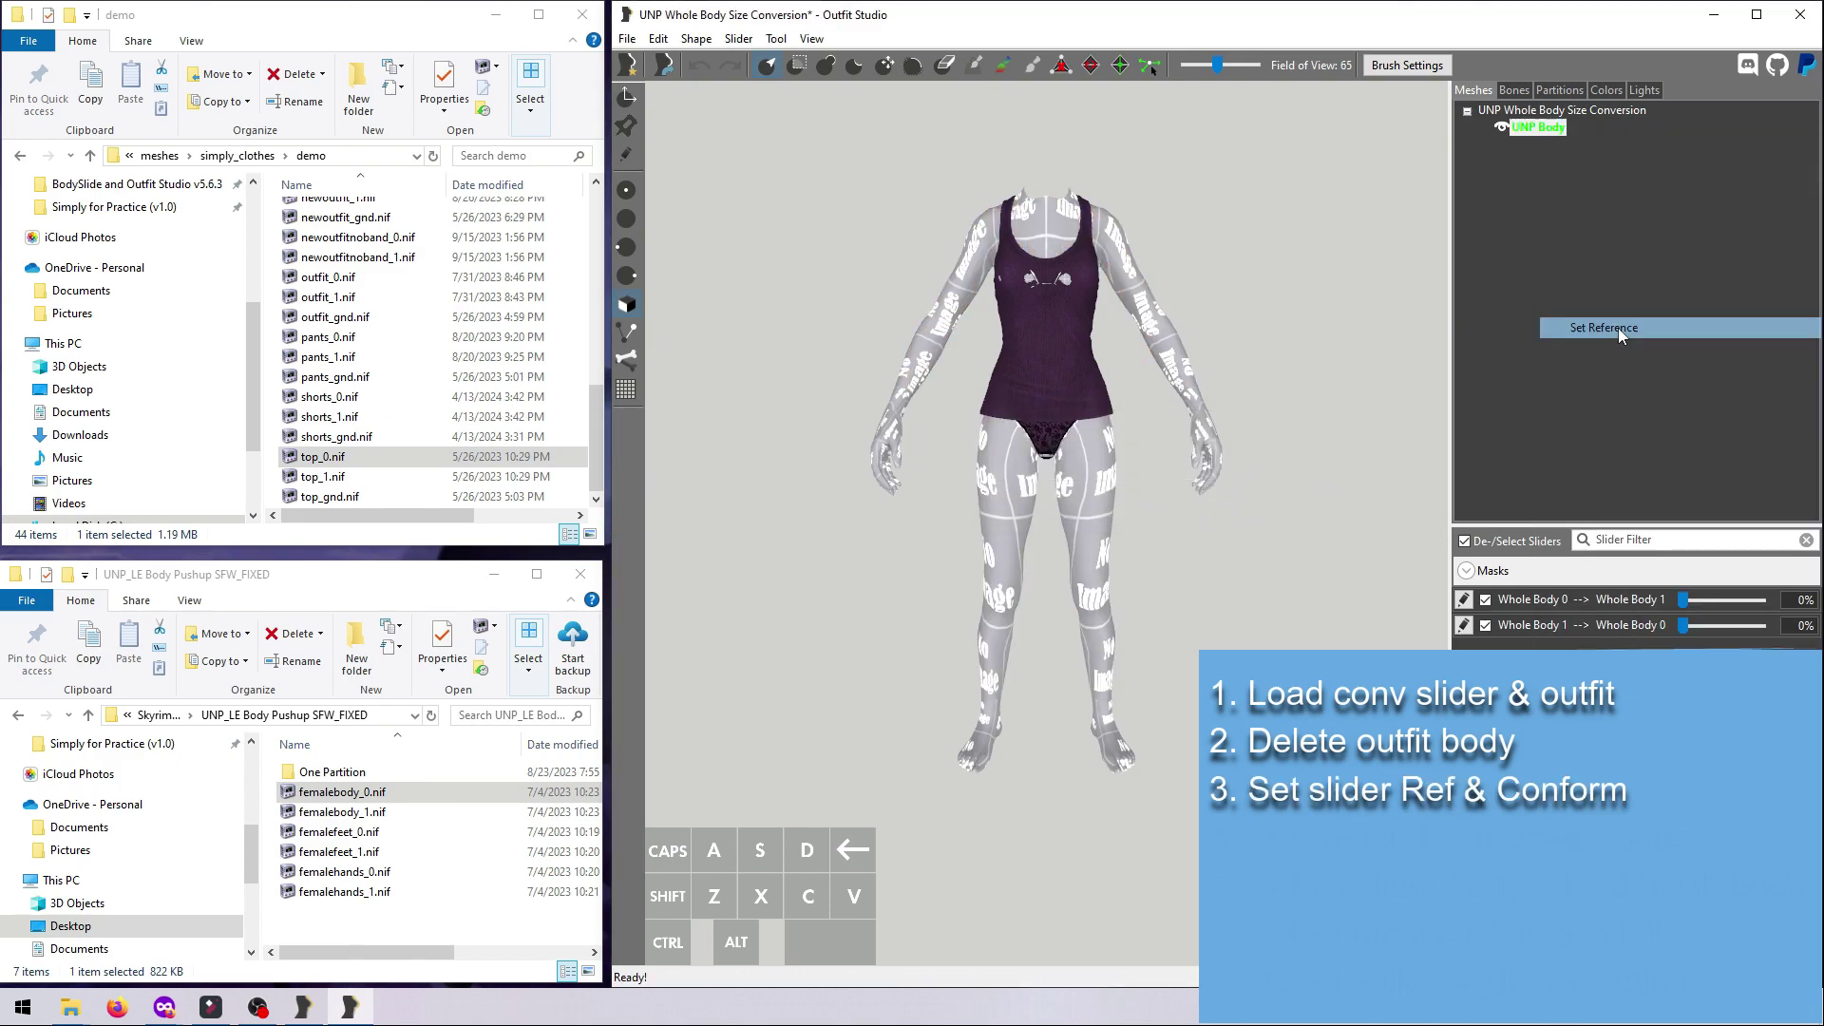
click(739, 38)
click(770, 57)
click(1347, 623)
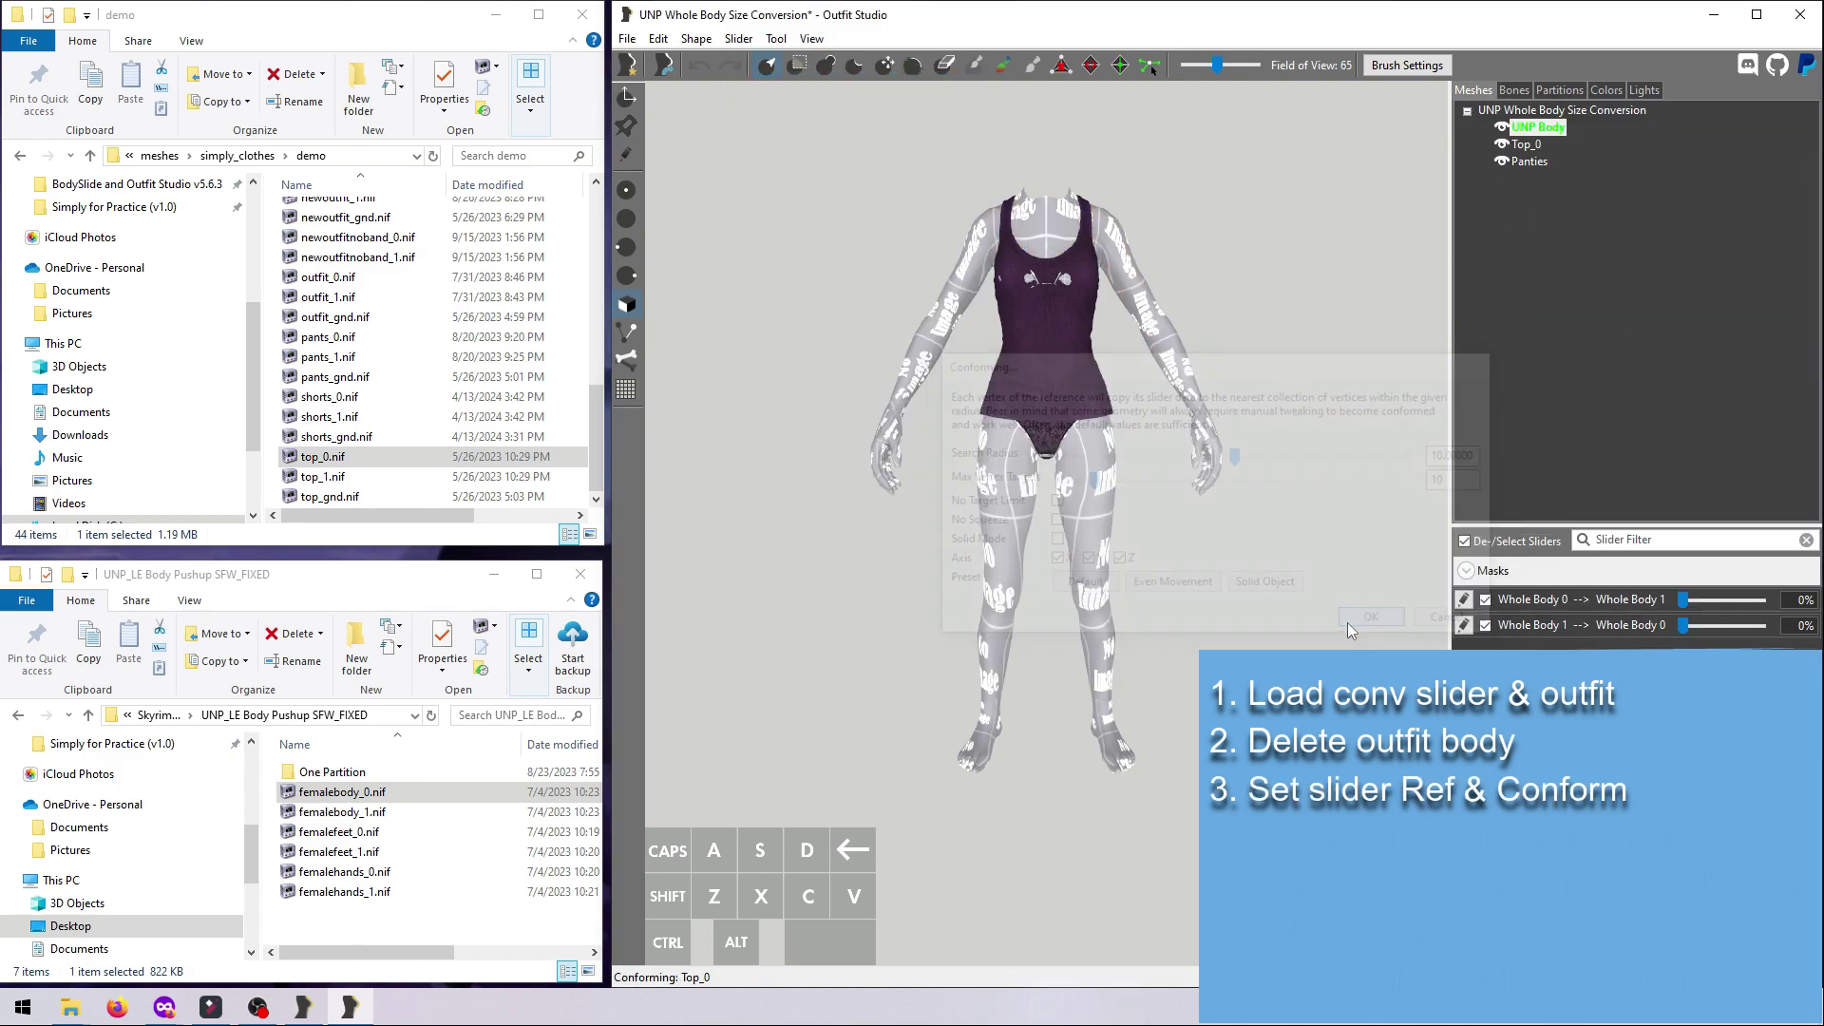
drag(1682, 600, 1760, 599)
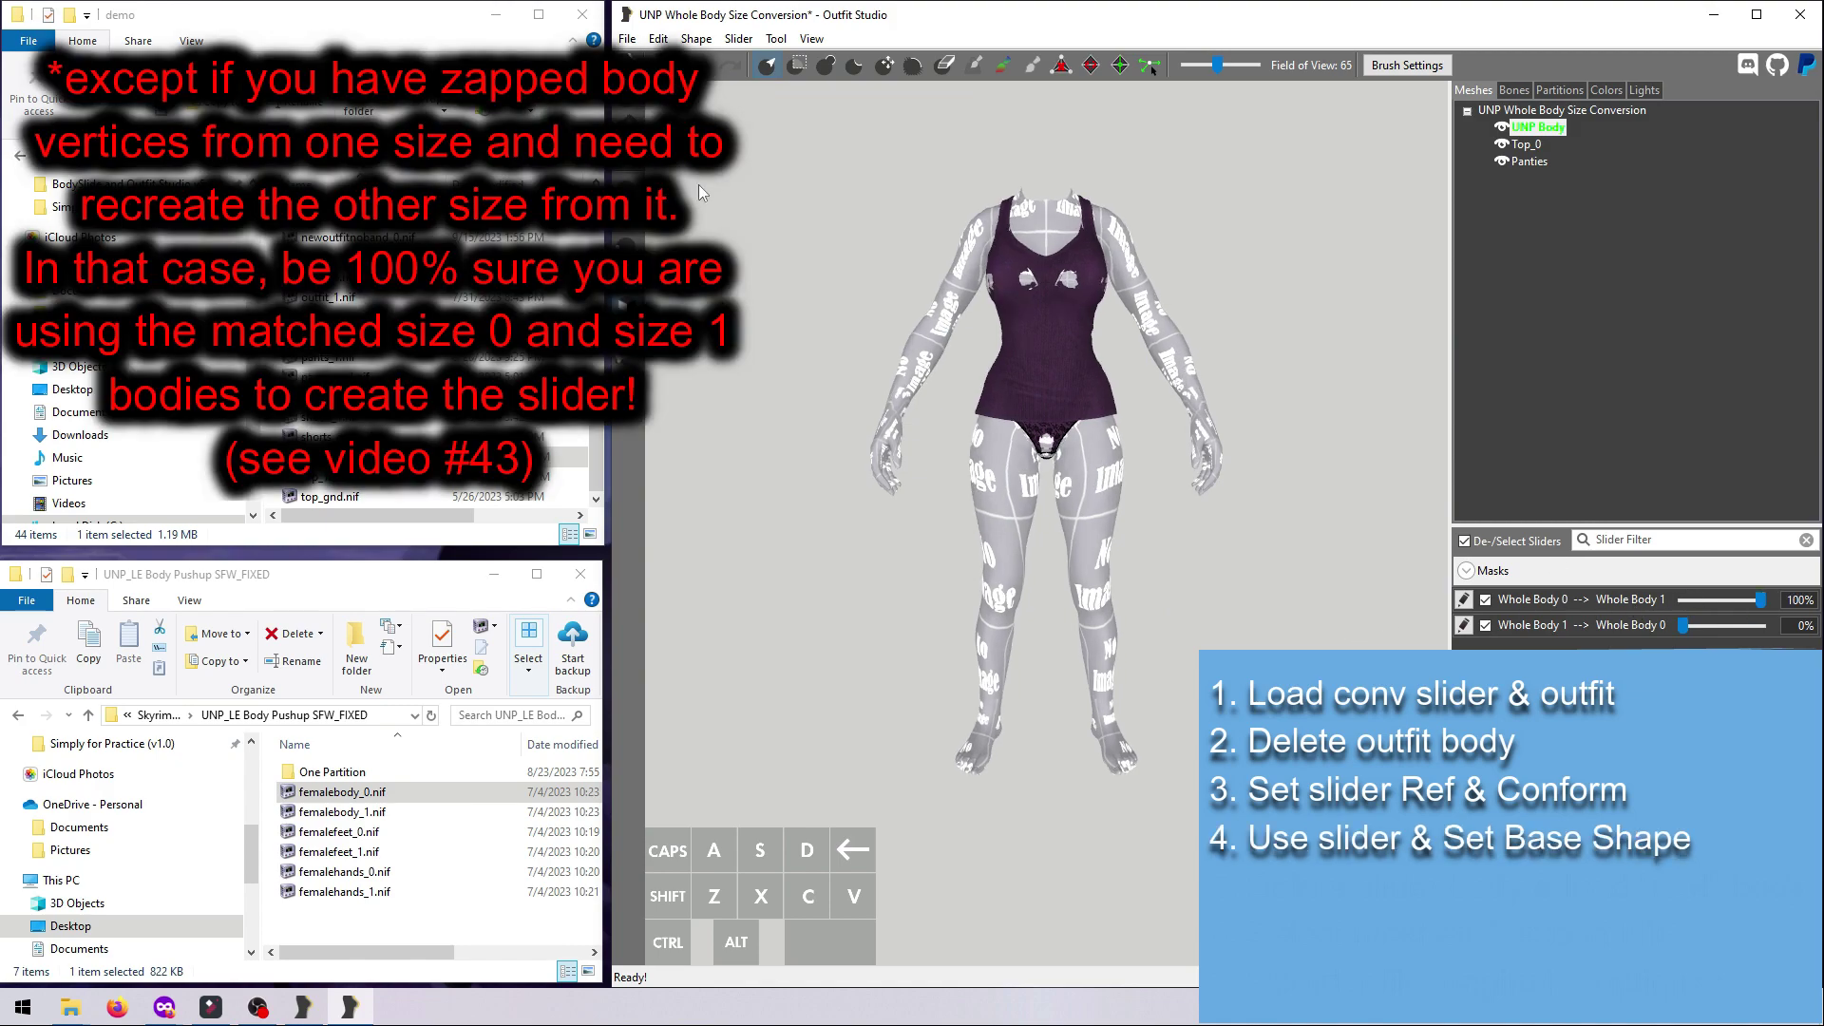
click(739, 38)
click(781, 108)
Replace UNP Body with femalebody_1.nif and hide the BRA and PANTIES meshes
right_click(1536, 127)
click(1586, 632)
click(1454, 617)
click(358, 813)
drag(352, 813, 1085, 698)
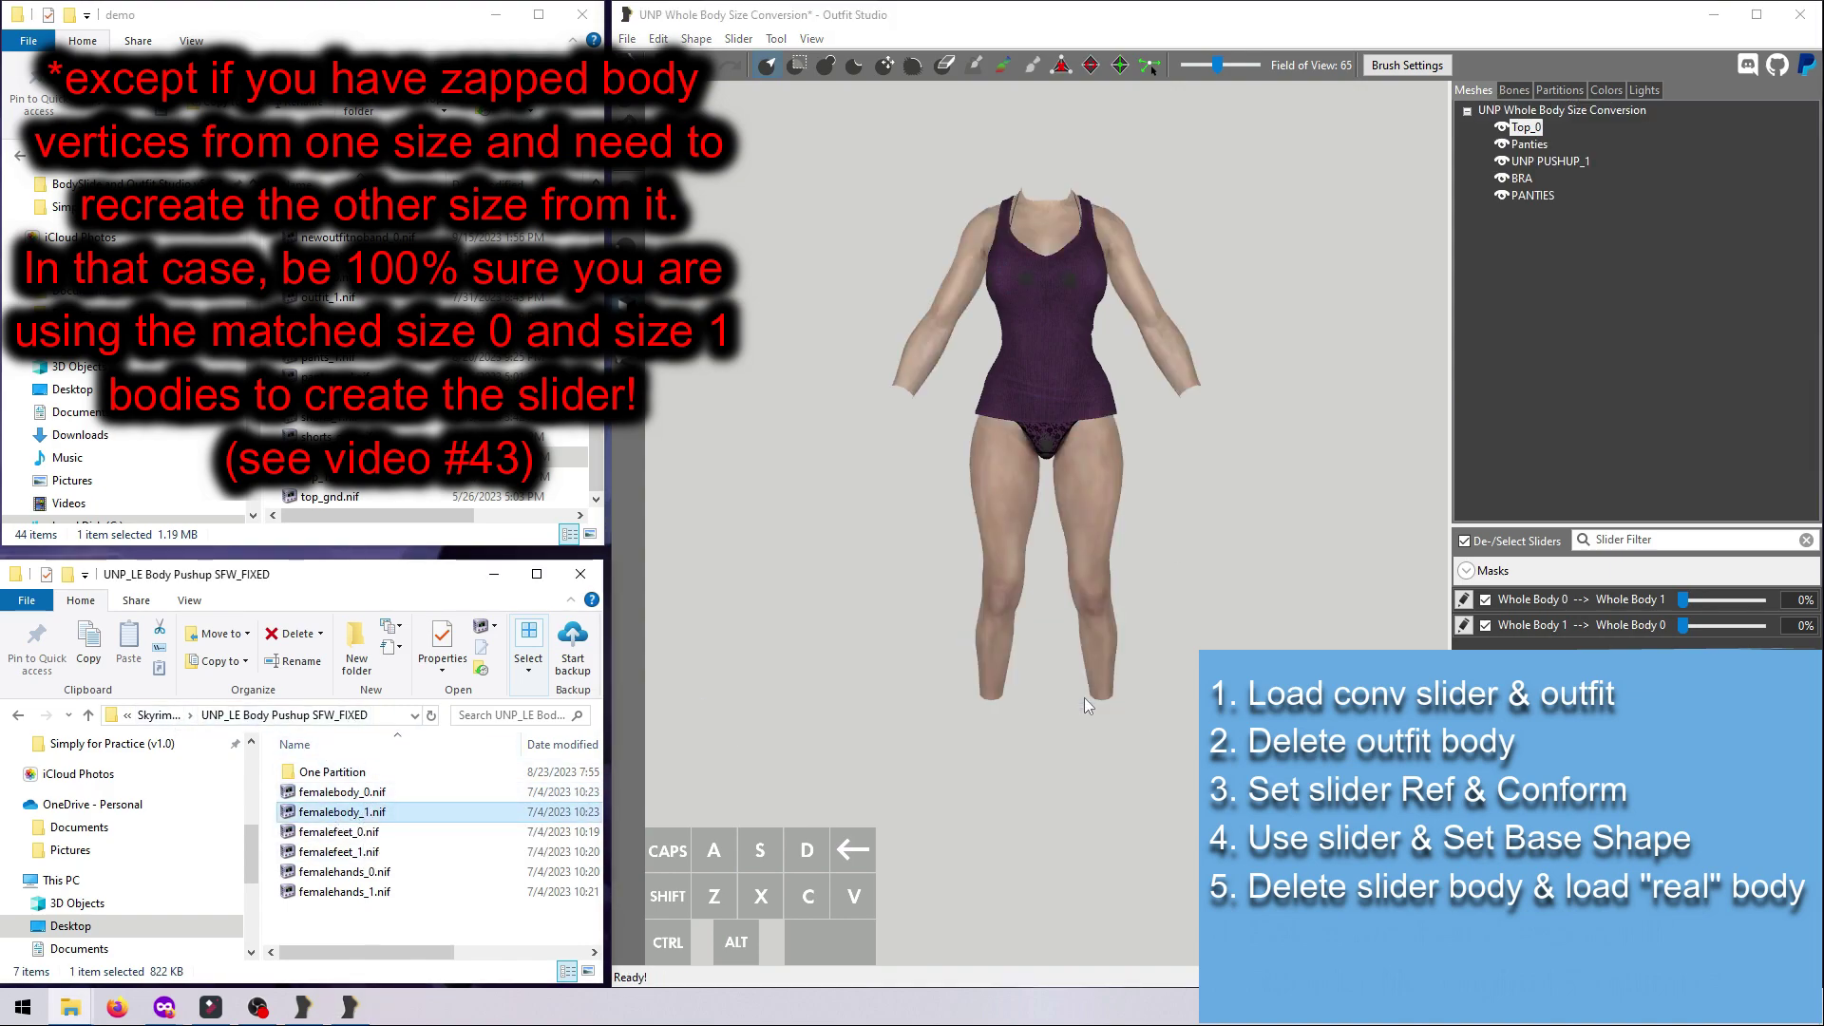
click(1501, 178)
click(1501, 195)
mouse_move(1226, 713)
right_down()
mouse_move(929, 719)
mouse_move(1226, 713)
right_up()
Export Top_0, Panties and UNP PUSHUP_1 together as a NIF to the Desktop
shift+click(1526, 162)
right_click(1527, 162)
click(1444, 219)
click(757, 288)
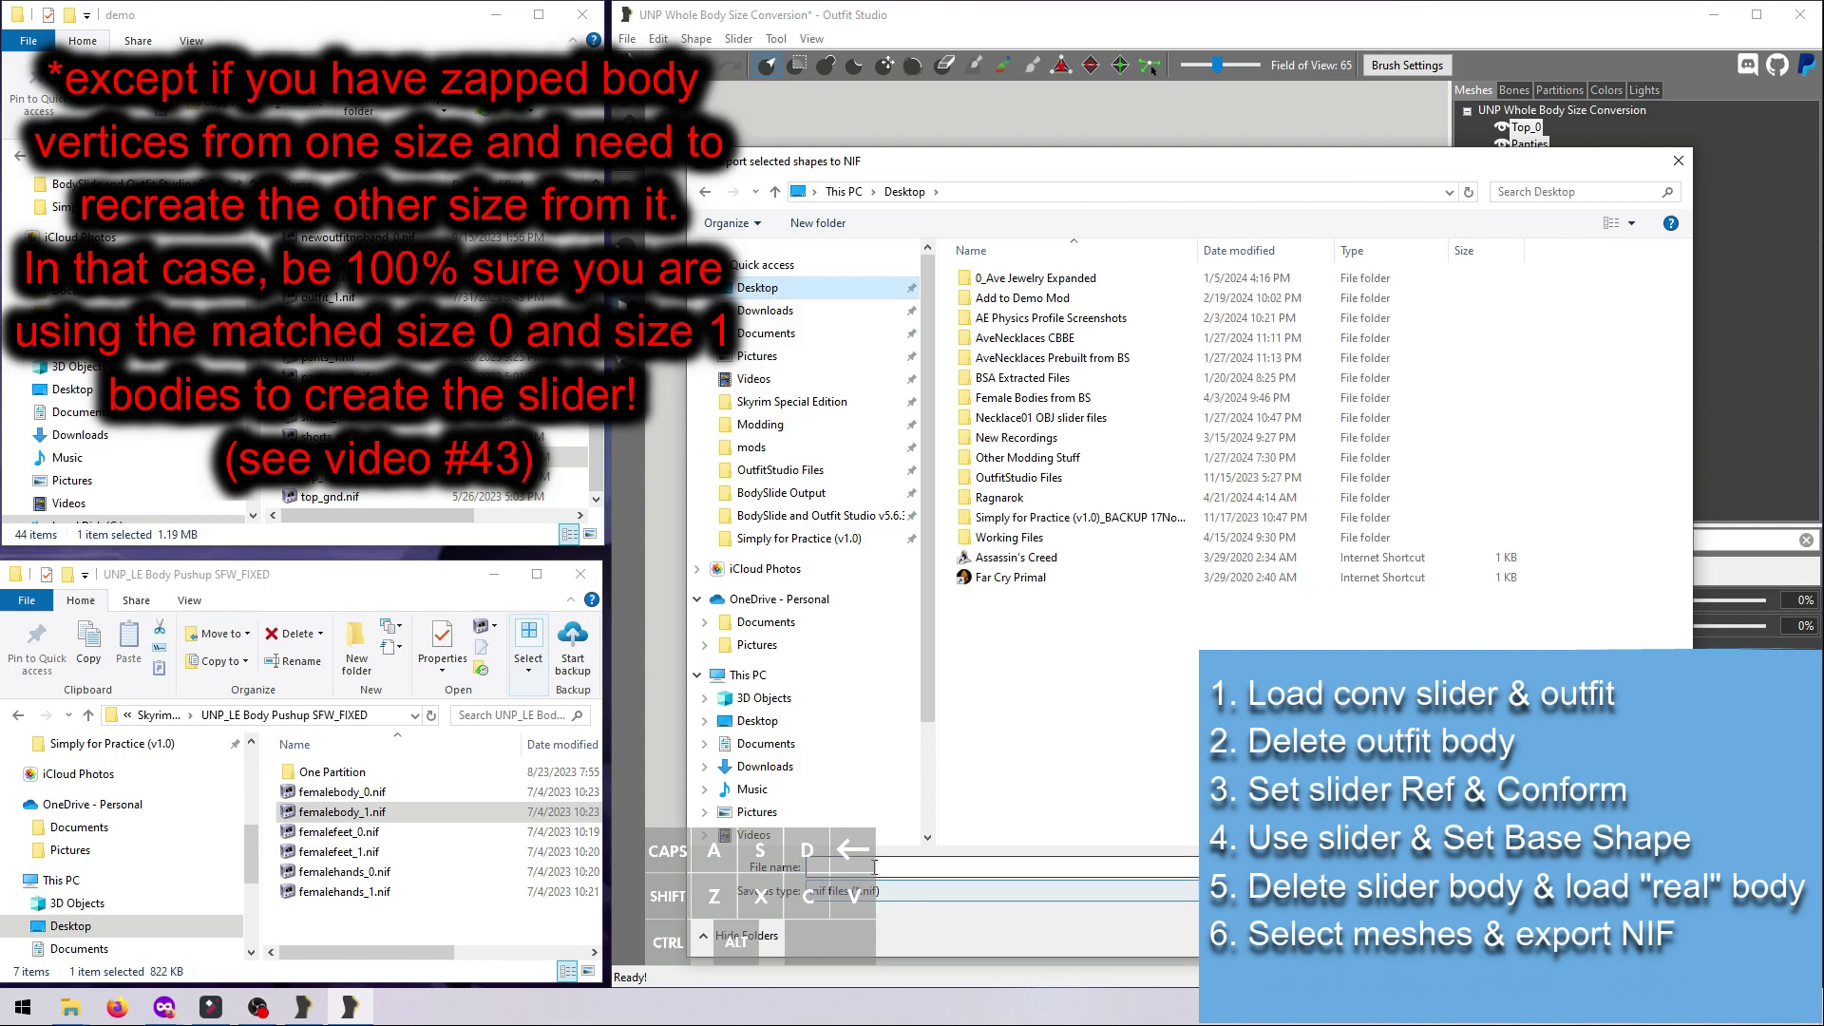
Save the exported NIF as 'Top Example' on the Desktop
text(Top Example)
key(Return)
click(494, 574)
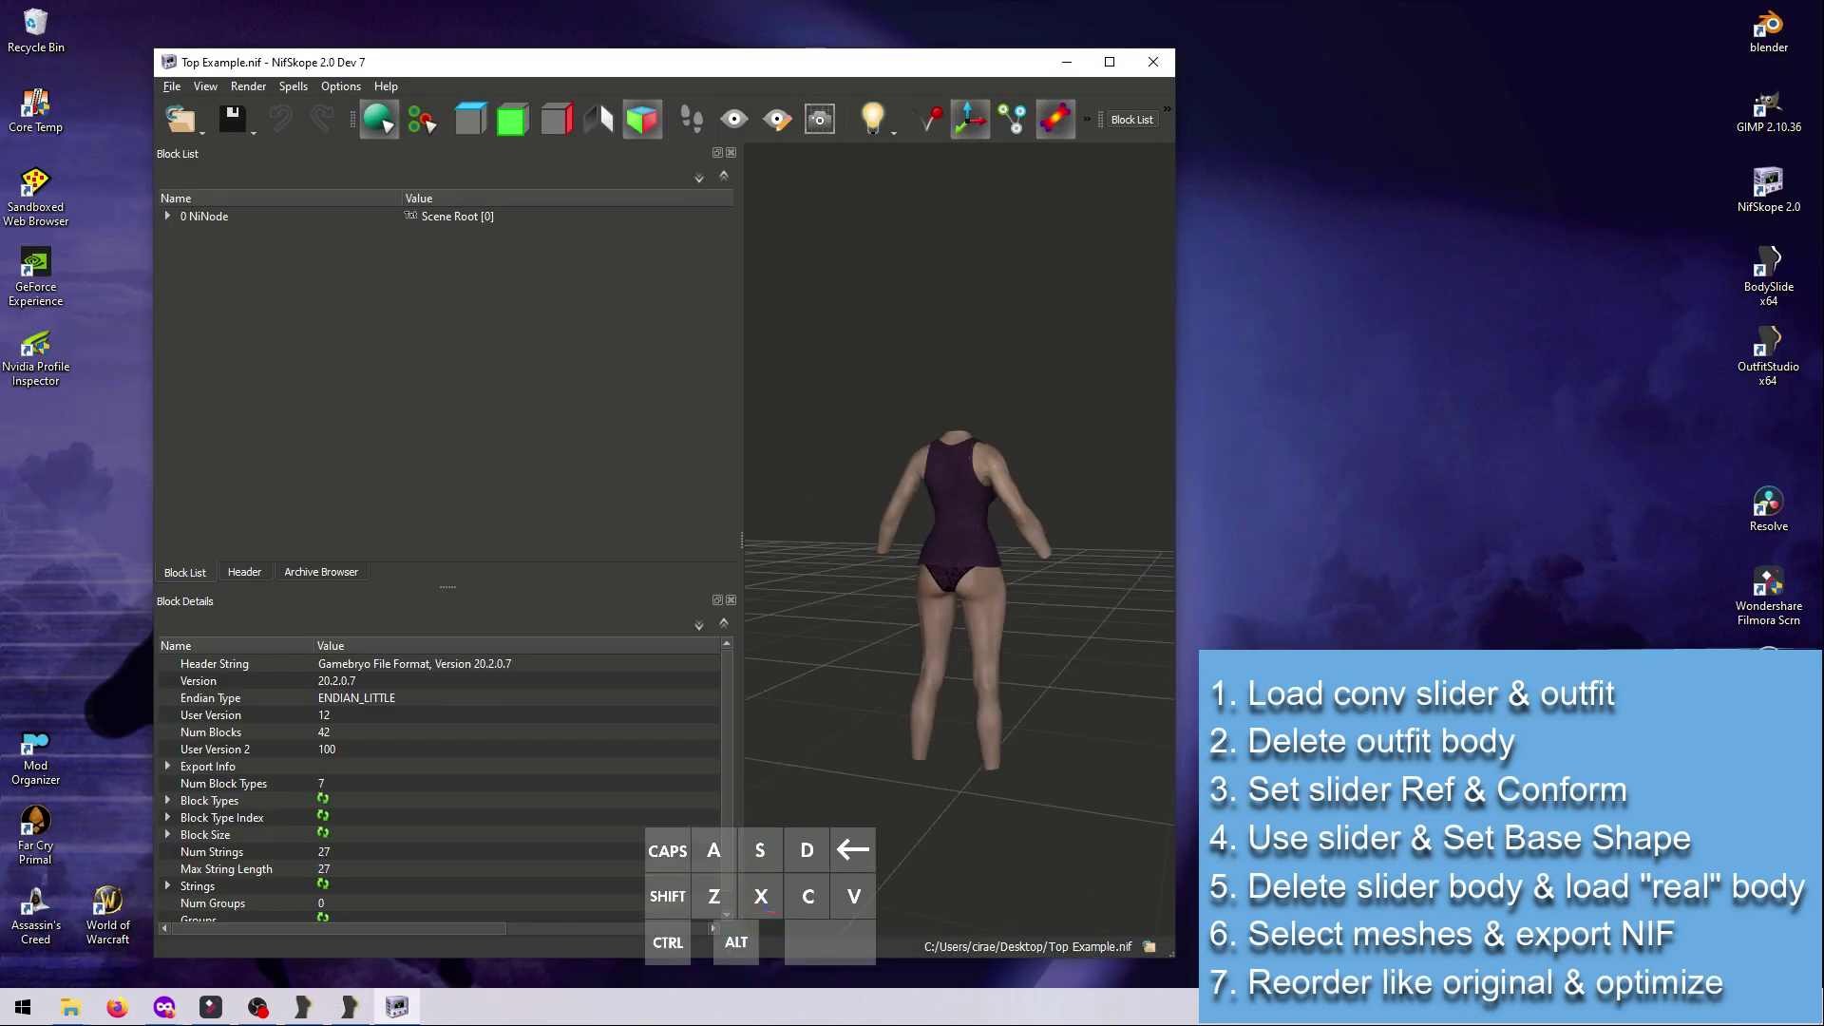
Reorder Top Example's mesh blocks to match the original top_0.nif opened alongside it
click(167, 201)
click(233, 510)
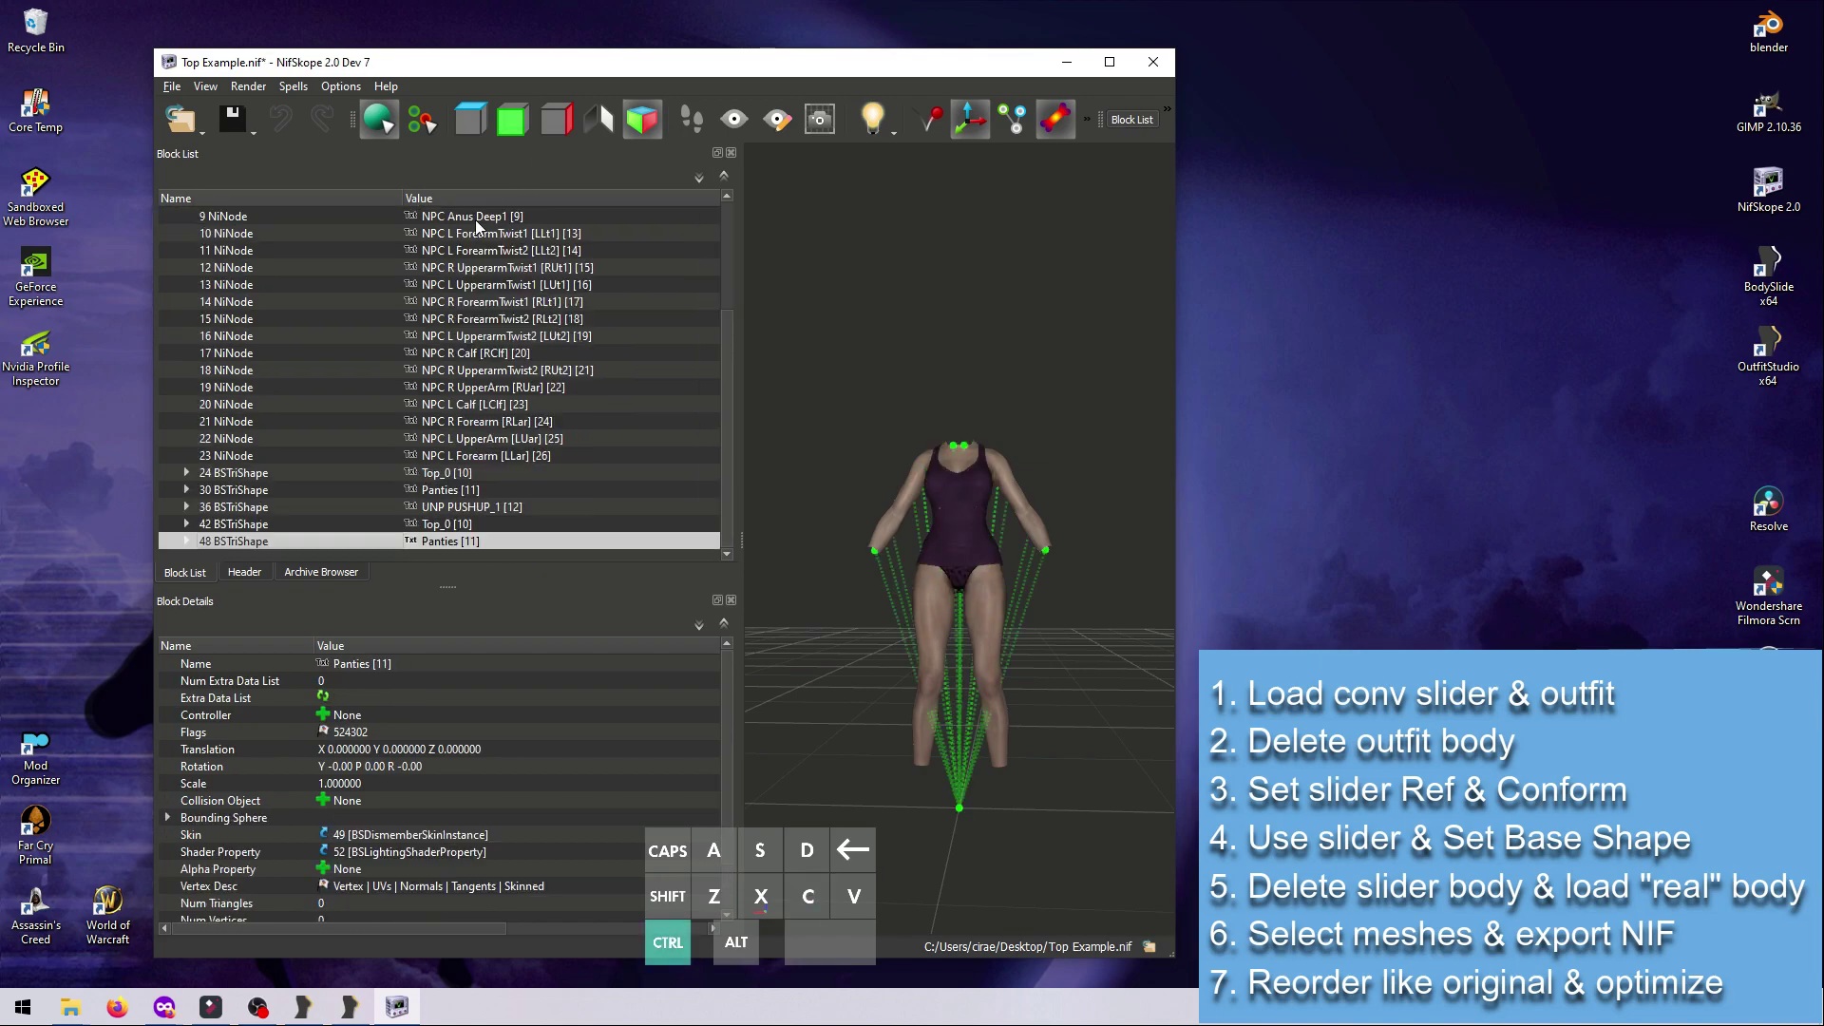
drag(543, 76, 395, 34)
click(70, 1007)
double_click(386, 692)
drag(722, 59, 1086, 80)
click(1283, 542)
click(1045, 525)
click(84, 463)
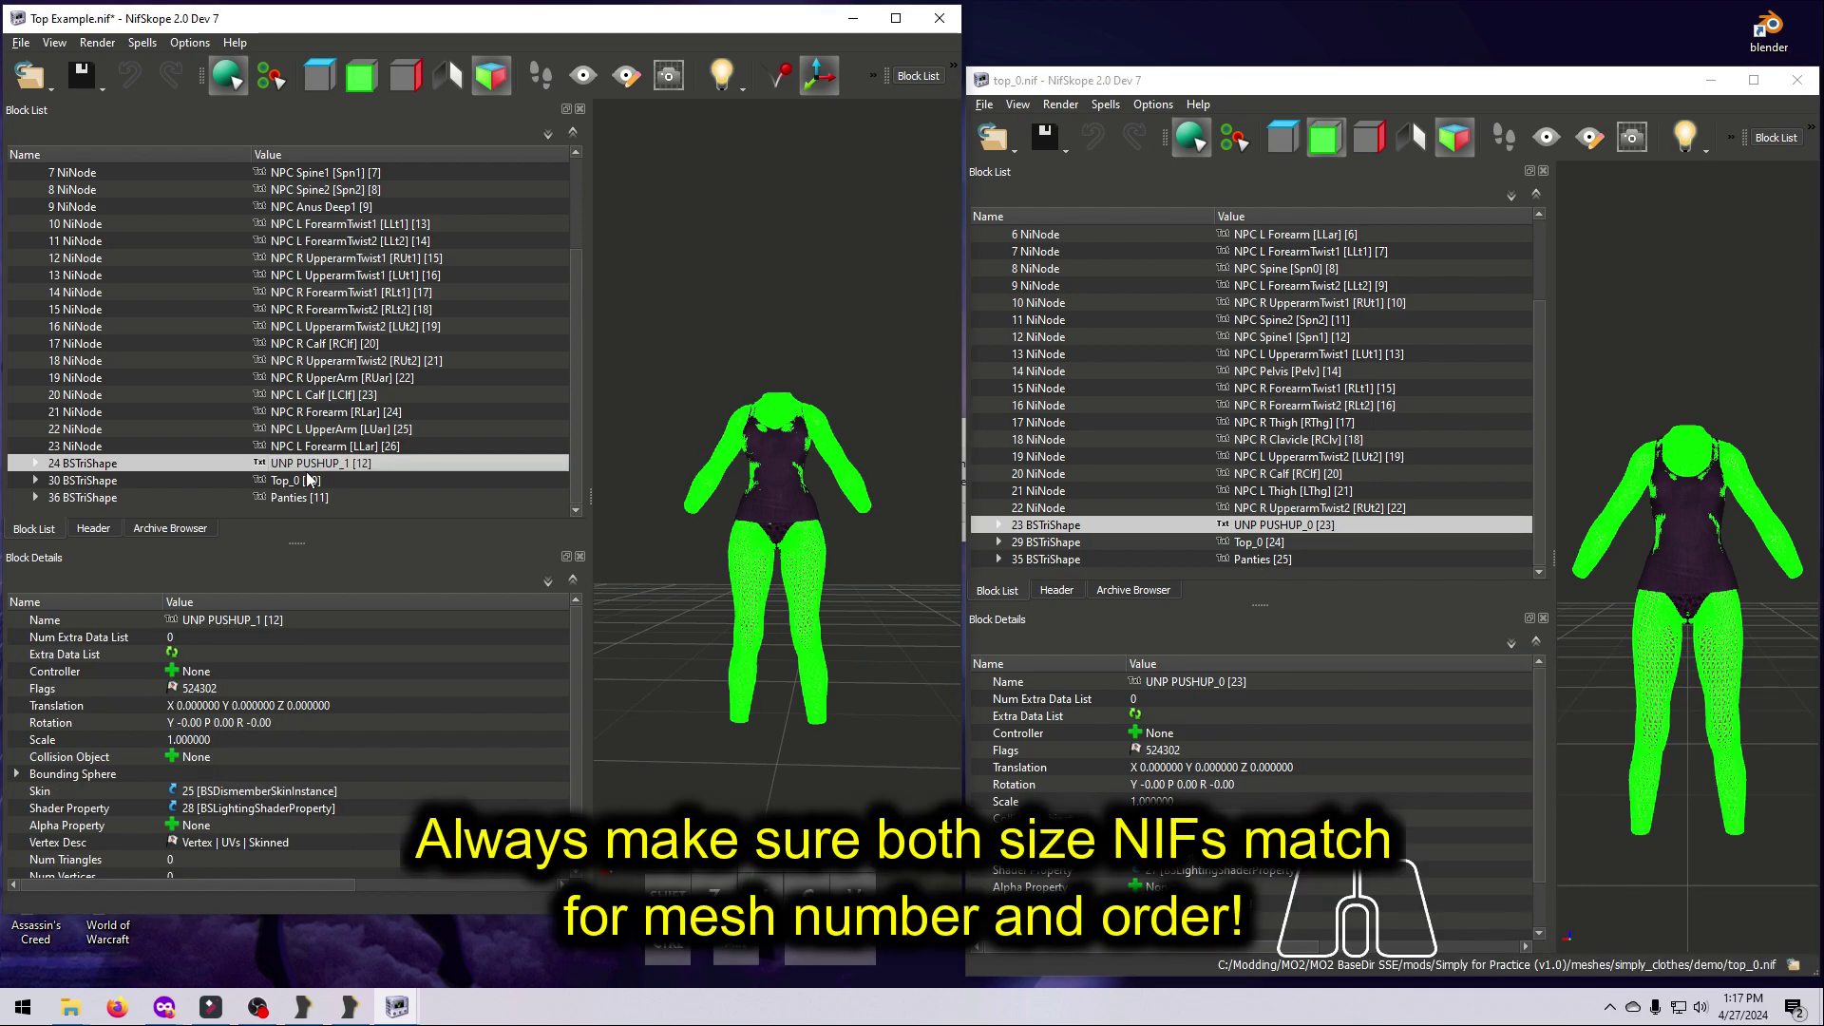
Rename the top mesh to Top_1, optimize the NIF, and slide UNP to CBBE to 100%
click(94, 528)
click(34, 528)
click(141, 43)
click(314, 105)
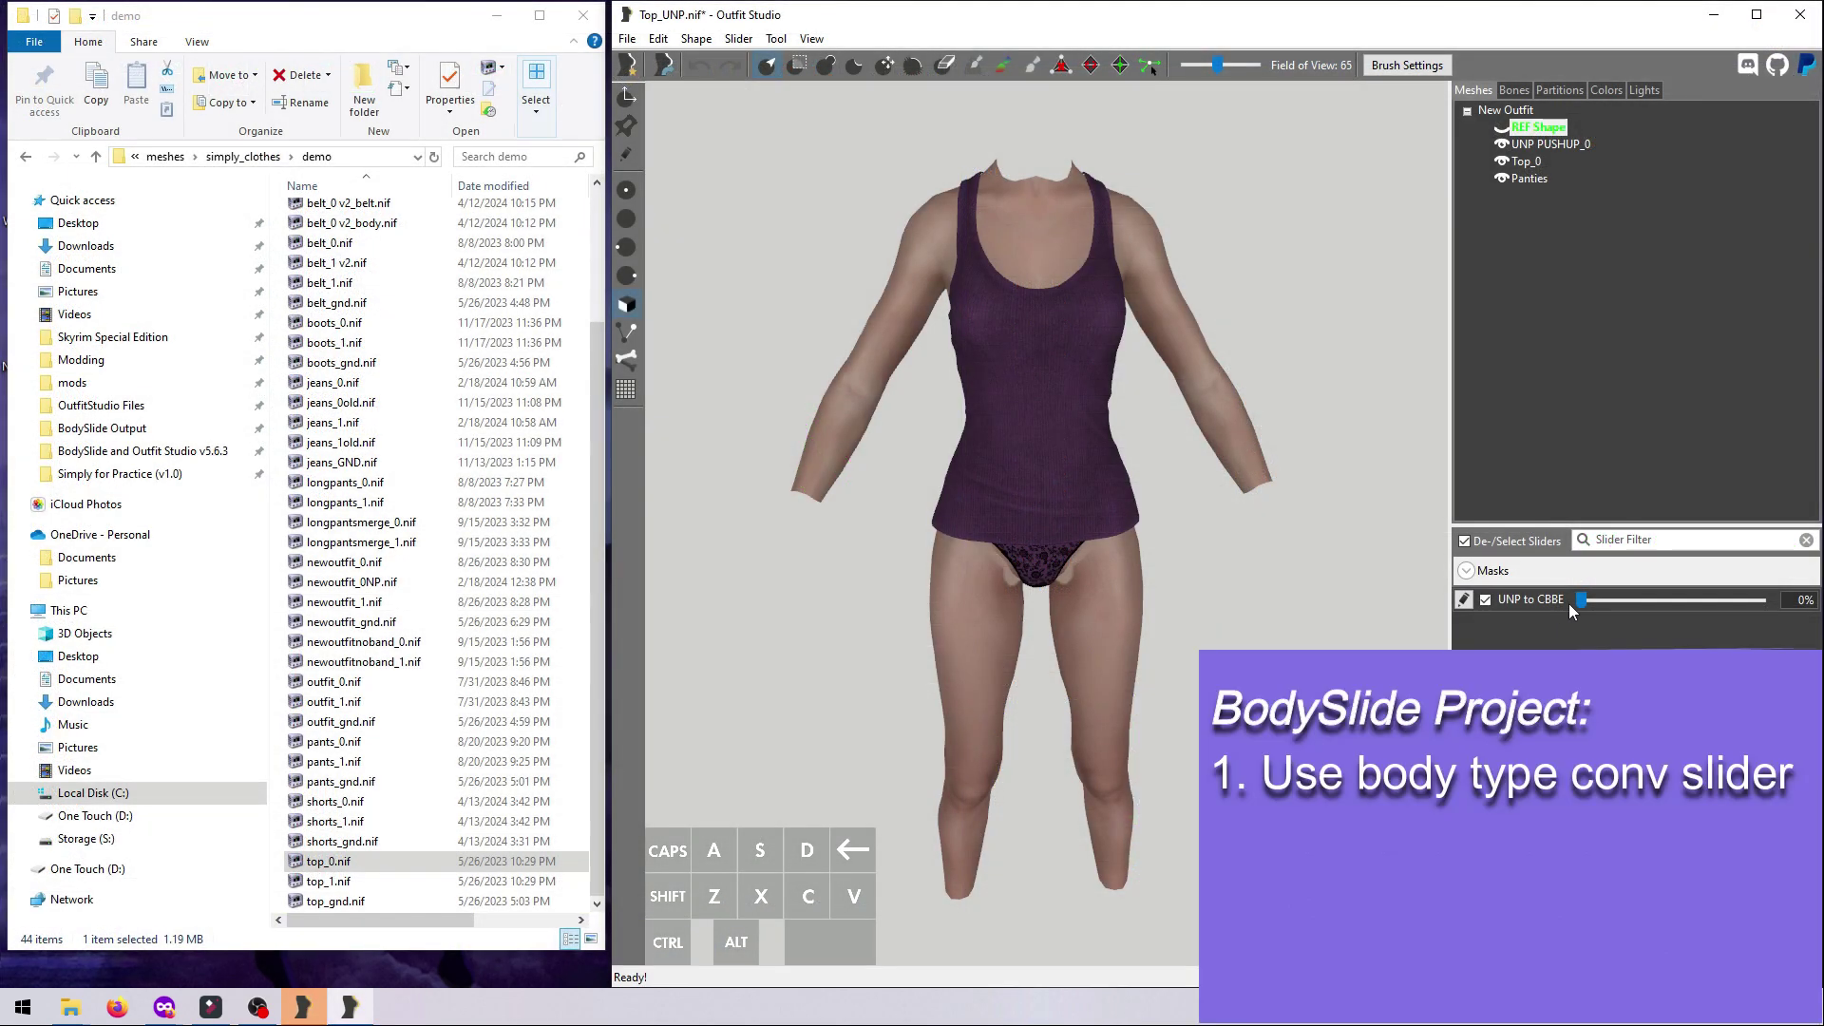
drag(1570, 602, 1760, 599)
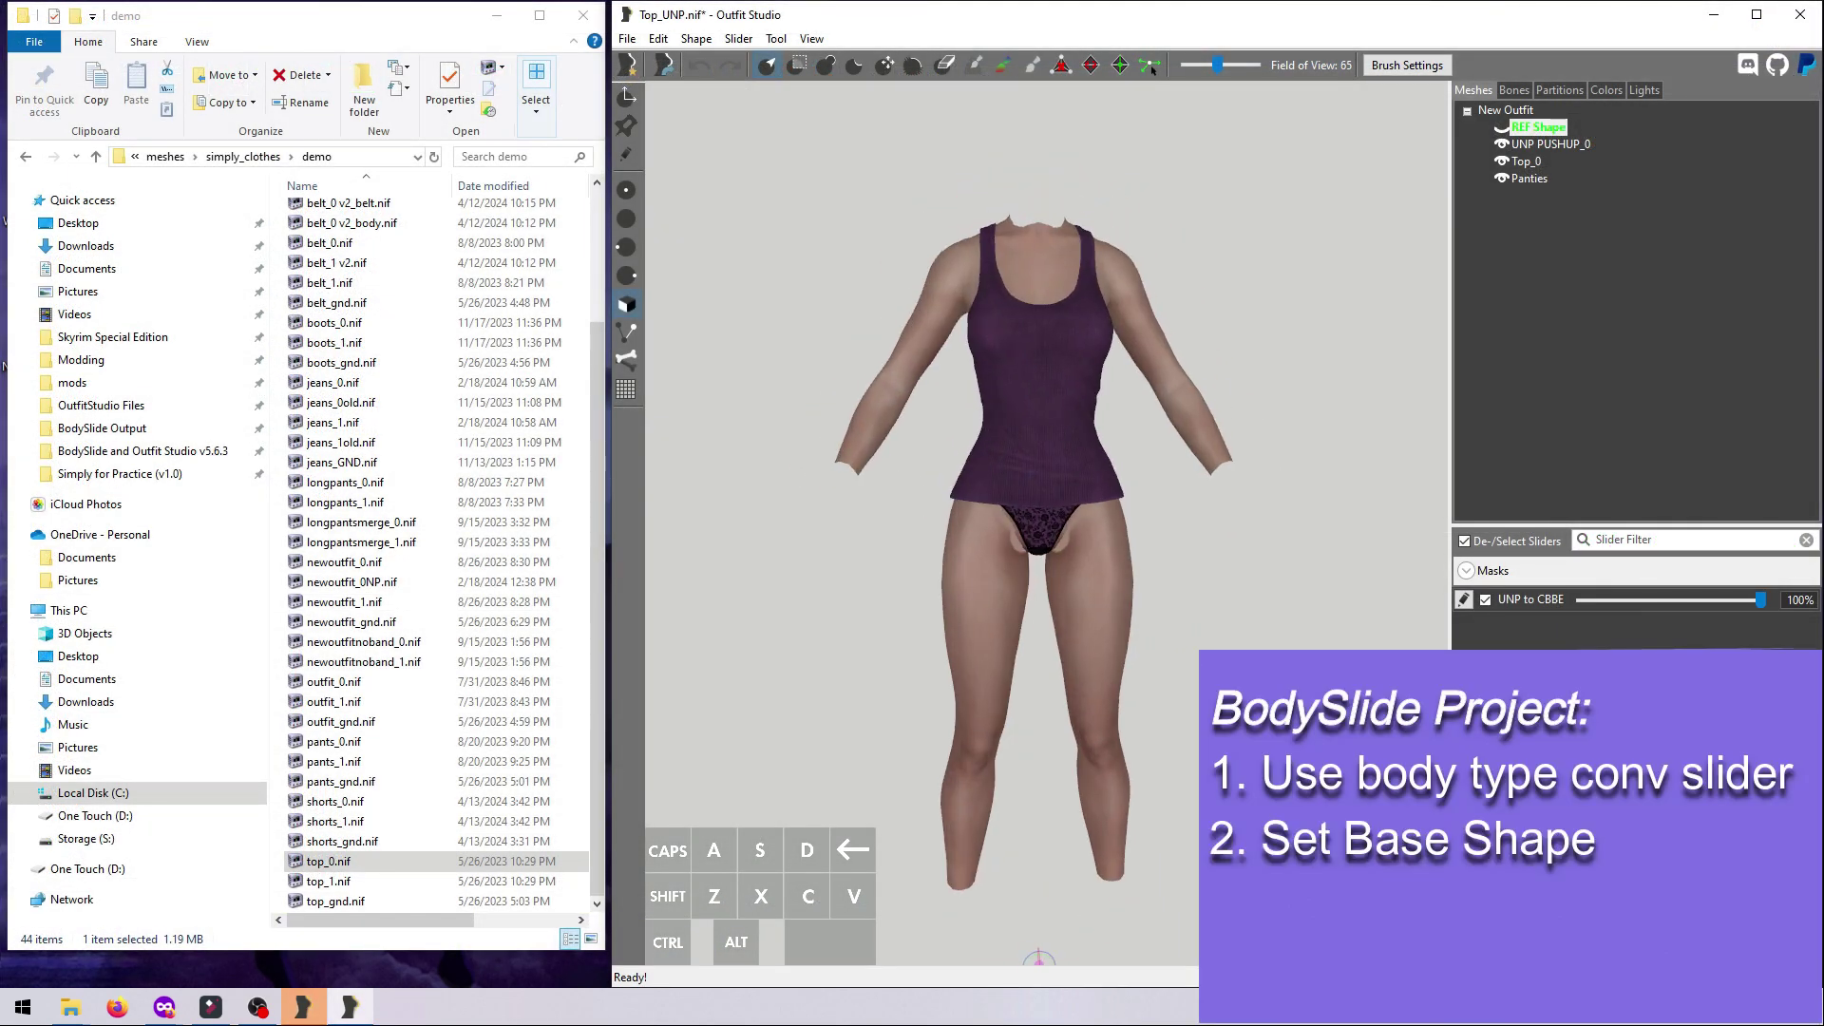
click(739, 38)
Bake the CBBE shape into the outfit and delete the REF Shape and UNP PUSHUP_0 bodies
click(783, 107)
right_click(1532, 129)
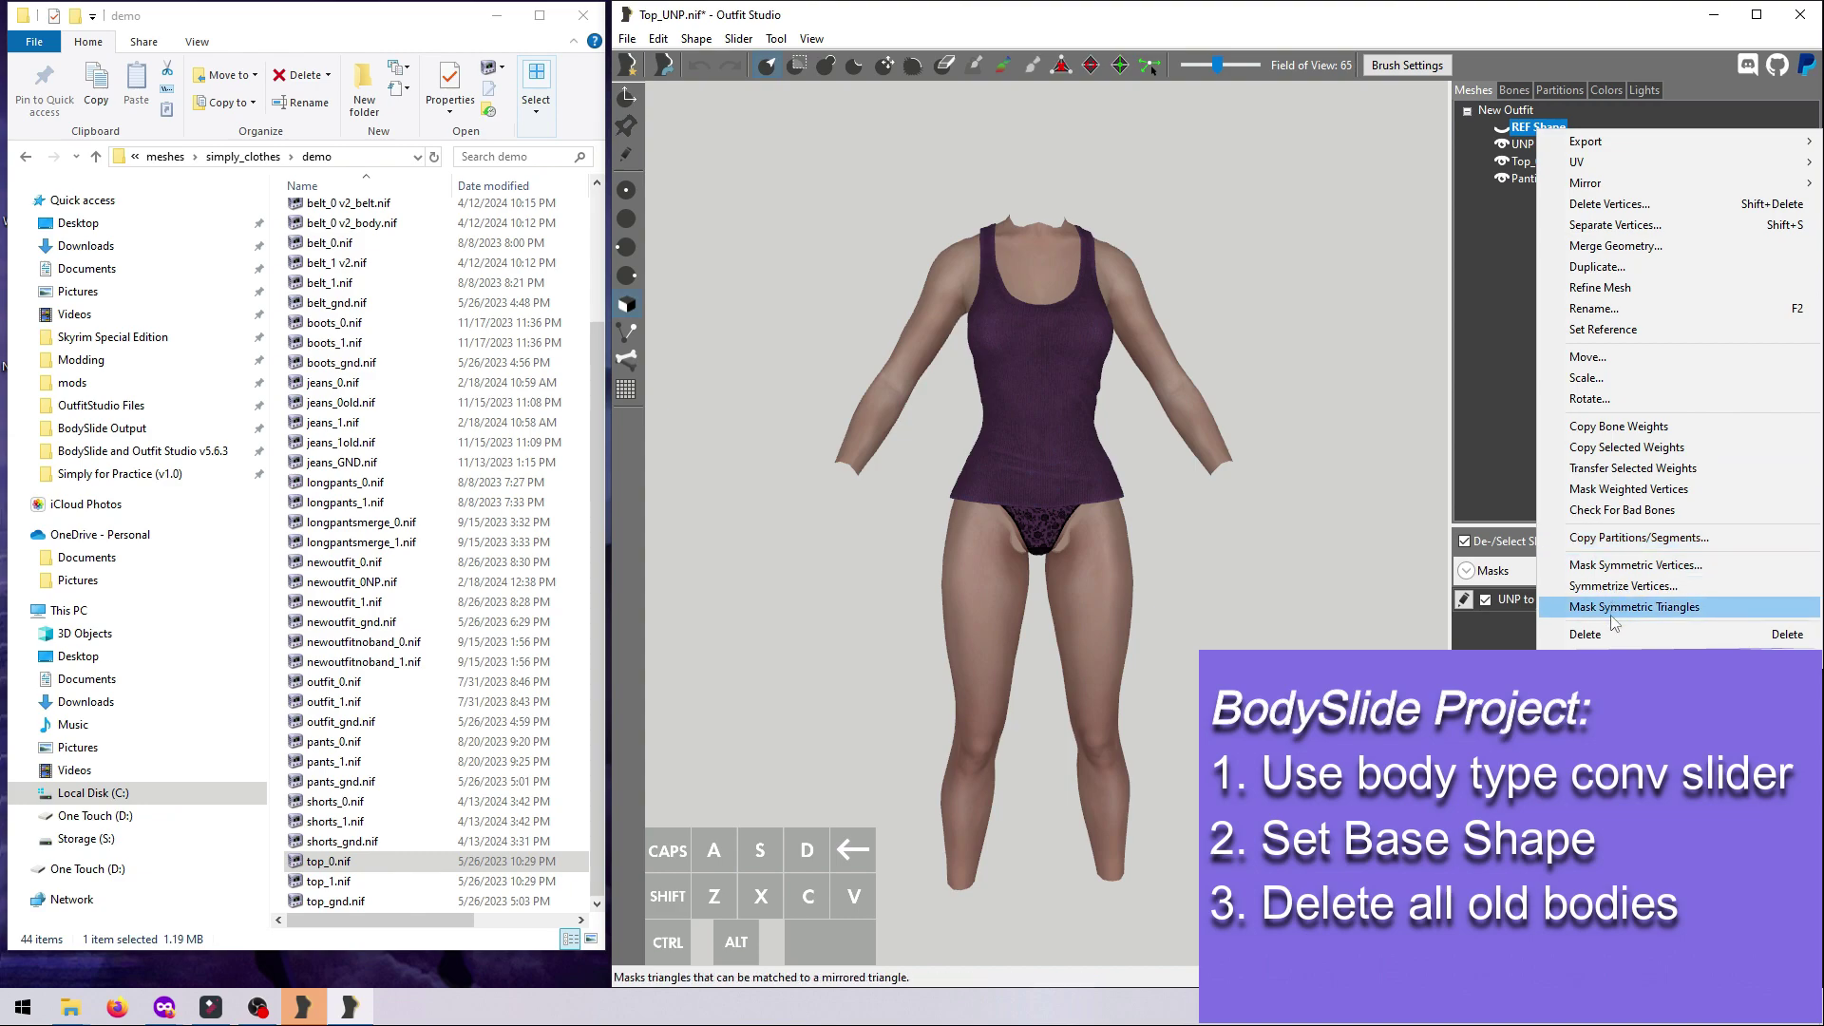
click(1596, 331)
click(1320, 501)
right_click(1530, 126)
click(1605, 631)
click(1320, 501)
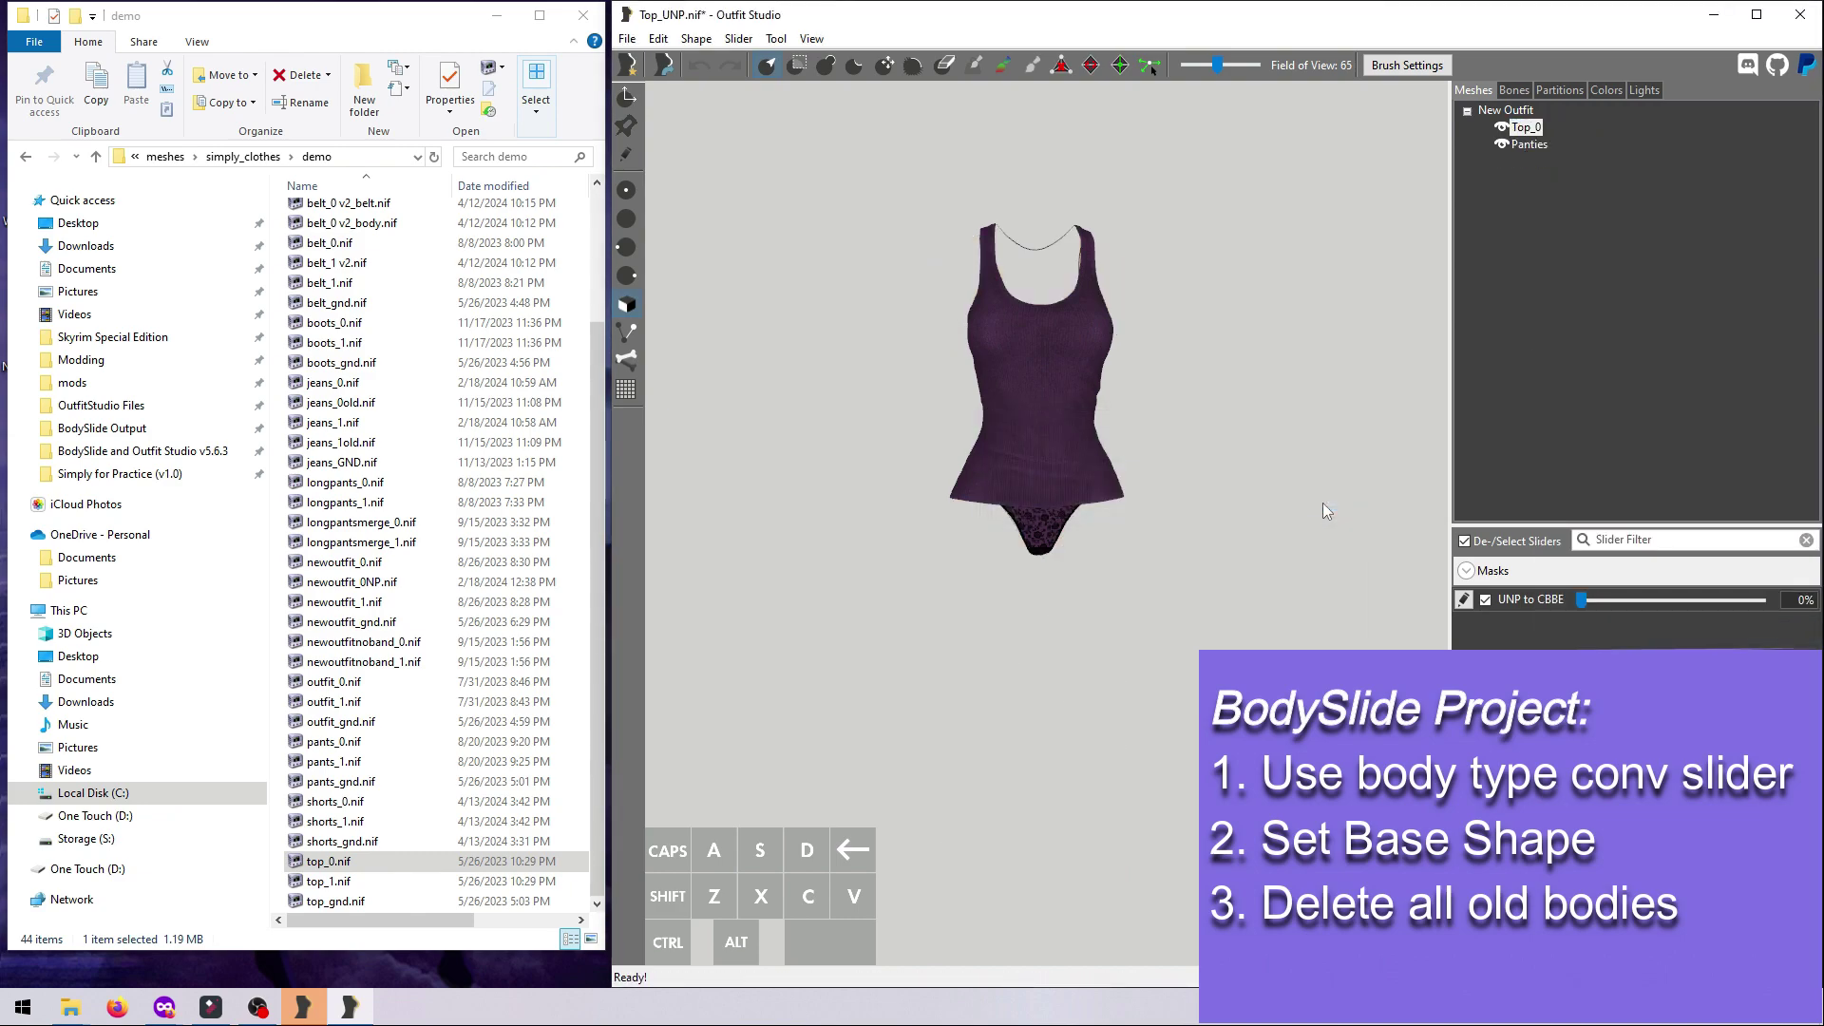
Load the CBBE Body template as the reference body
click(626, 39)
click(686, 171)
click(1292, 431)
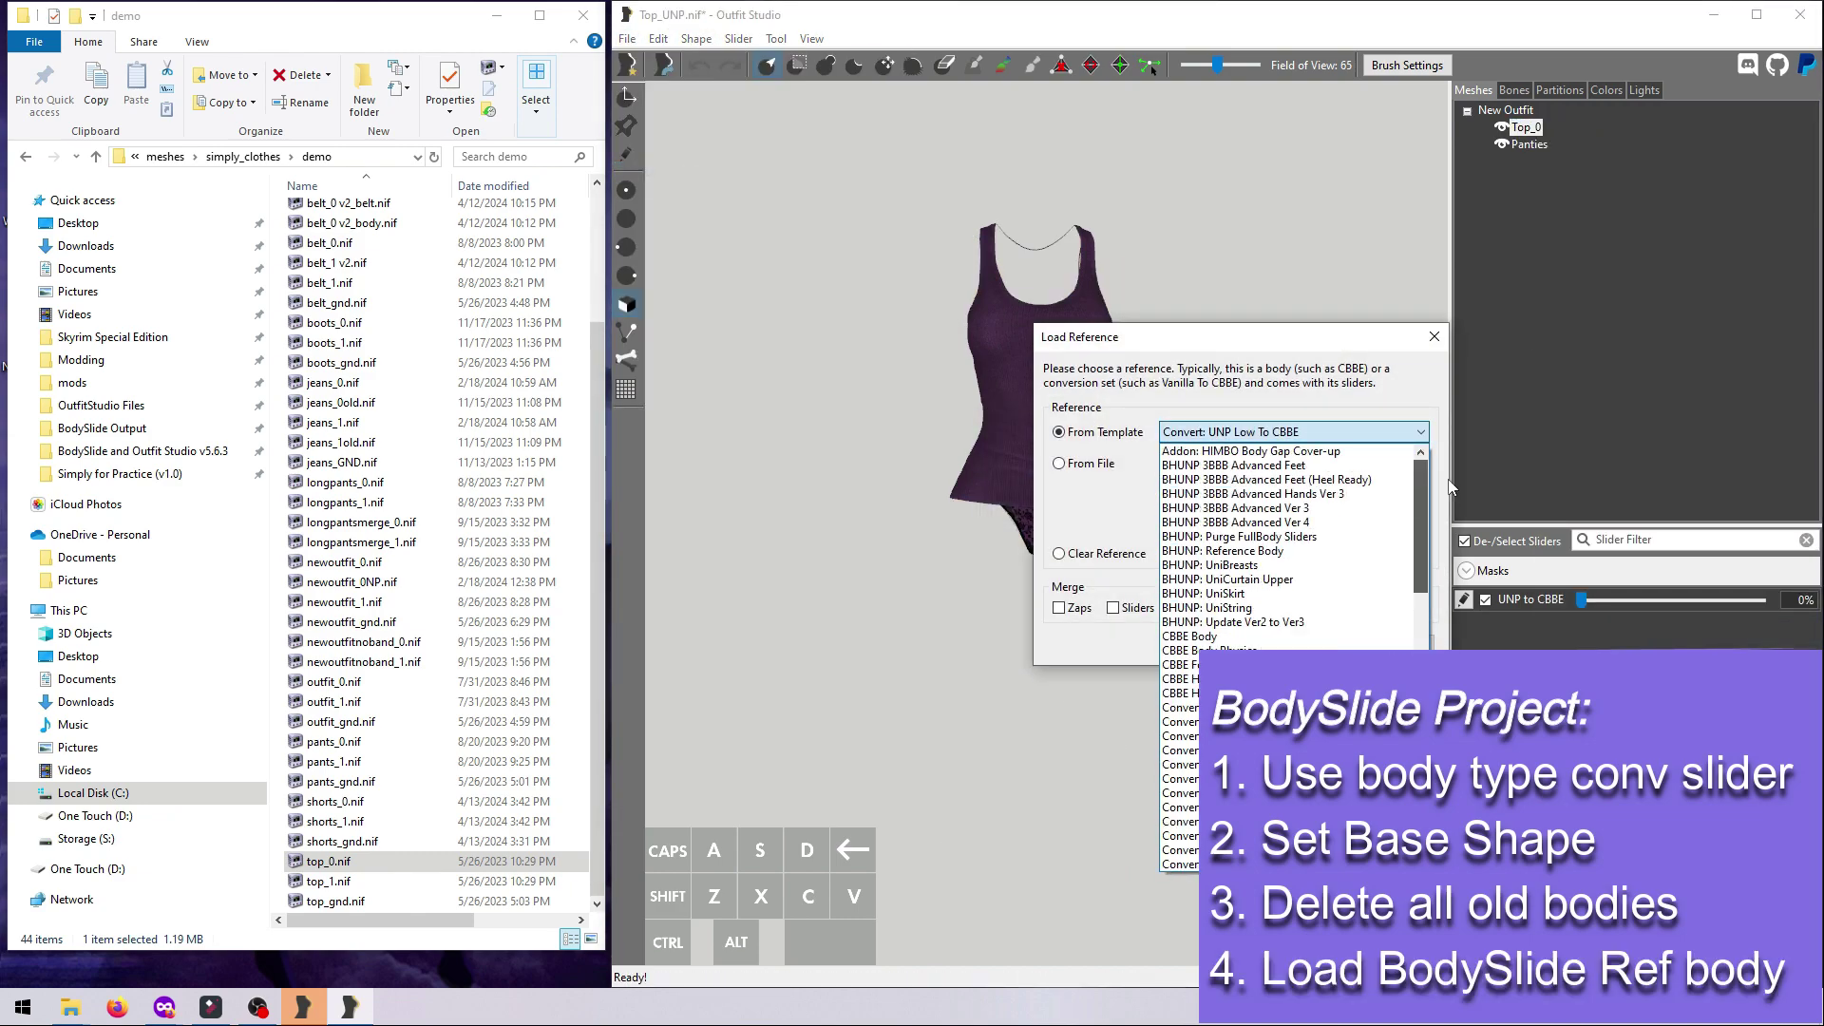
click(1222, 641)
click(1320, 644)
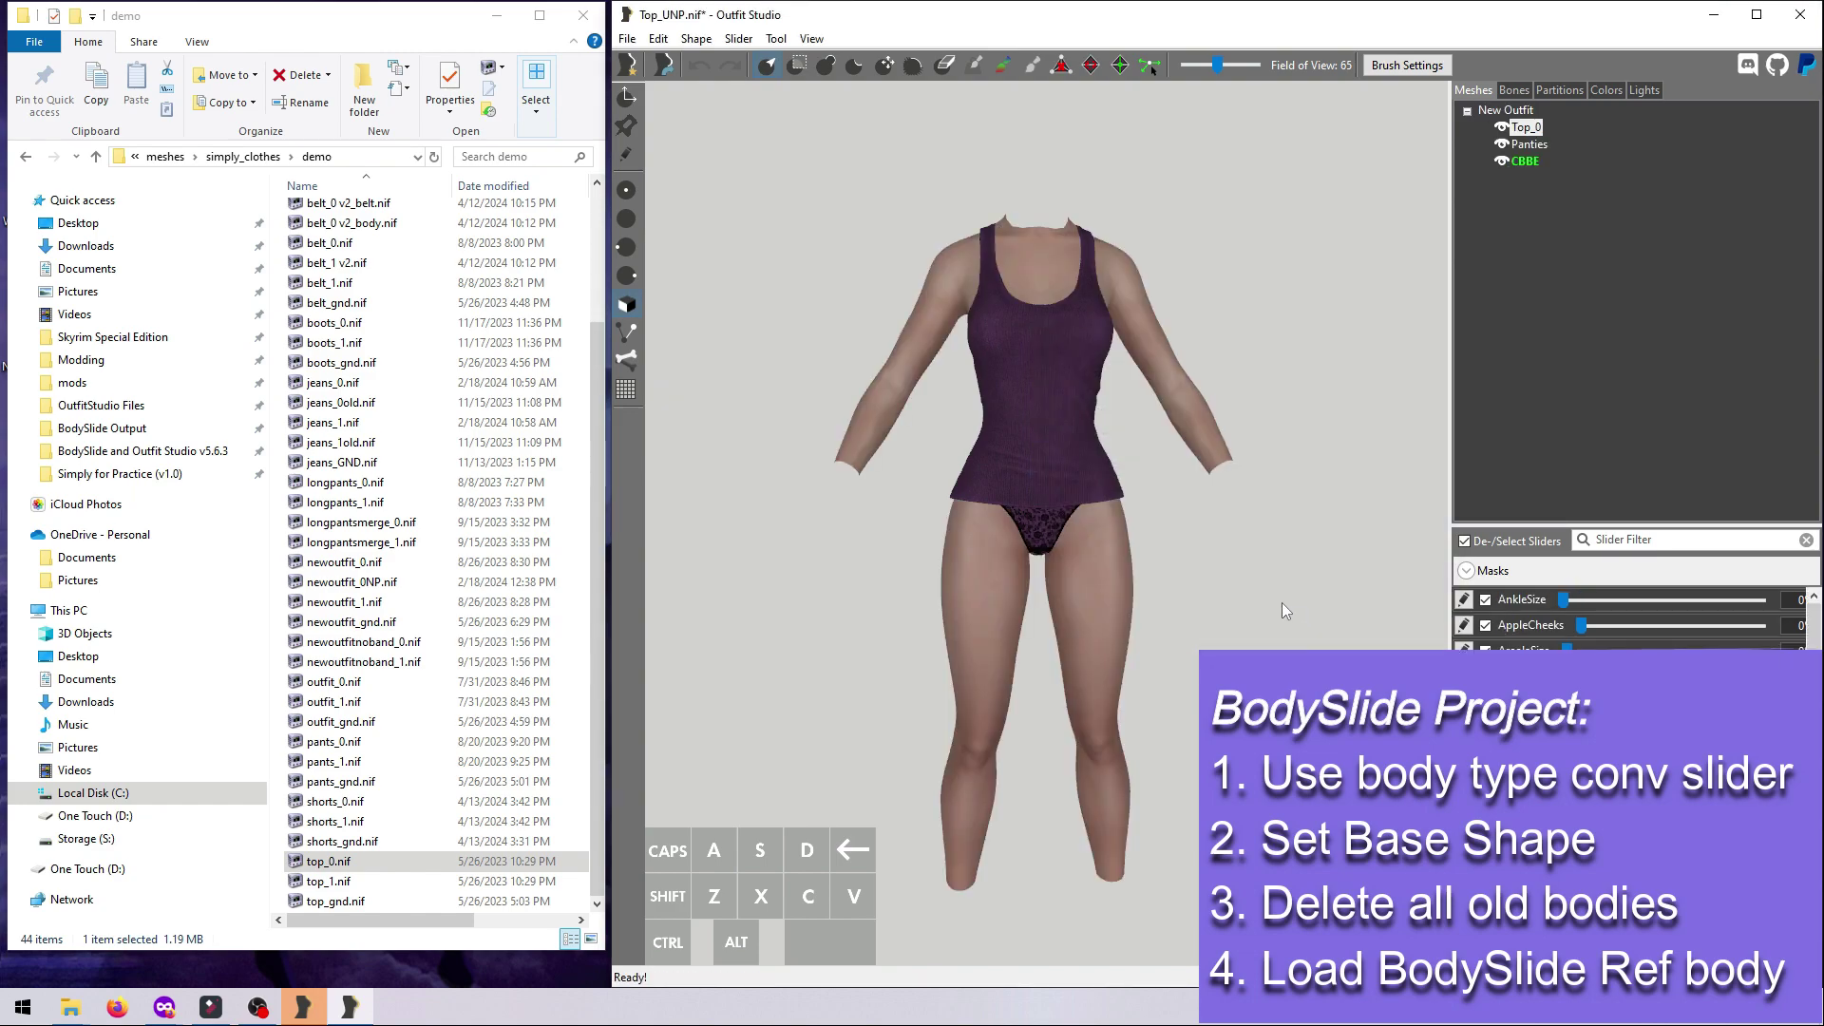
click(1525, 161)
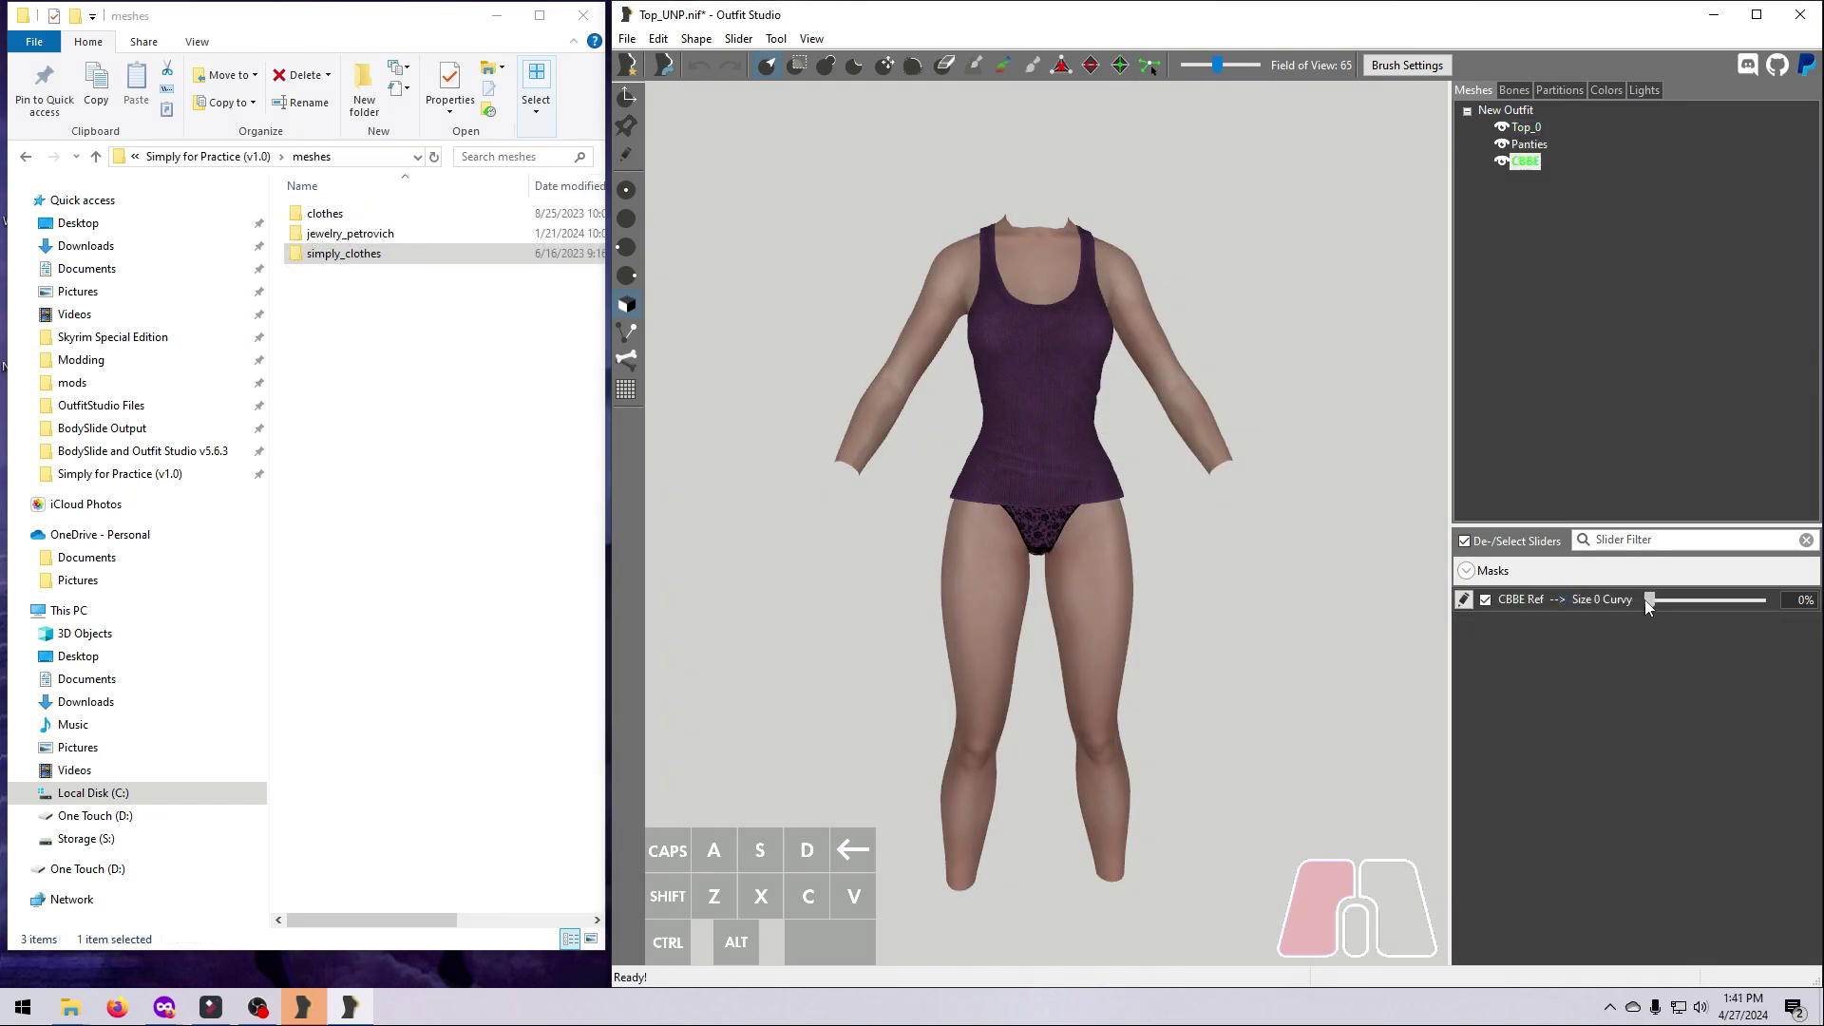
Bake the CBBE Size 0 Curvy shape into the outfit and delete the CBBE reference body
drag(1644, 601, 1761, 601)
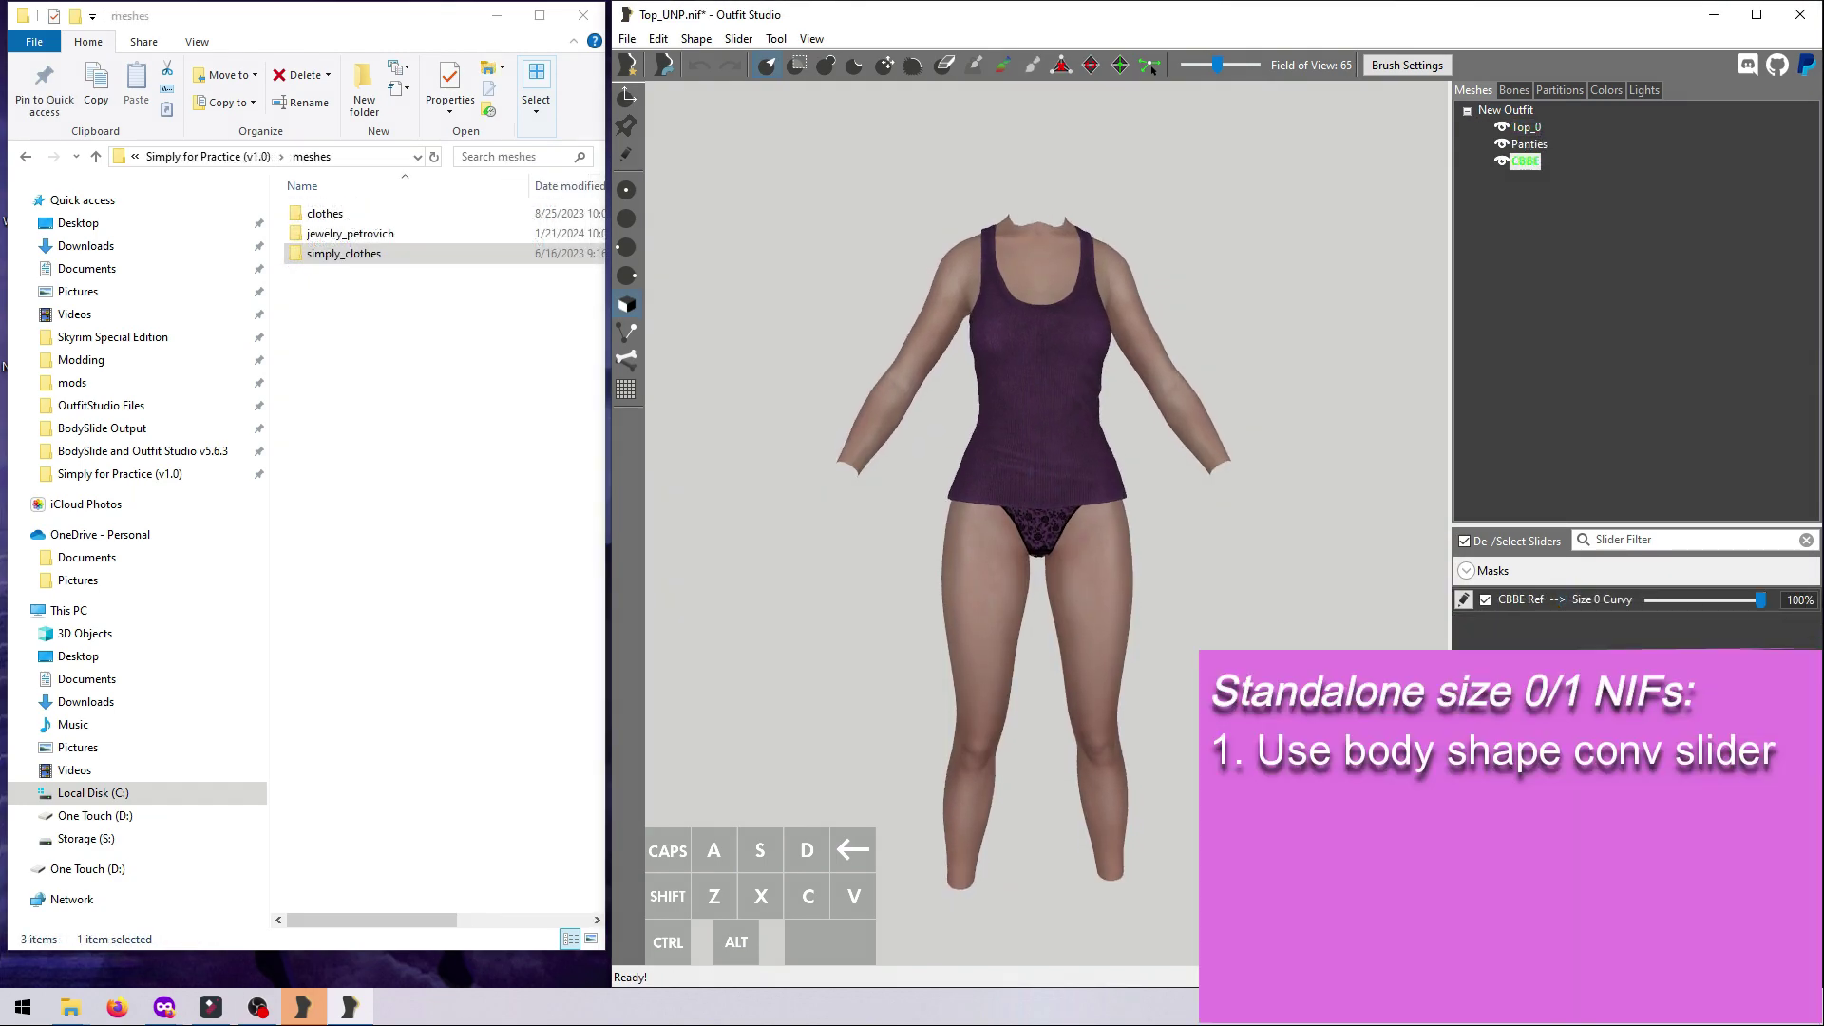
right_drag(760, 803, 1223, 803)
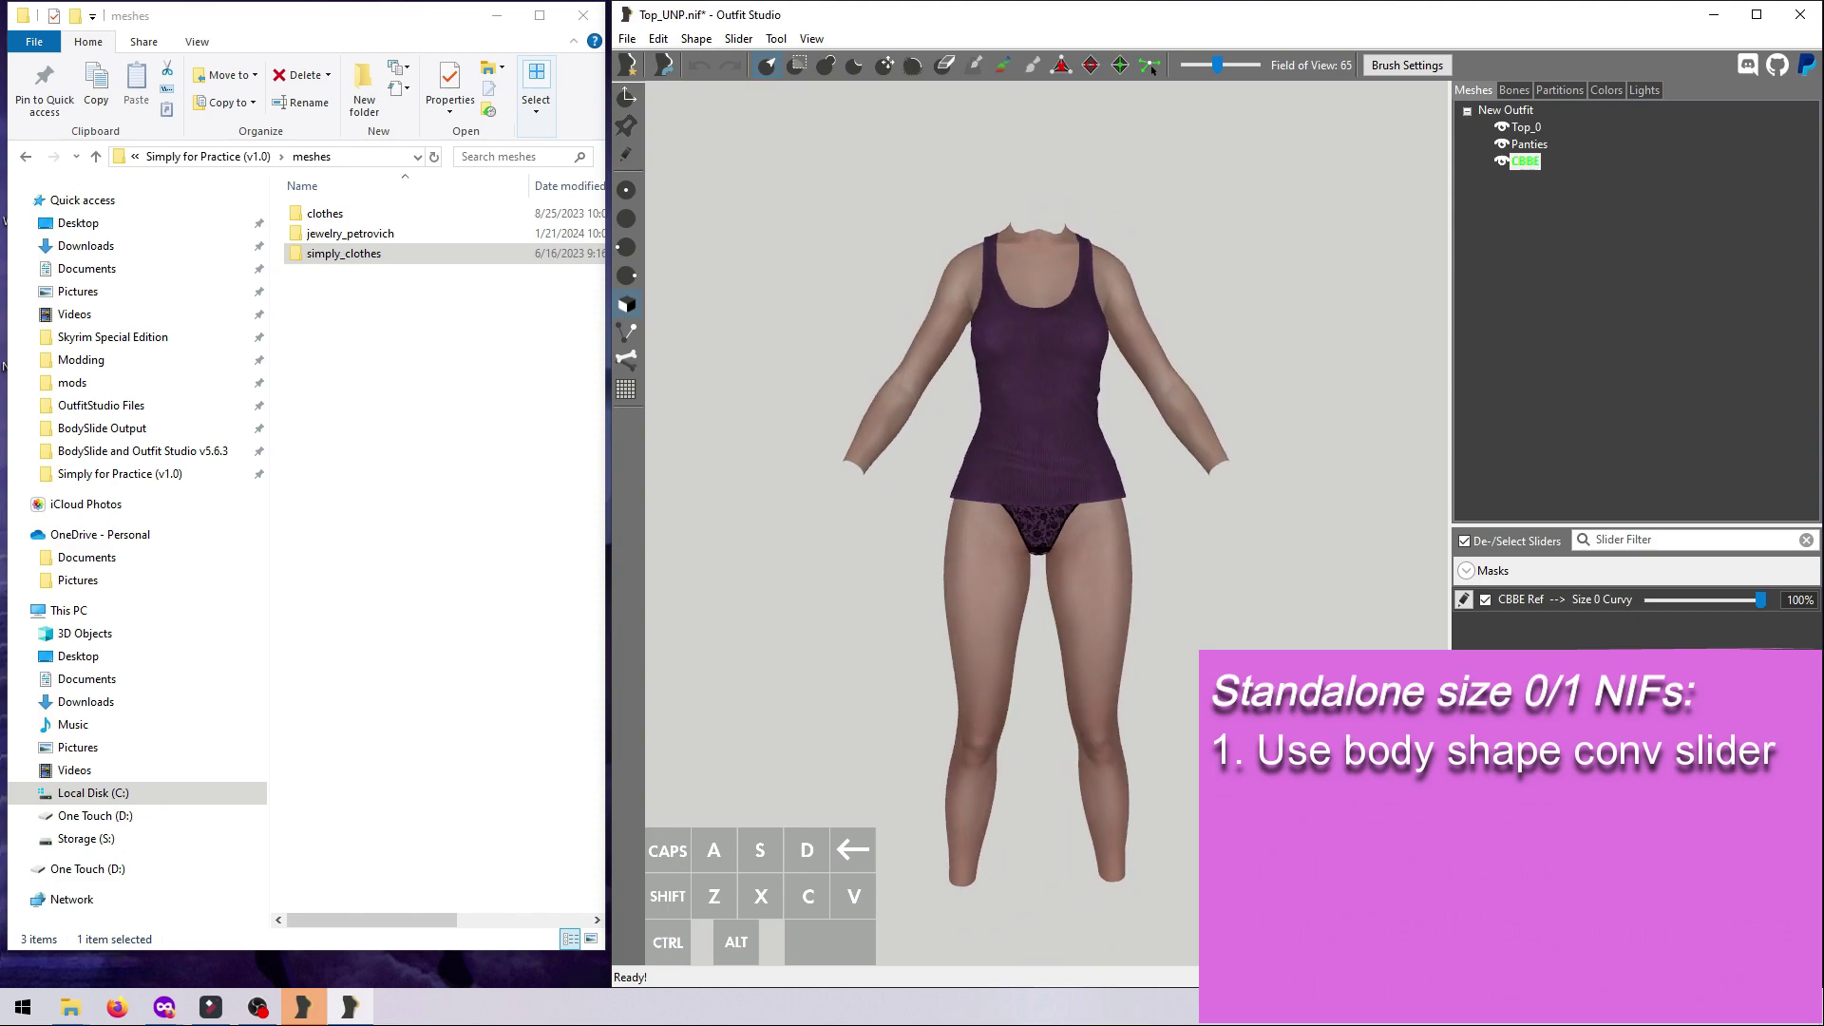
click(738, 38)
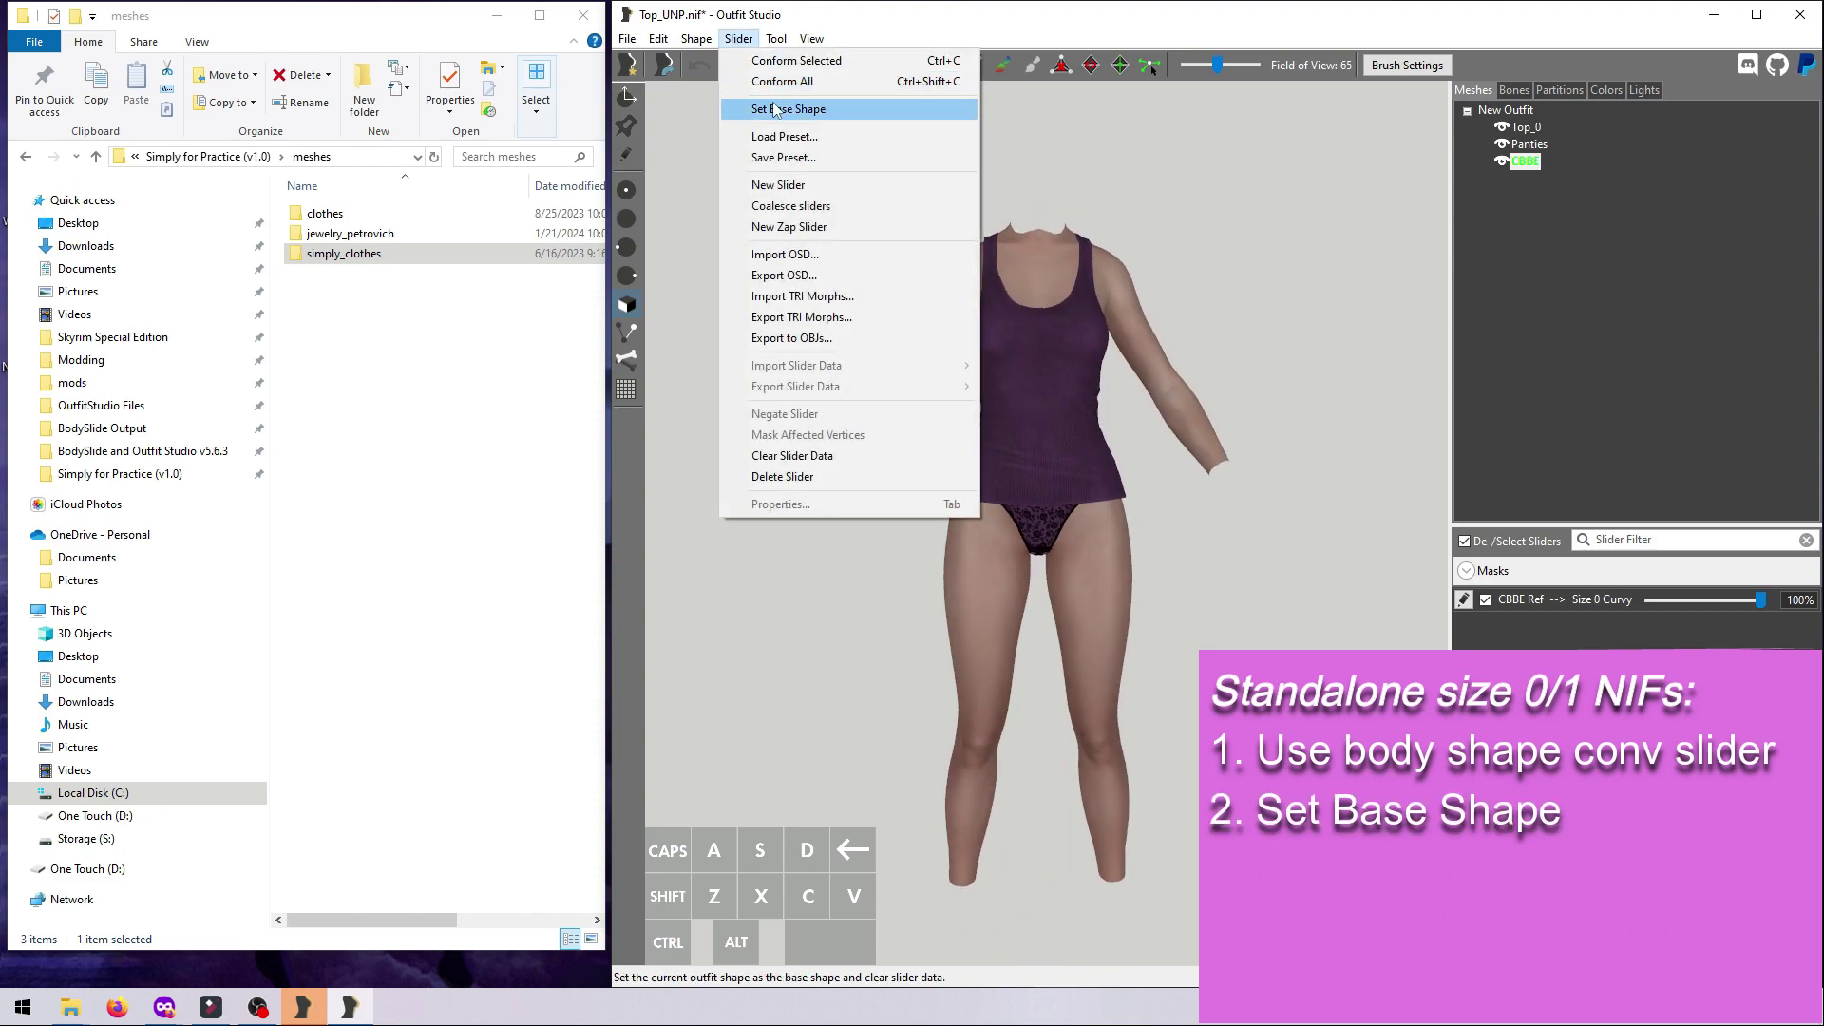
click(770, 109)
right_click(1528, 173)
click(1577, 547)
click(1321, 506)
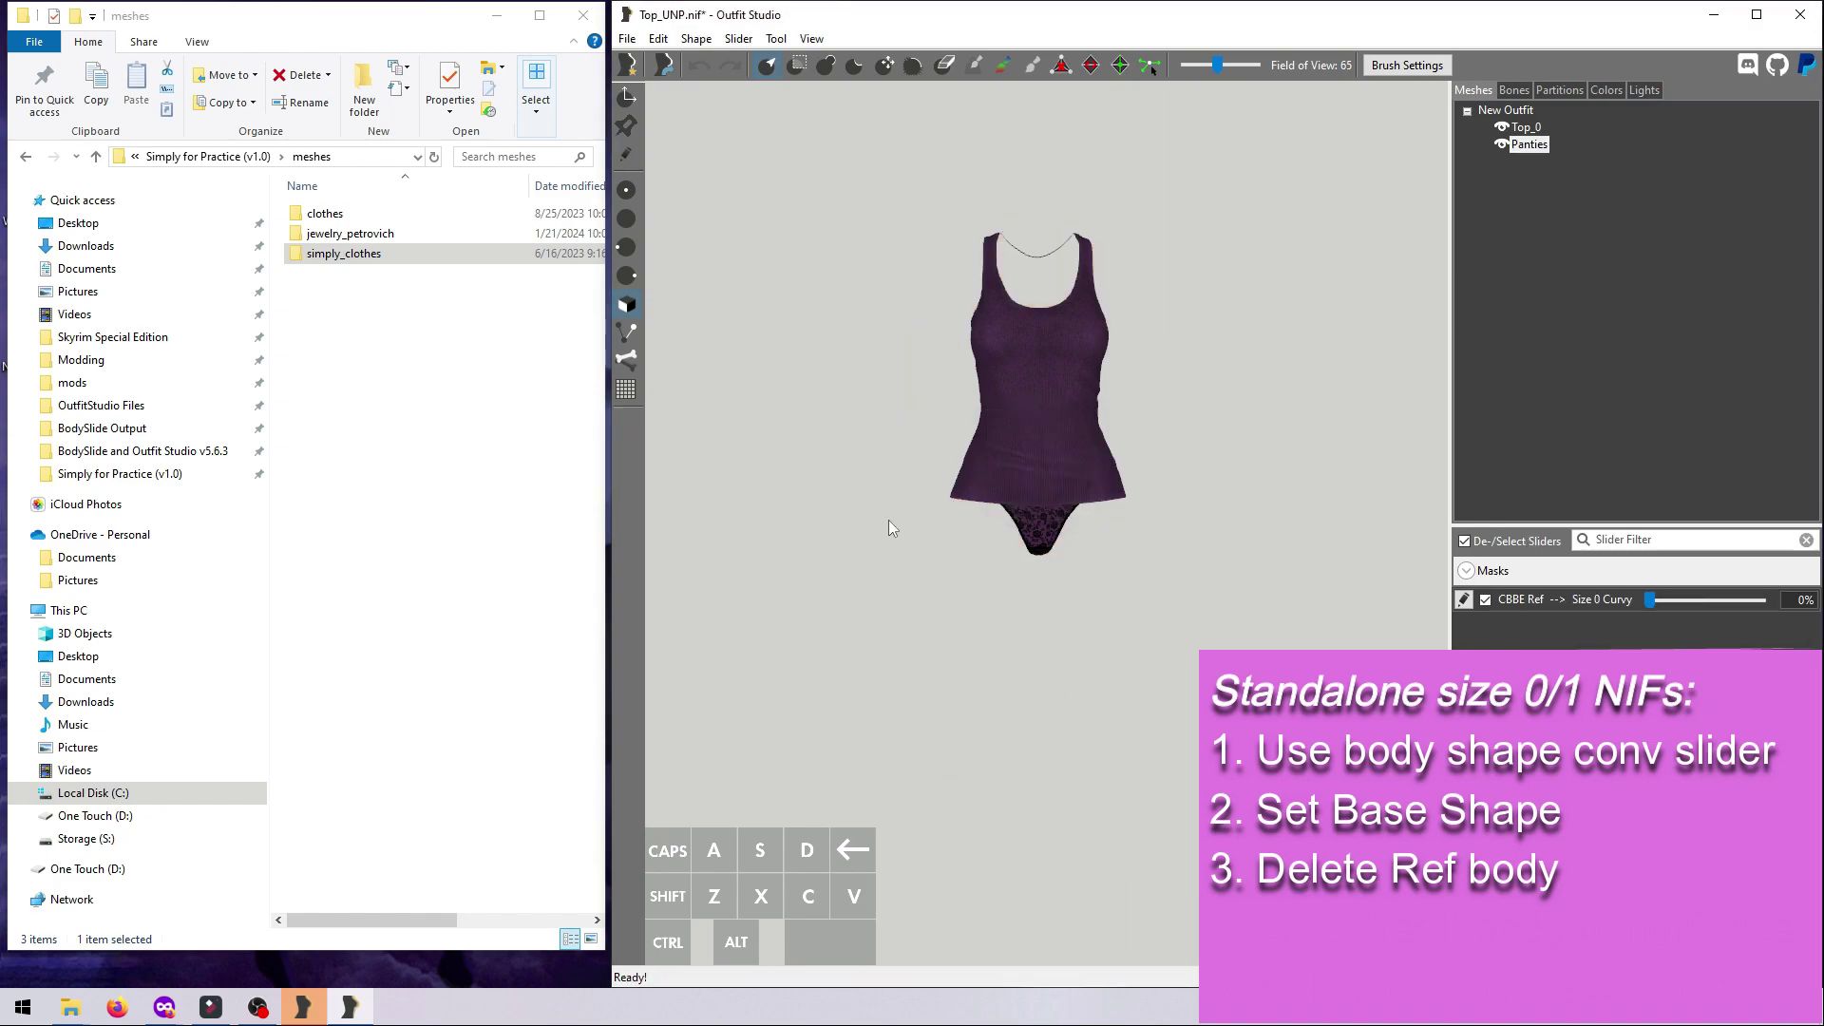
Load femalebody_0.nif from Skyrim Bodies\CBBE Body\Curvy\Nude
click(98, 408)
double_click(335, 236)
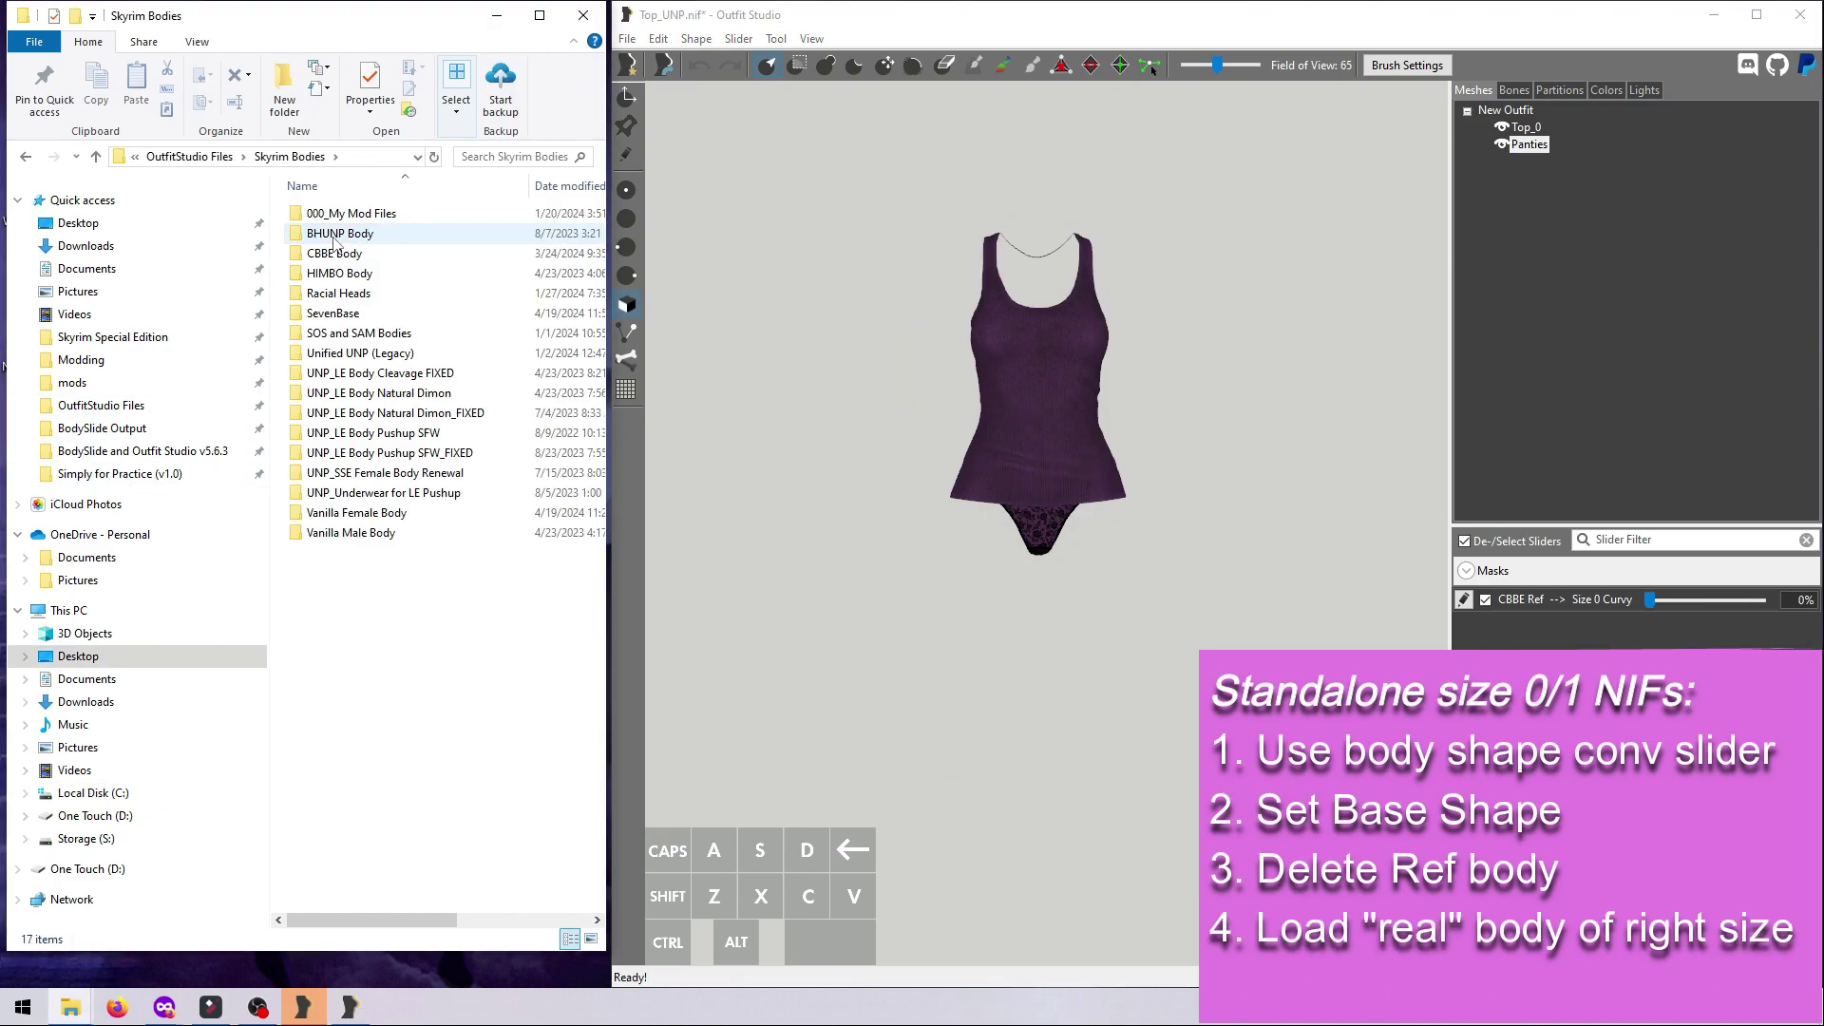
double_click(334, 252)
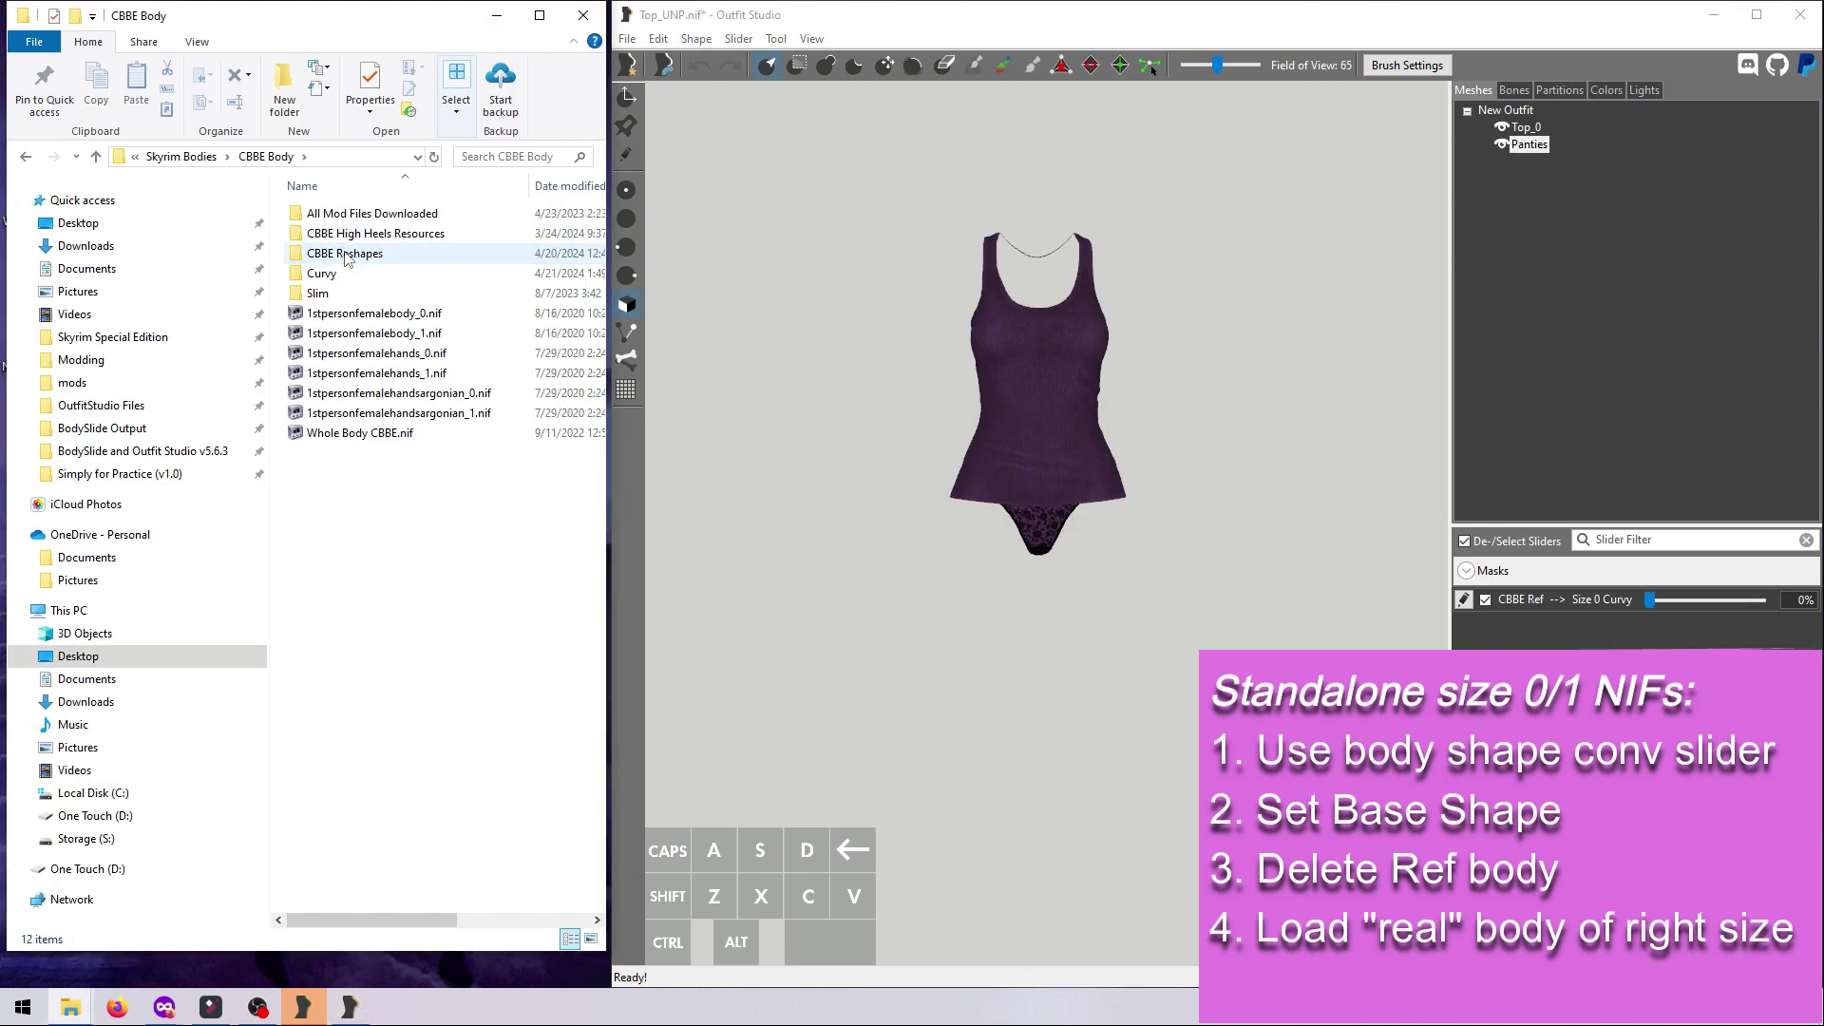
double_click(318, 272)
double_click(313, 213)
drag(349, 213, 1034, 539)
Order the meshes body, Top_0, Panties and select all three
drag(1527, 144, 1536, 123)
click(1525, 126)
shift+click(1526, 143)
shift+click(1528, 163)
right_click(1528, 165)
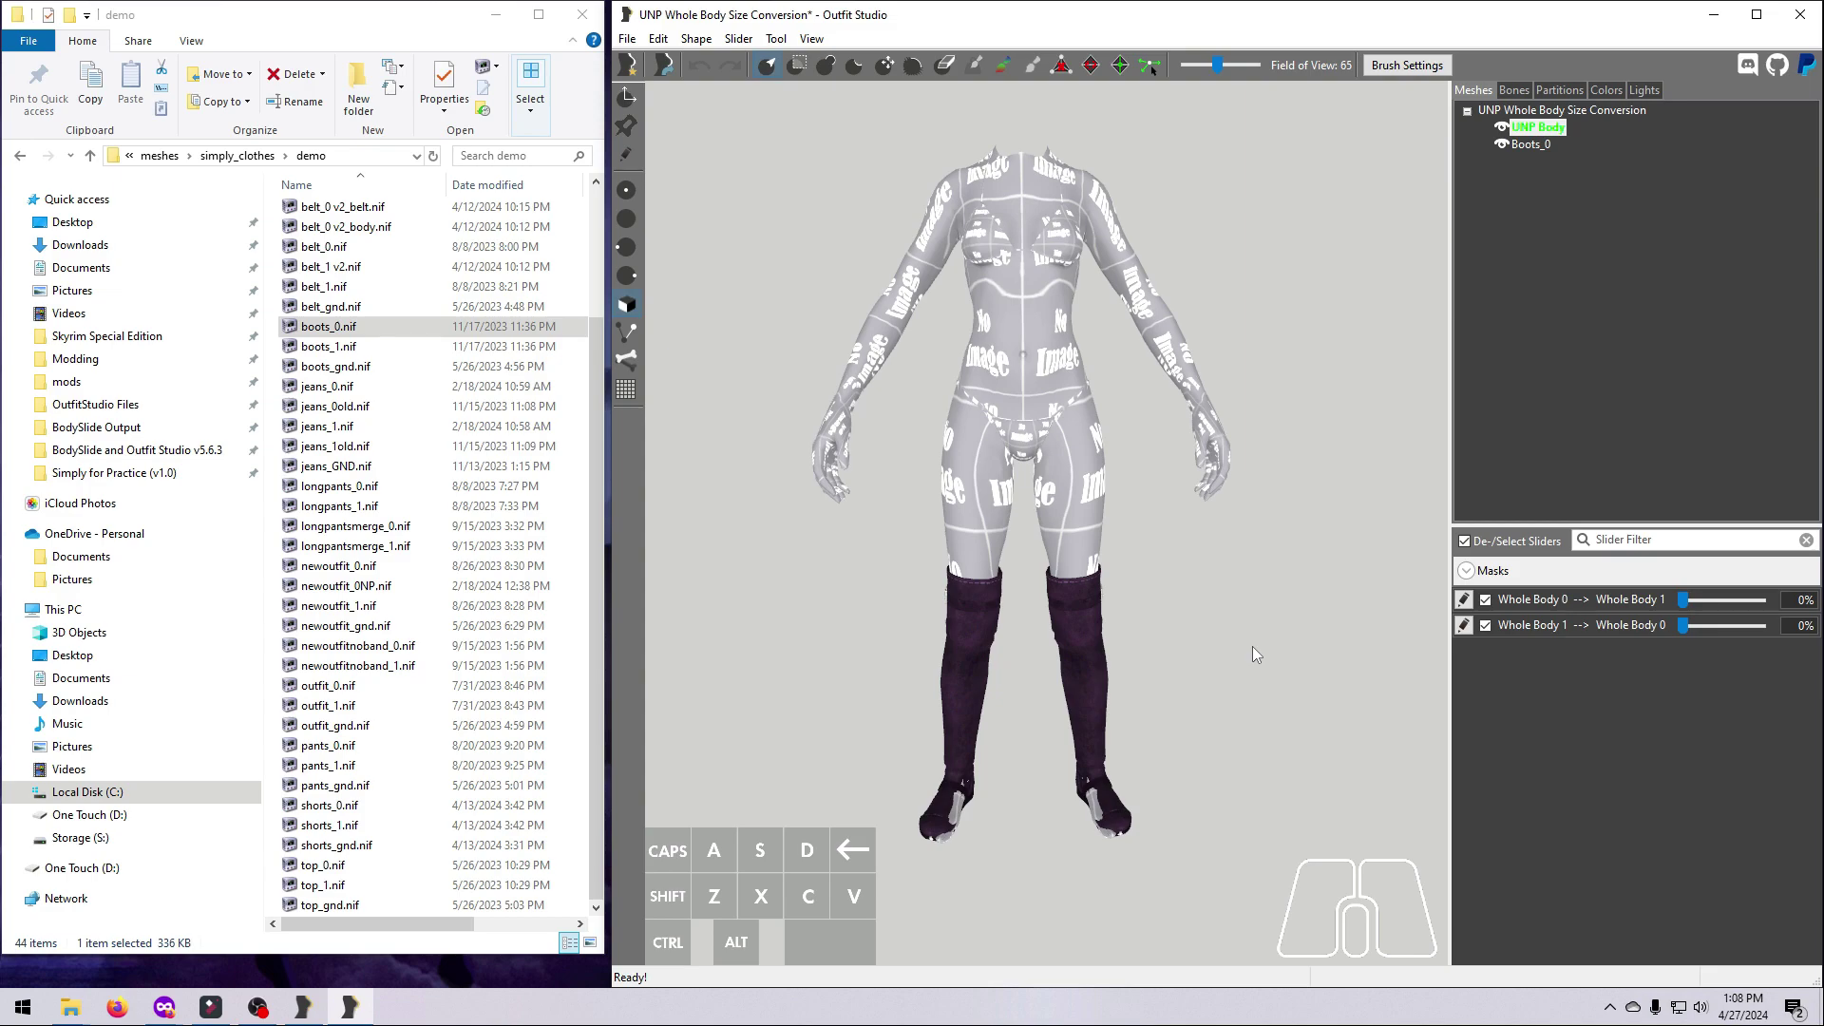
Morph the boots from size 0 to size 1, checking legs and boots, and bake it as base shape
click(1682, 601)
drag(1681, 606, 1546, 680)
right_drag(1235, 708, 1121, 717)
scroll(1081, 726, up, 3)
middle_drag(1082, 726, 1132, 557)
right_drag(1131, 557, 1074, 583)
click(1769, 608)
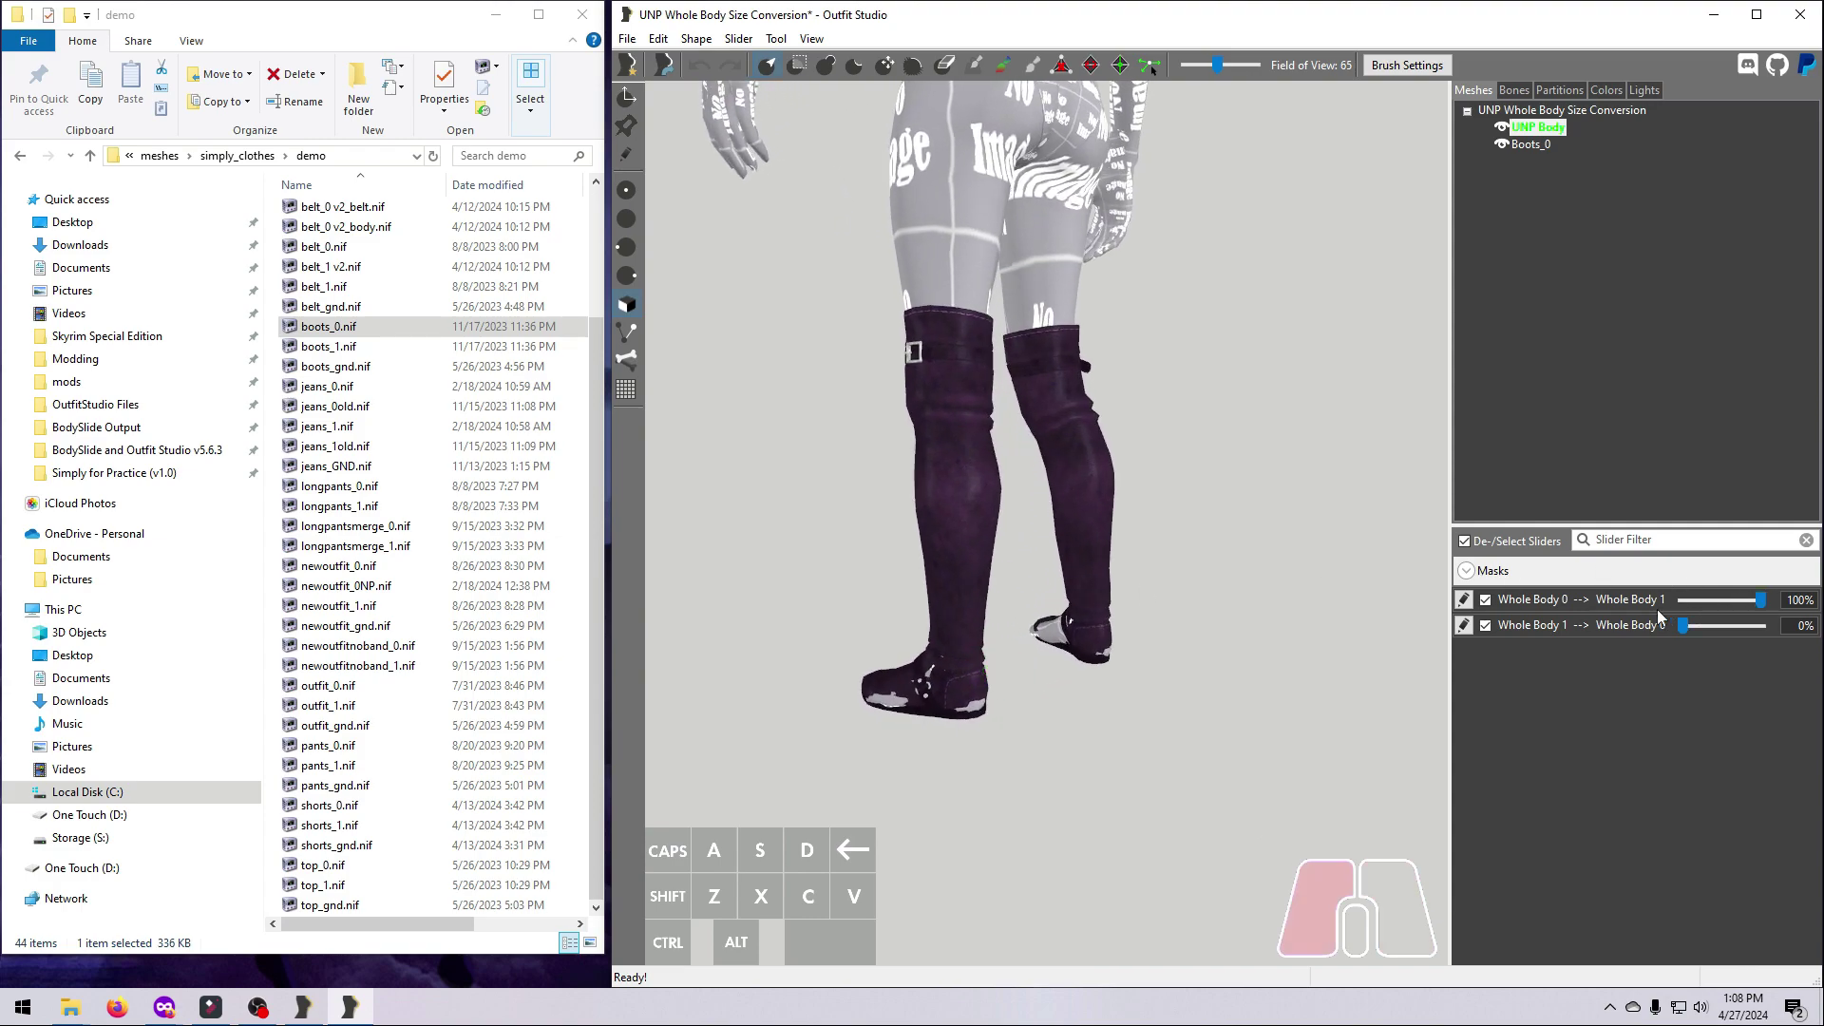
drag(1769, 608, 1805, 627)
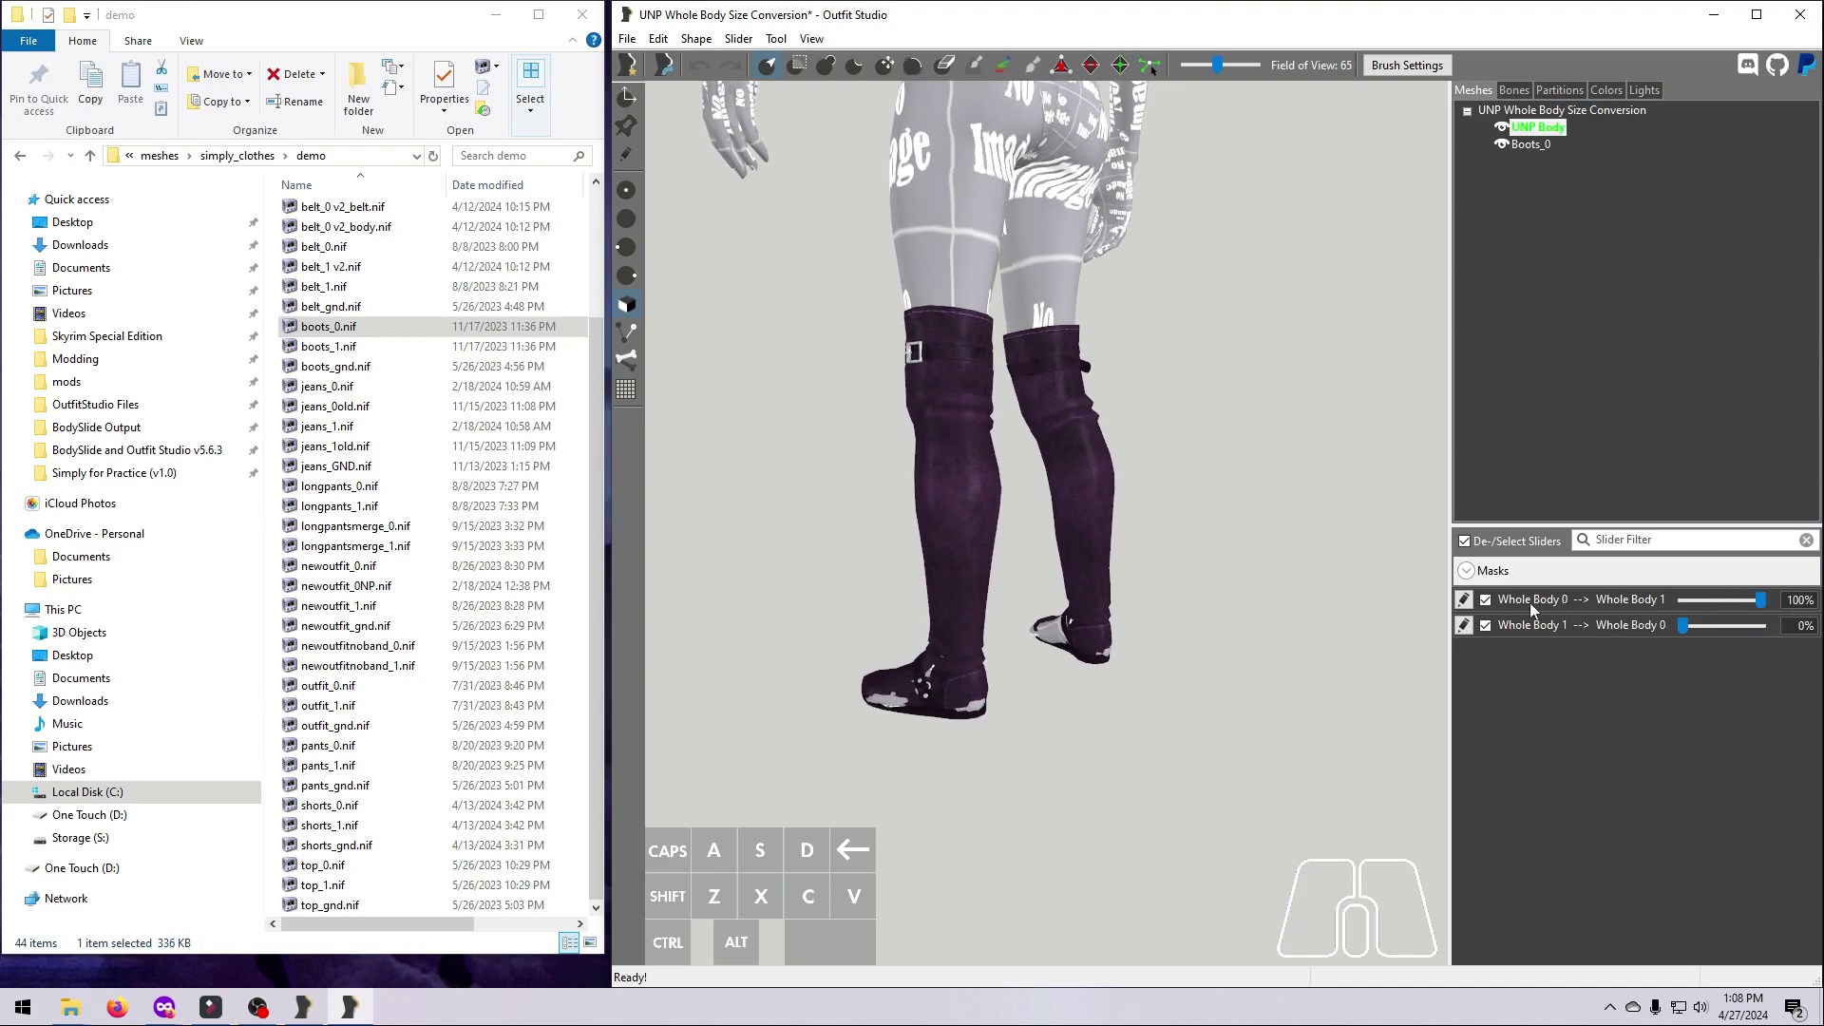
click(739, 38)
click(775, 110)
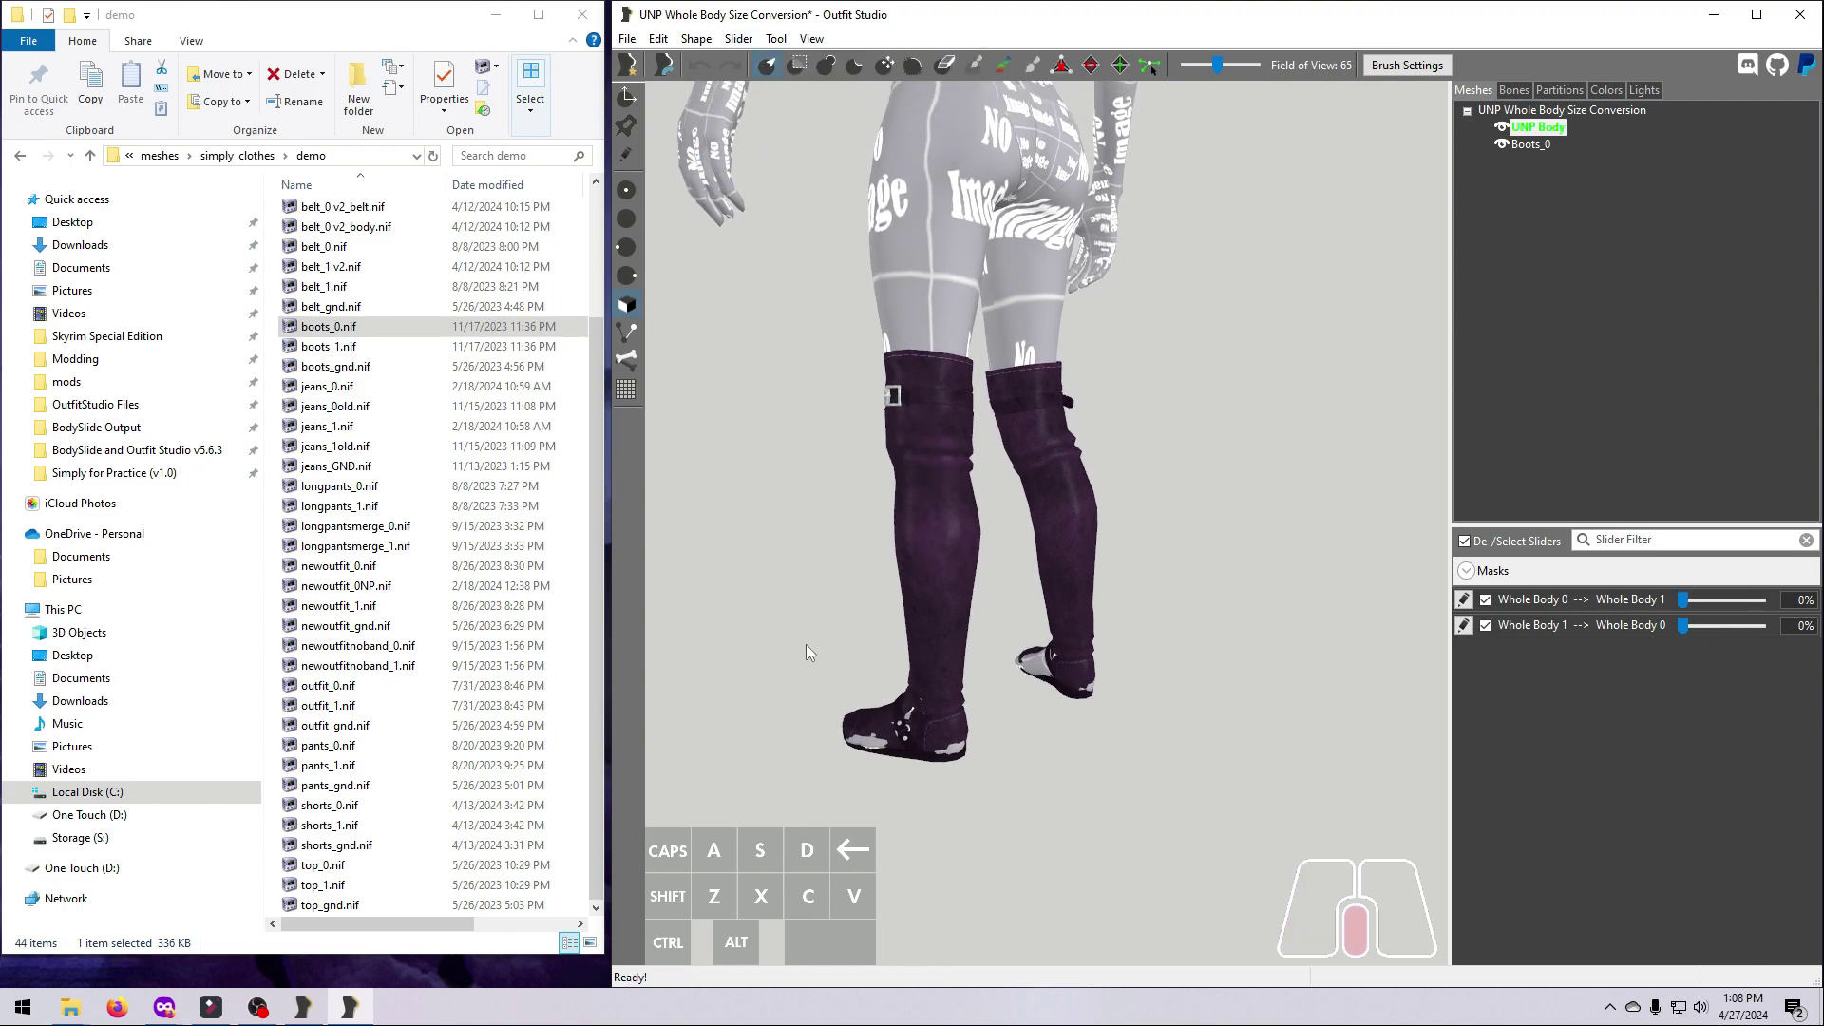
right_drag(806, 645, 1035, 637)
Start exporting the Boots_0 mesh to a NIF file
click(1531, 145)
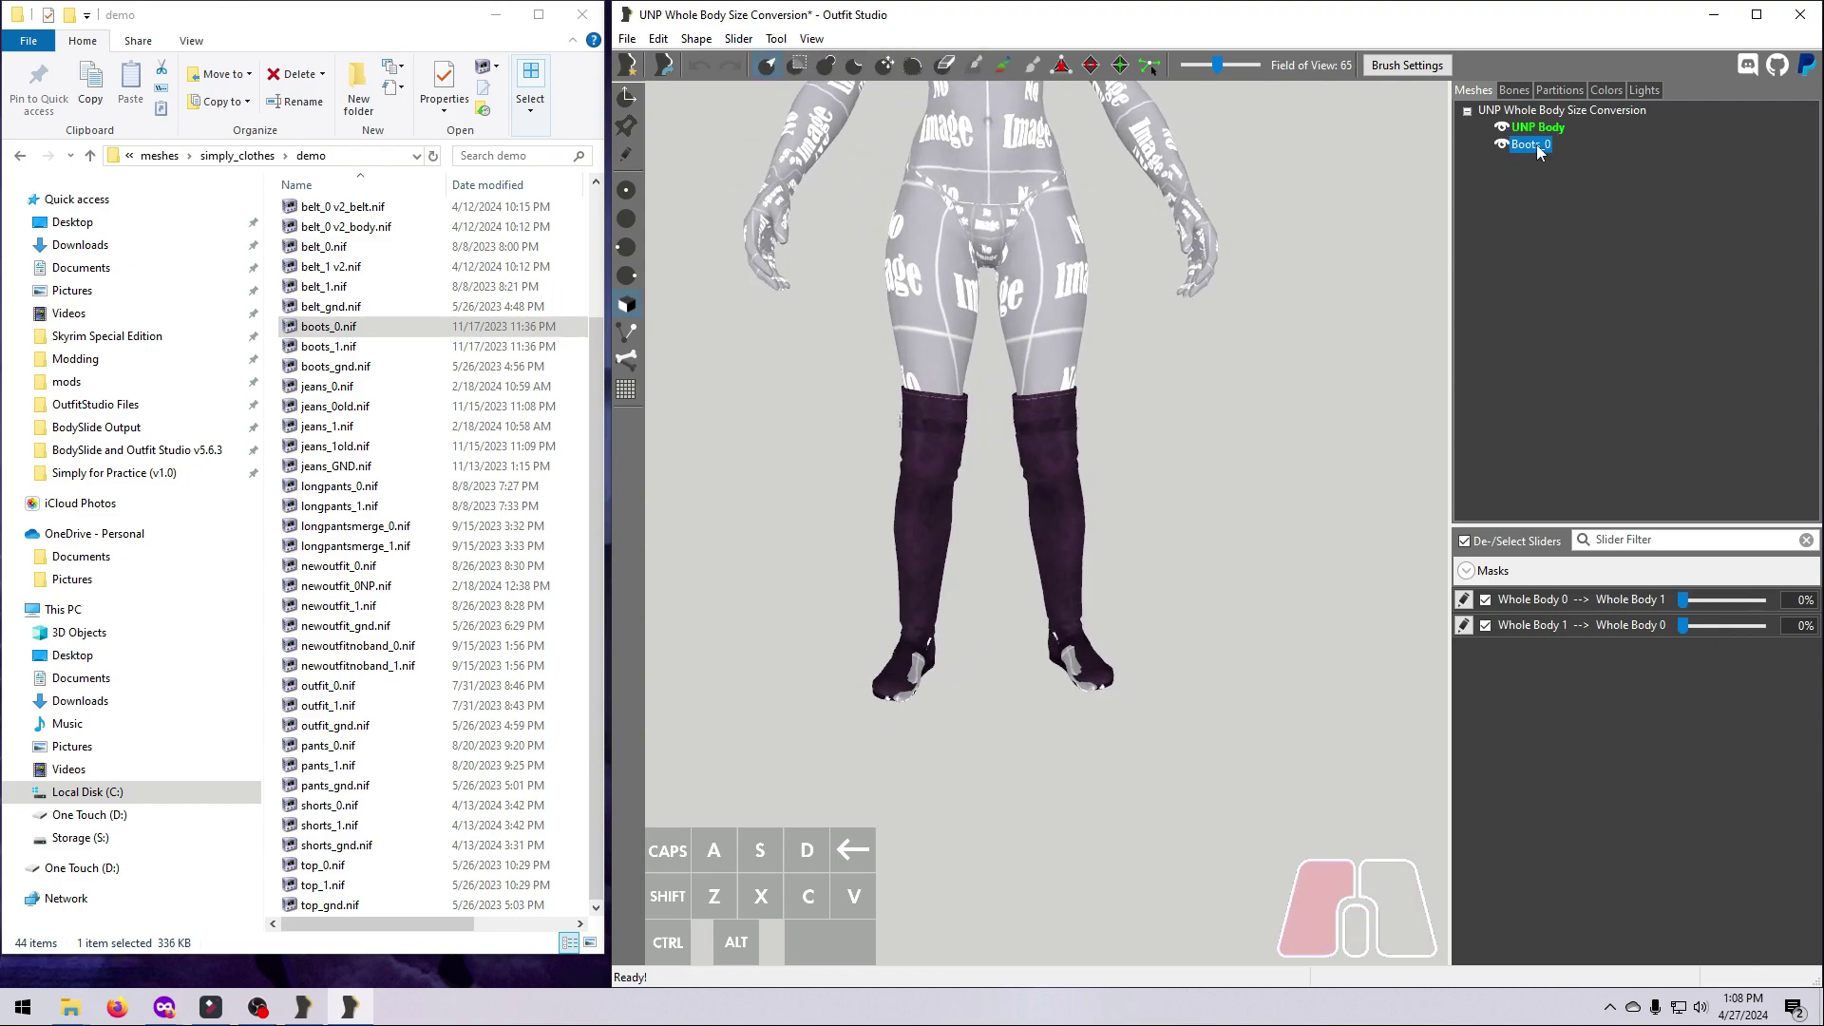
right_click(1537, 145)
mouse_move(1550, 152)
click(1453, 158)
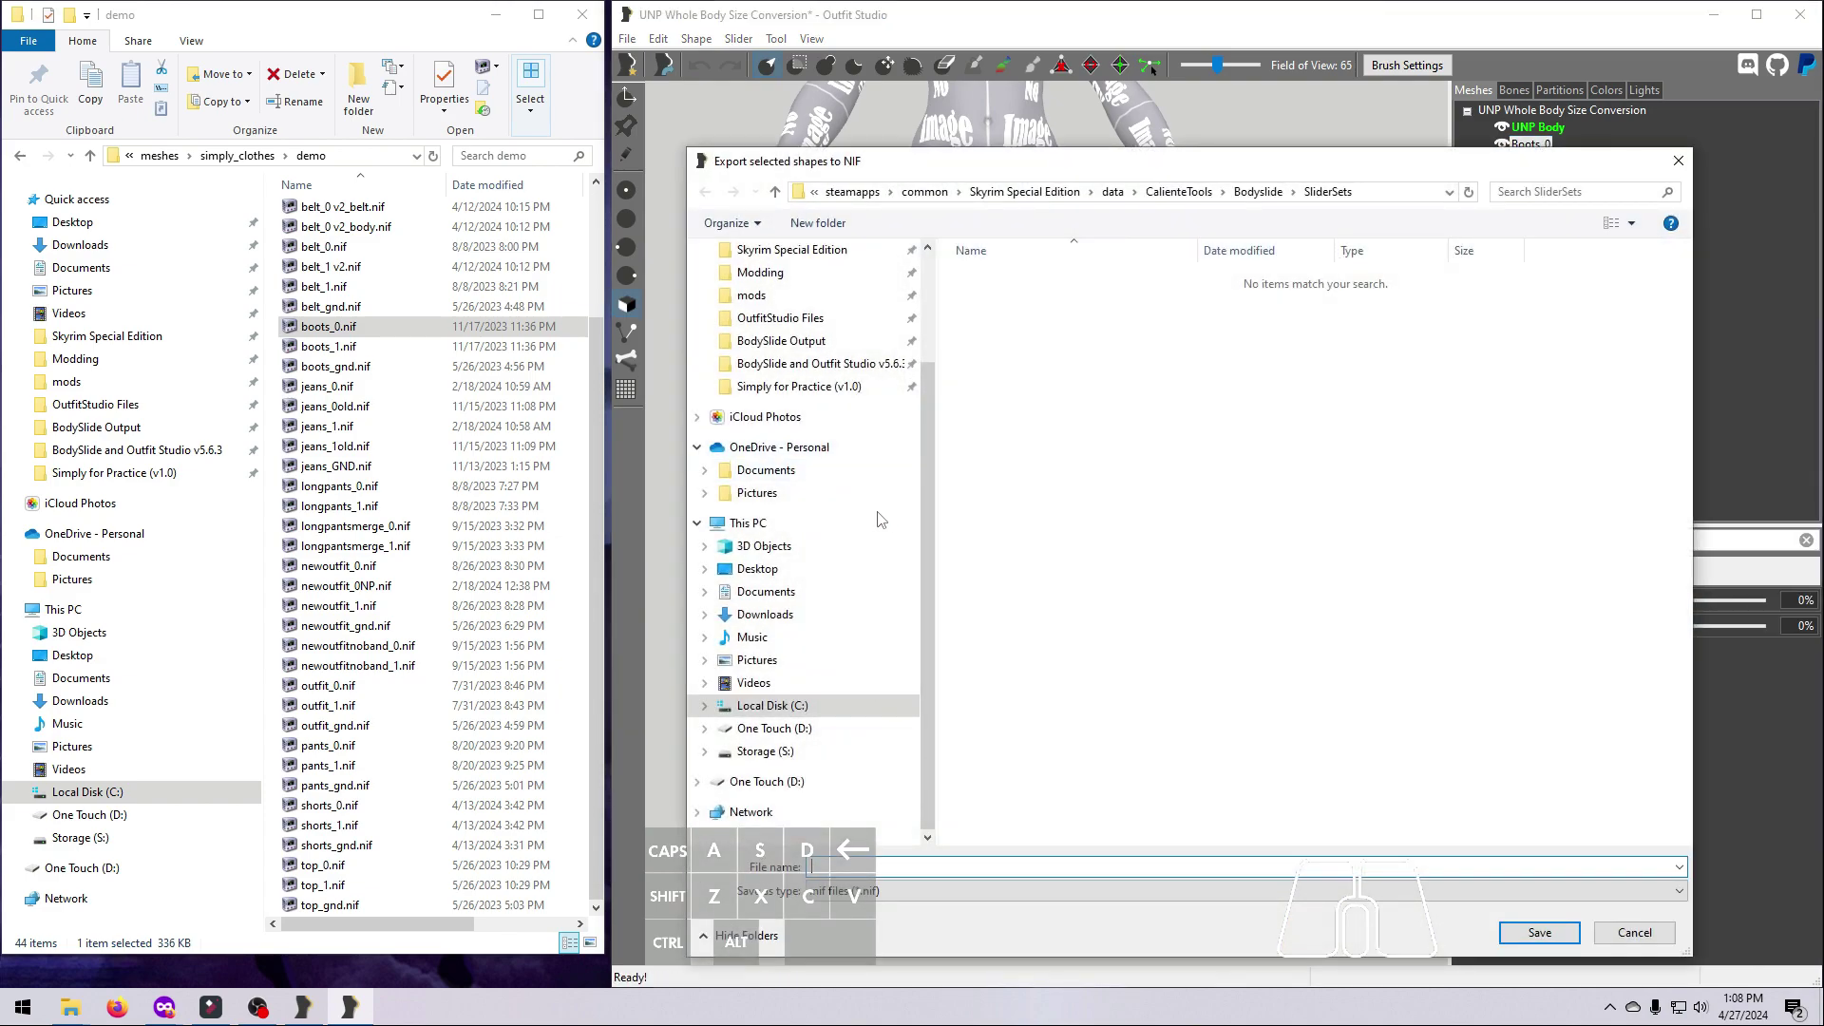
Target the Simply for Practice meshes\simply_clothes\demo folder, reusing boots_1.nif as the name
click(808, 387)
double_click(990, 278)
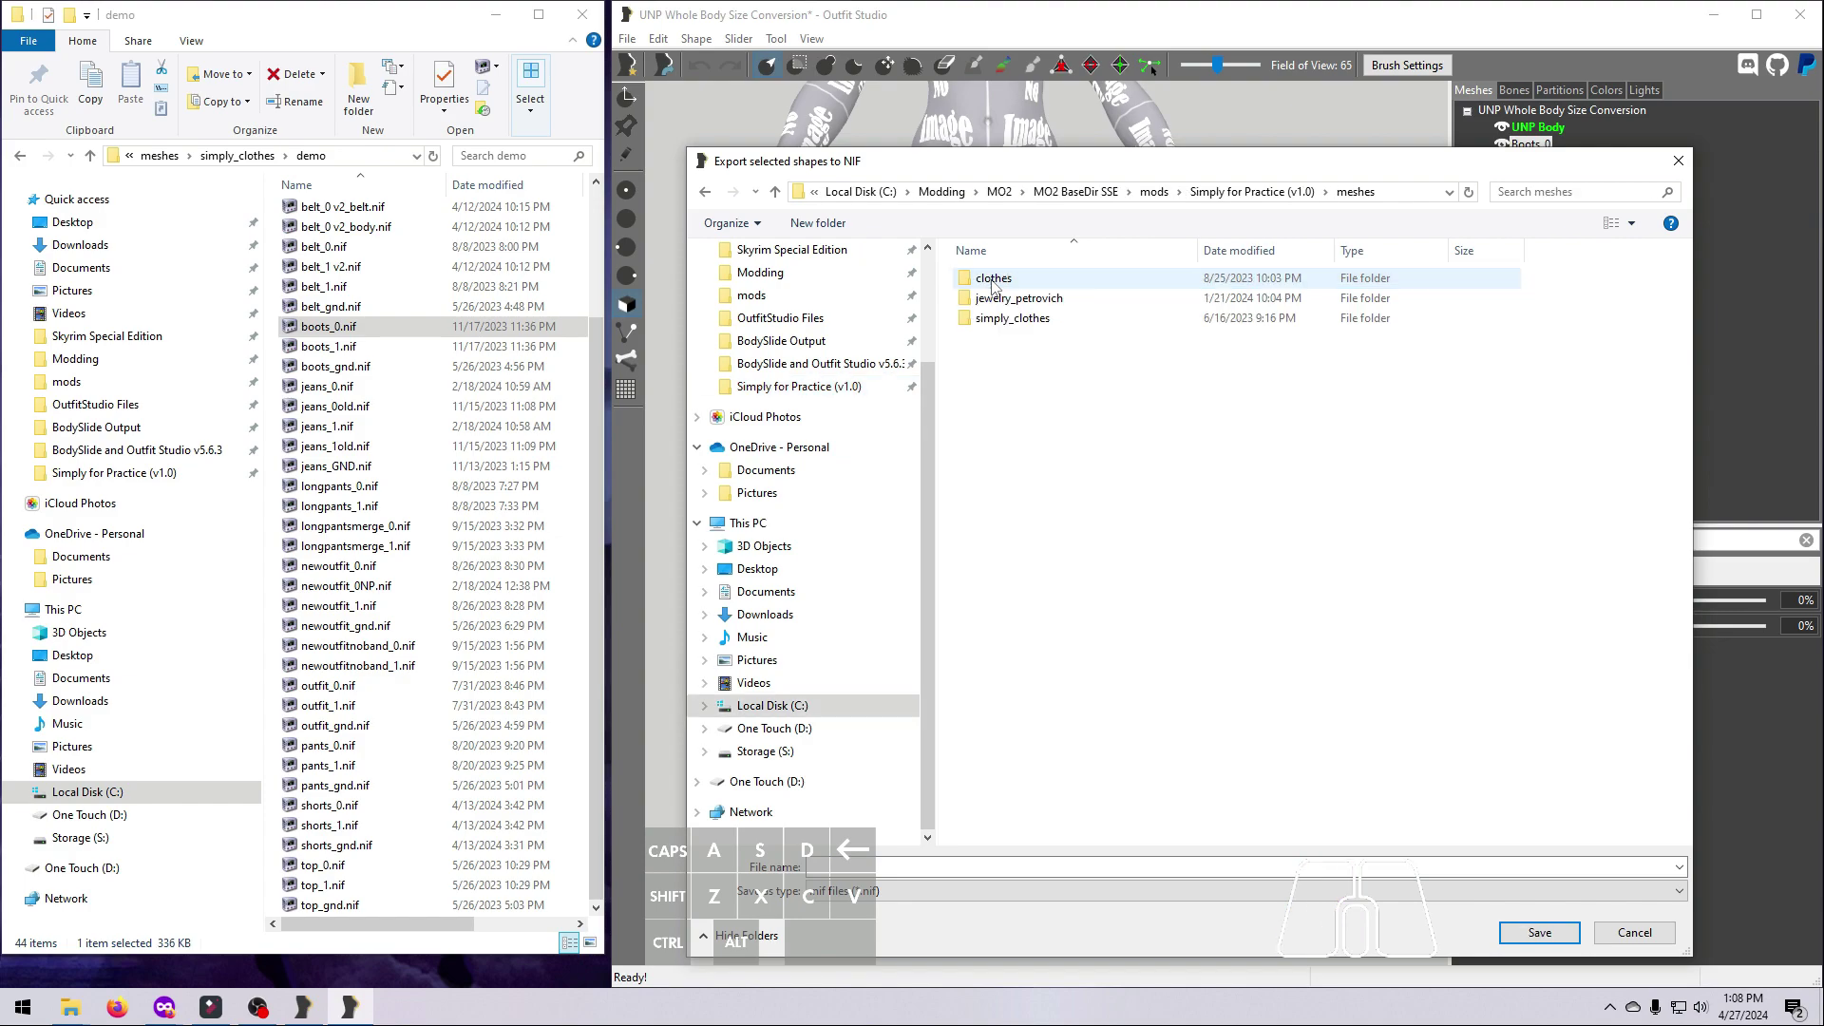
double_click(1009, 318)
double_click(993, 281)
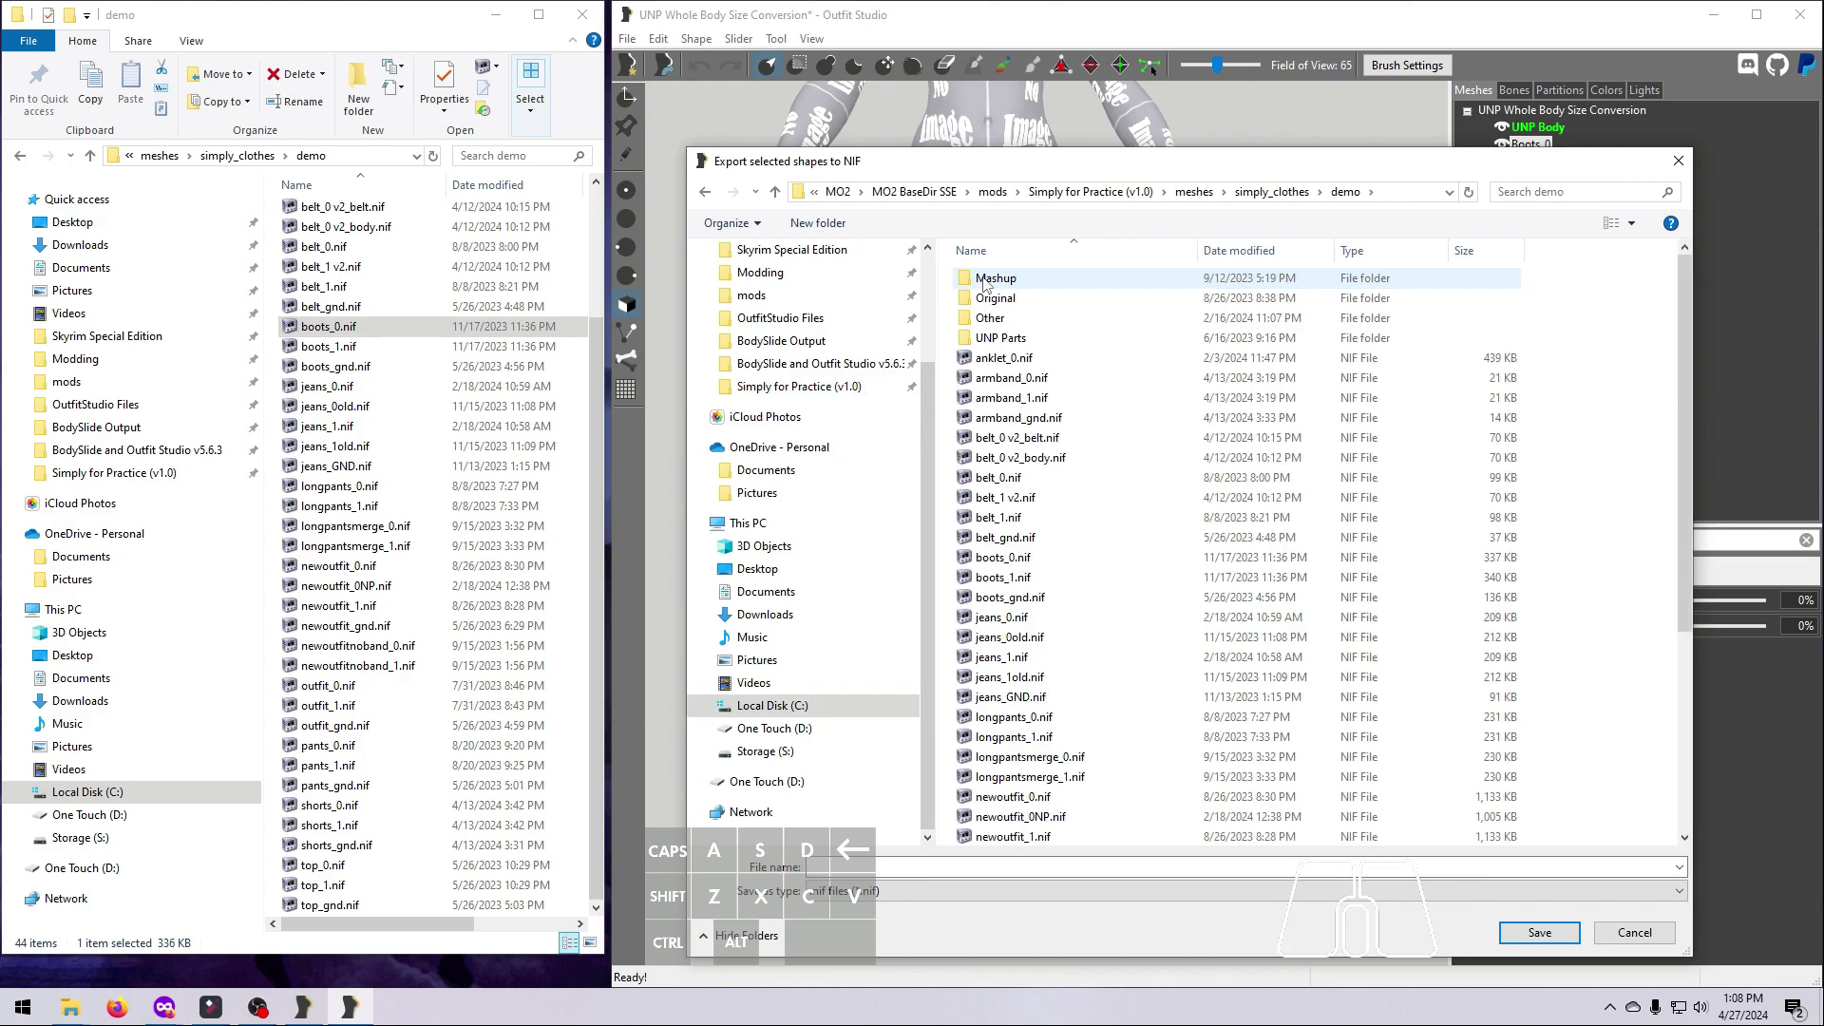
click(1000, 577)
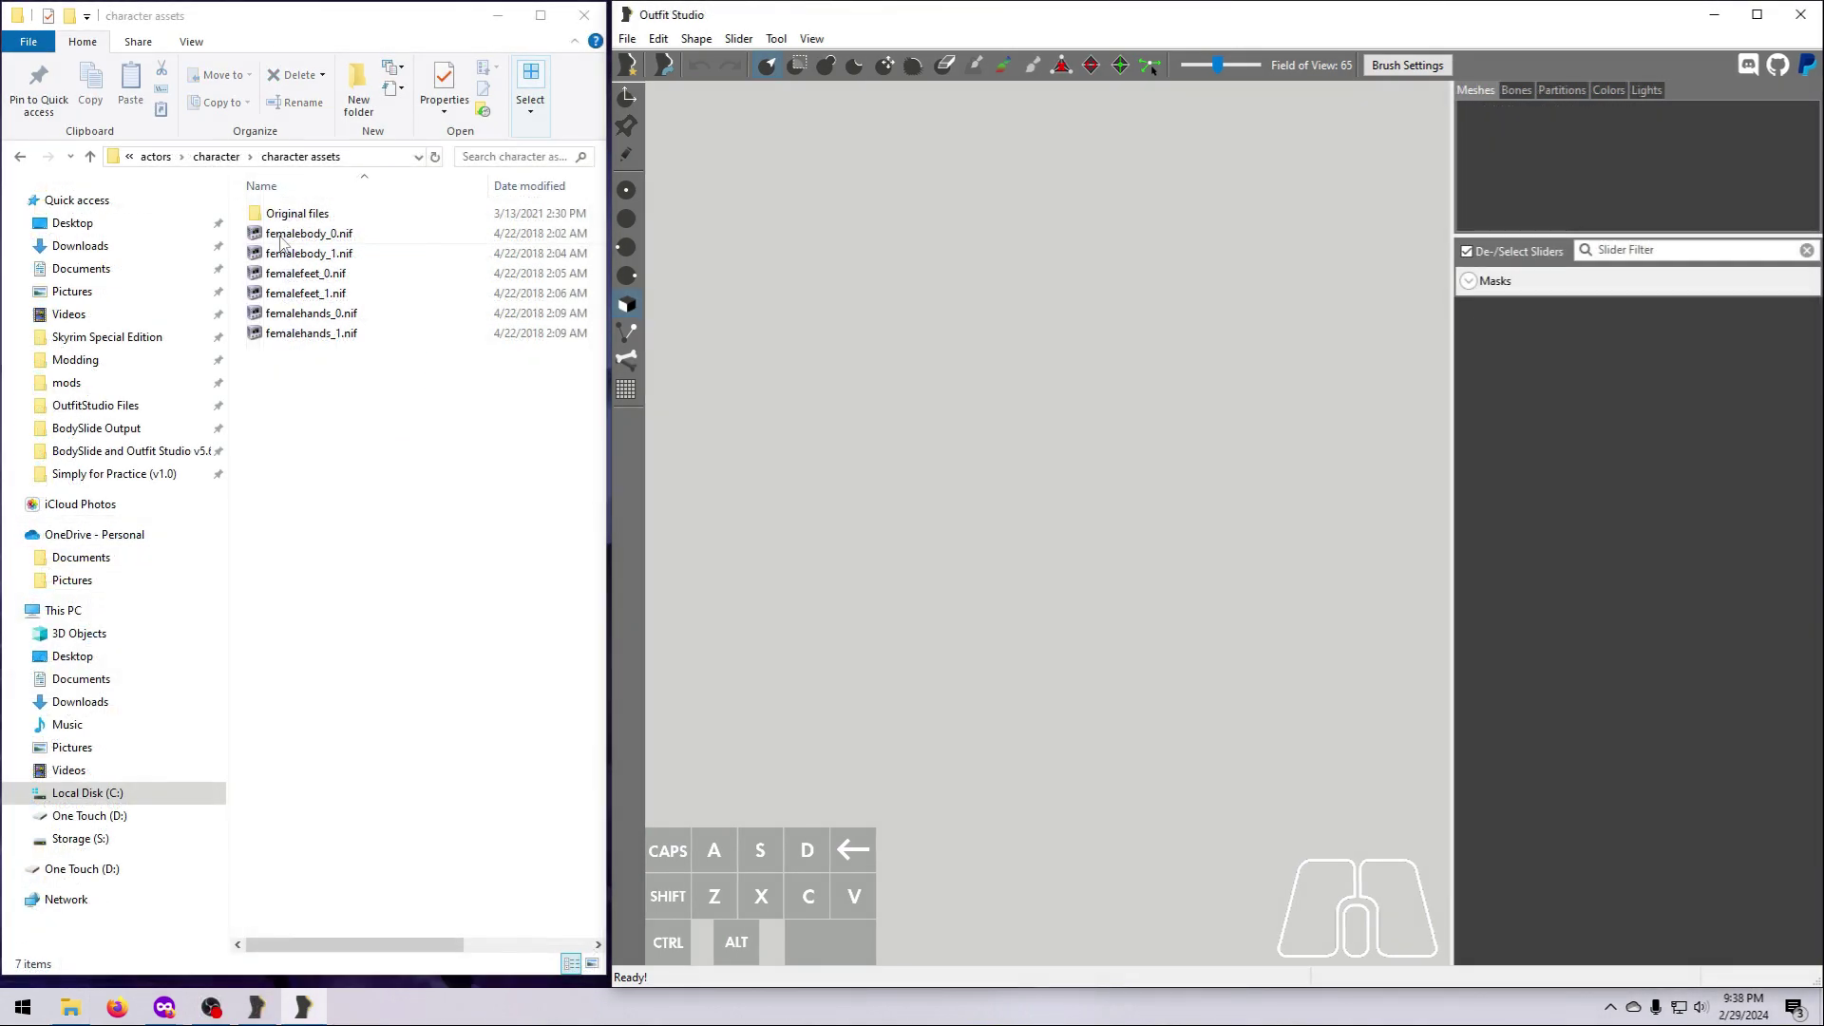
Load femalebody_0.nif, confirming the target game, then add femalefeet_0.nif and femalehands_0.nif
drag(297, 240, 988, 508)
click(1333, 505)
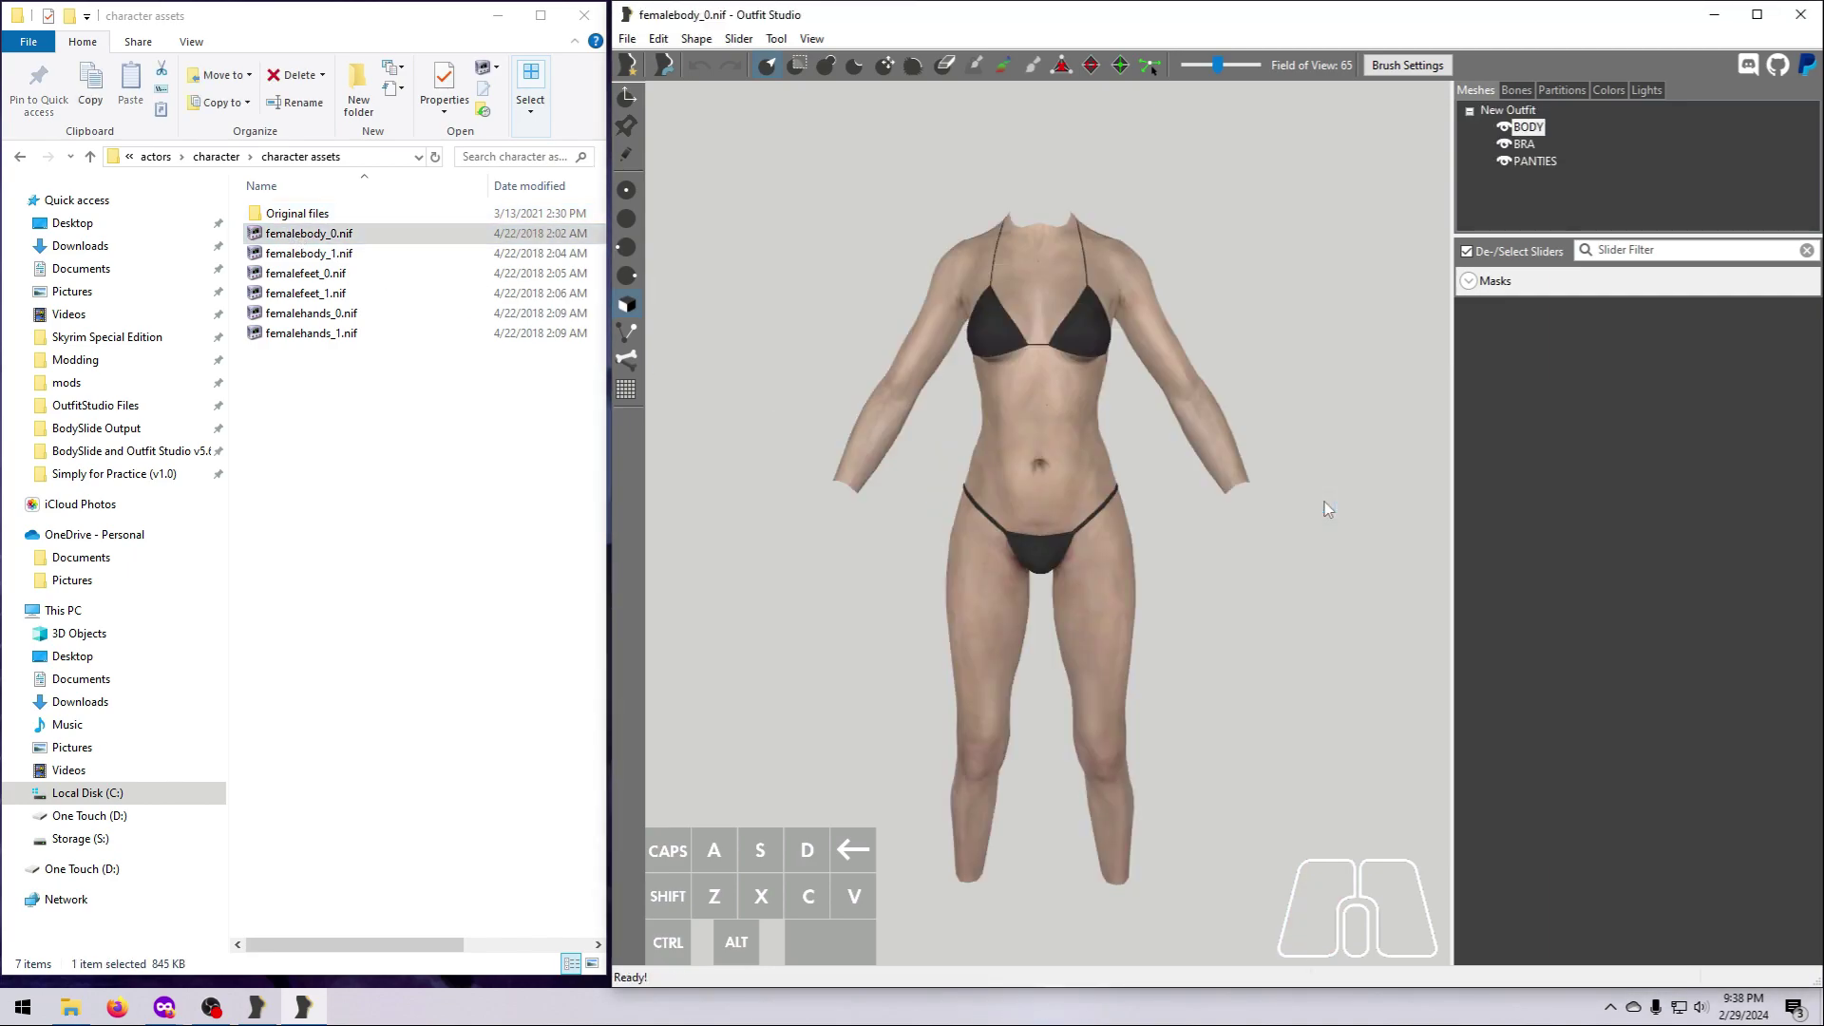
click(329, 275)
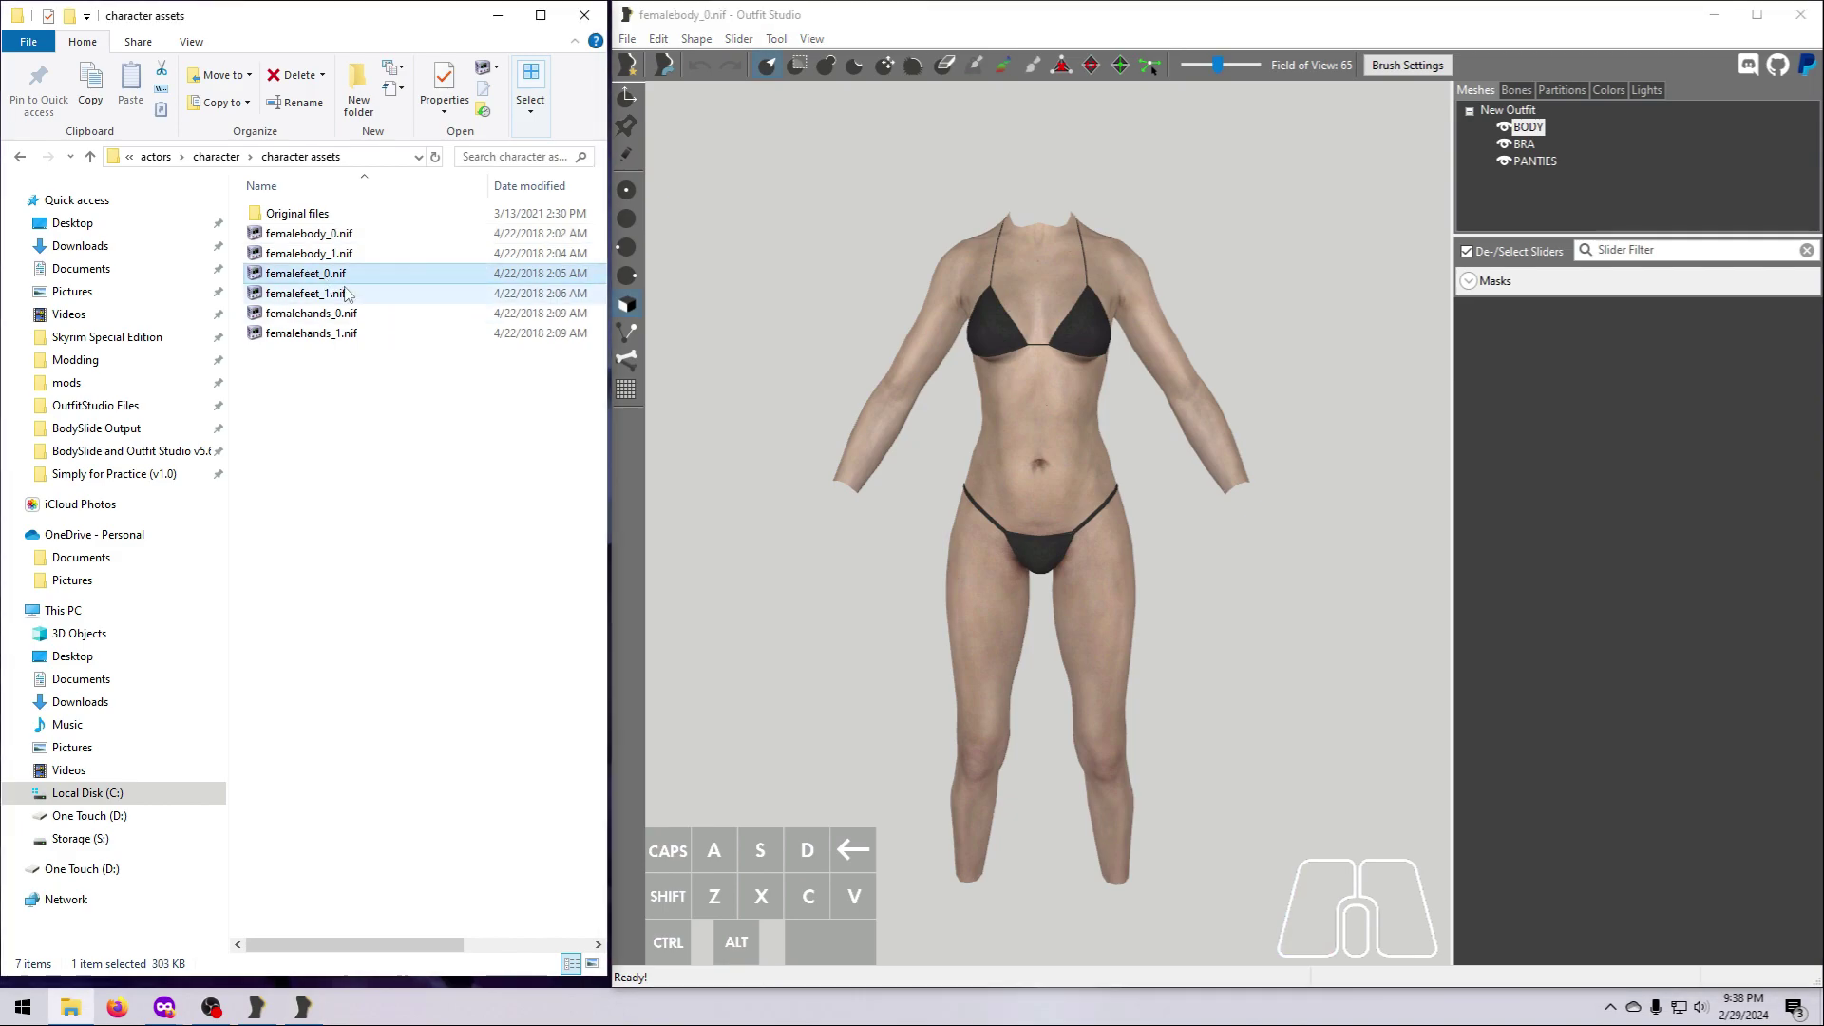
drag(330, 278, 917, 581)
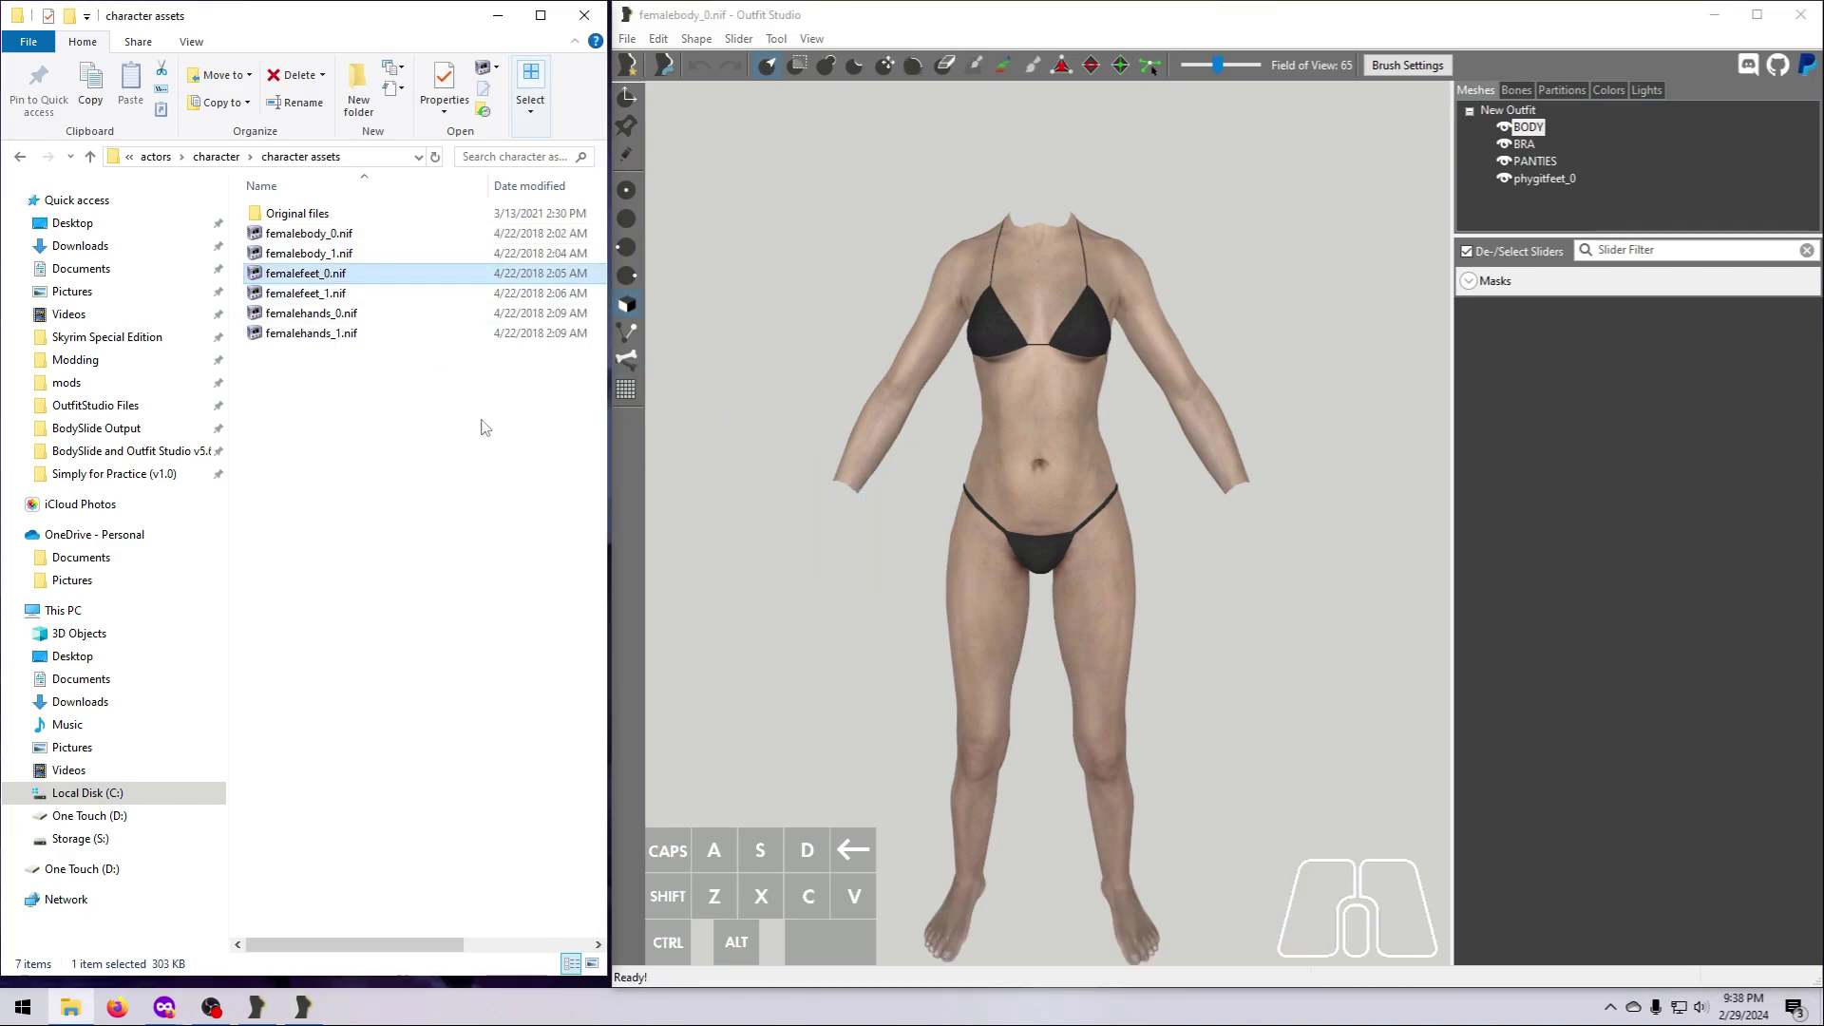
drag(328, 314, 946, 519)
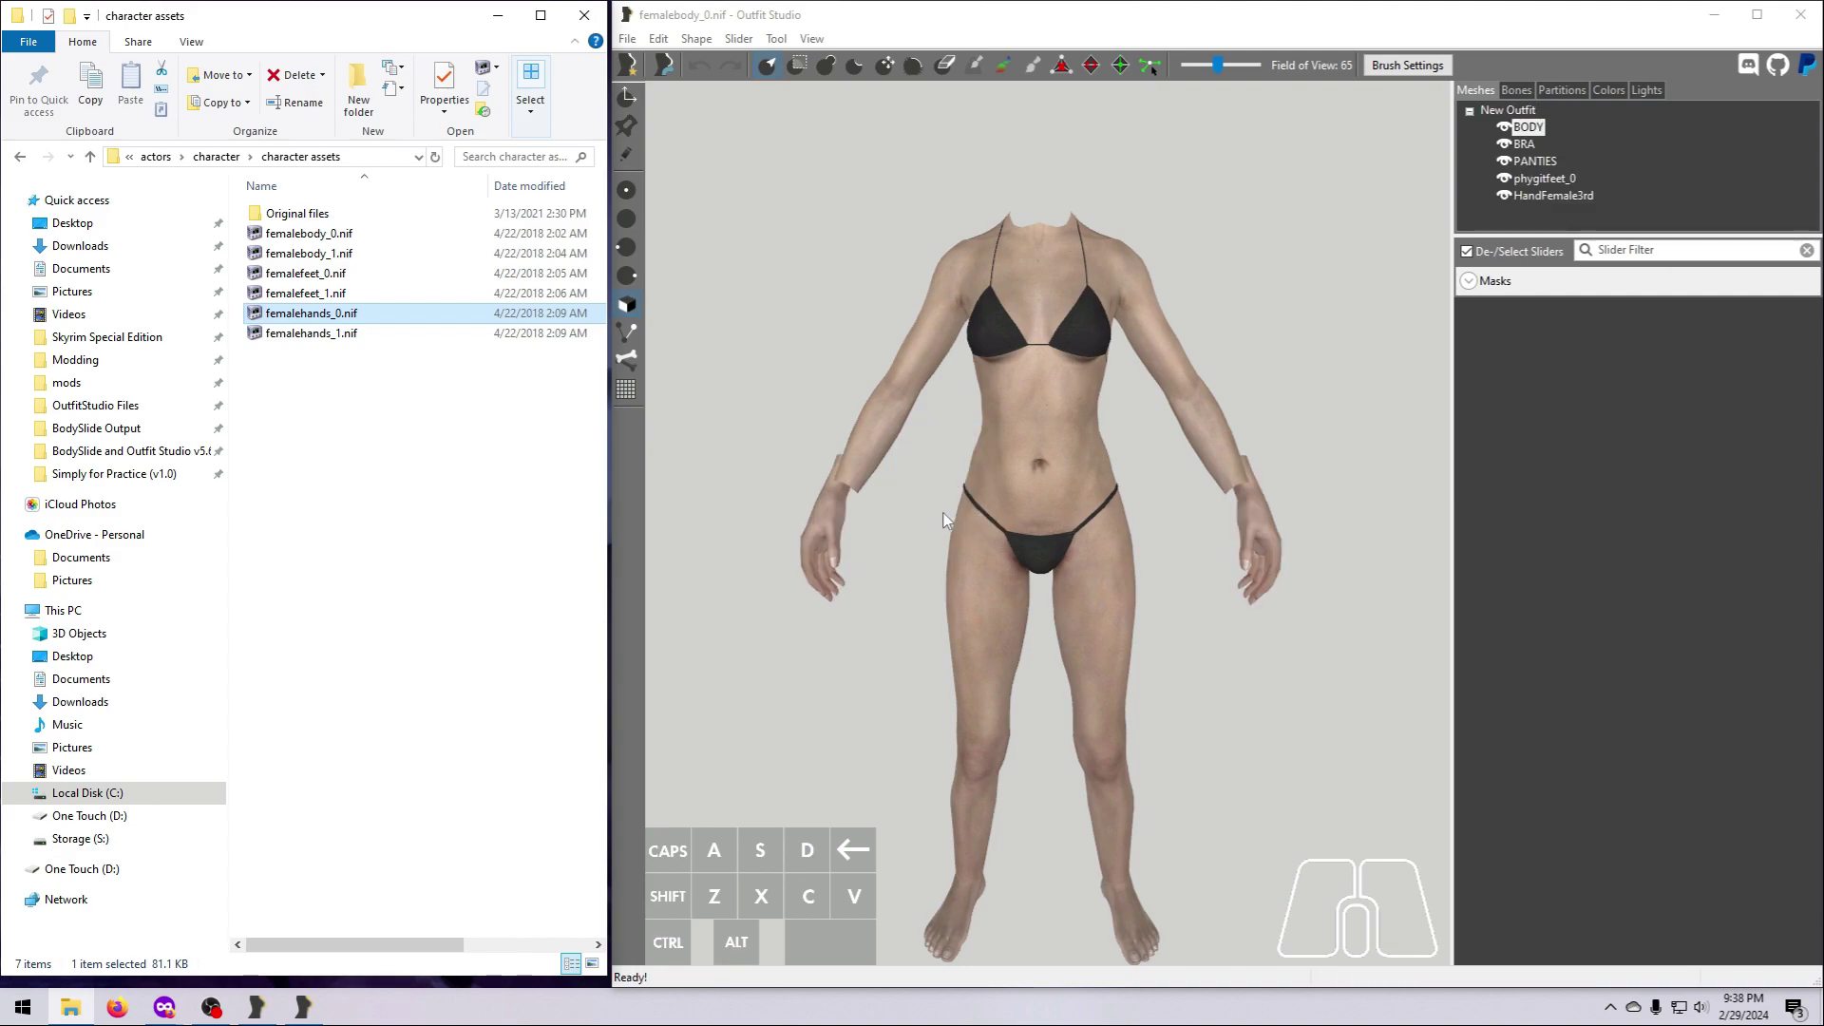
Enable Show Pose on the Bones tab and apply the pose to the meshes
click(1519, 91)
click(1496, 359)
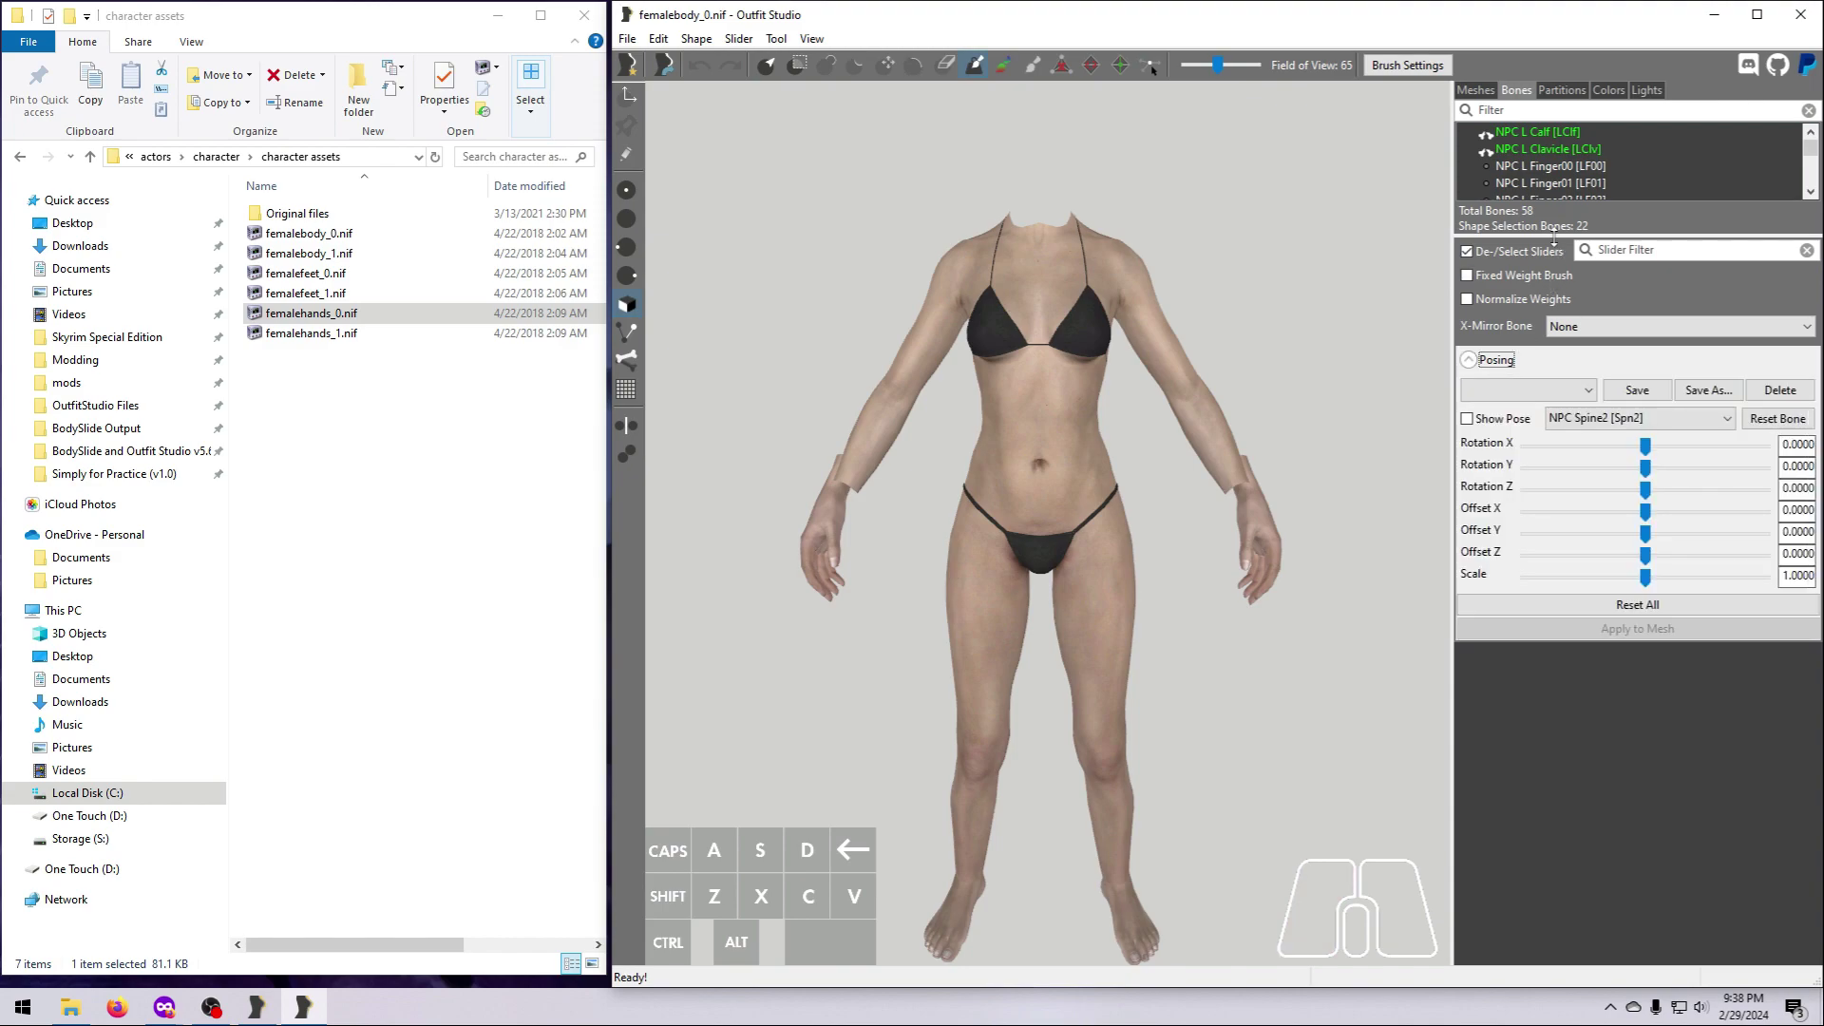
drag(1555, 237, 1601, 567)
click(1468, 743)
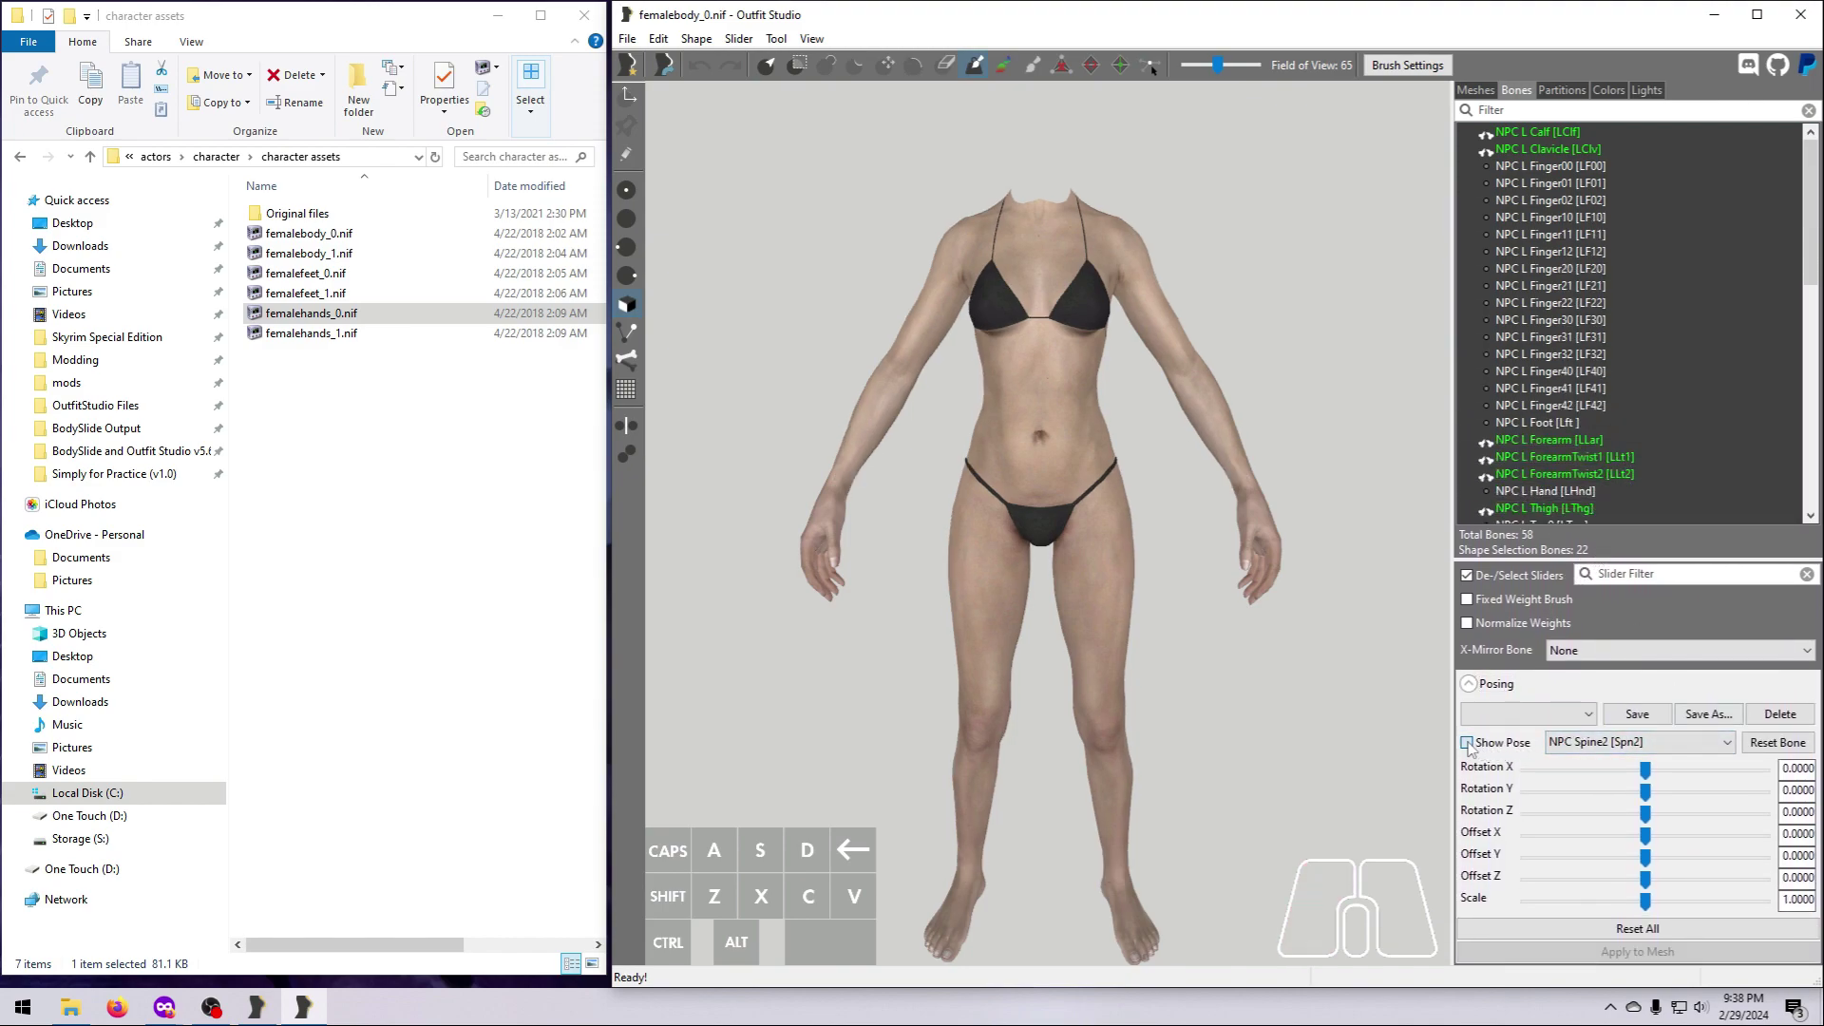
click(1594, 952)
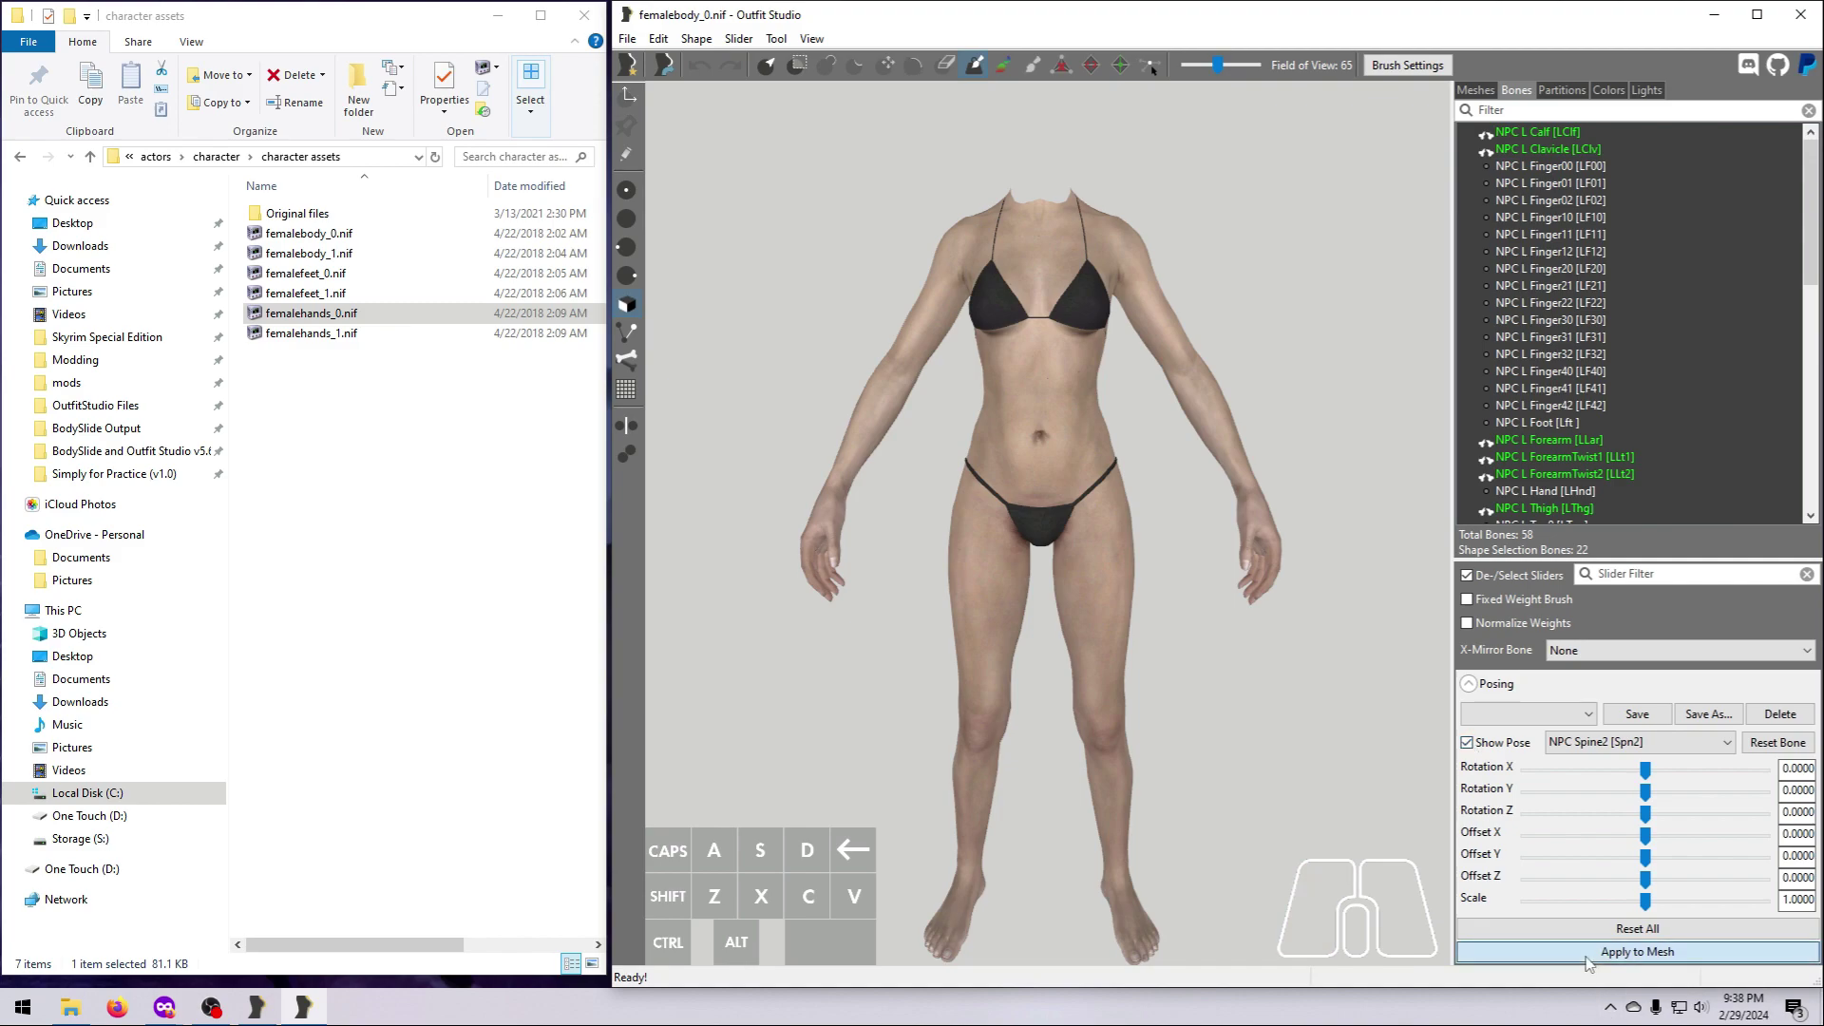
Fix inconsistent bones with Check For Bad Bones, then reset the mesh transforms
click(697, 38)
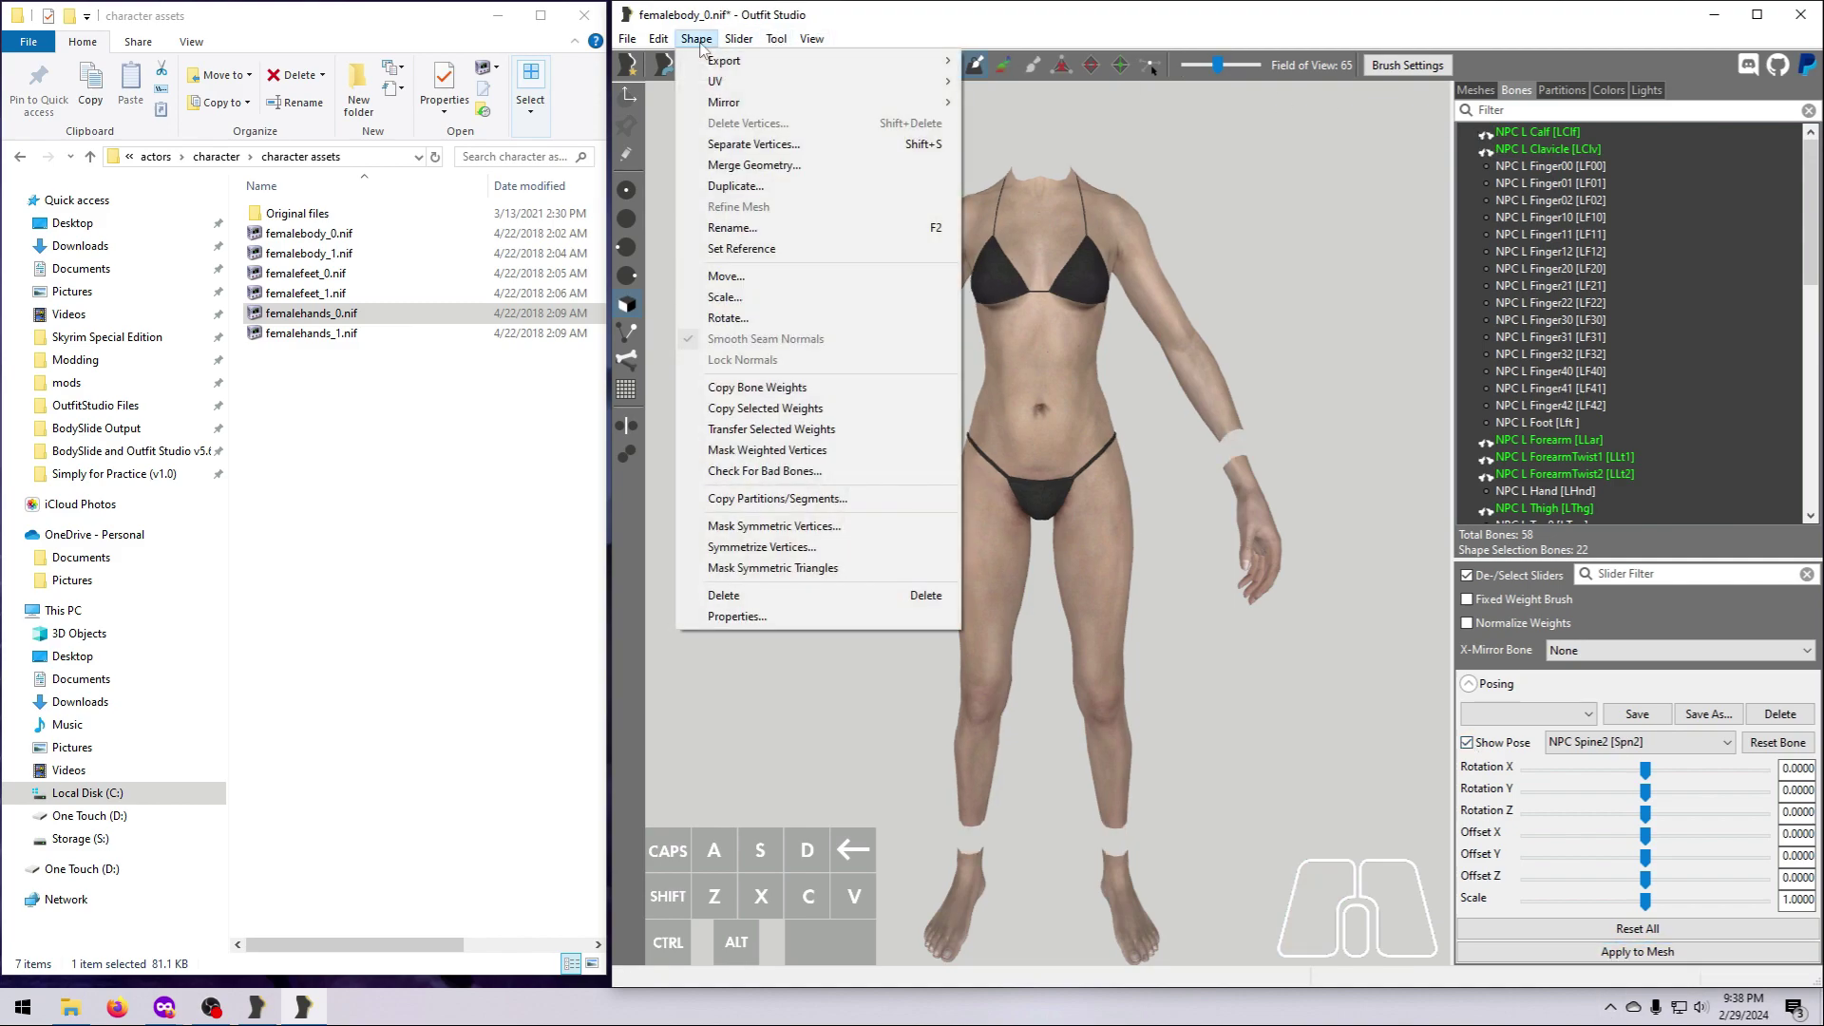
click(765, 470)
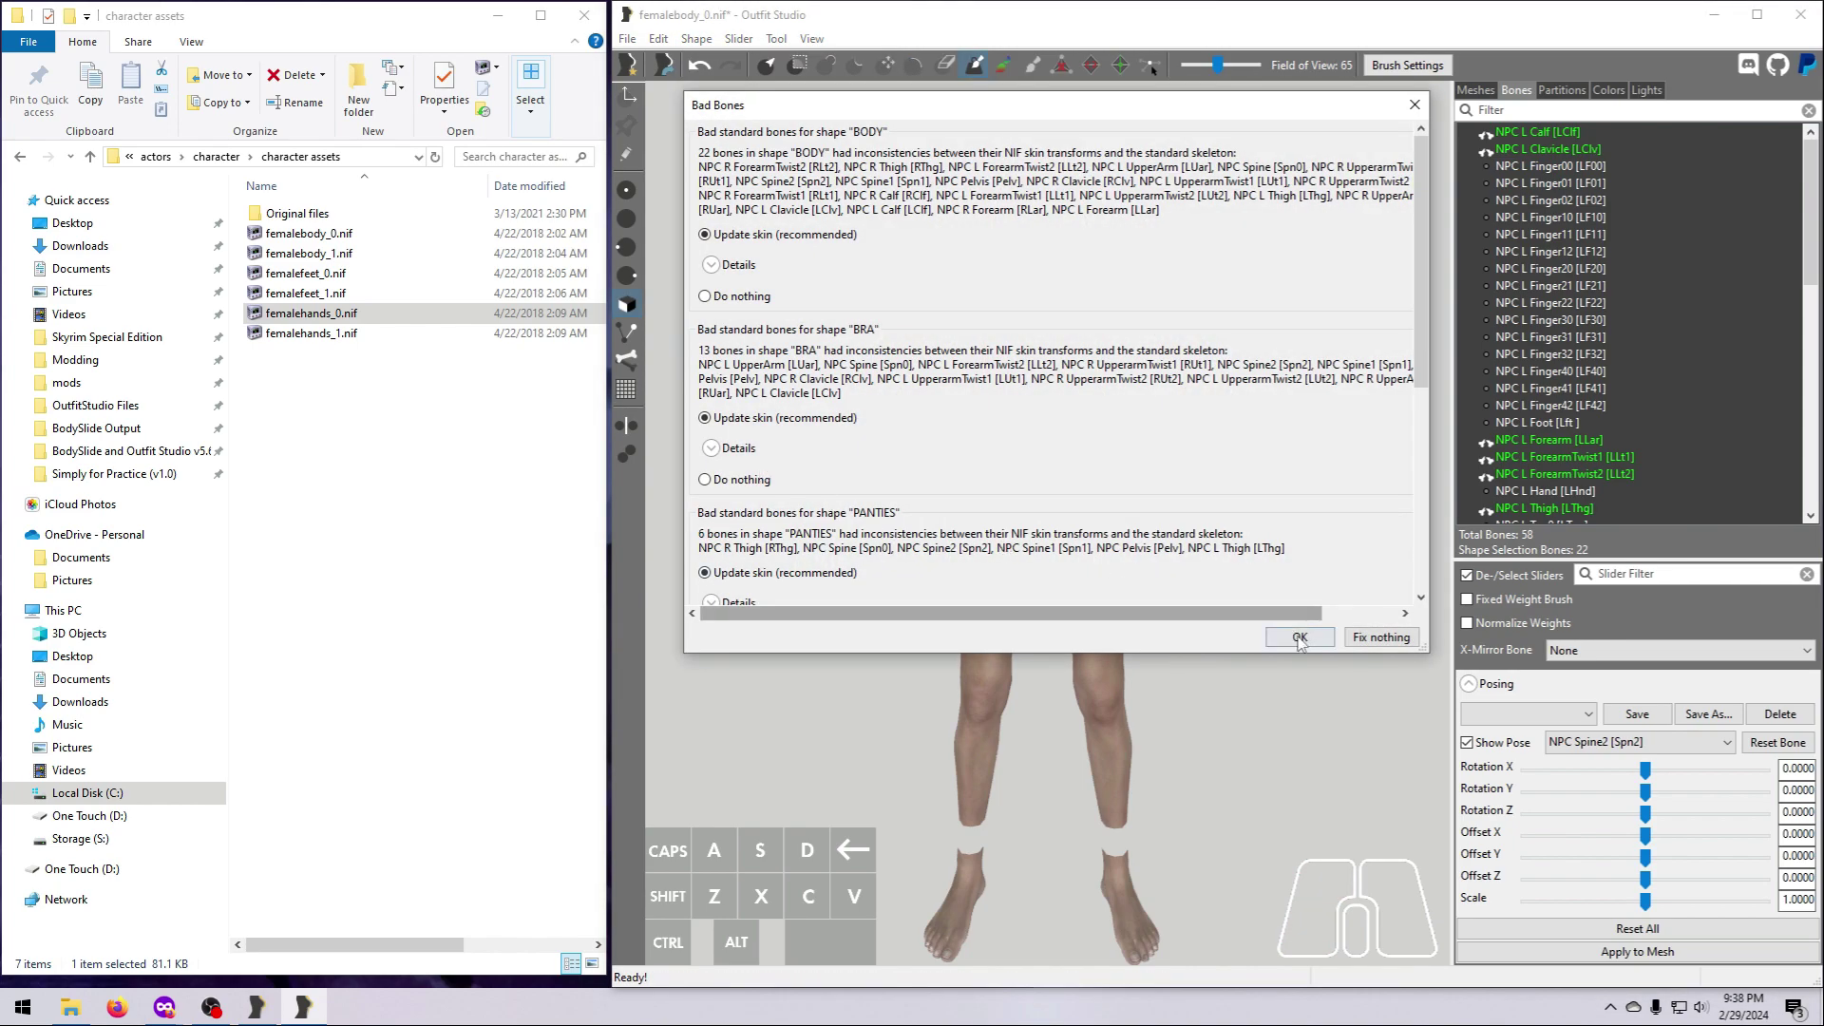
click(1300, 638)
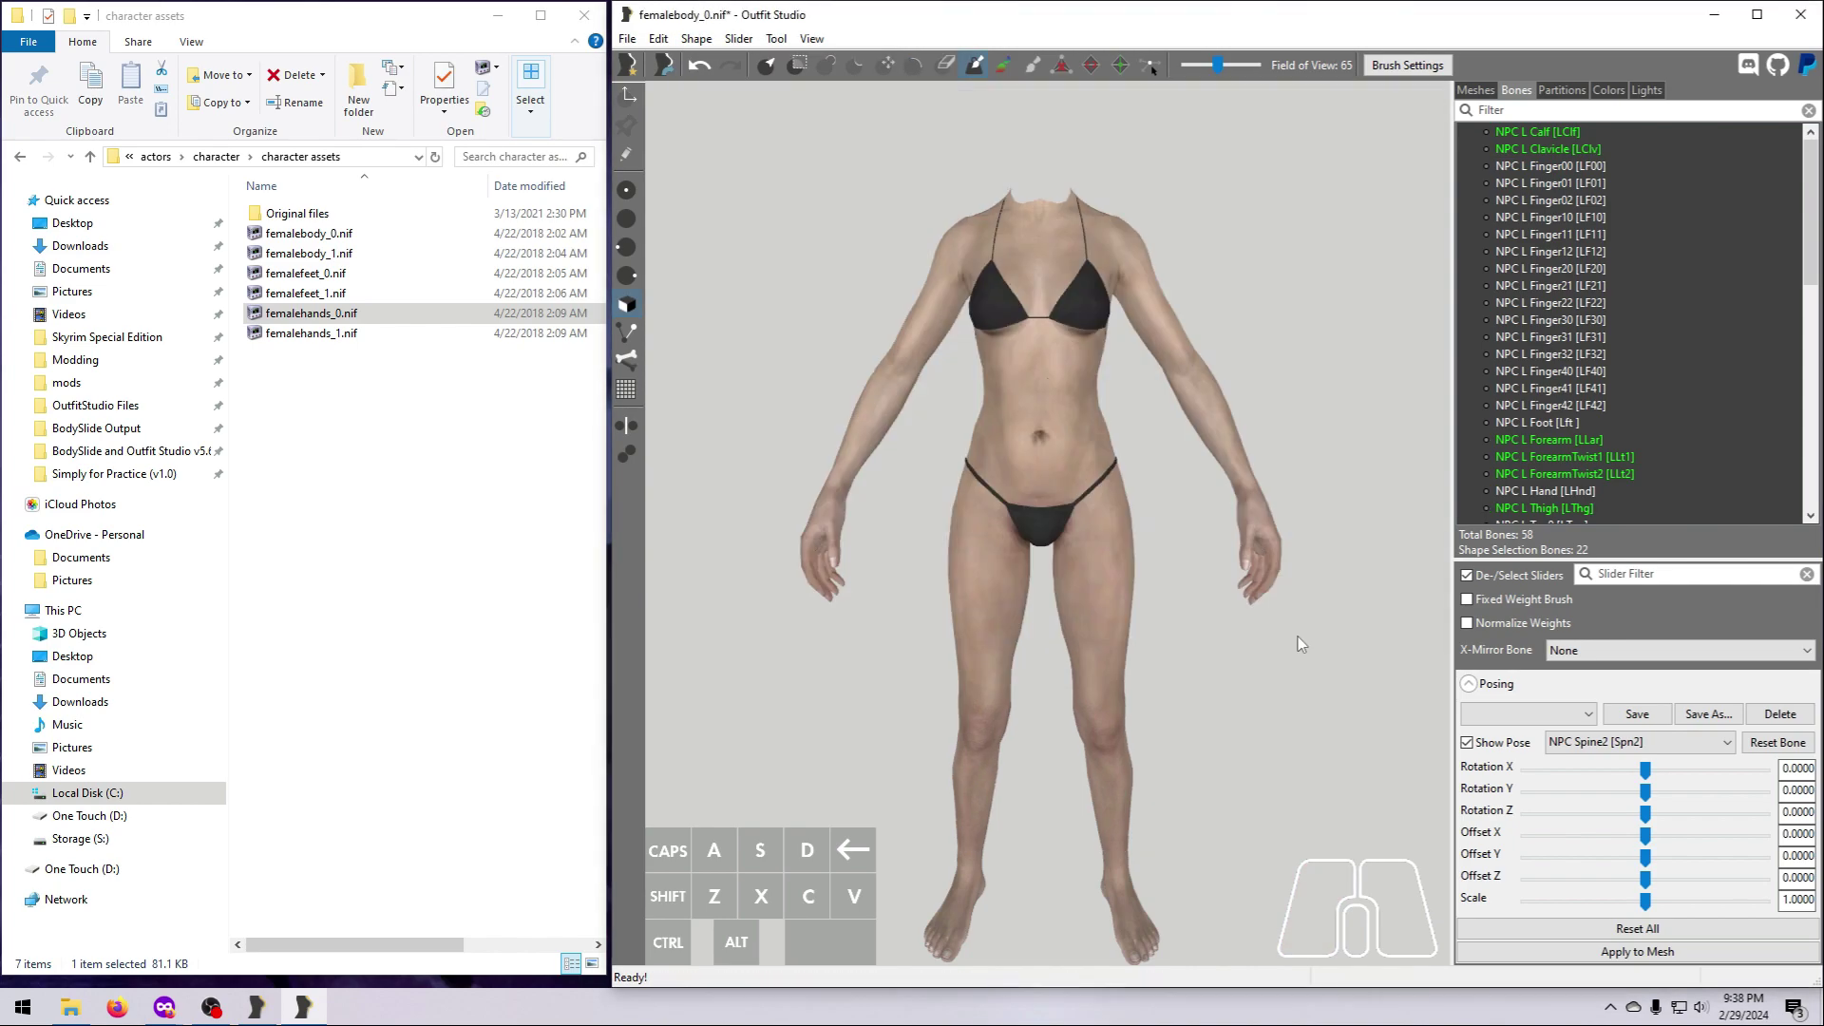
click(657, 38)
click(717, 283)
click(1476, 90)
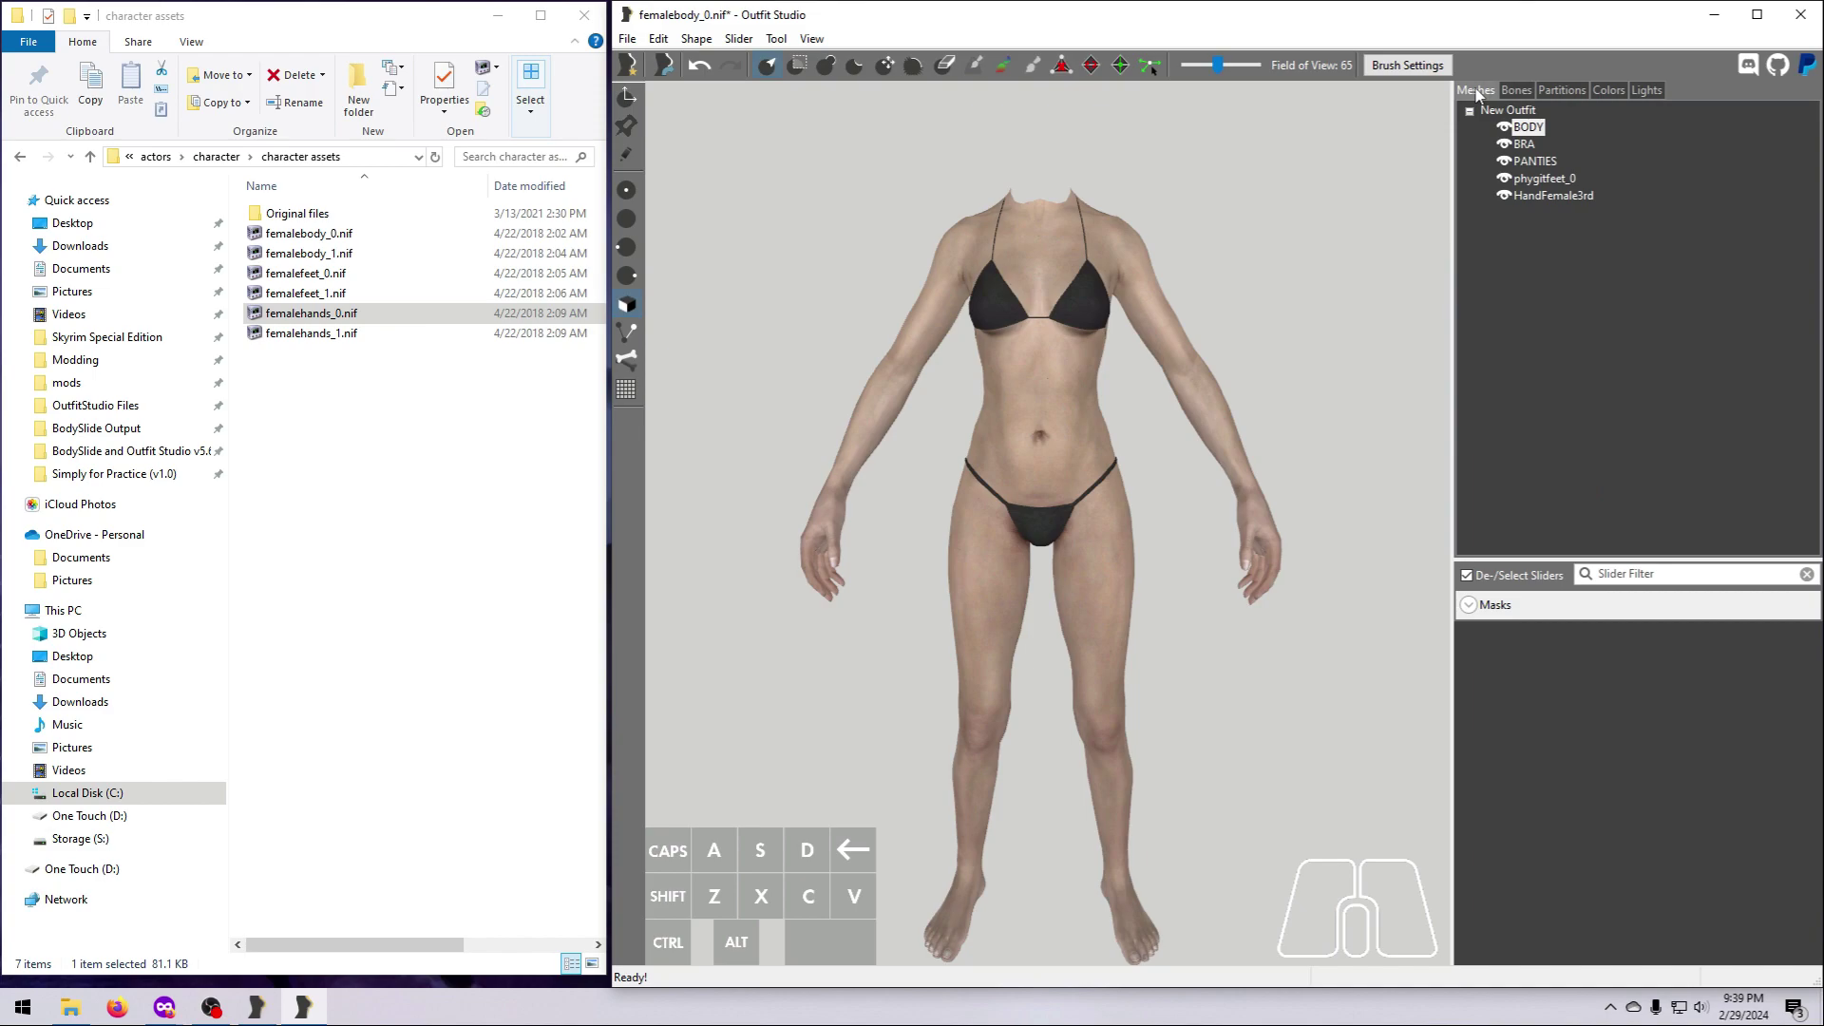
Remove the shaders from the hands and phygitfeet_0 meshes
double_click(1554, 196)
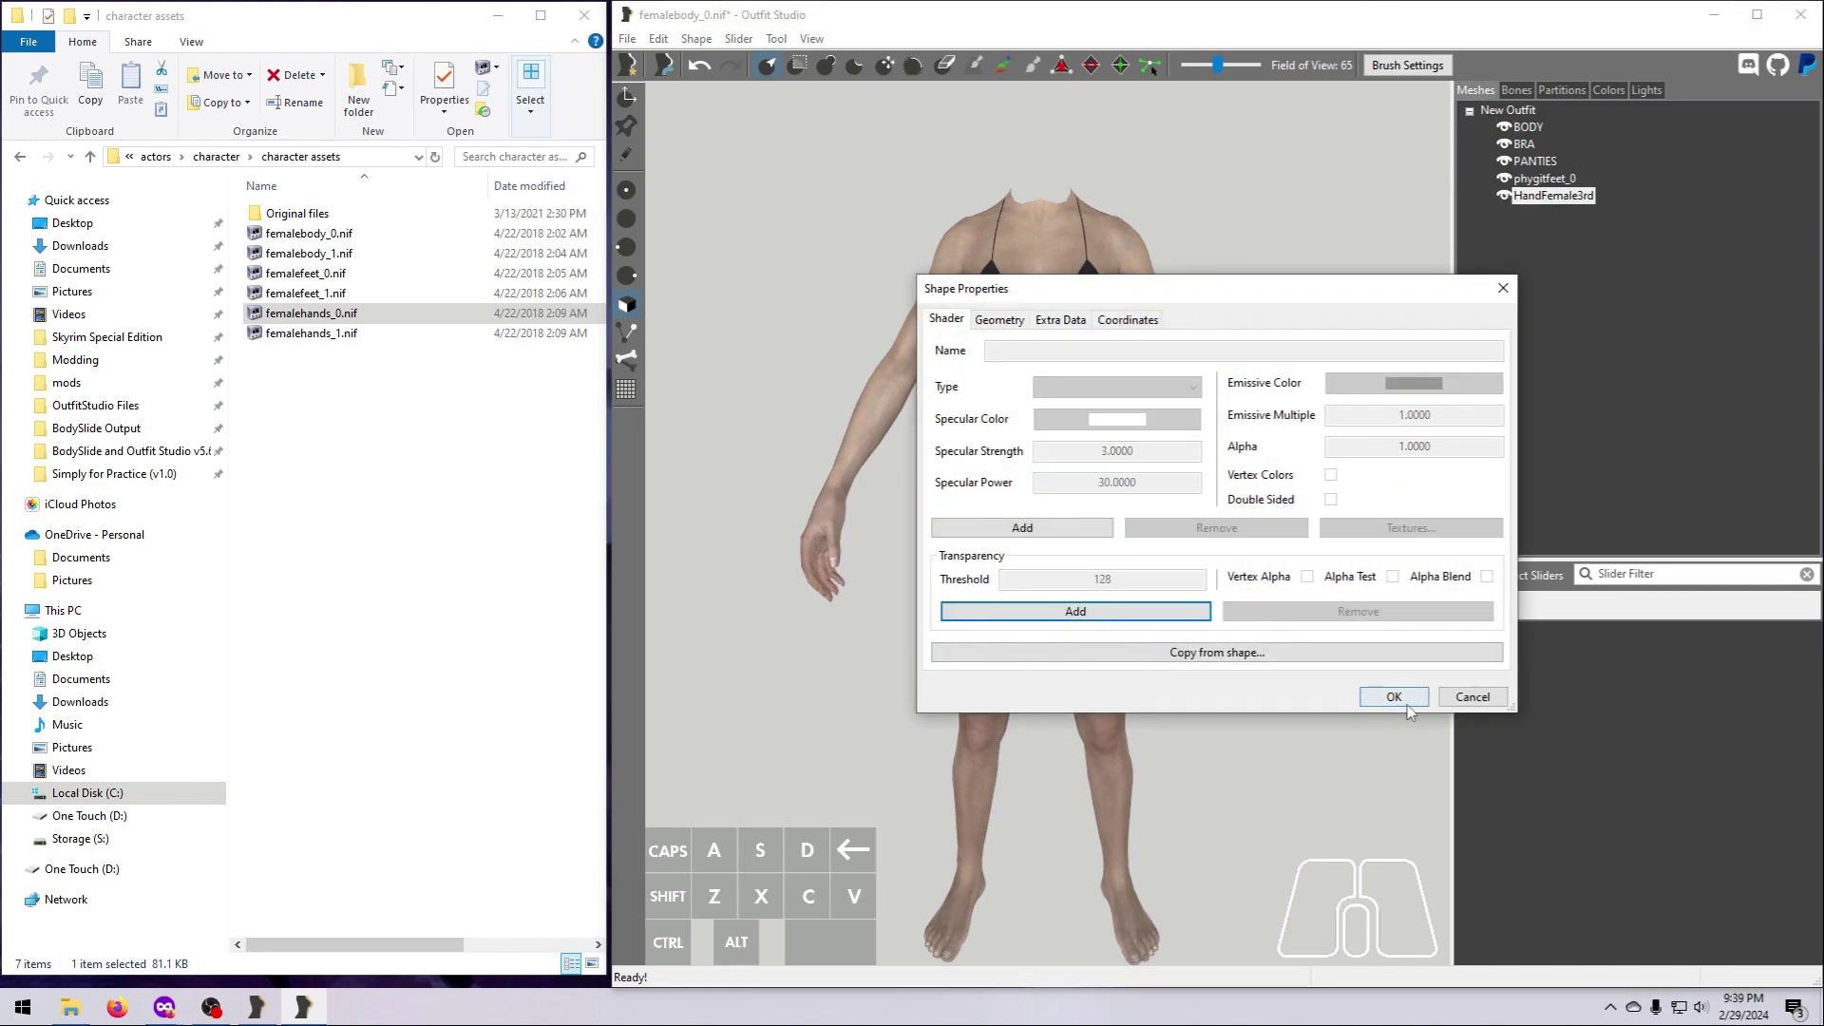
click(1395, 698)
double_click(1541, 179)
click(1218, 530)
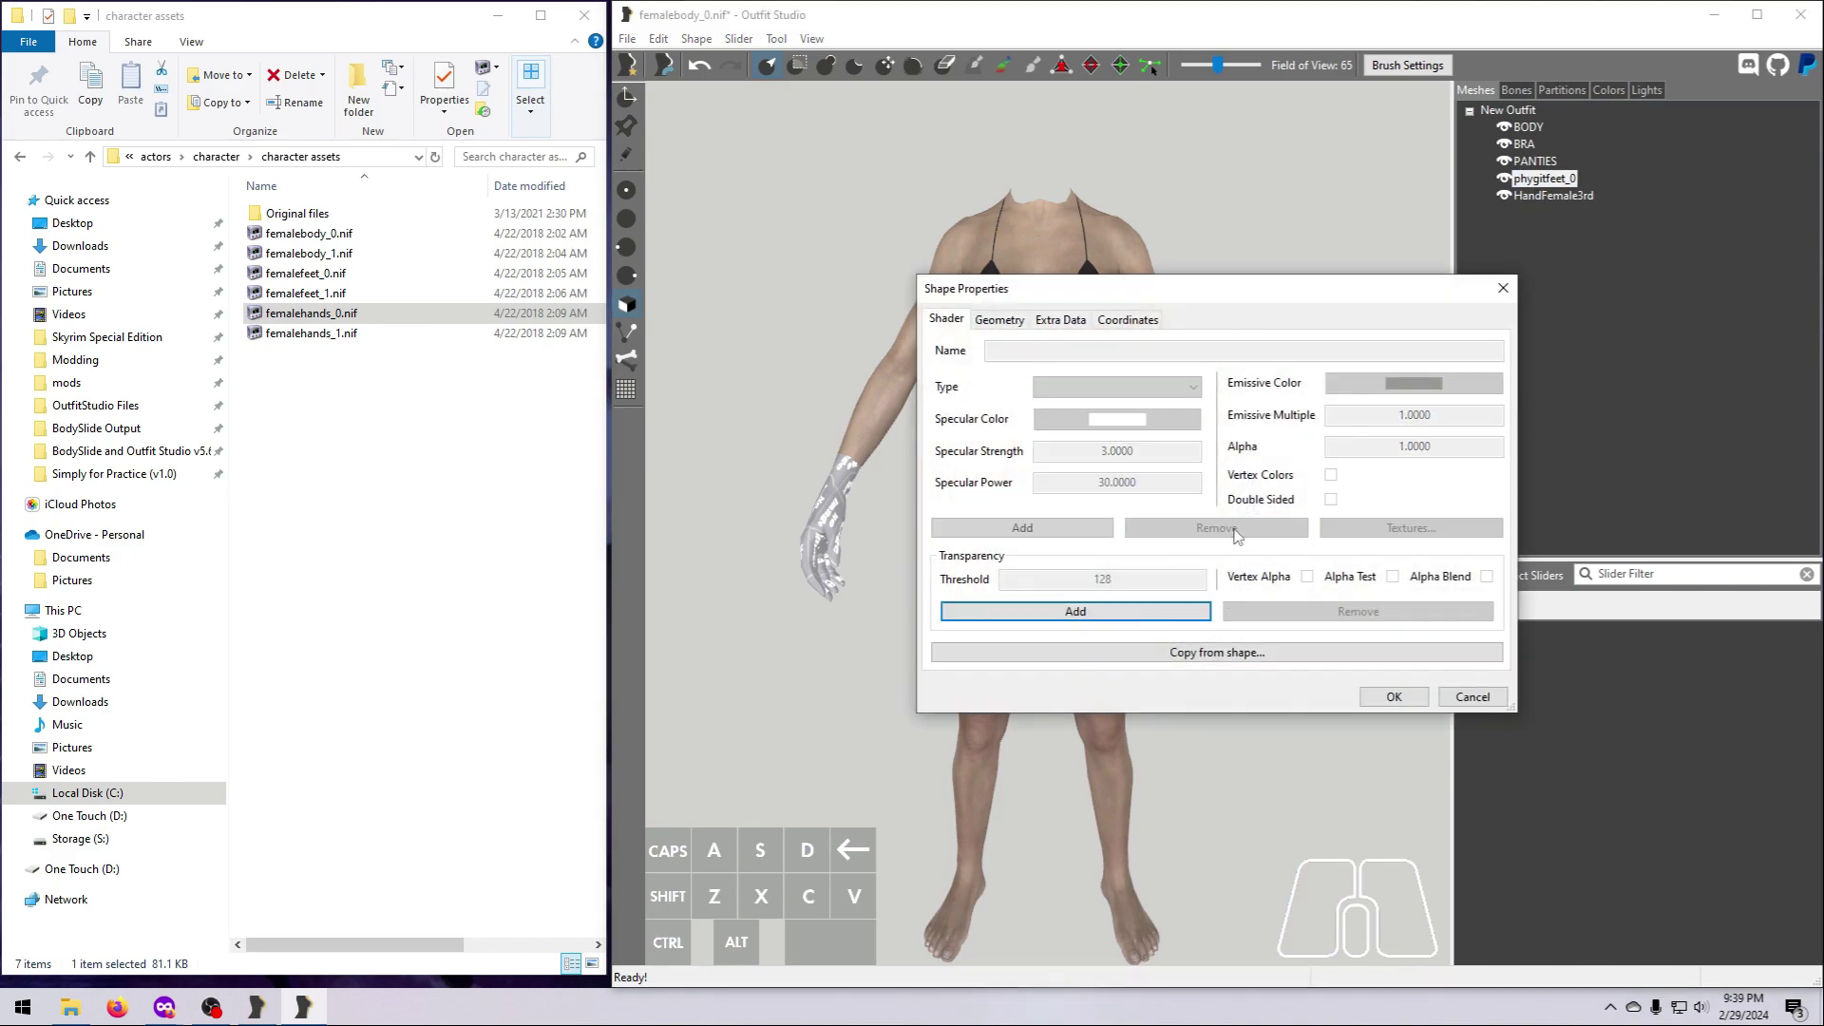
click(1394, 697)
Remove the shaders from the PANTIES, BRA and BODY meshes
double_click(1535, 161)
click(1218, 528)
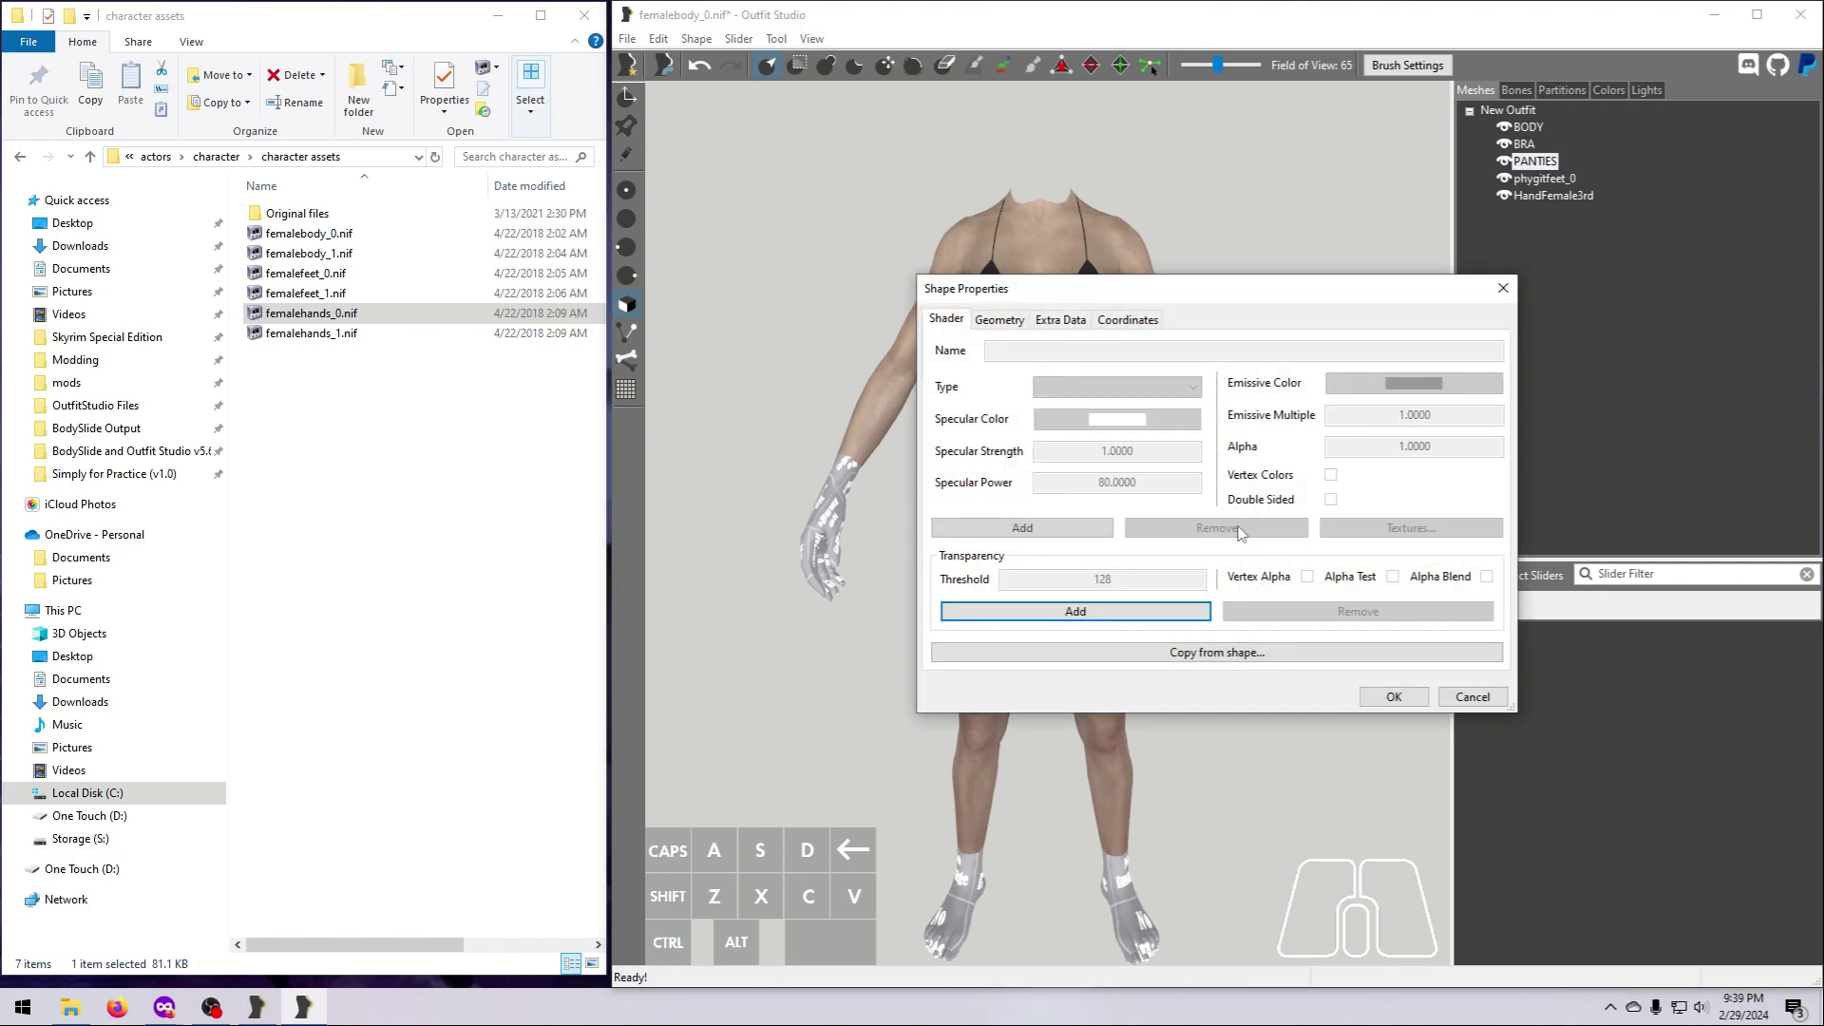
click(1394, 696)
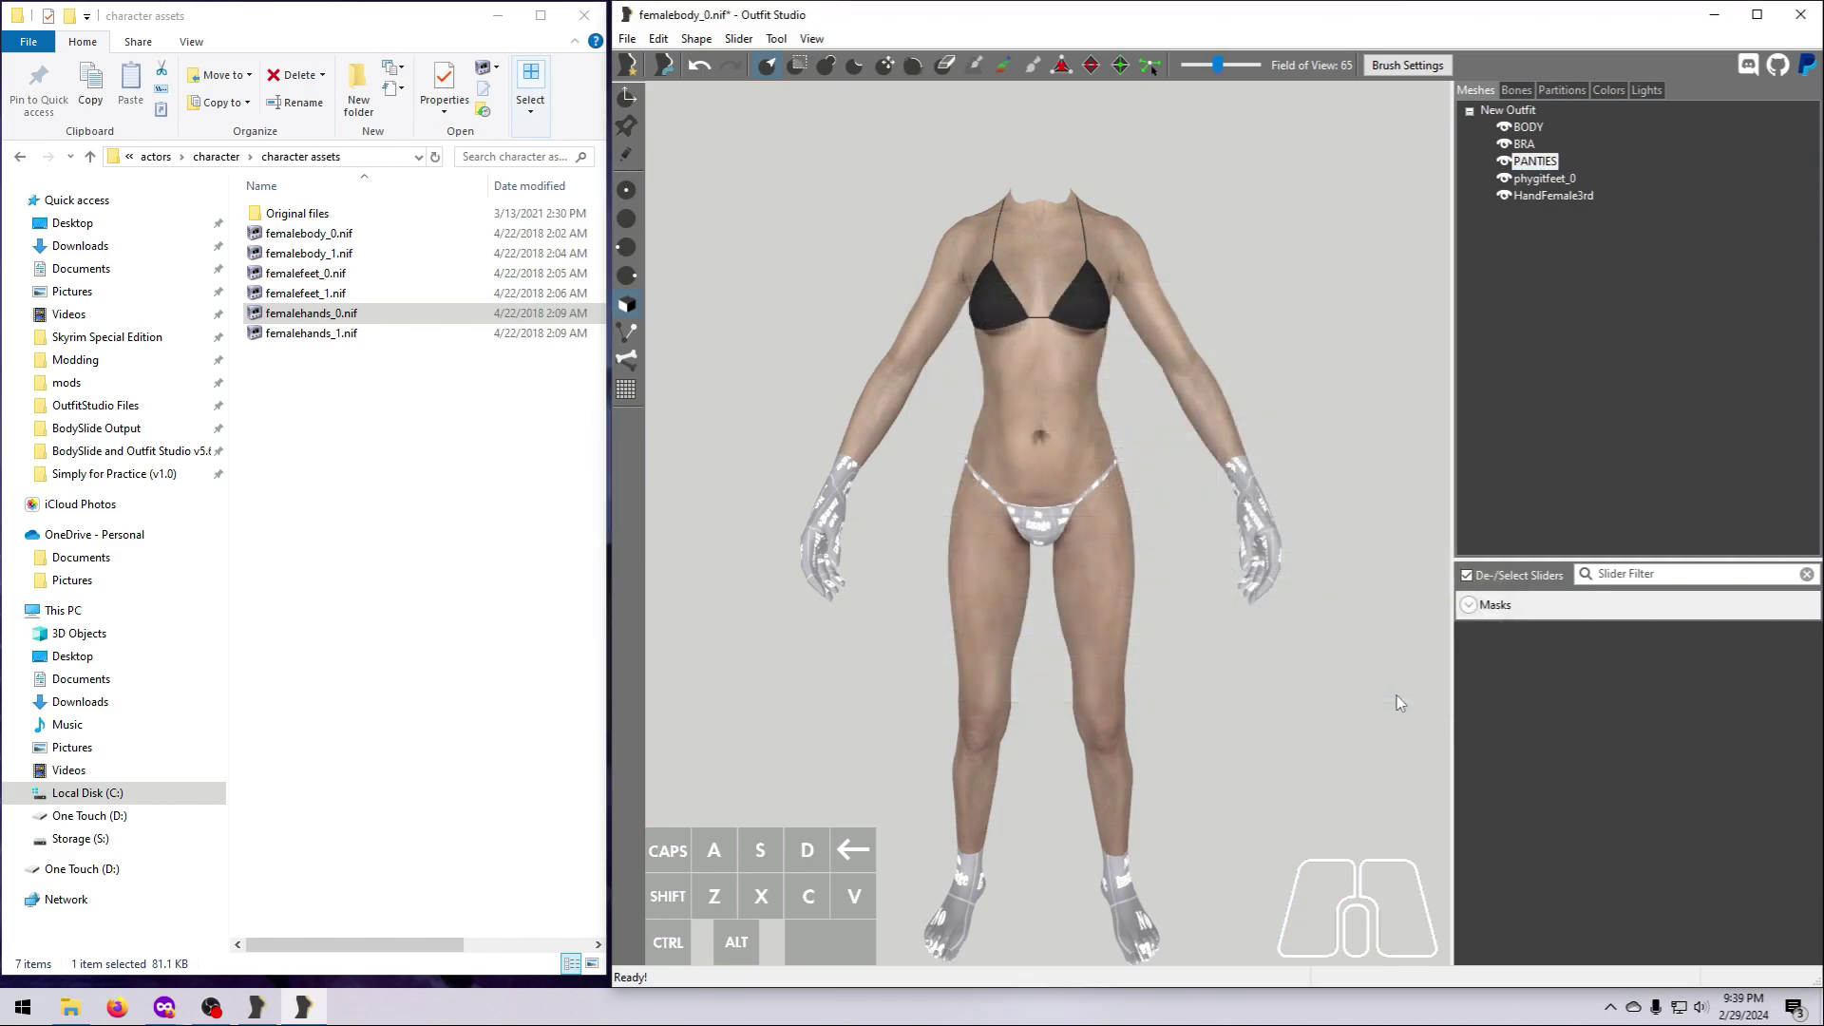
double_click(1524, 144)
click(1217, 528)
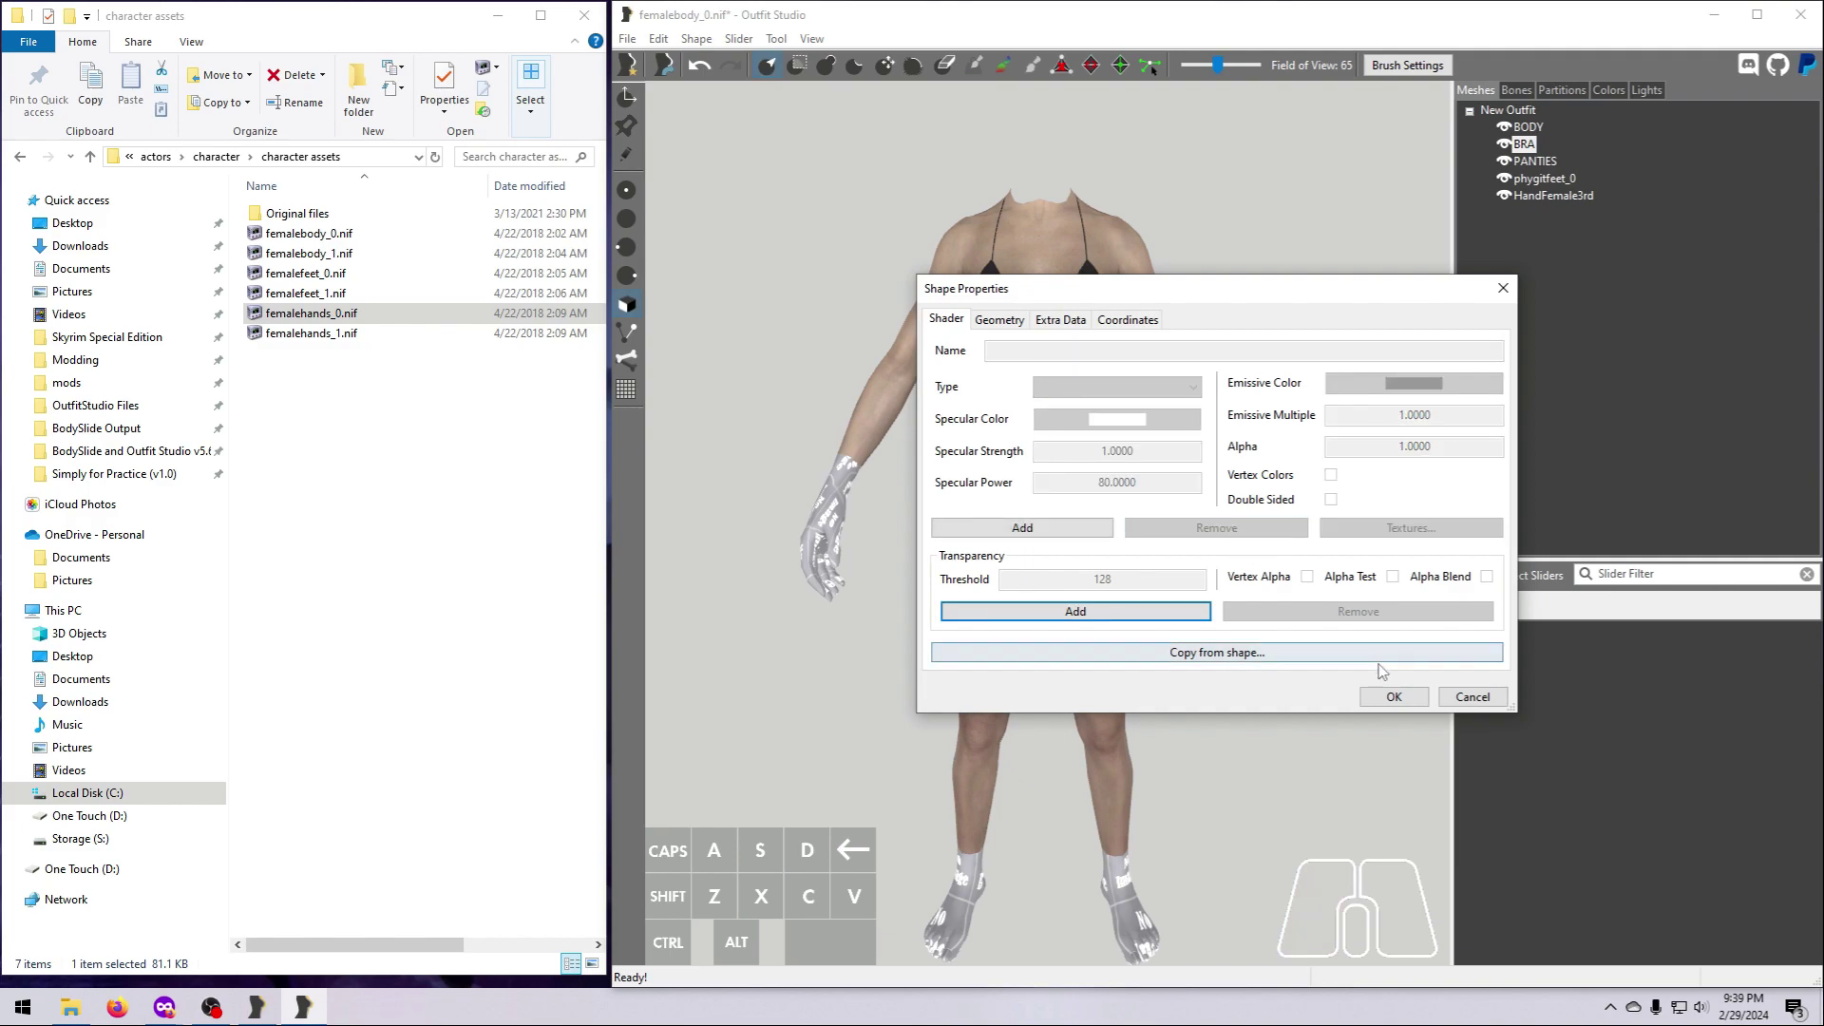
click(1394, 696)
double_click(1528, 127)
click(1217, 529)
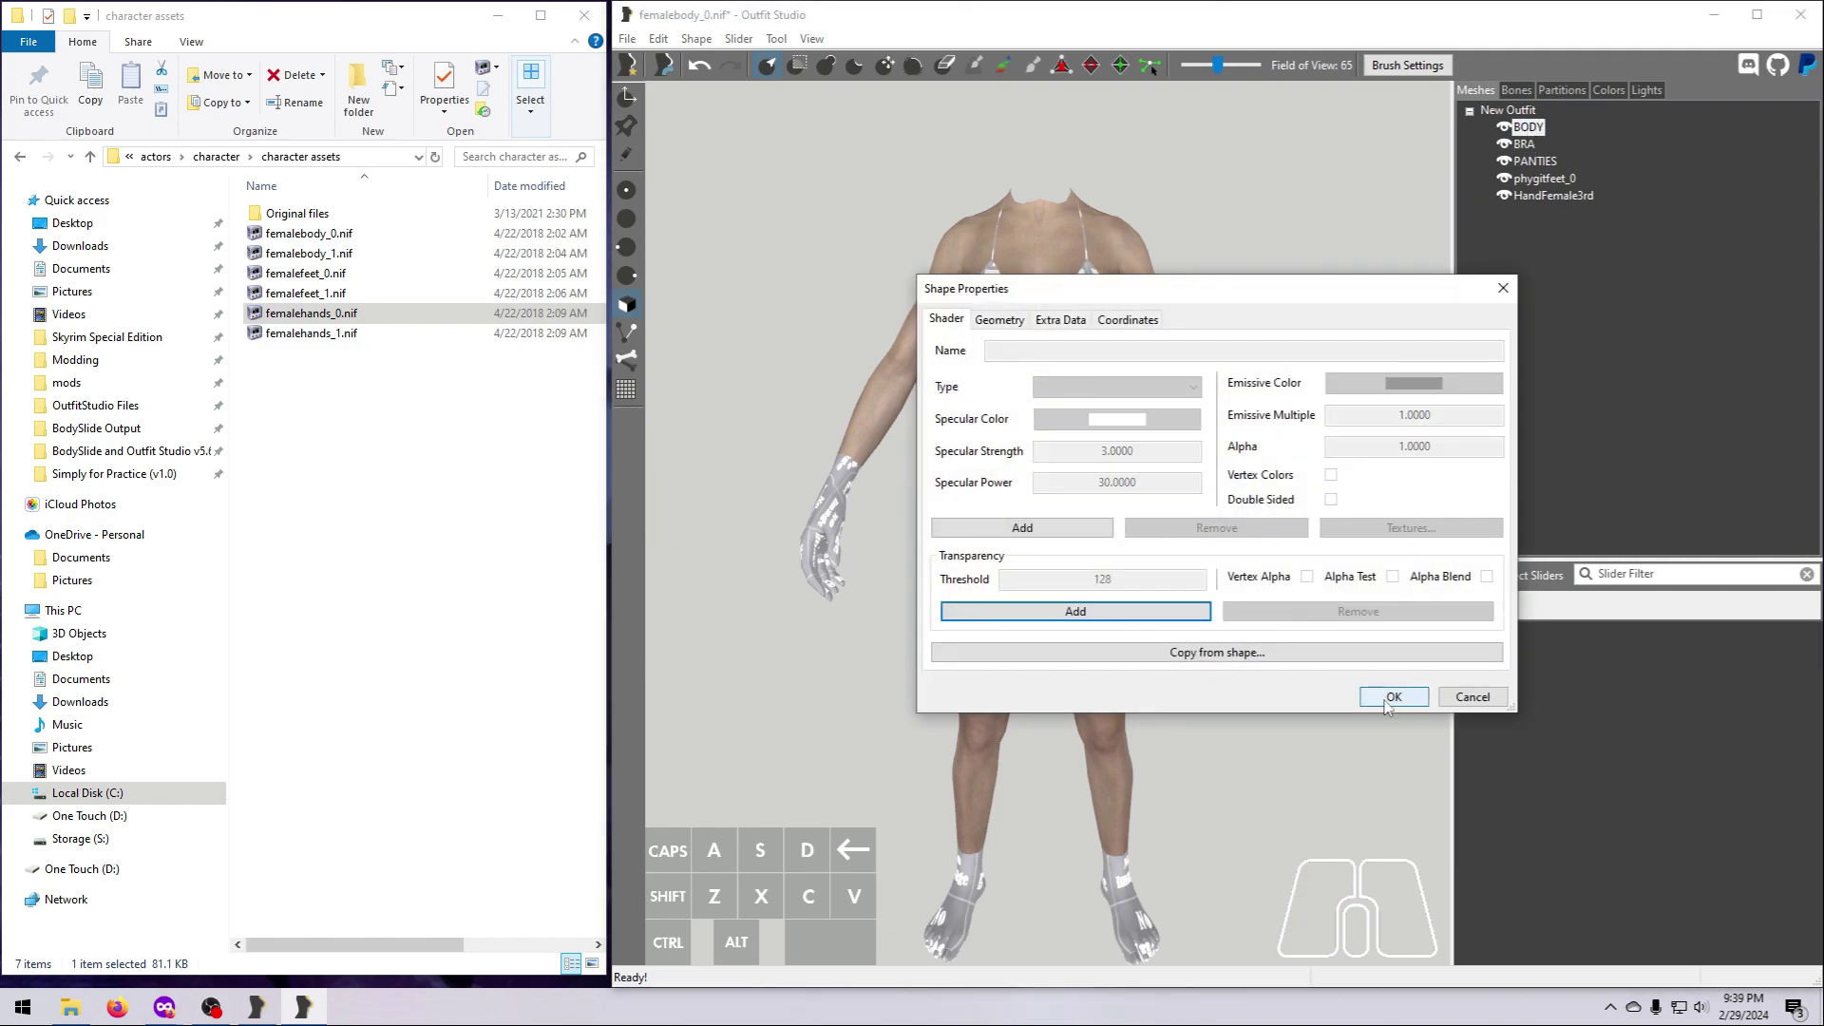
click(1391, 700)
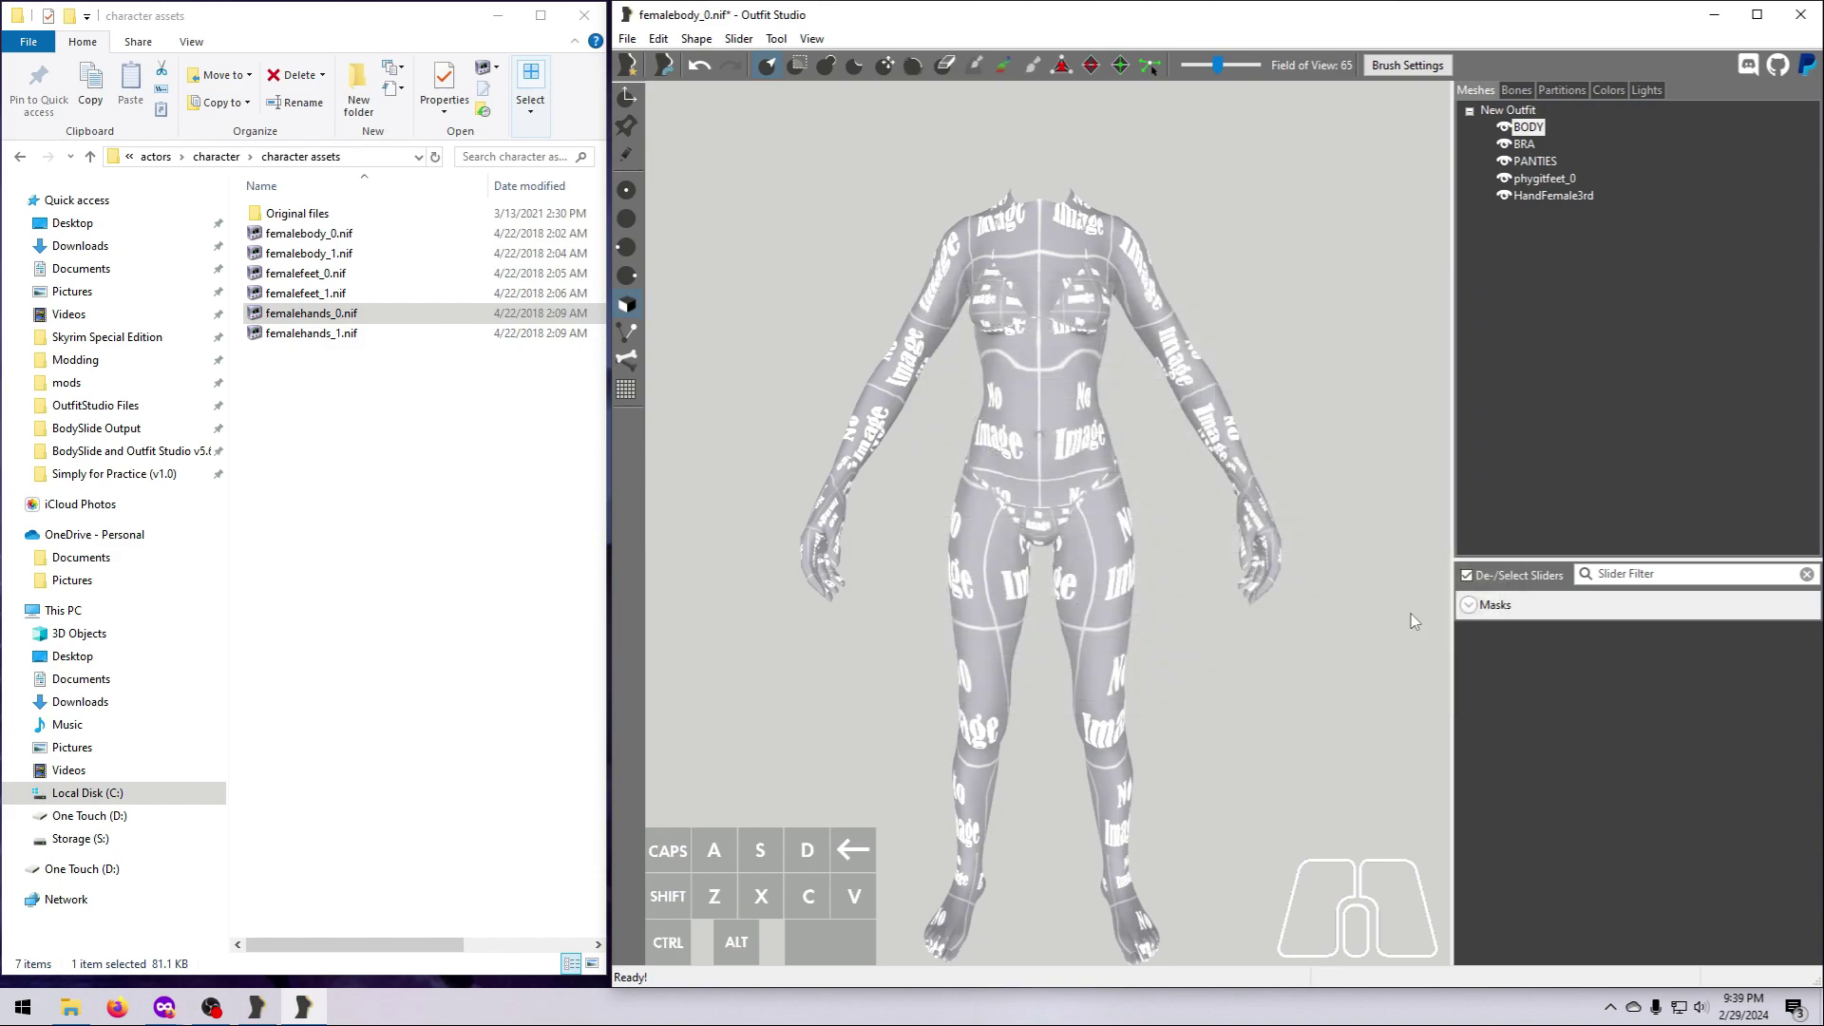
Set the HandFemale3rd hands partition type to 32 SBP_32_BODY
click(1547, 196)
click(1562, 89)
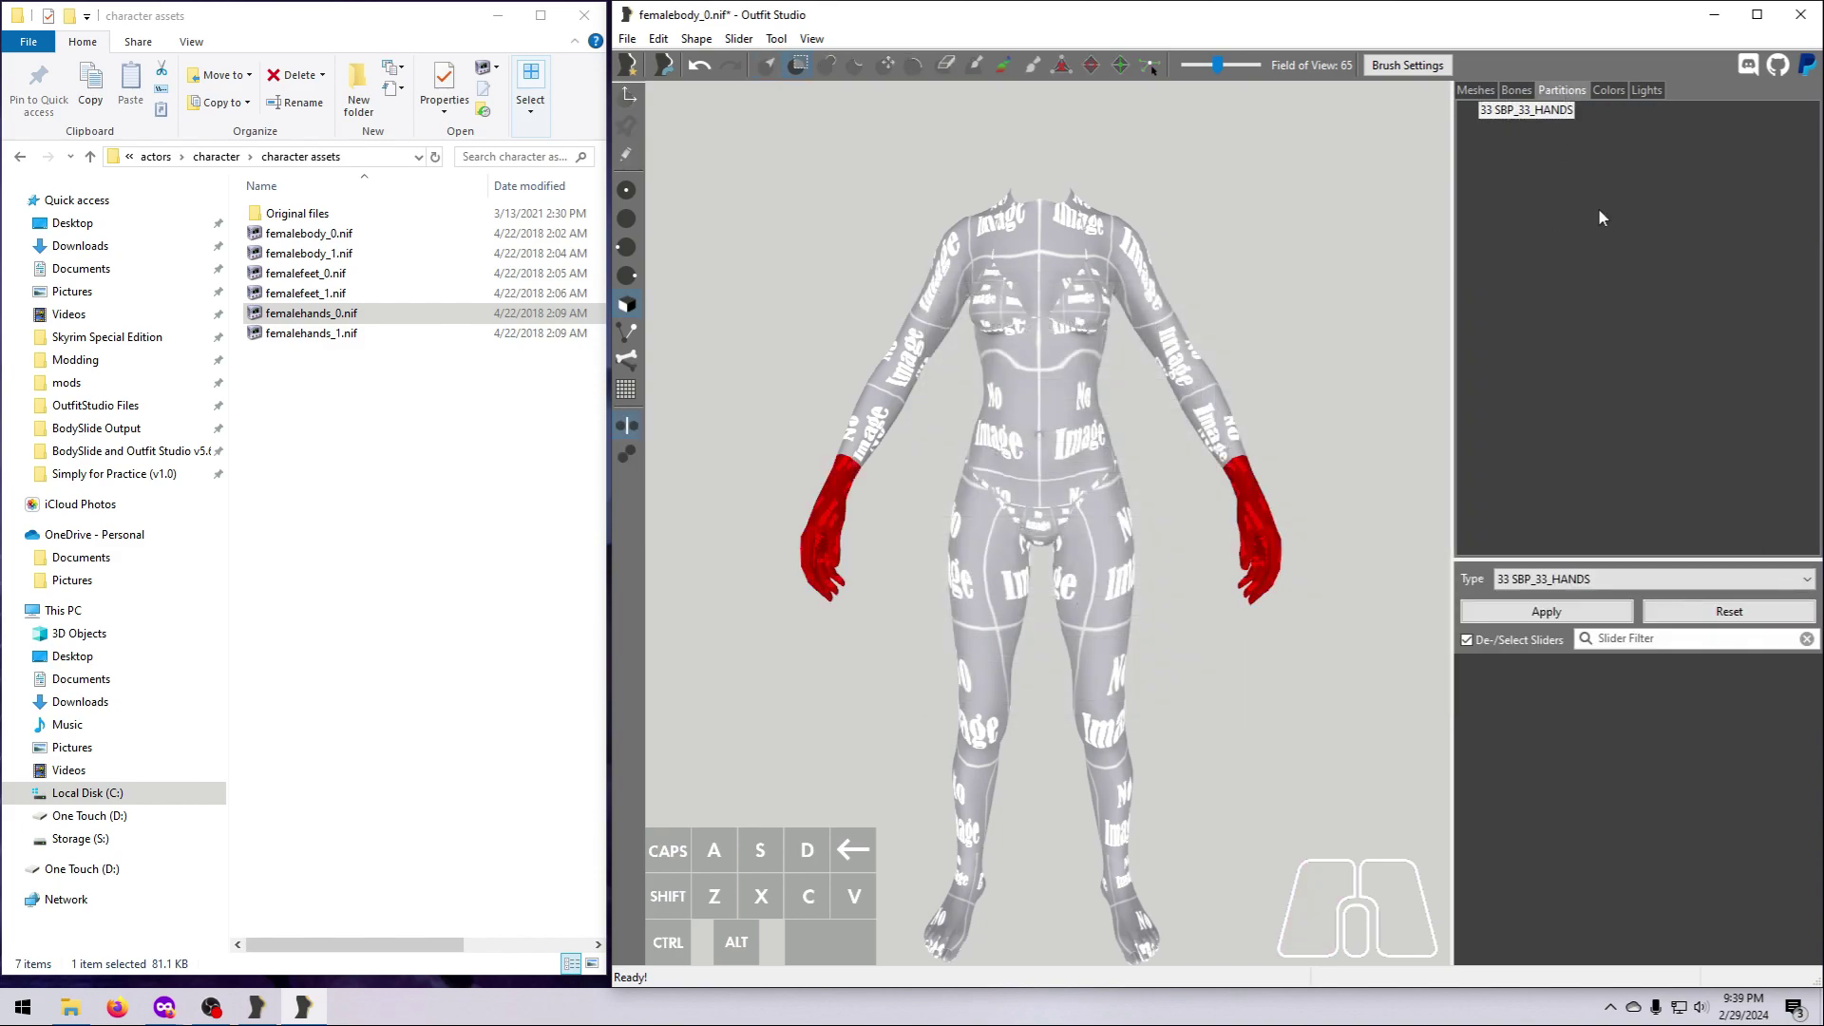
click(1549, 198)
click(1563, 90)
click(1654, 579)
scroll(1575, 686, up, 4)
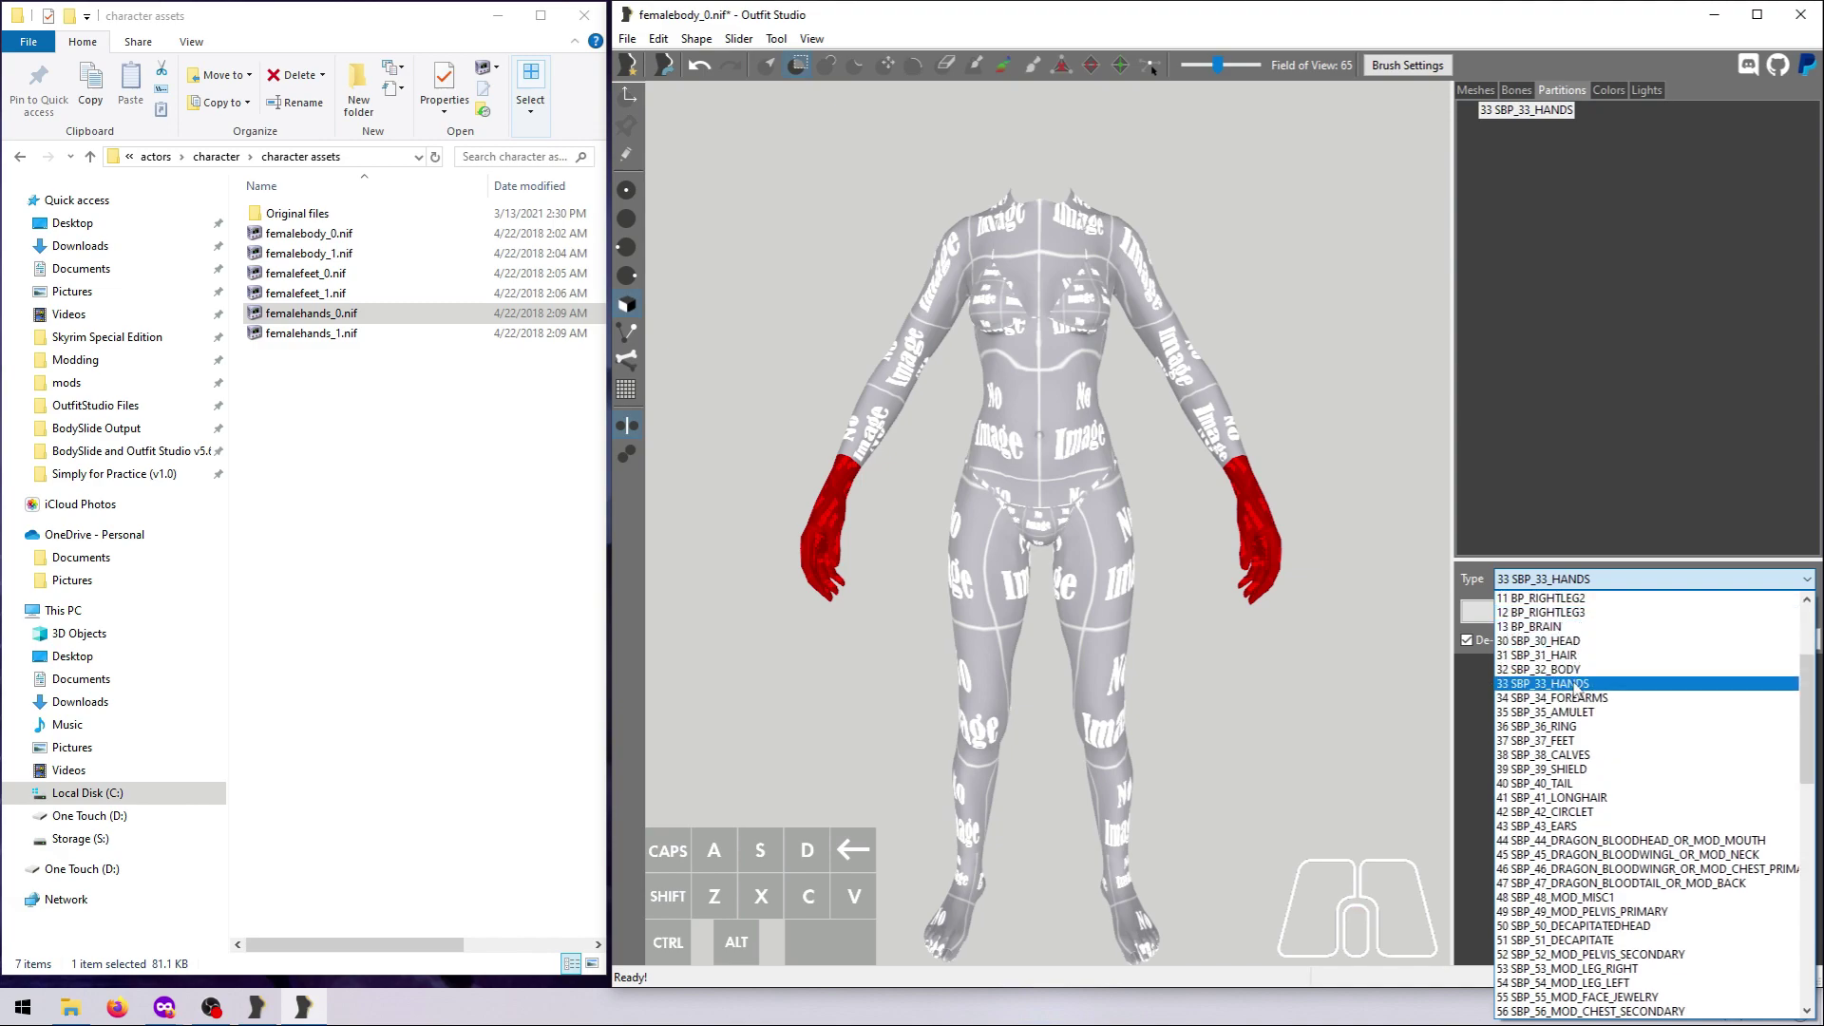
click(1558, 669)
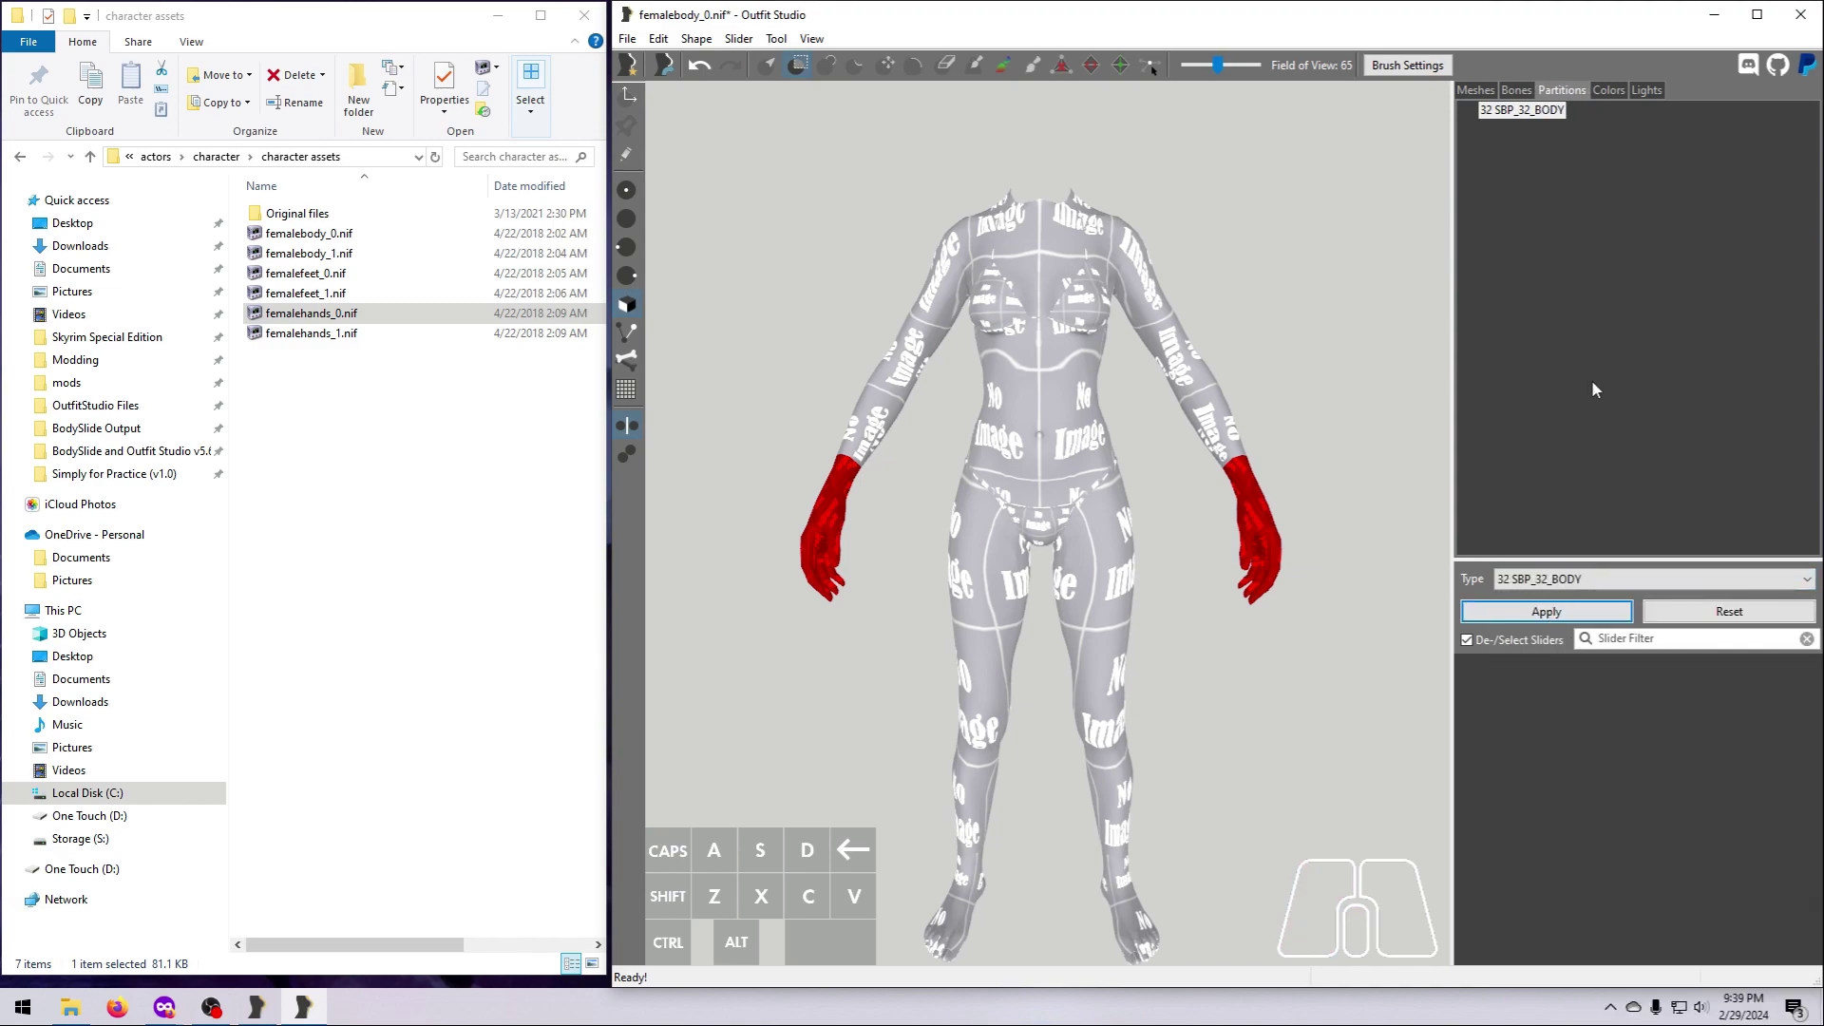
Set the phygitfeet_0 feet partition to 32 SBP_32_BODY and apply it
click(1476, 90)
click(1539, 173)
click(1563, 90)
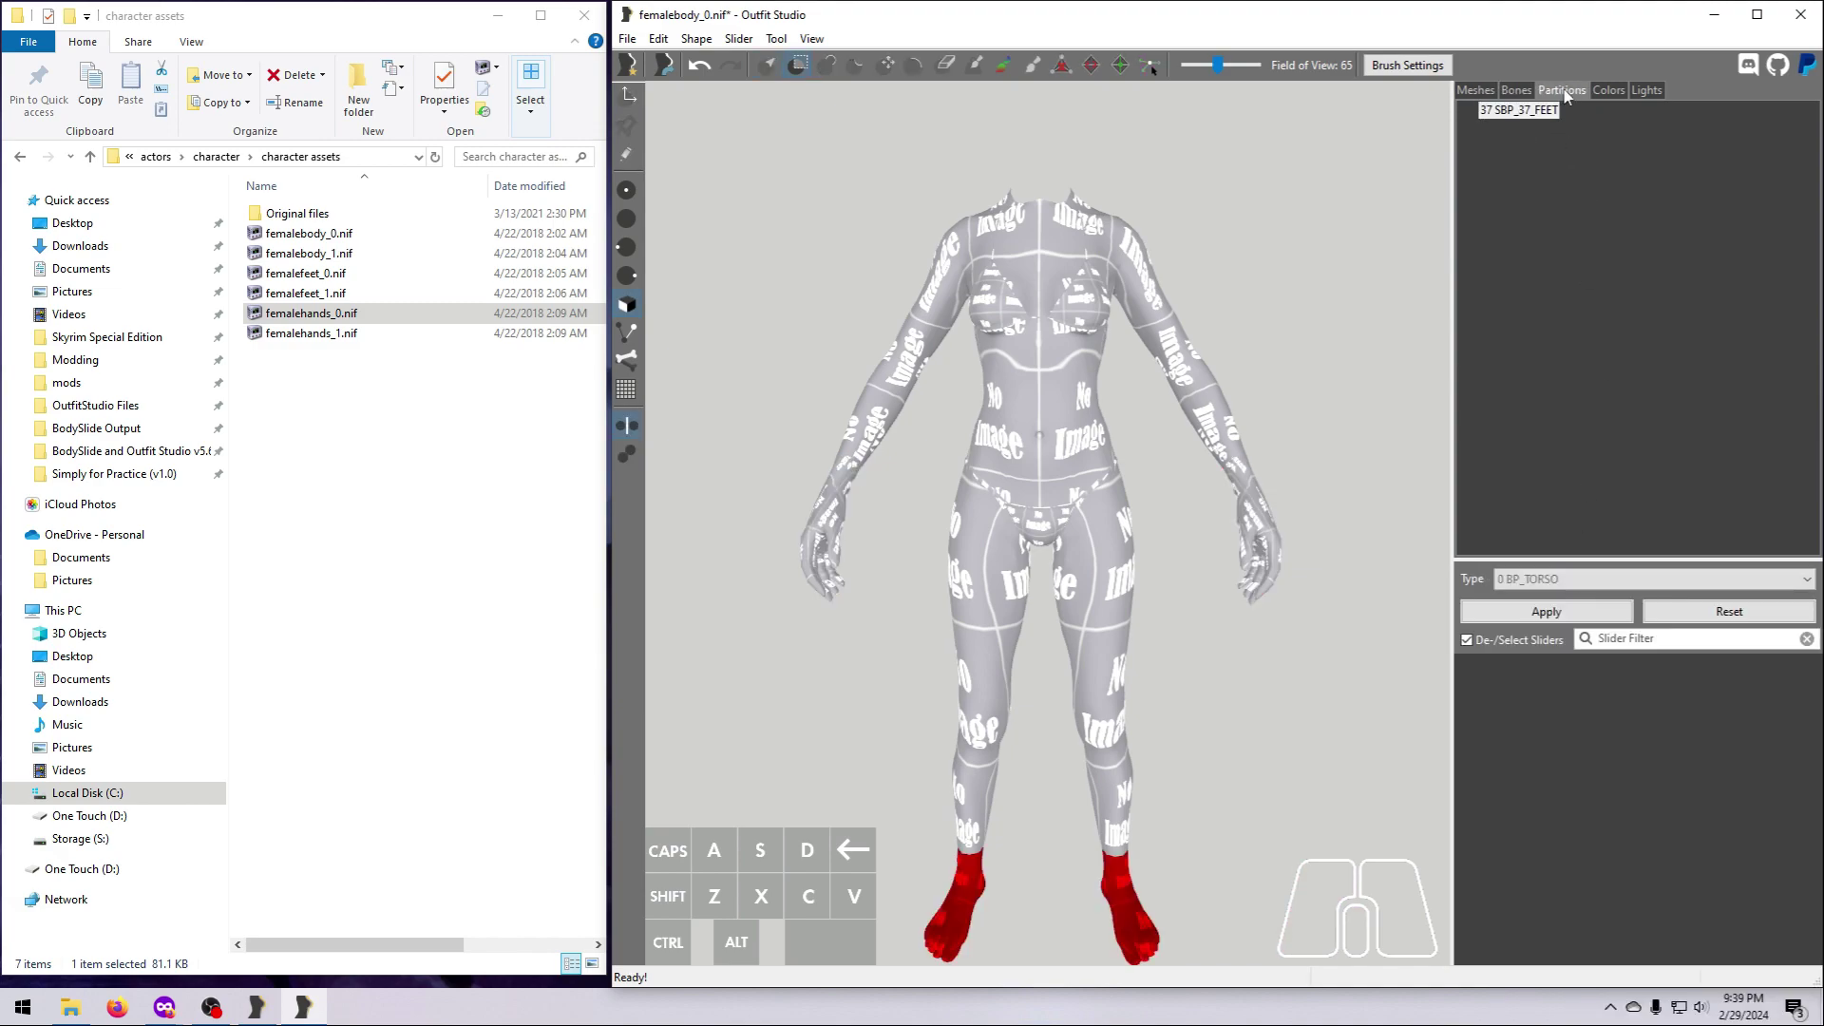
click(1805, 579)
scroll(1658, 712, up, 2)
click(1615, 696)
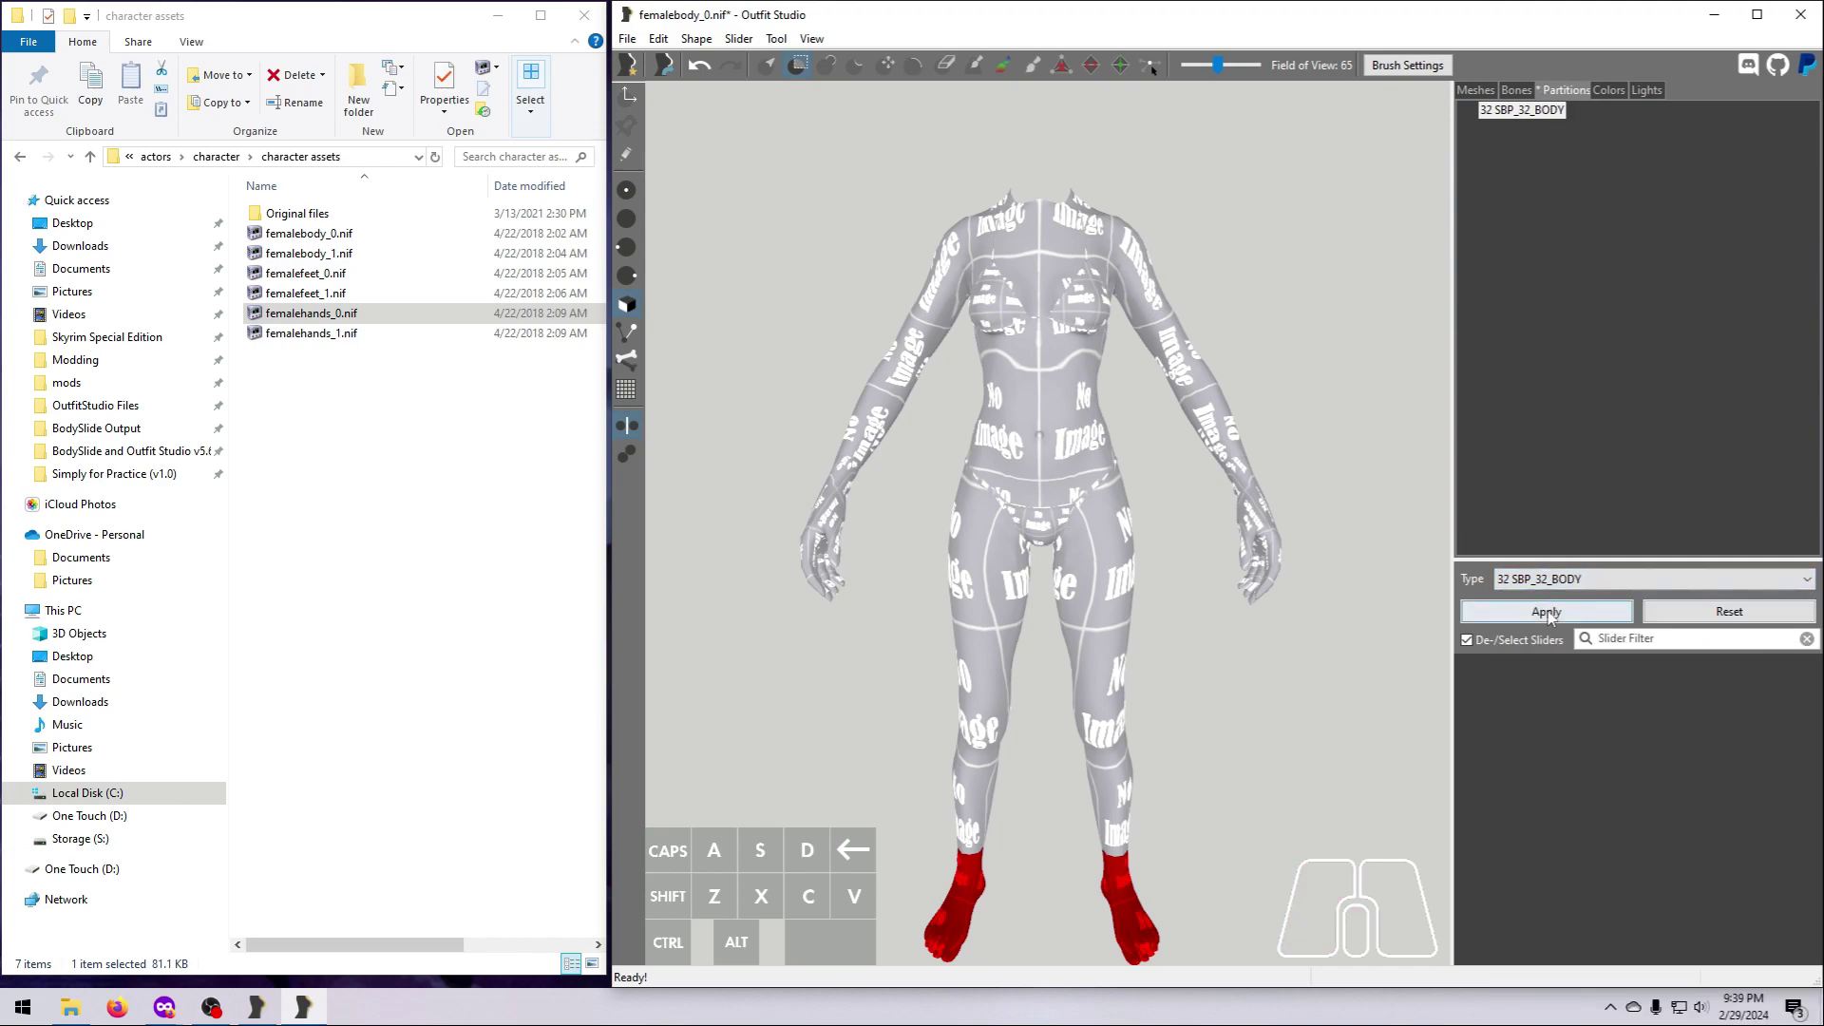
click(1547, 612)
Delete the BODY mesh's second partition and apply, leaving one body partition
click(1475, 89)
click(1539, 153)
click(1563, 90)
click(1475, 90)
click(1524, 144)
click(1563, 90)
click(1475, 90)
click(1525, 126)
click(1563, 89)
right_click(1535, 130)
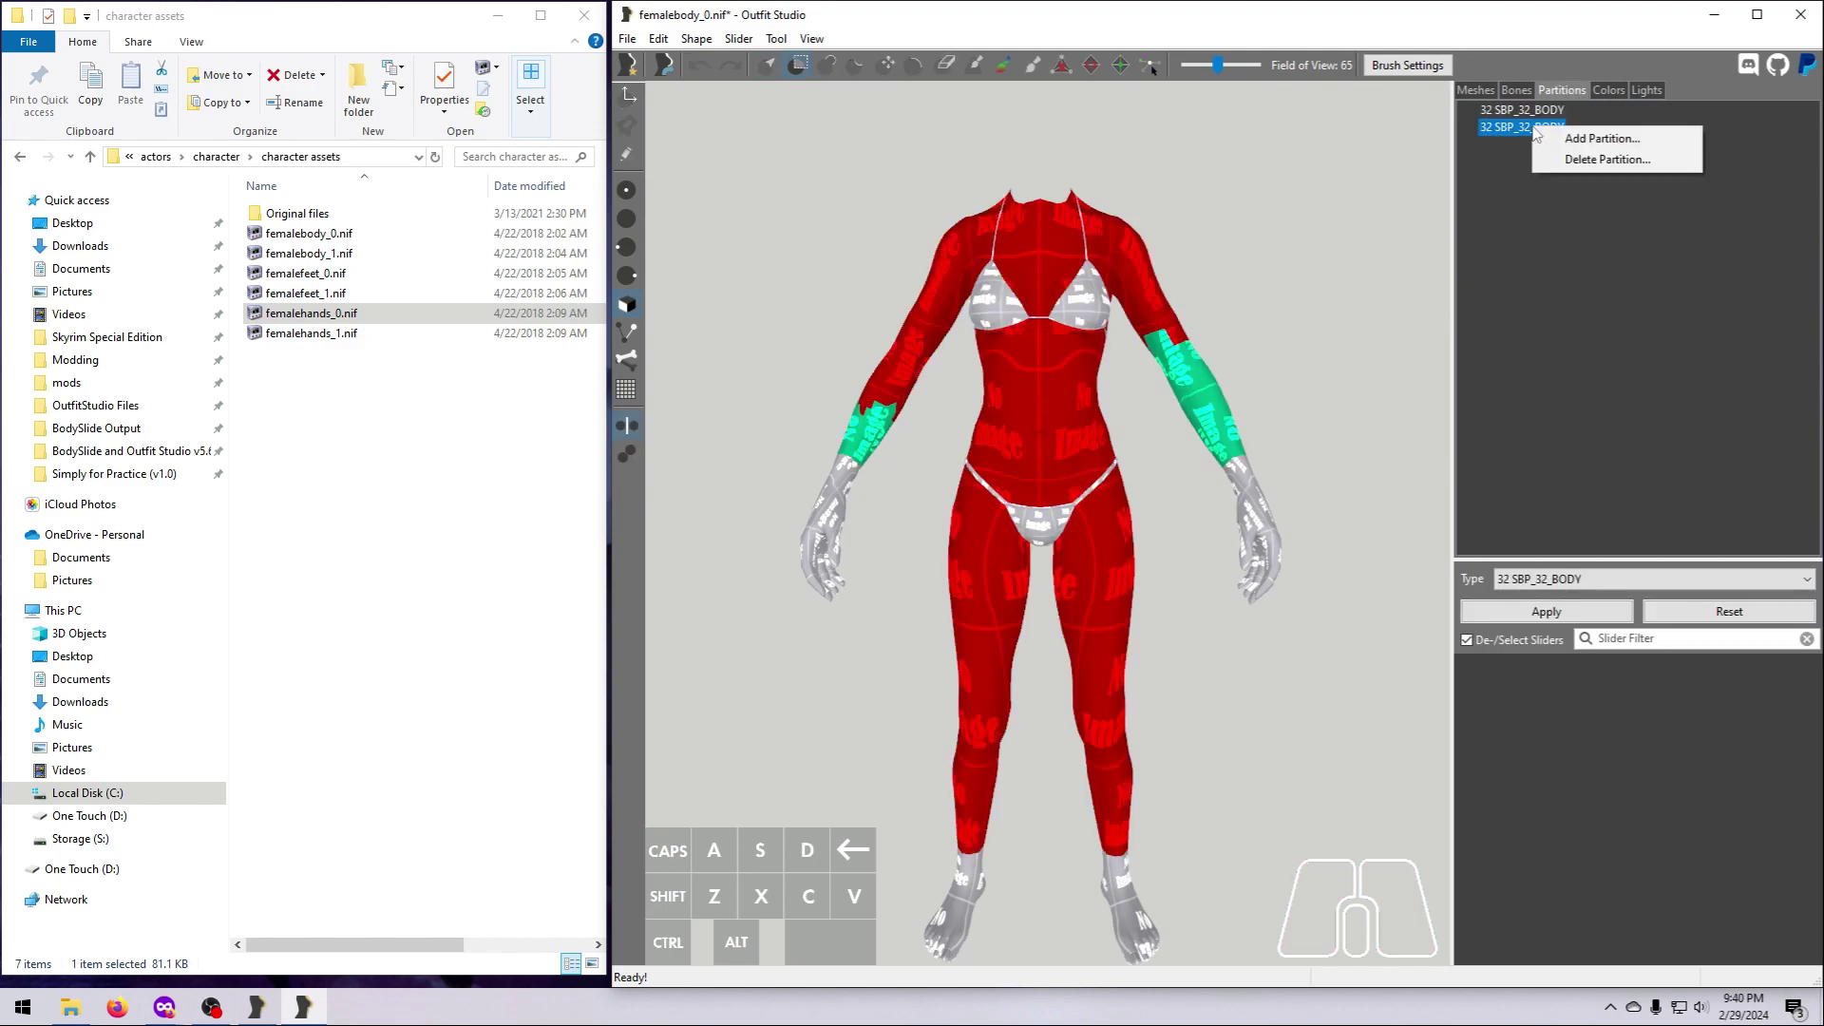
click(1597, 158)
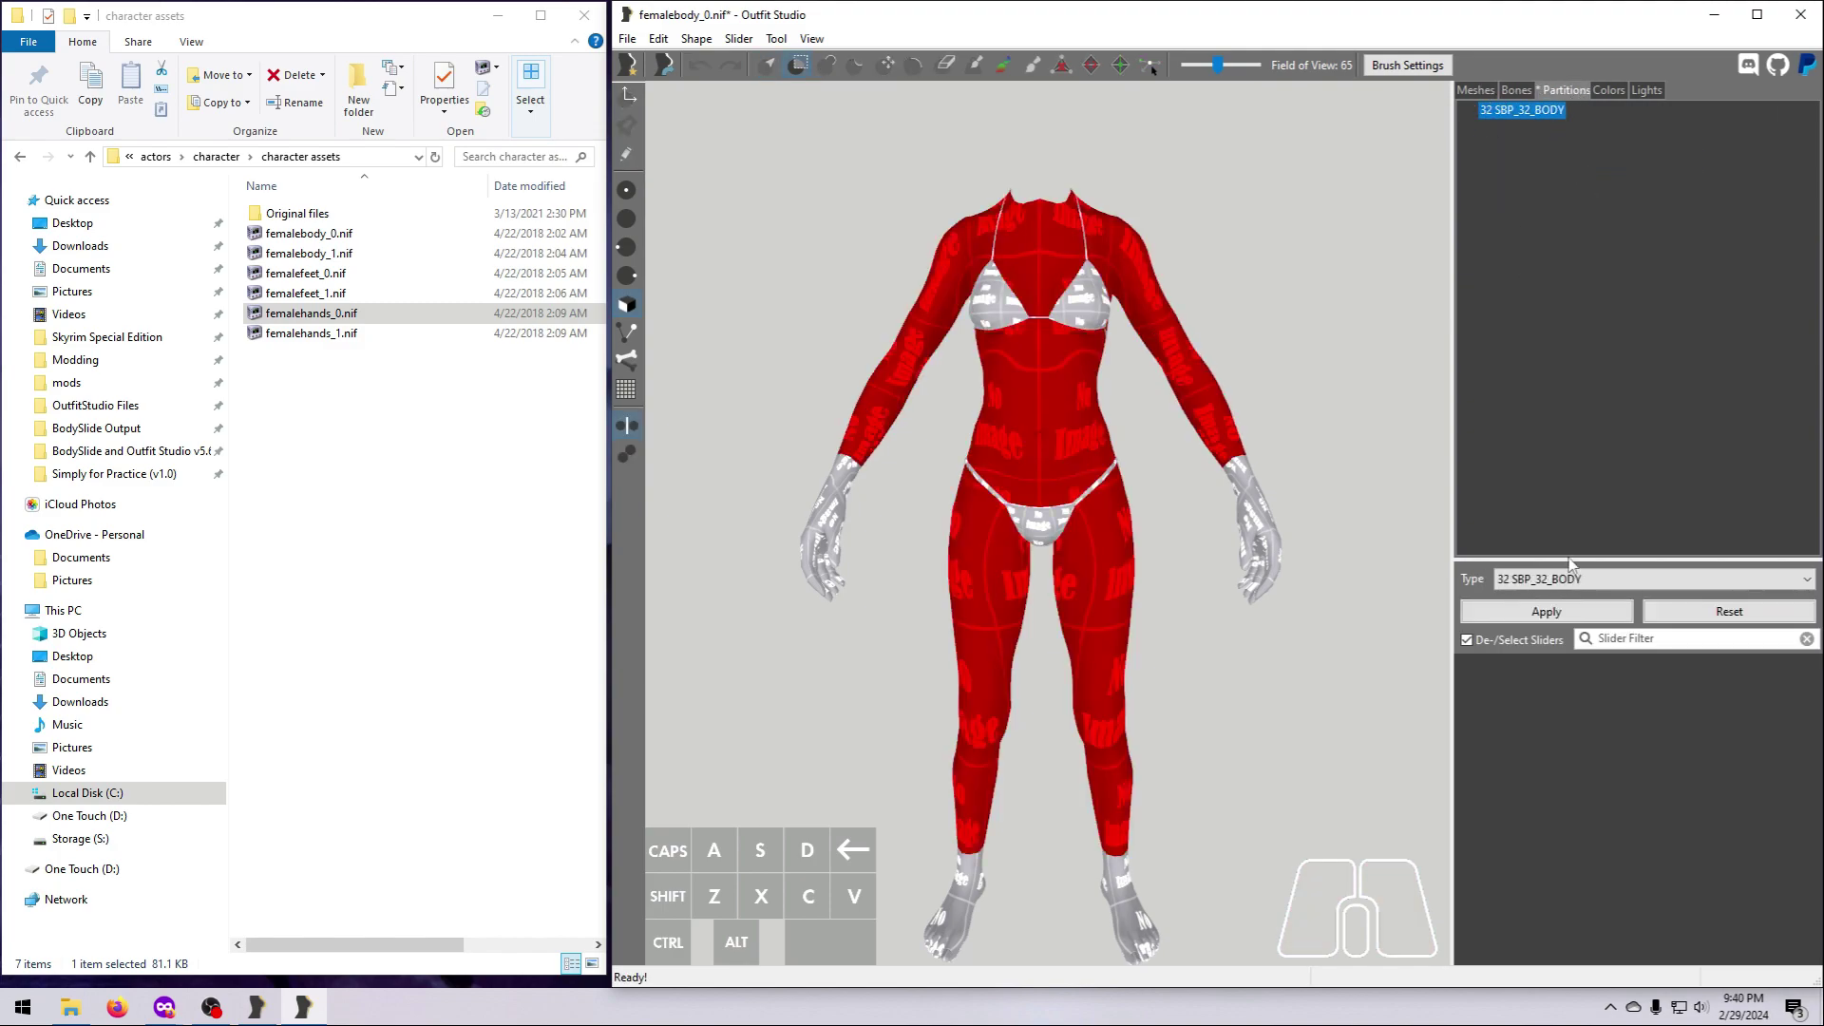
click(1549, 613)
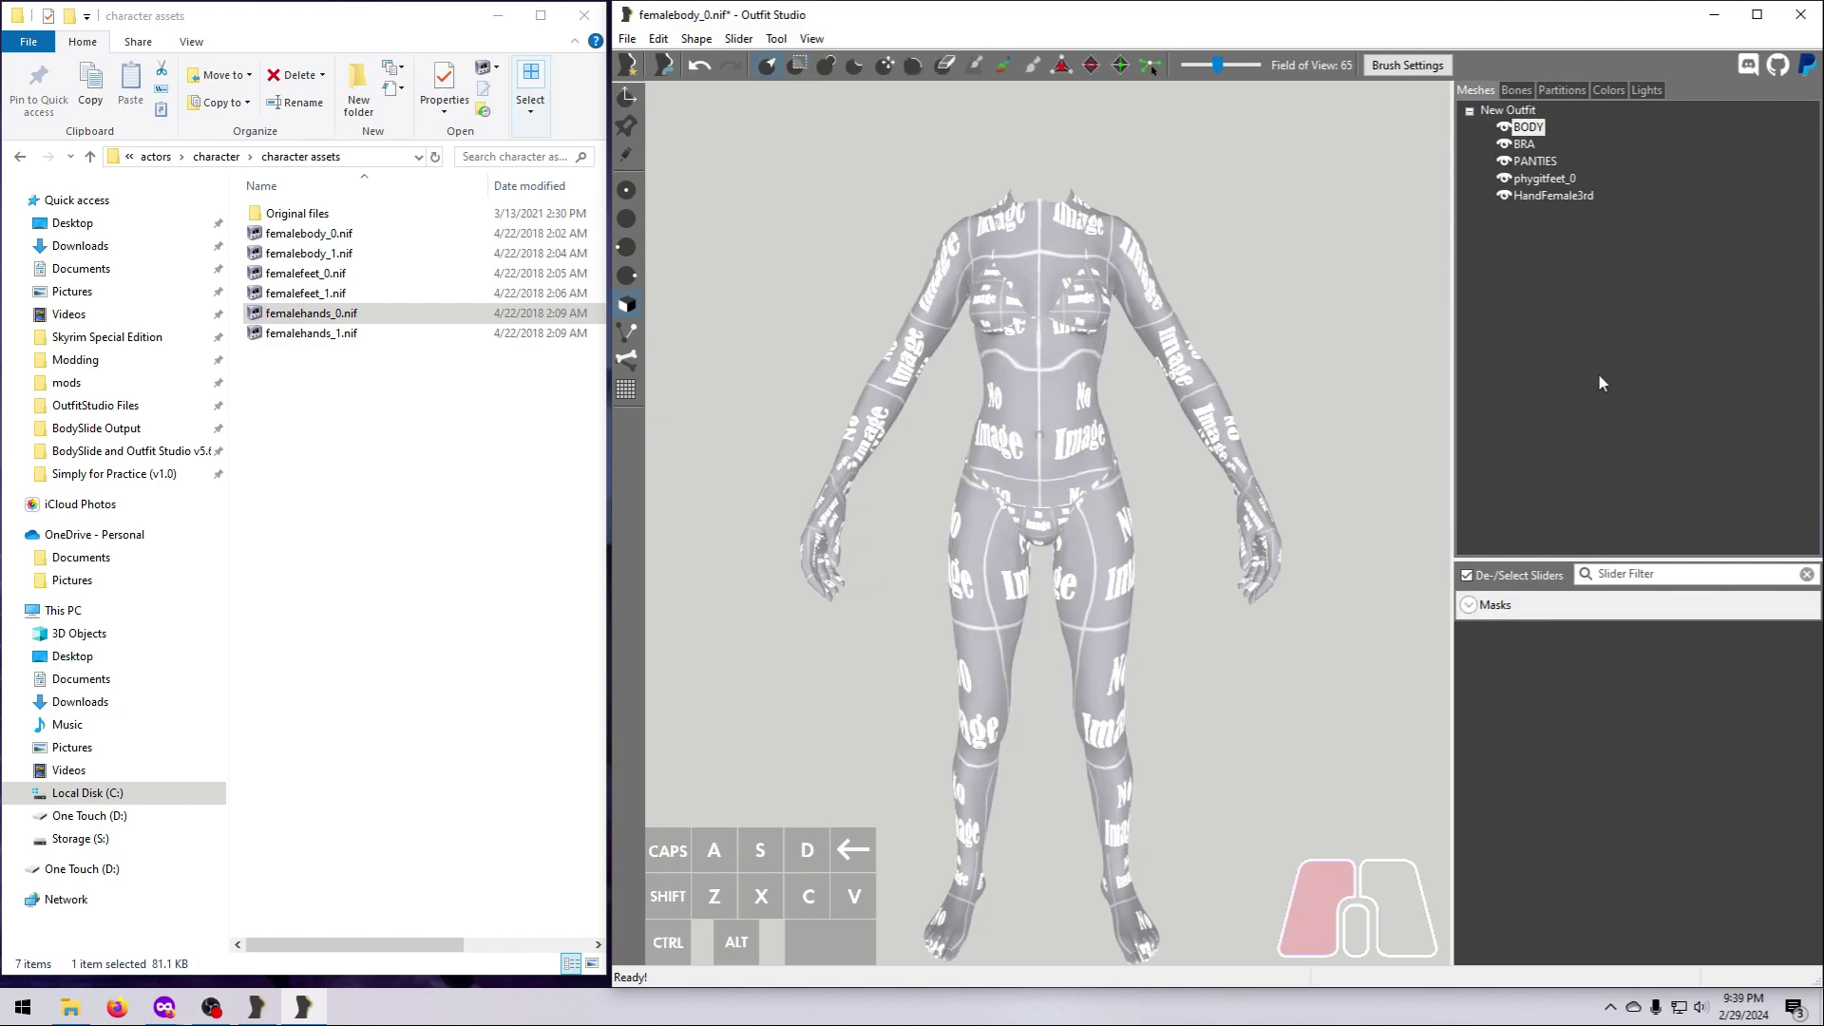
Merge the HandFemale3rd hands mesh into phygitfeet_0
click(1542, 197)
right_click(1542, 198)
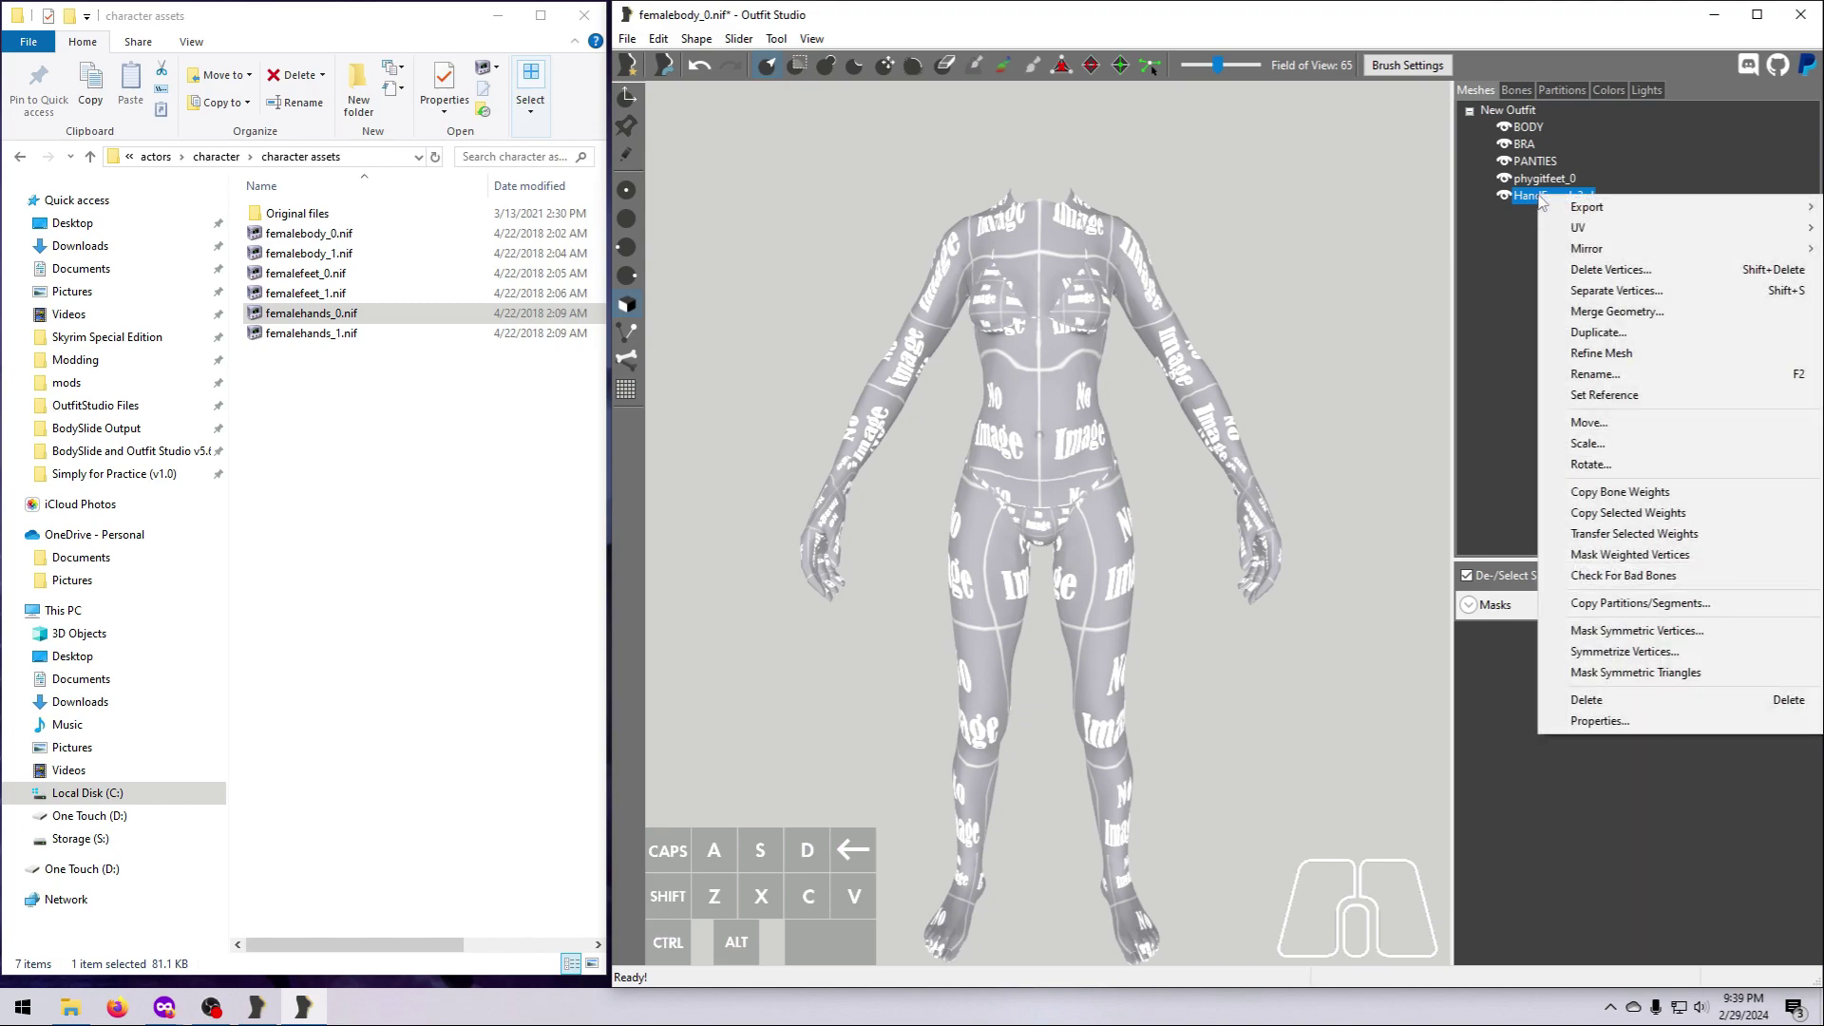
click(1596, 312)
click(1216, 494)
click(1221, 561)
click(1355, 588)
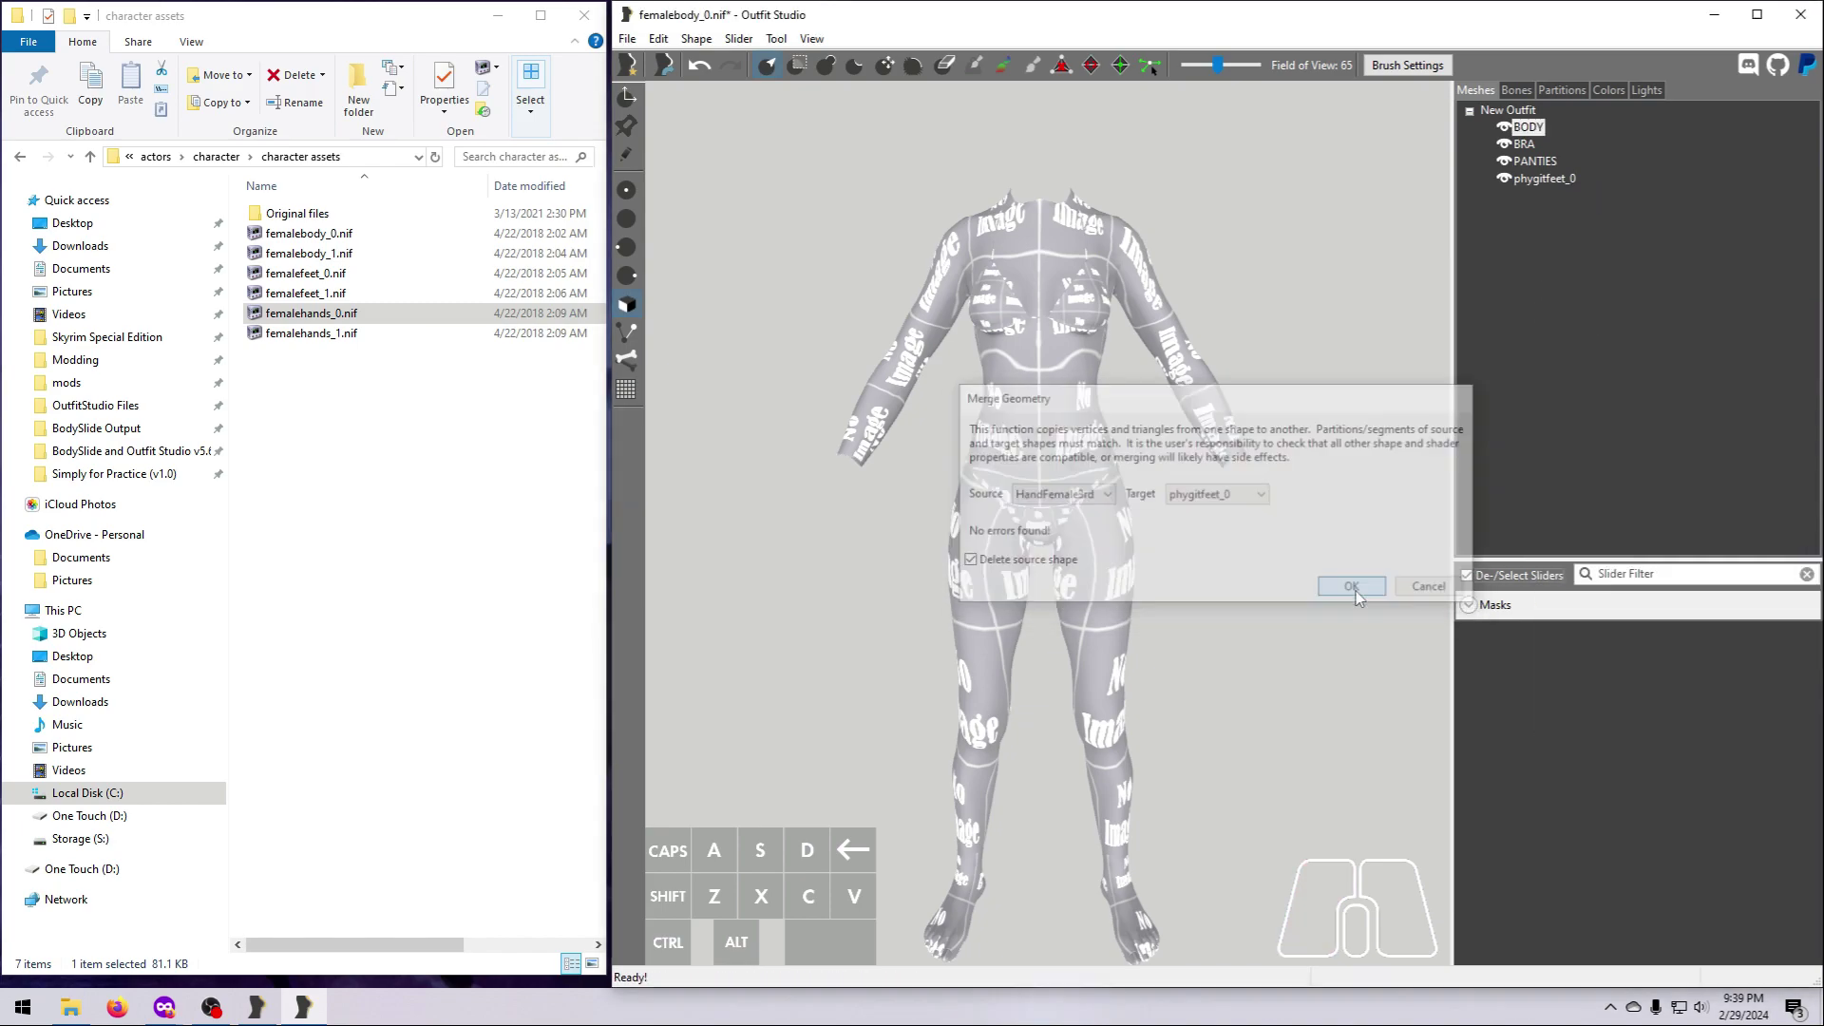
Merge phygitfeet_0 into the PANTIES mesh
click(1542, 178)
right_click(1533, 180)
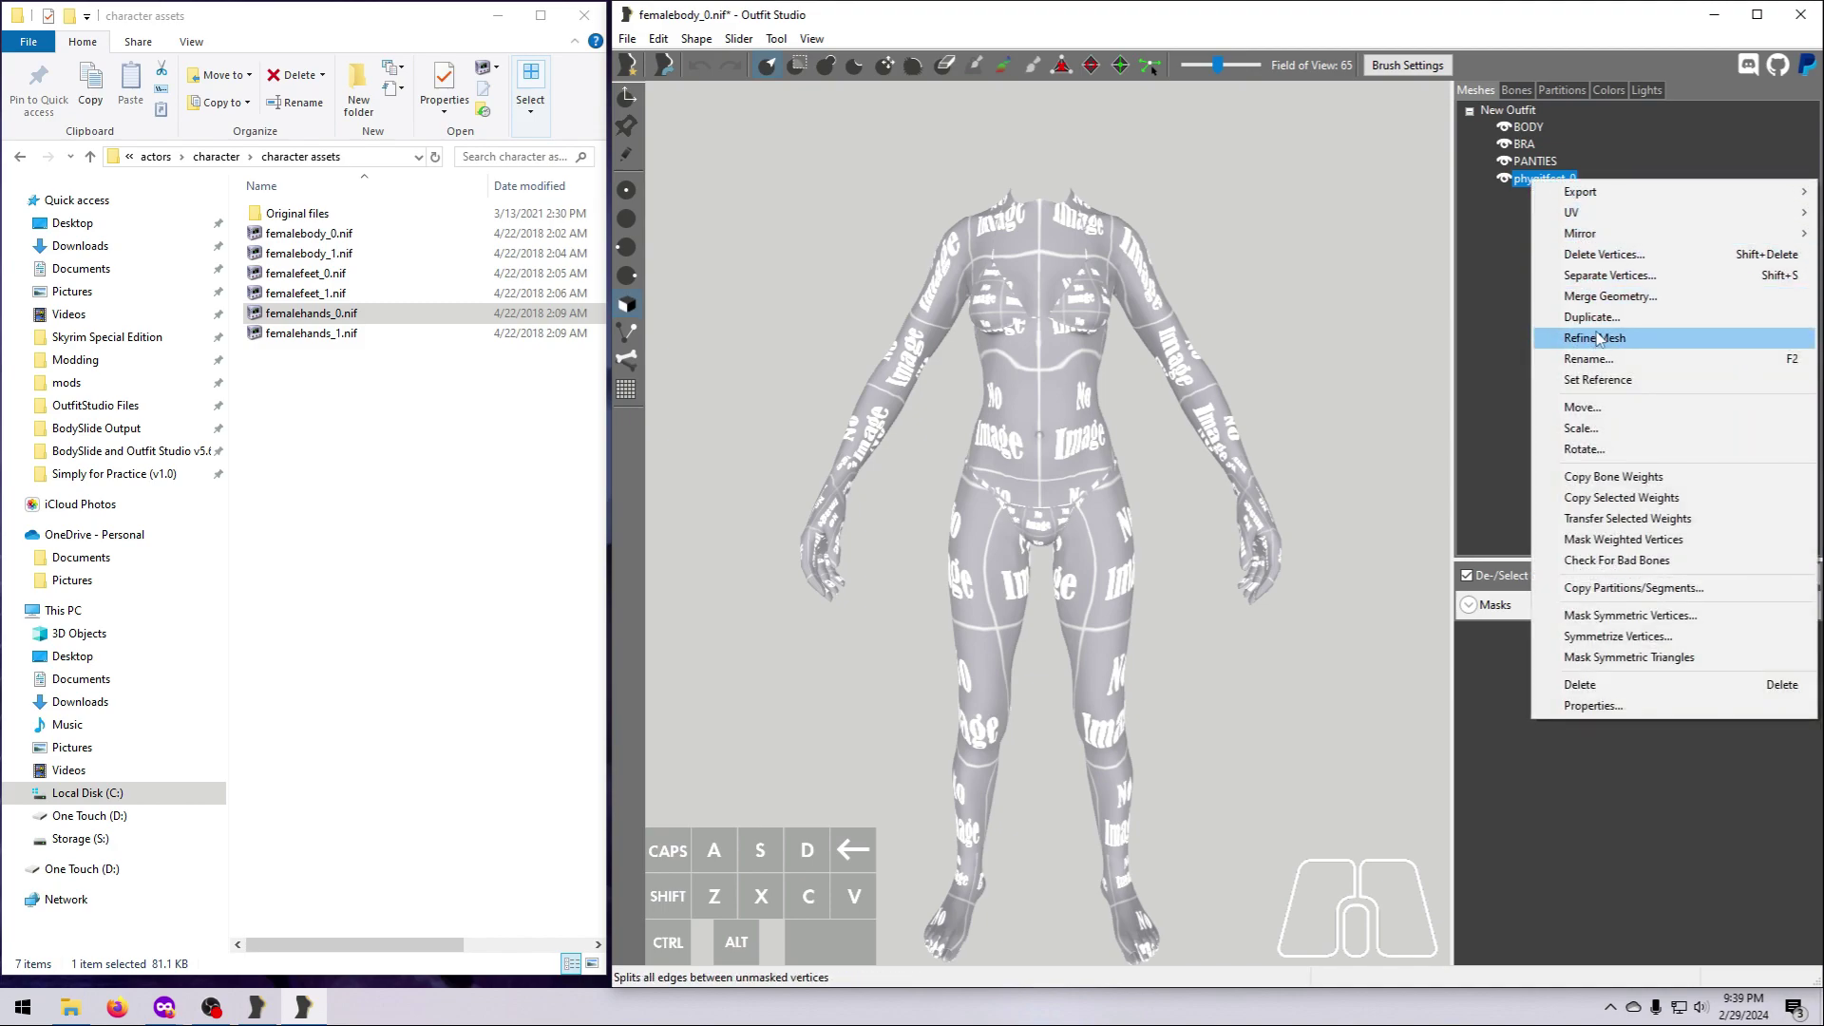
click(1607, 295)
click(1226, 494)
click(1188, 538)
click(1355, 588)
Merge the PANTIES mesh into BODY
click(1535, 161)
right_click(1535, 162)
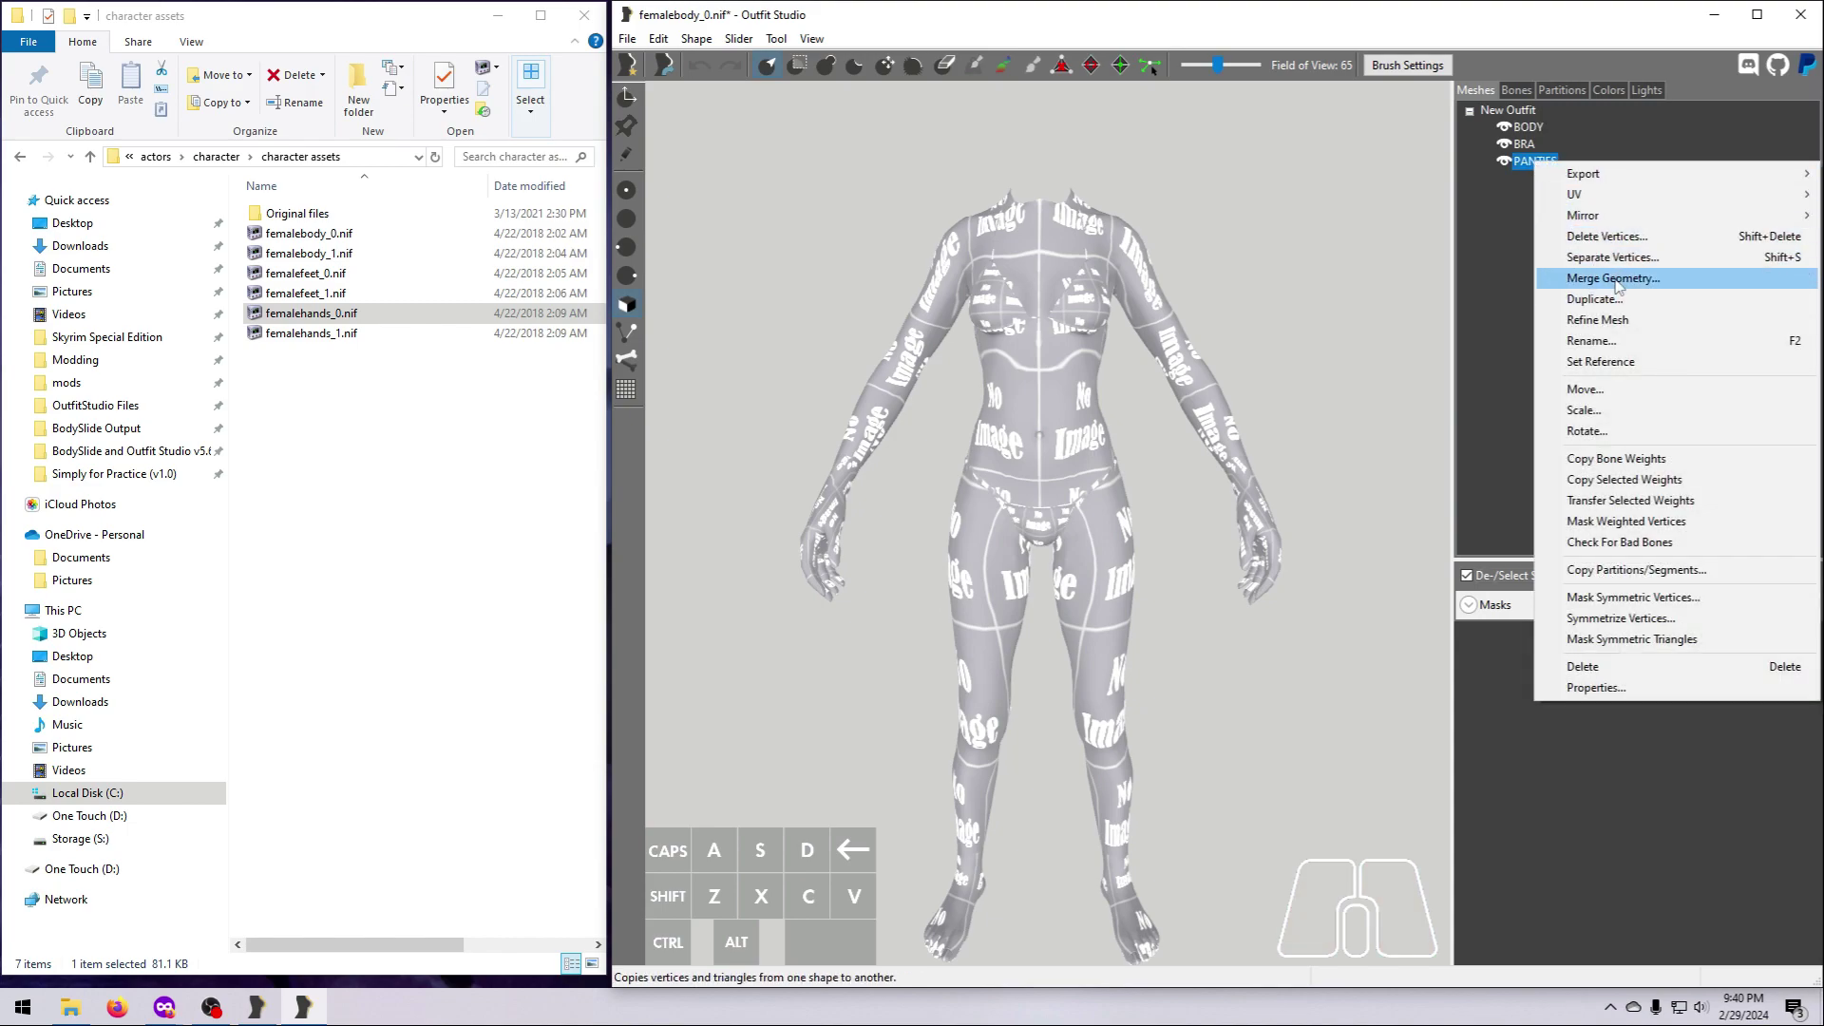
click(1615, 278)
click(1187, 495)
click(1165, 514)
click(1355, 602)
Merge the BRA mesh into BODY
right_click(1525, 144)
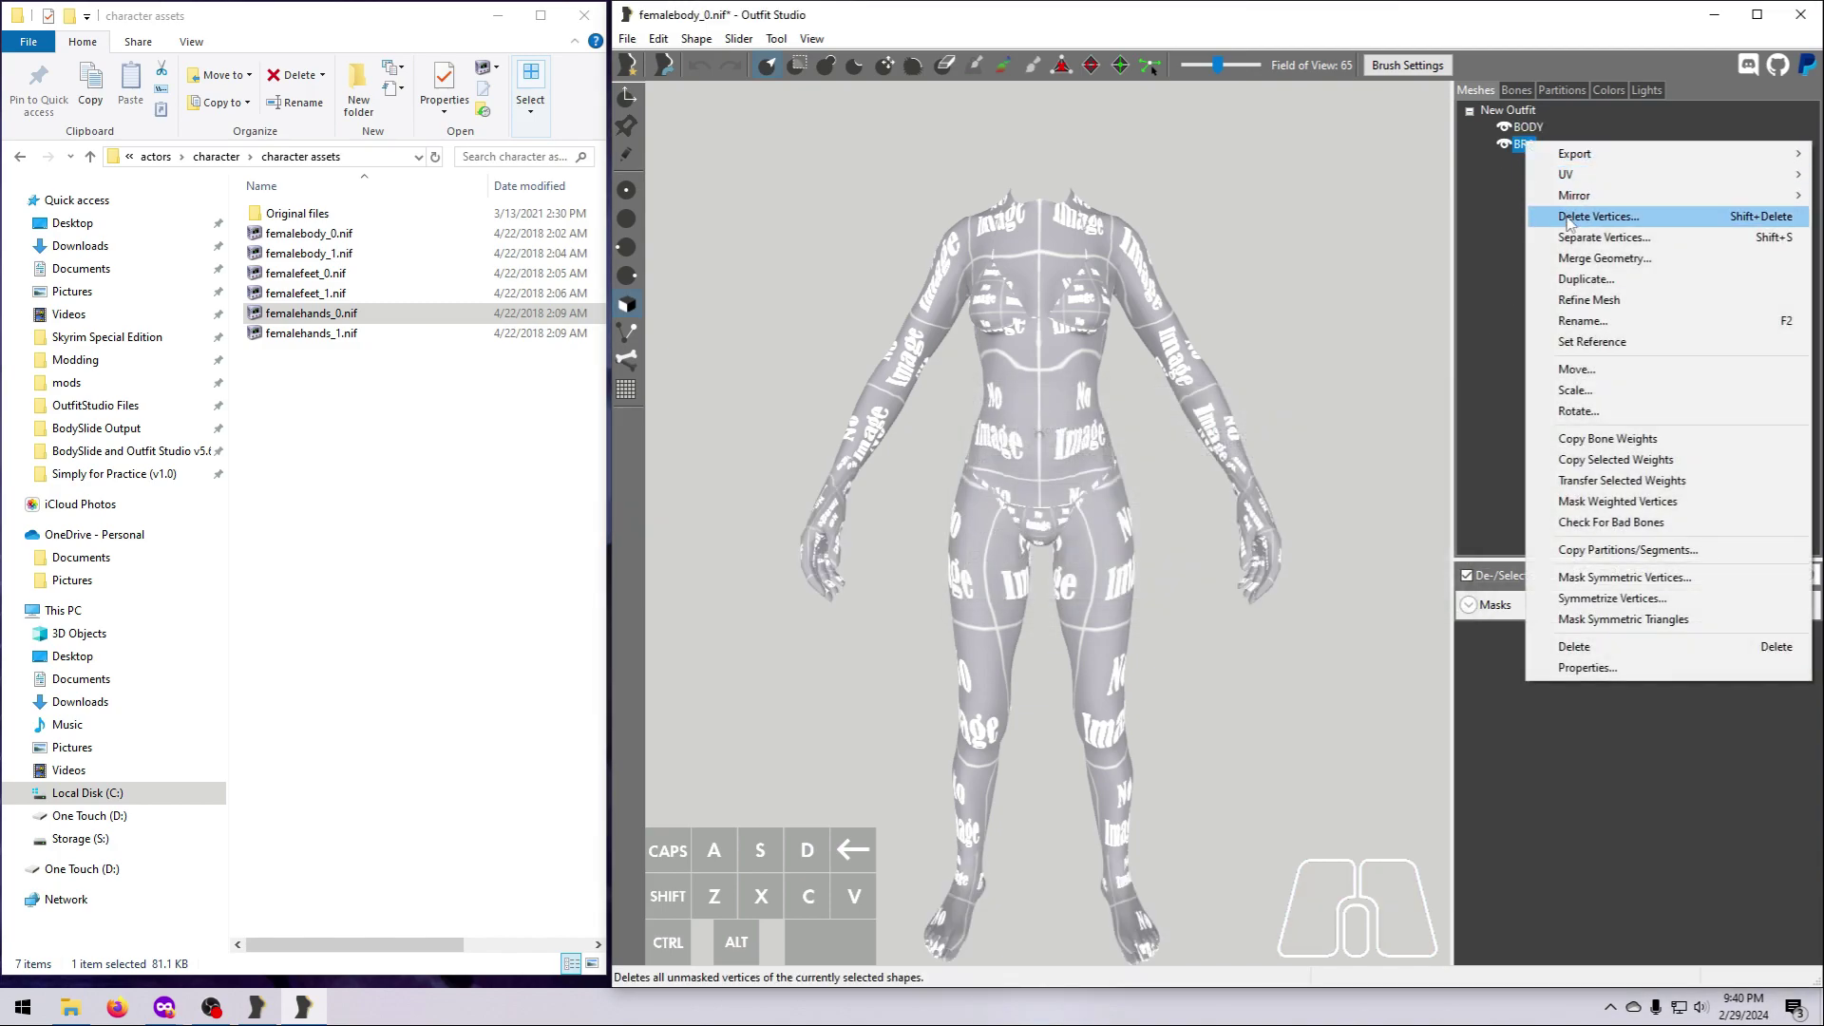
click(1577, 261)
click(1351, 586)
right_click(1529, 138)
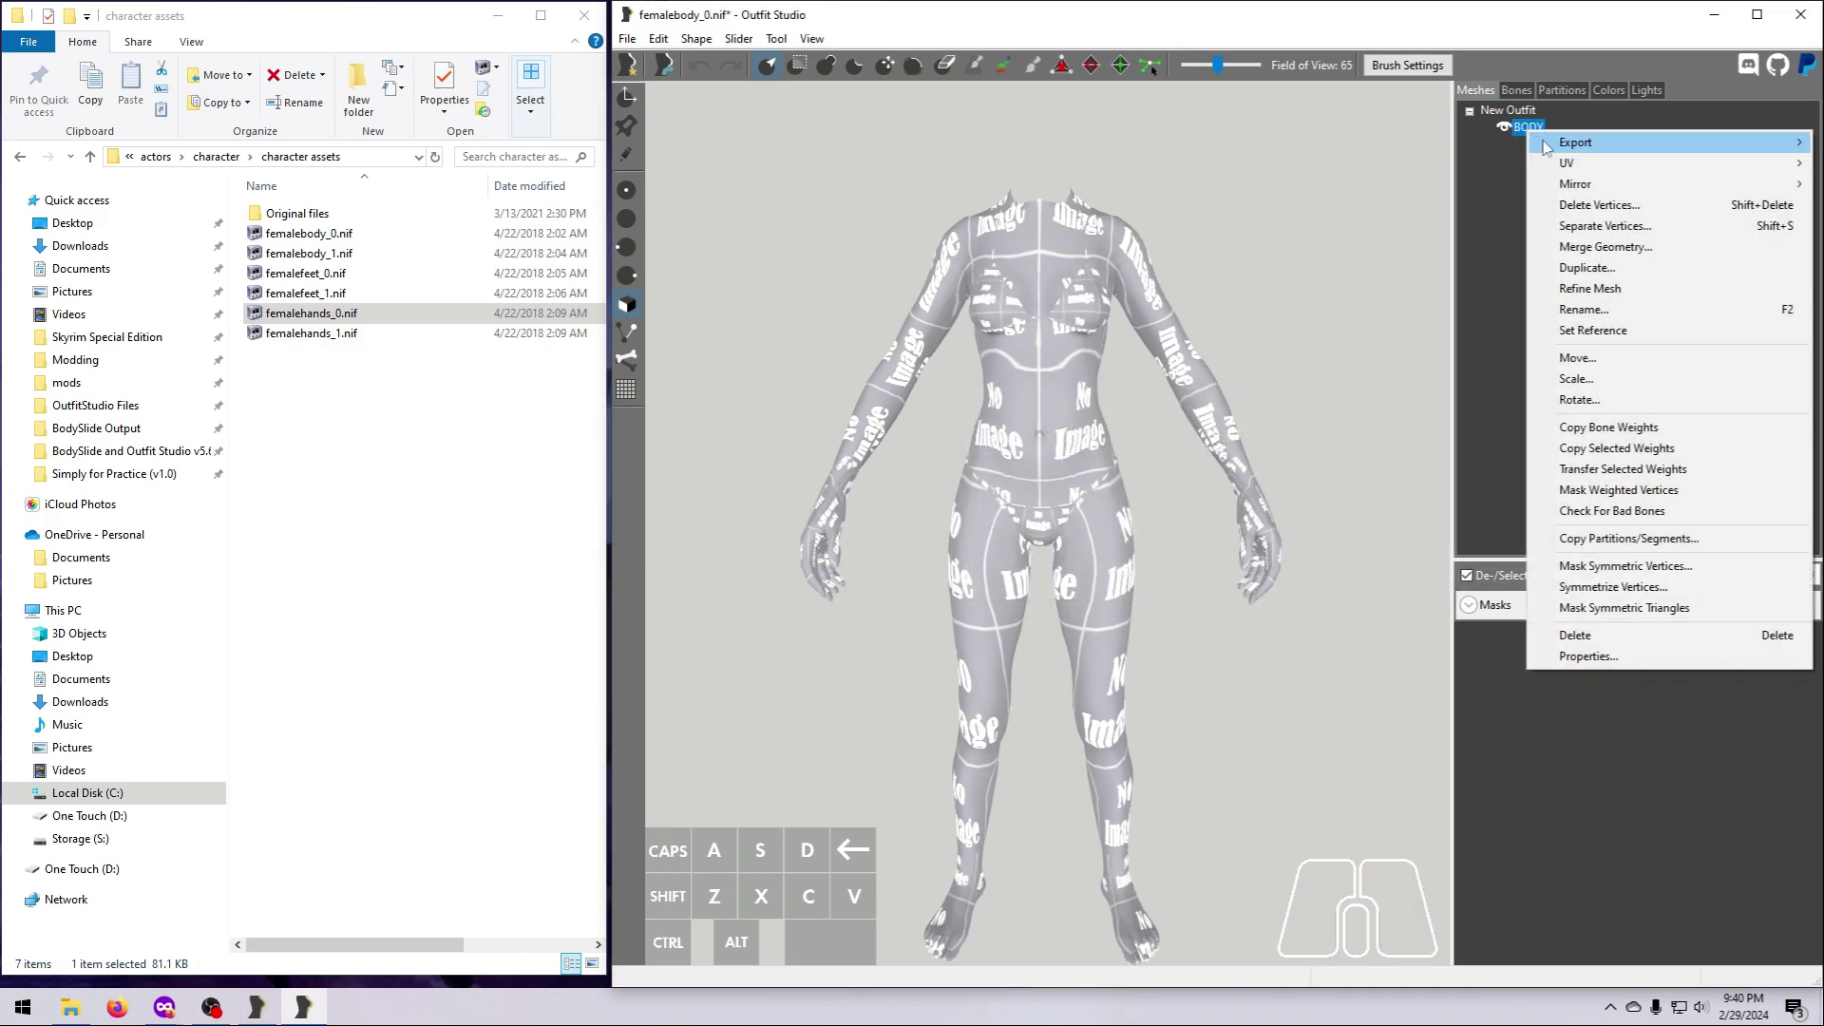
Export the merged BODY mesh to the Desktop as UNPBody_0.nif
mouse_move(1530, 141)
click(1406, 141)
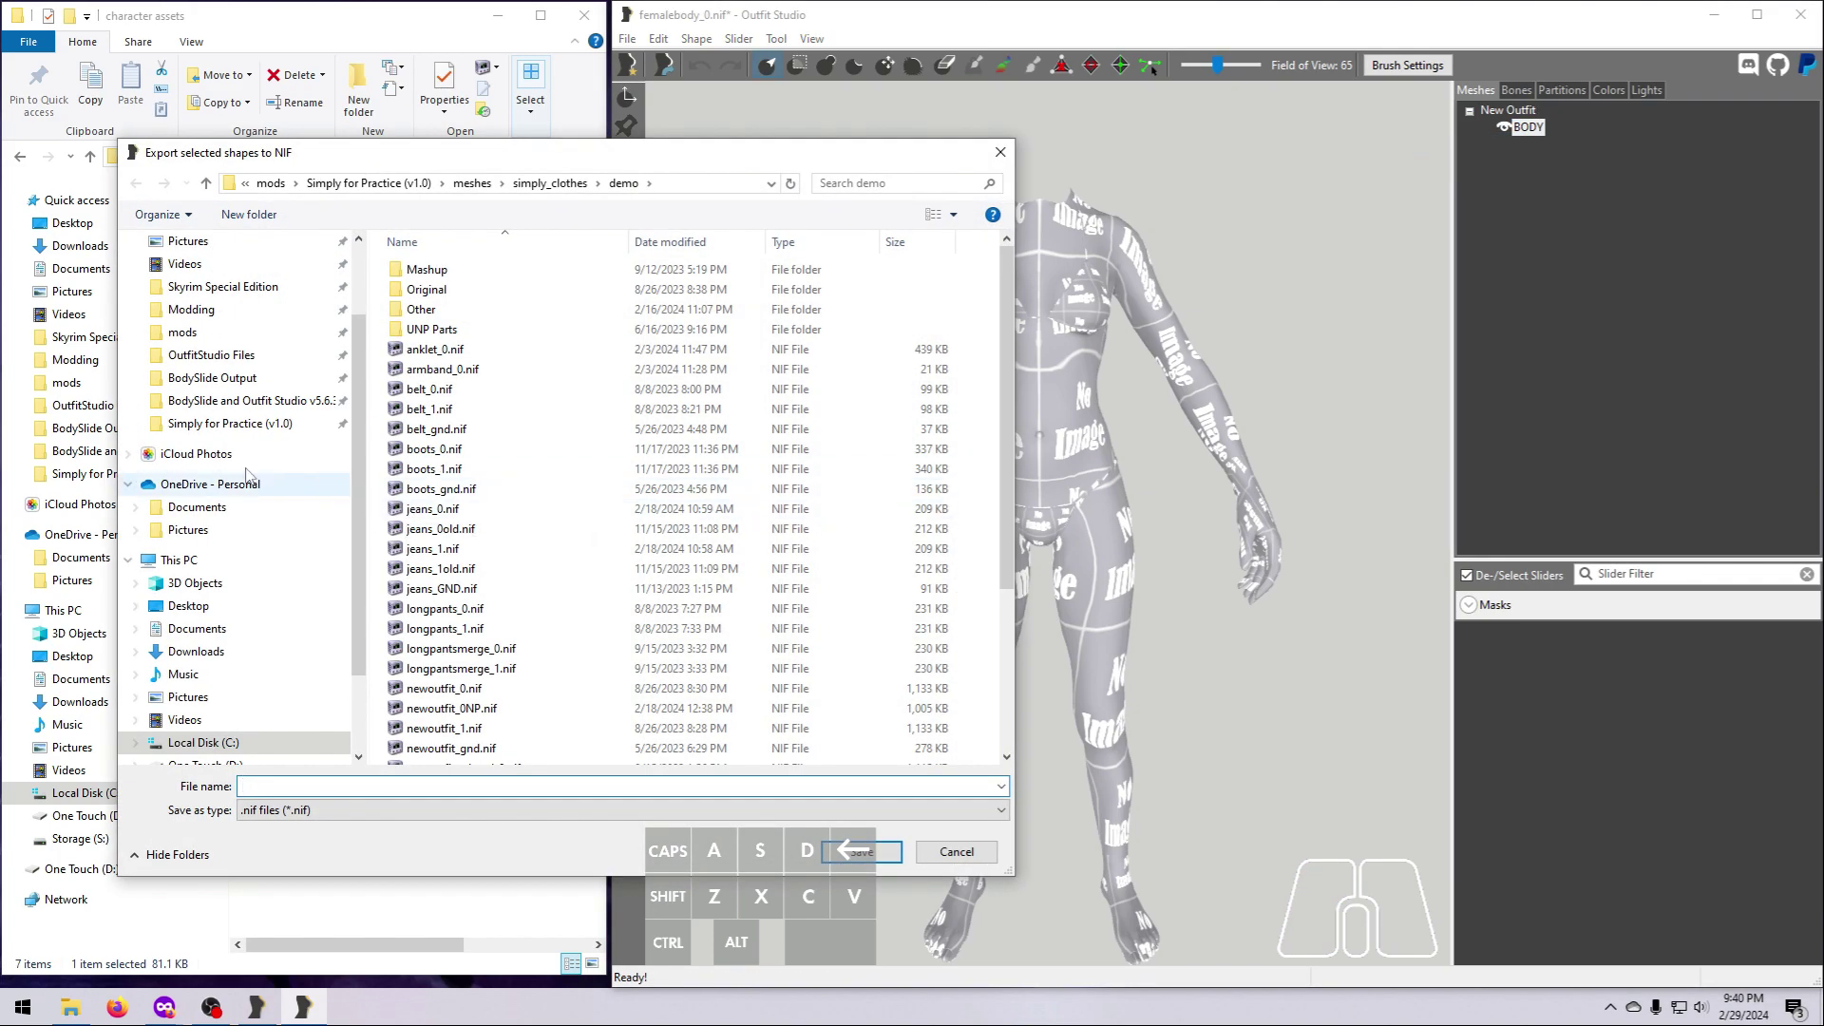
scroll(237, 361, up, 2)
click(188, 279)
text(UNPBody_0)
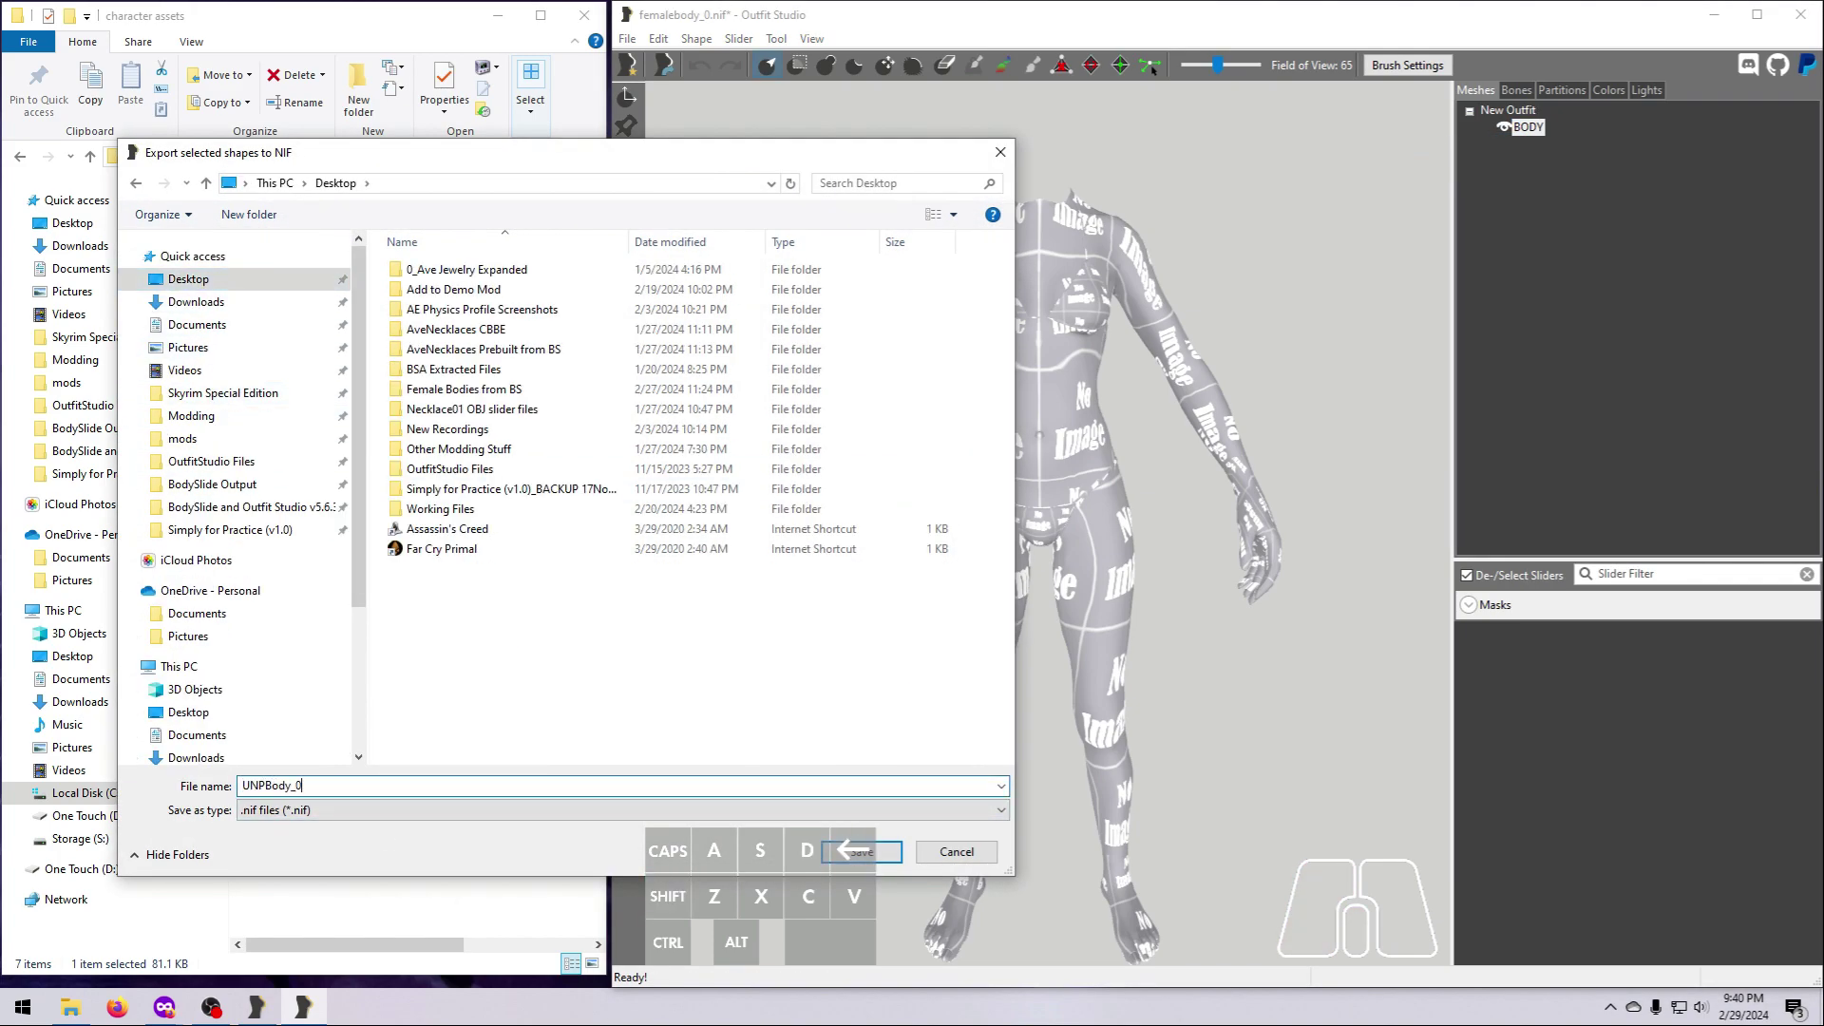
click(862, 851)
Unload the current project and confirm
click(627, 38)
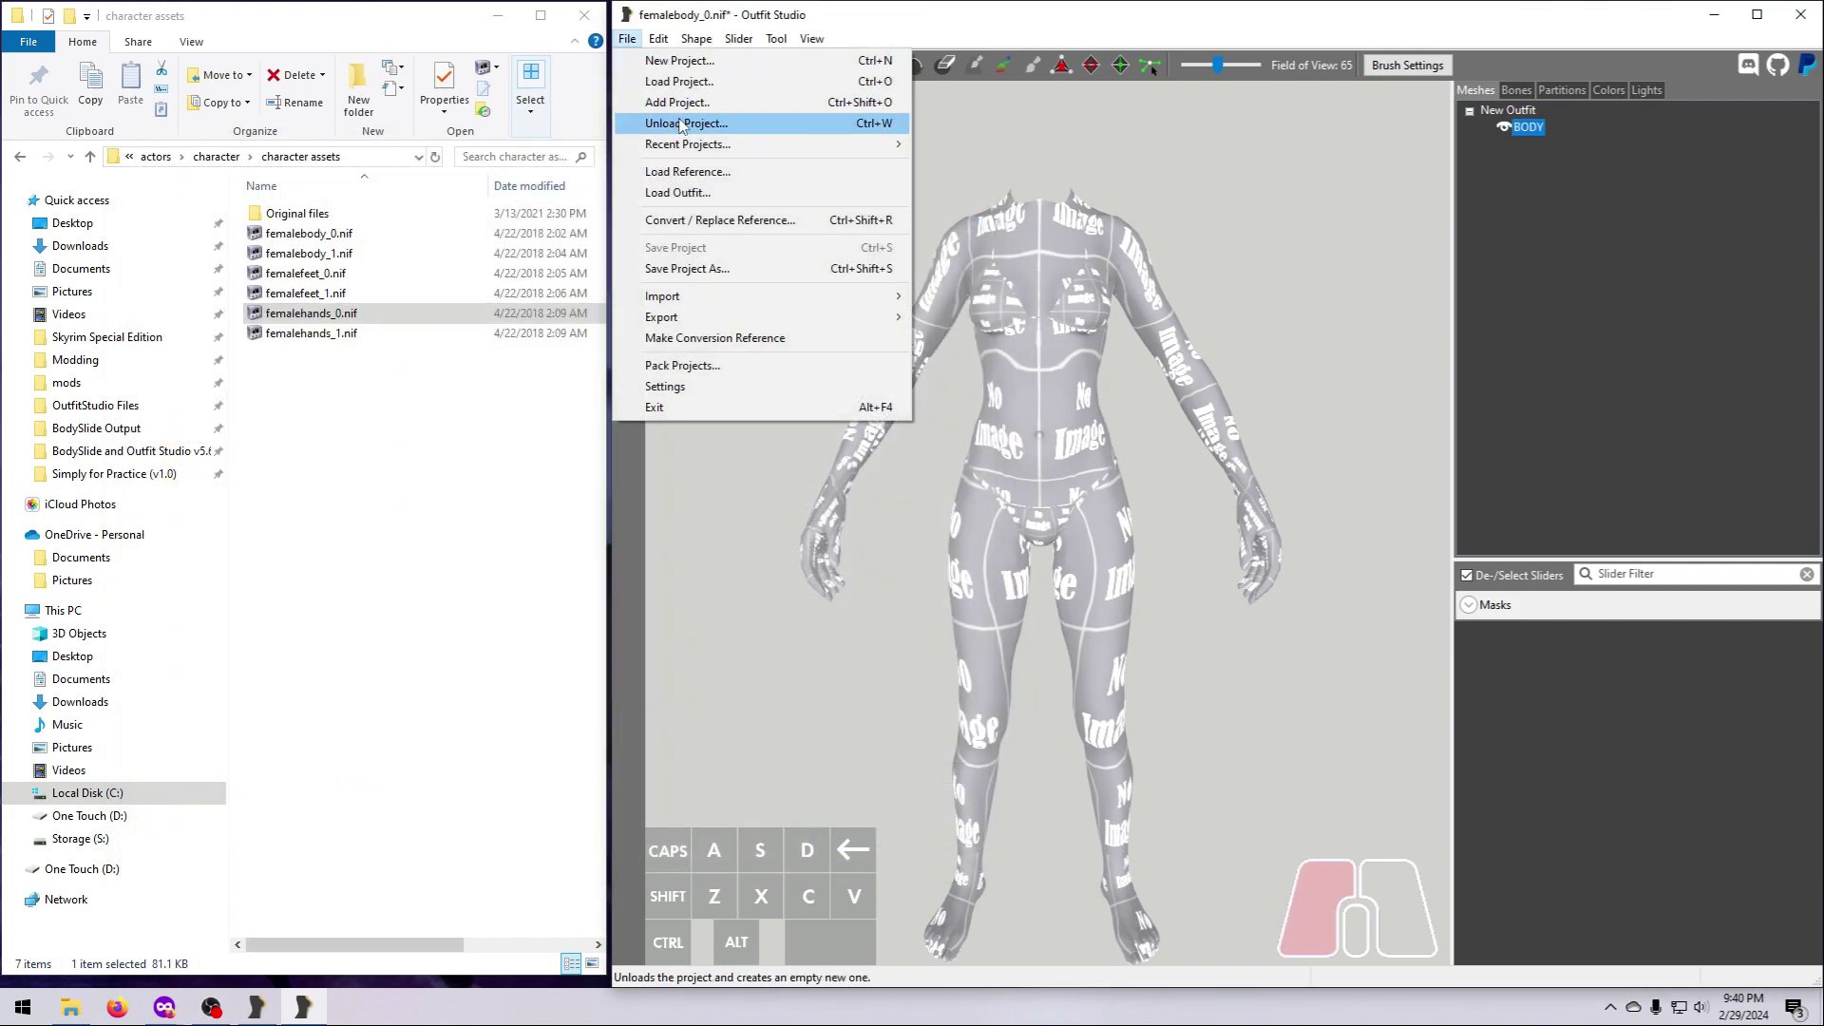
click(686, 123)
click(1254, 503)
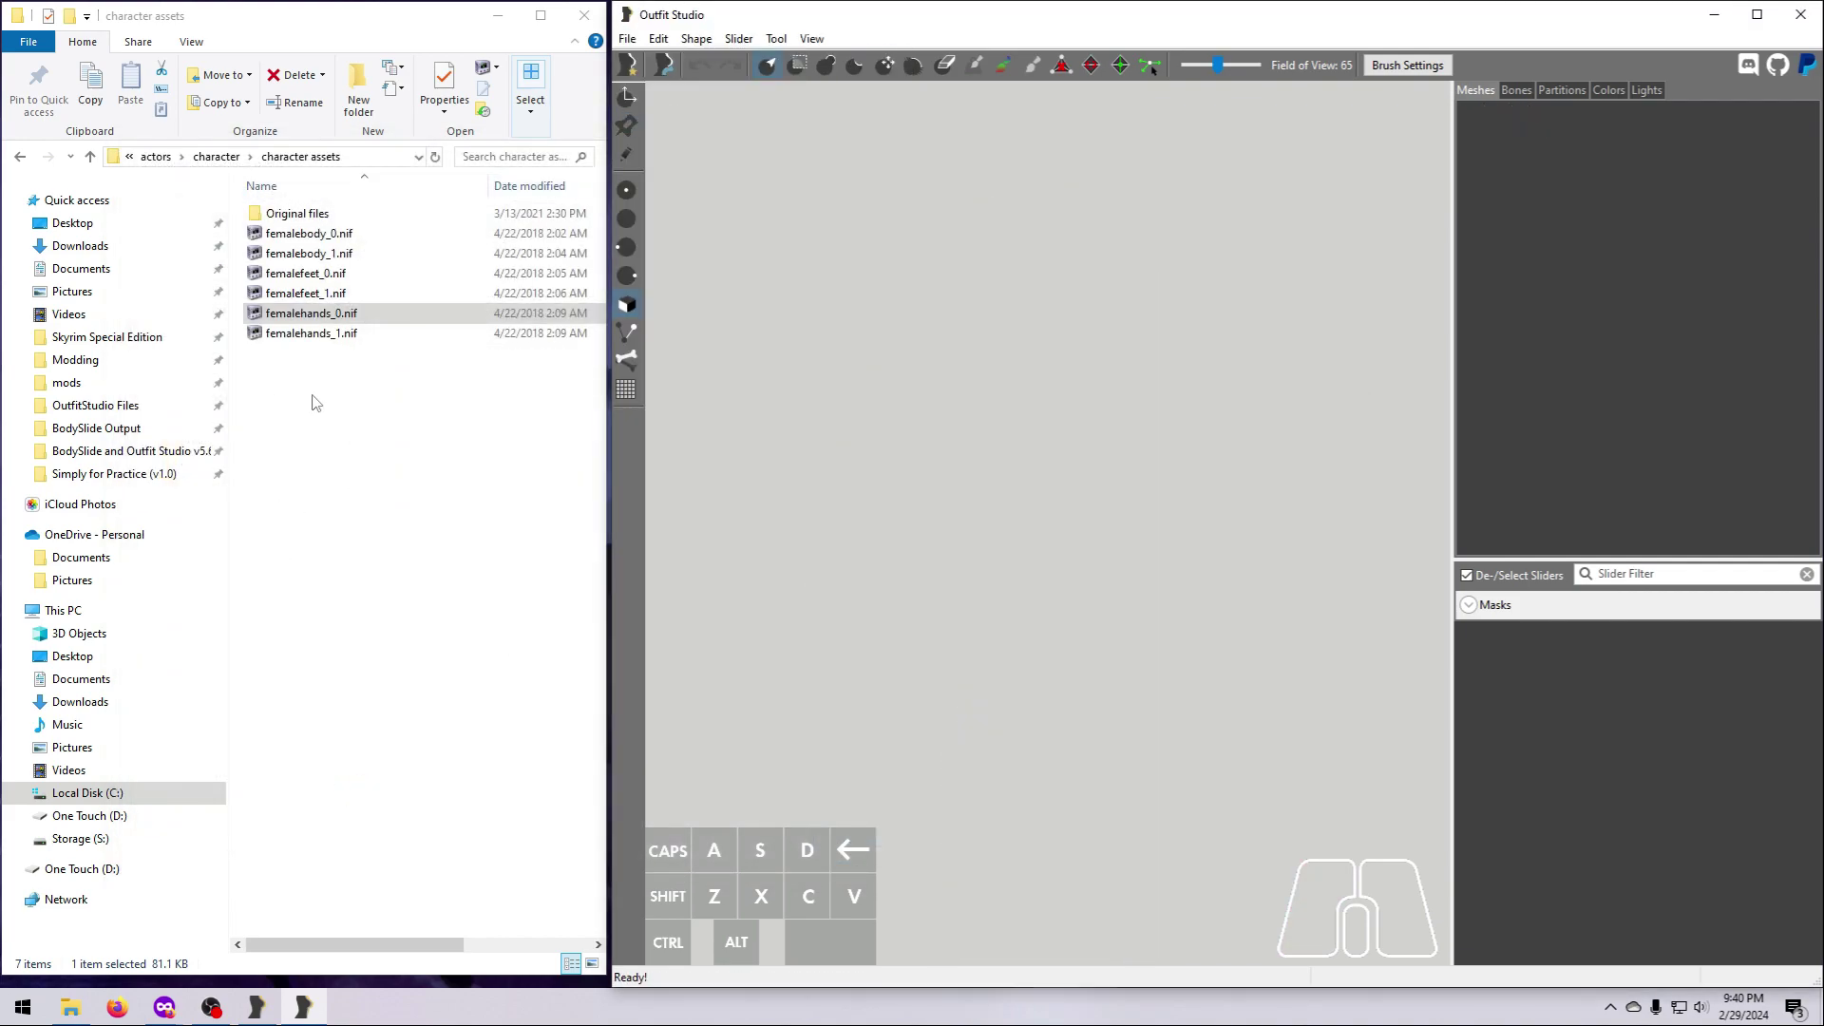
Load femalebody_1, femalefeet_1 and femalehands_1 NIFs into the viewport
click(306, 254)
drag(306, 254, 998, 408)
click(304, 295)
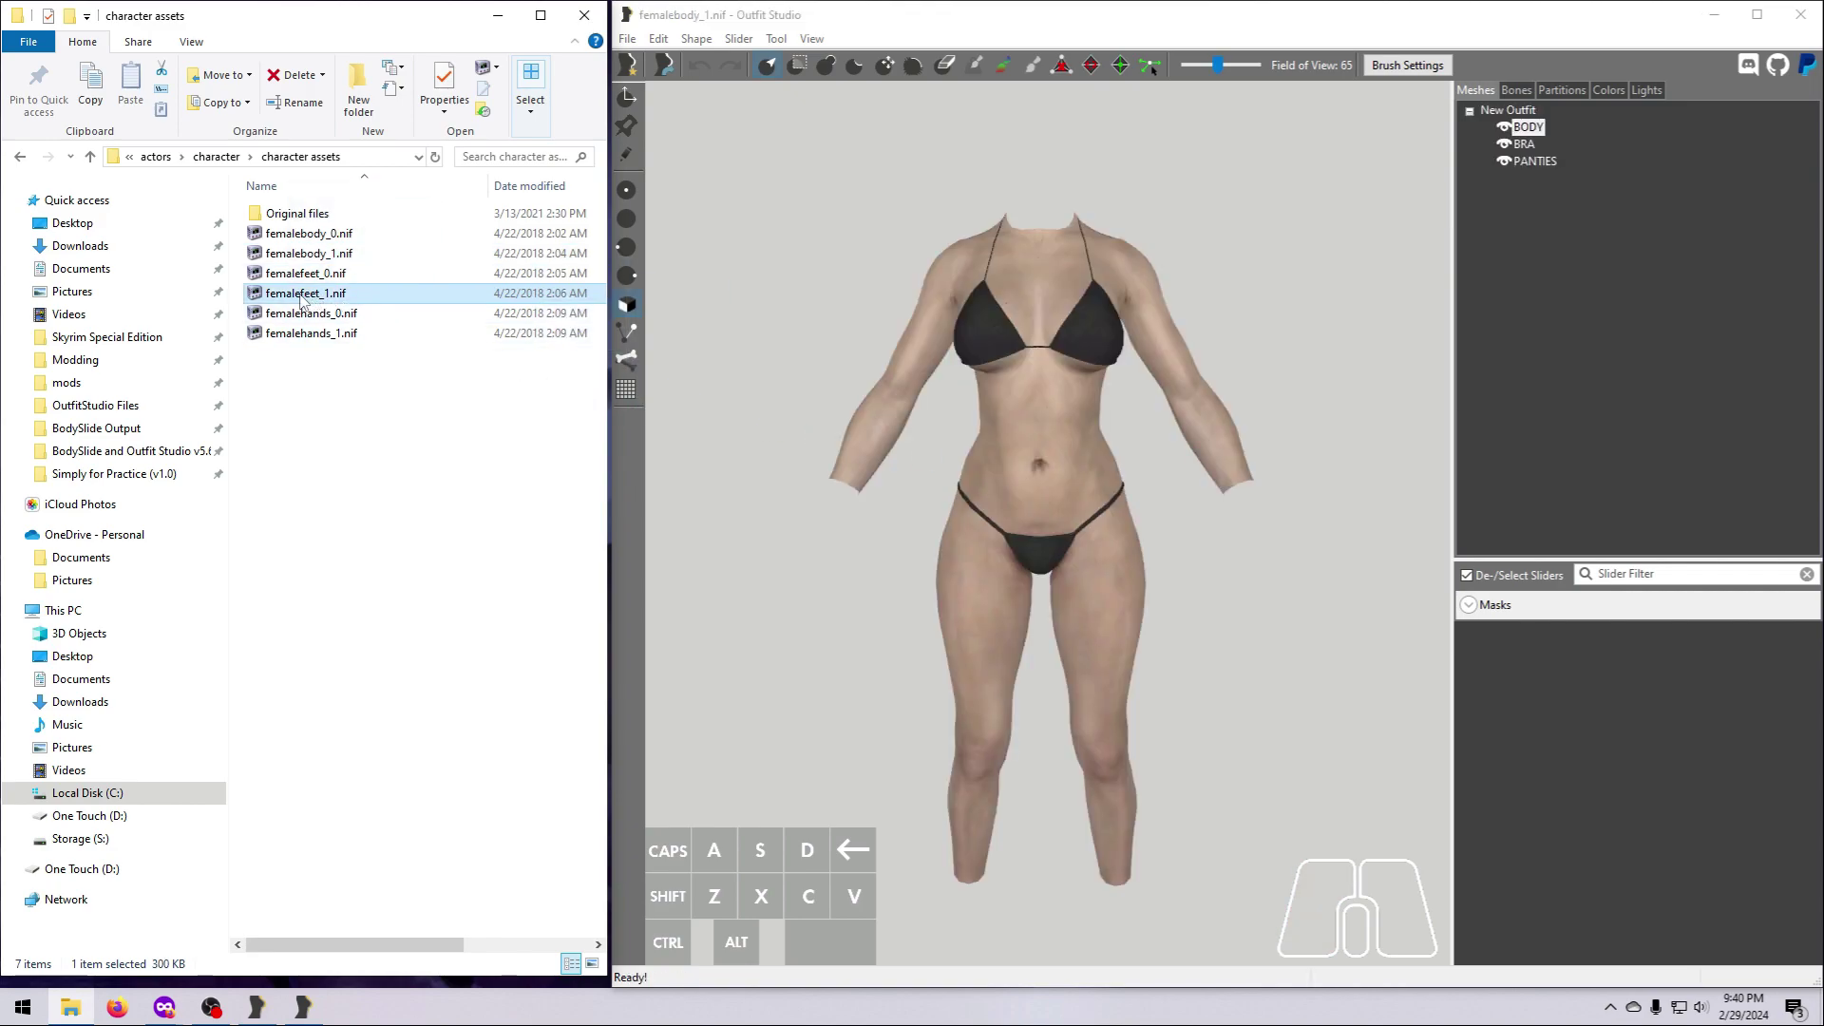
drag(302, 300, 926, 480)
click(338, 335)
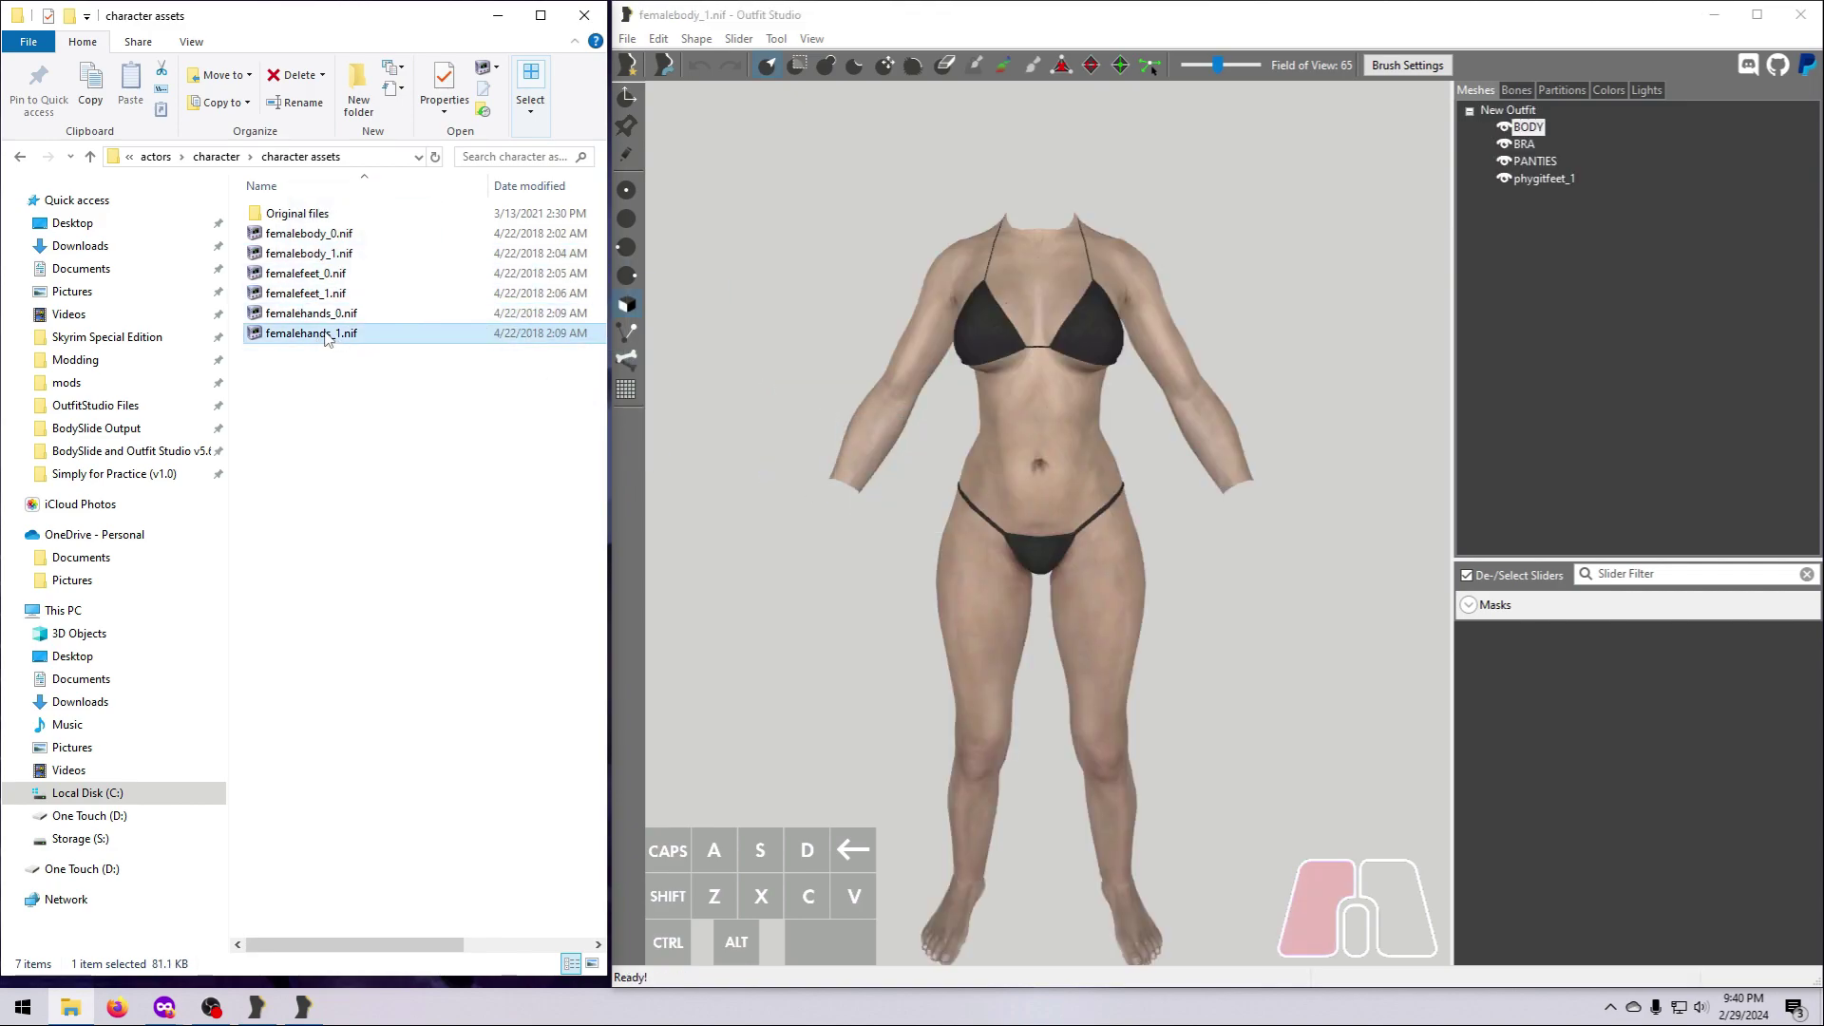
drag(325, 338, 944, 604)
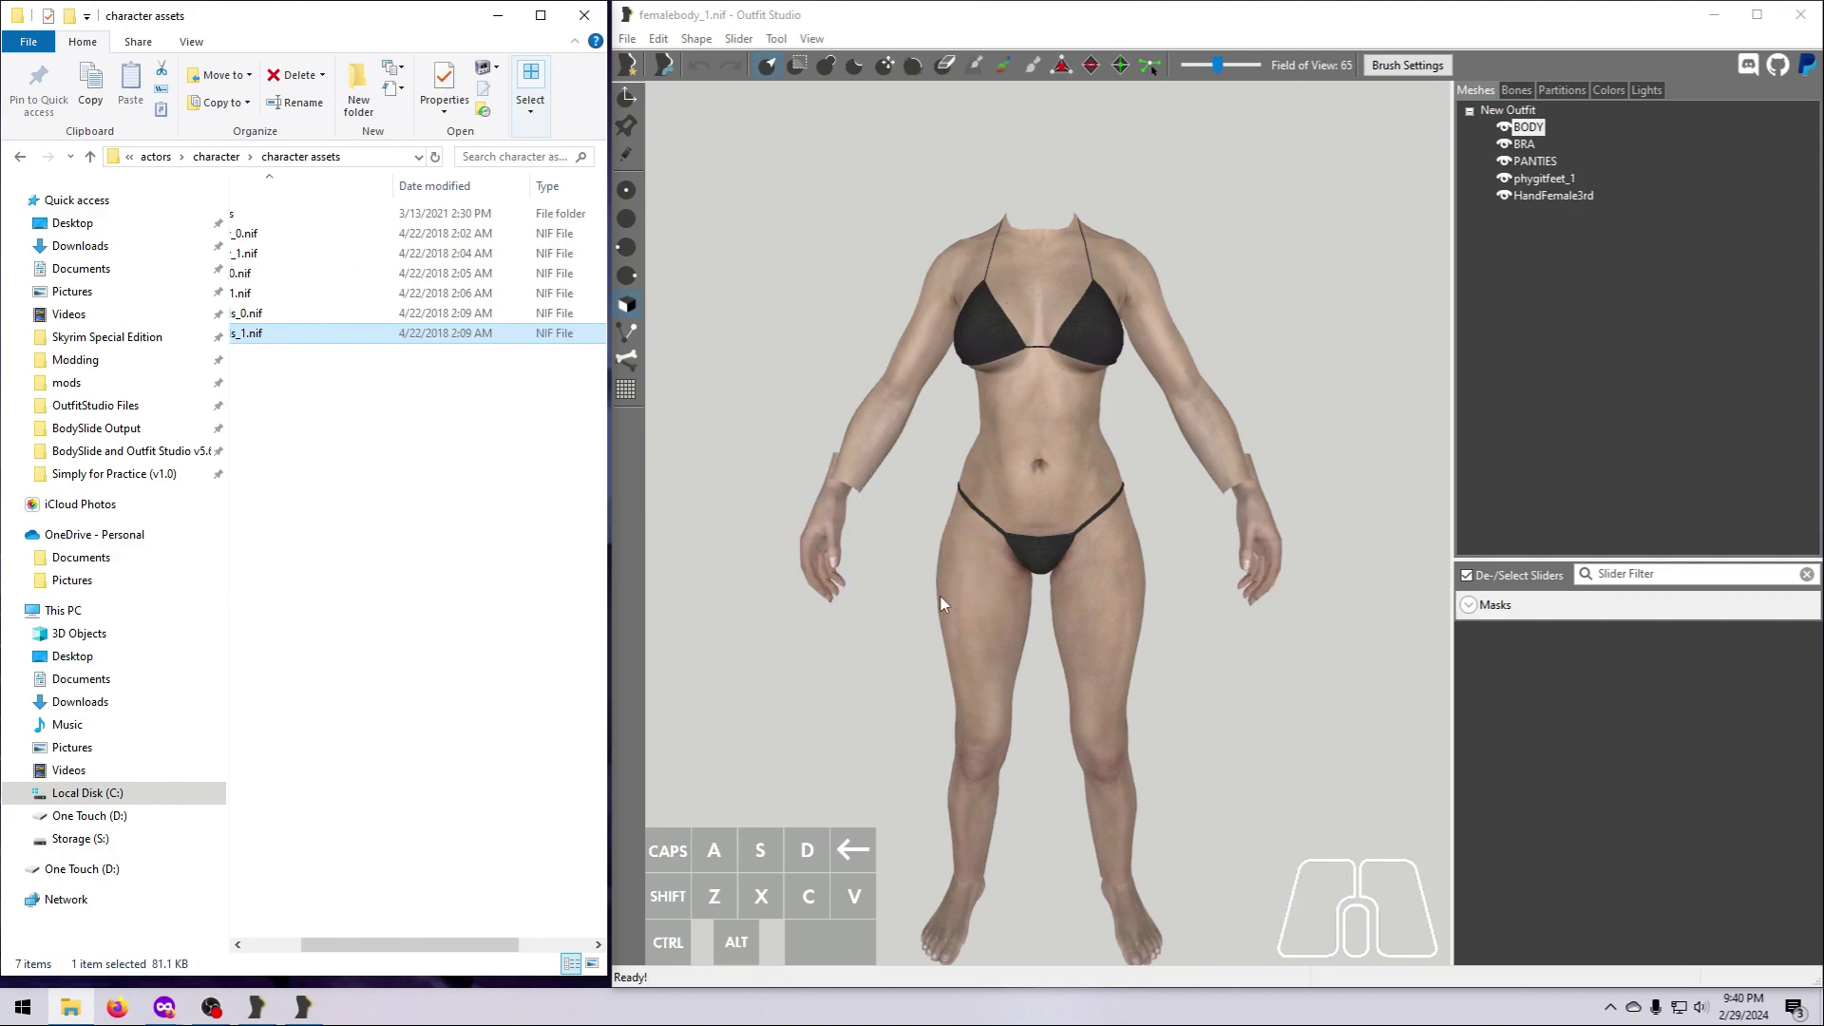
Bake the pose into the mesh, update bad-bone skins, and reset transforms
click(1514, 91)
click(1467, 743)
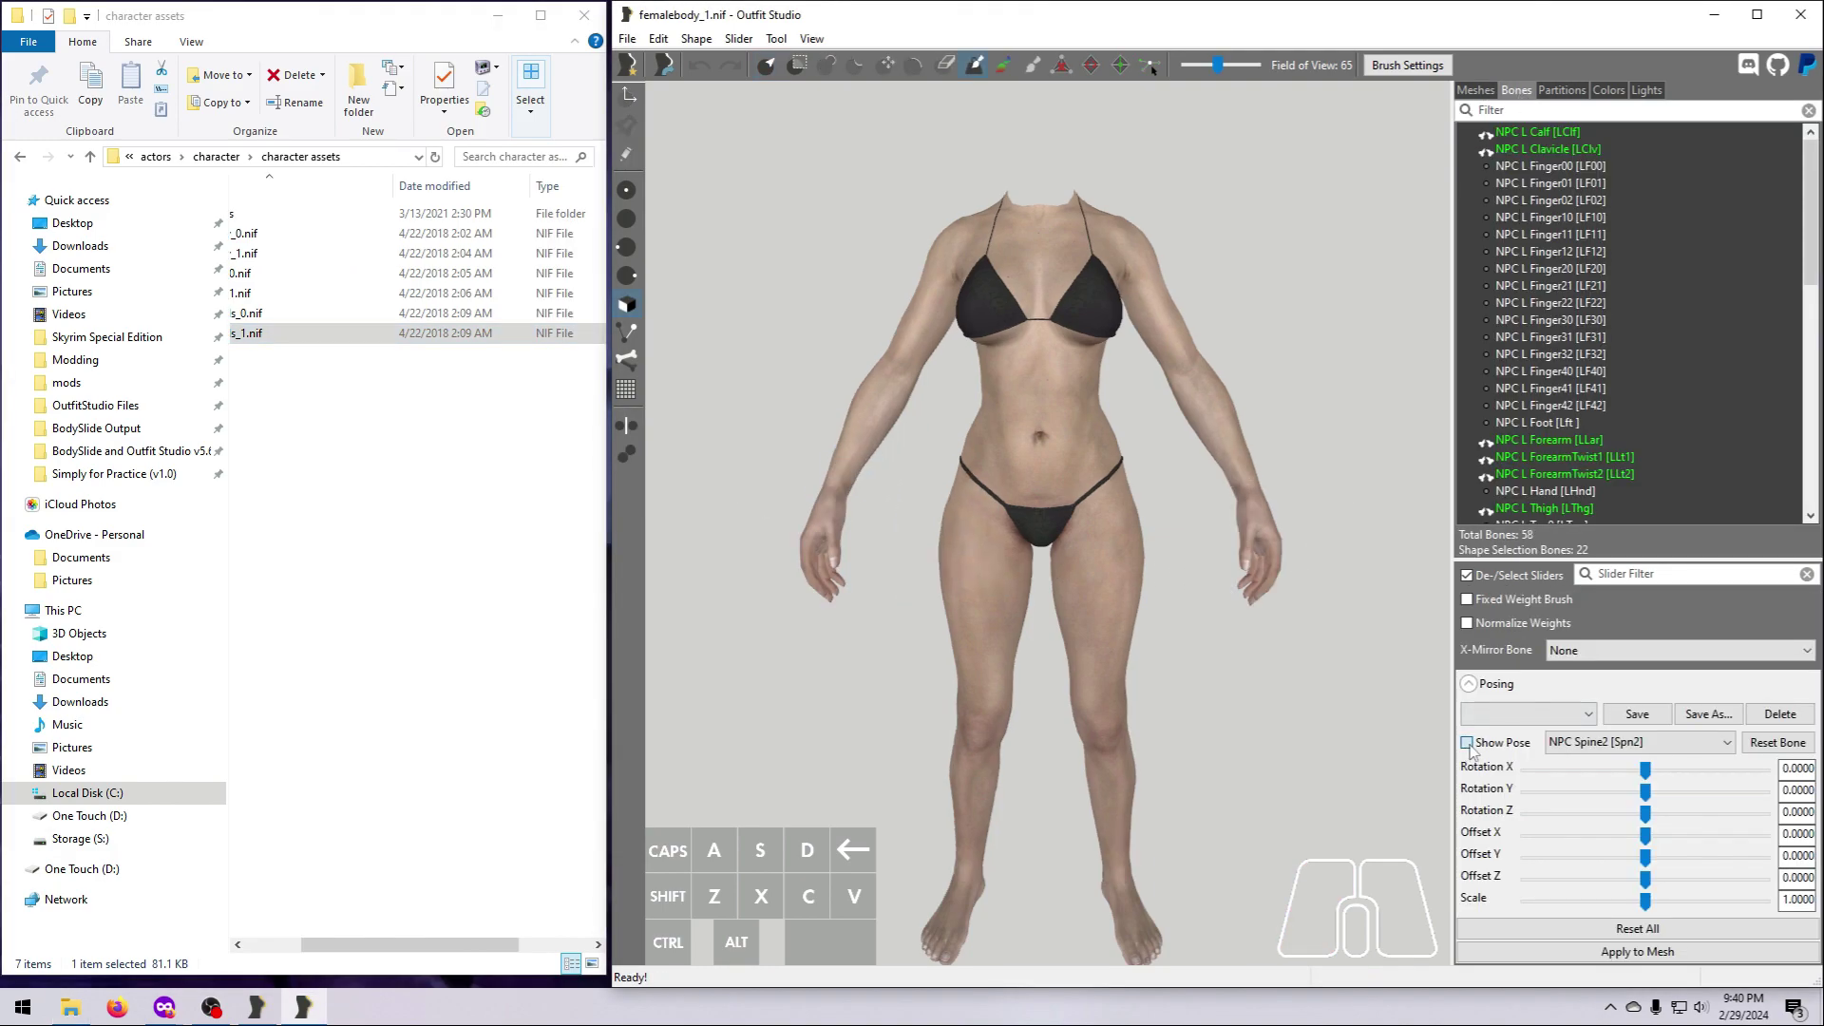
click(1580, 954)
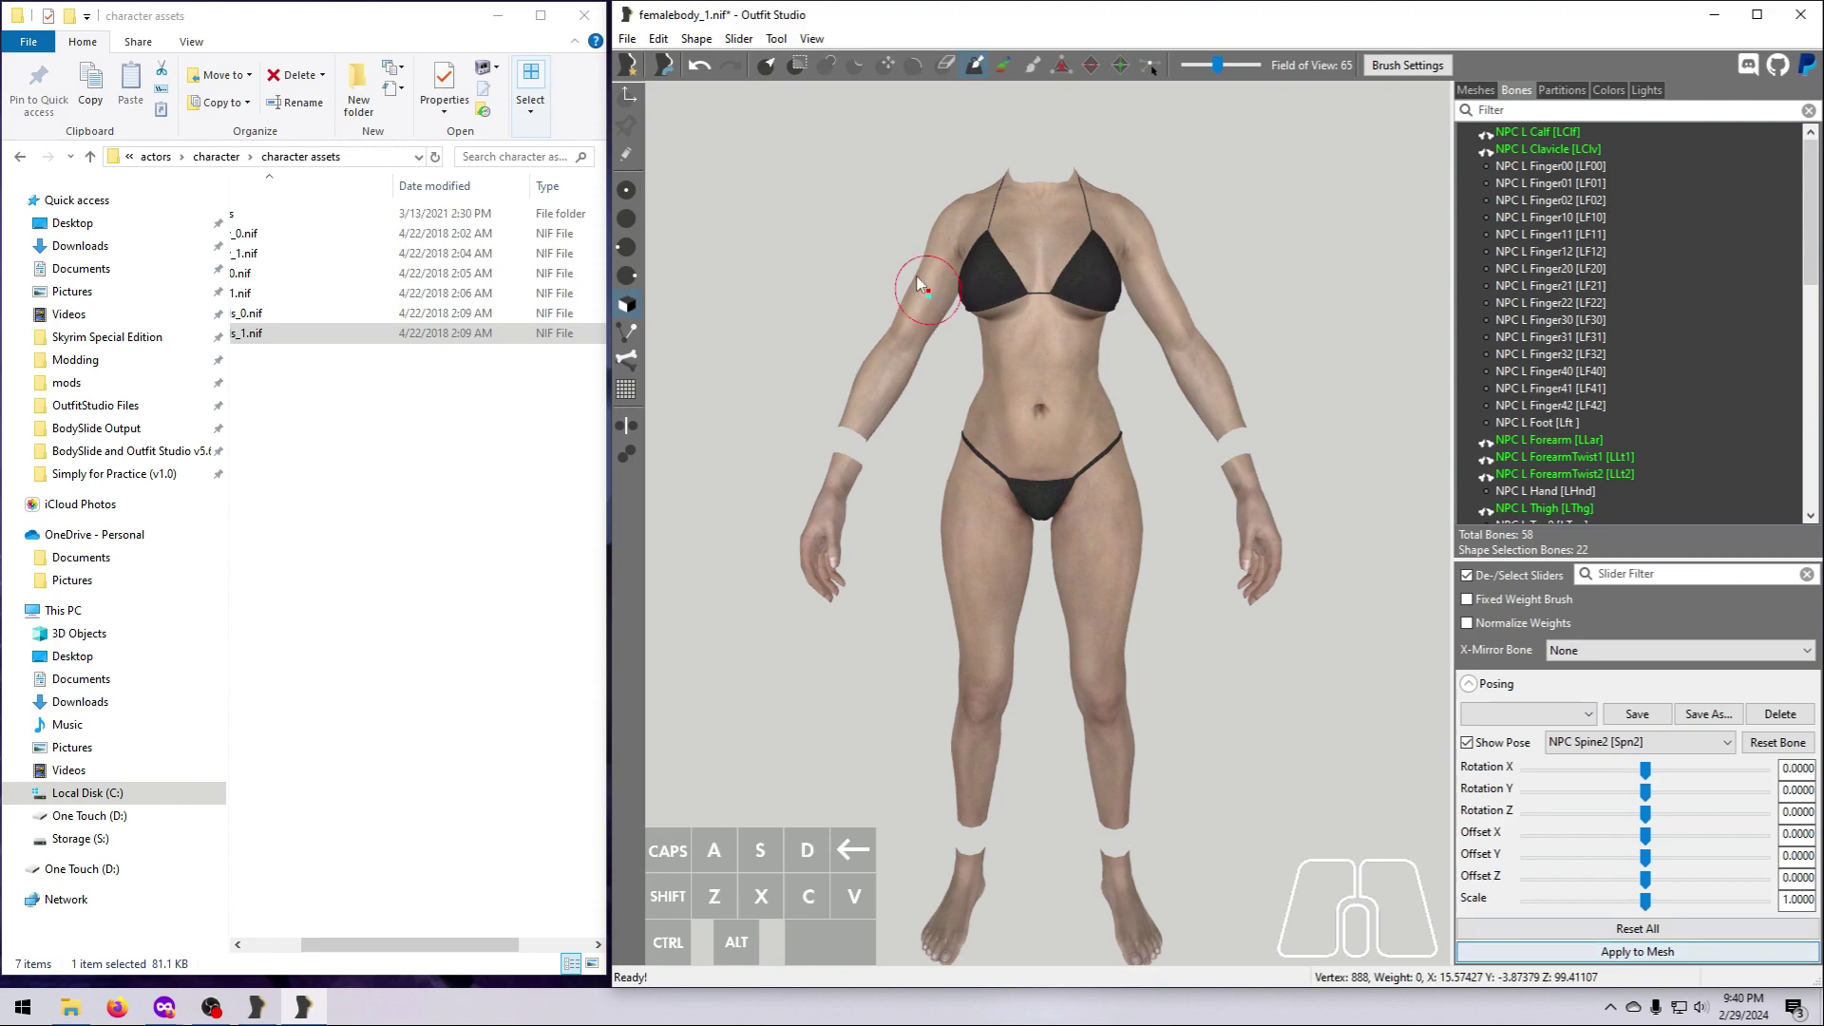
click(696, 39)
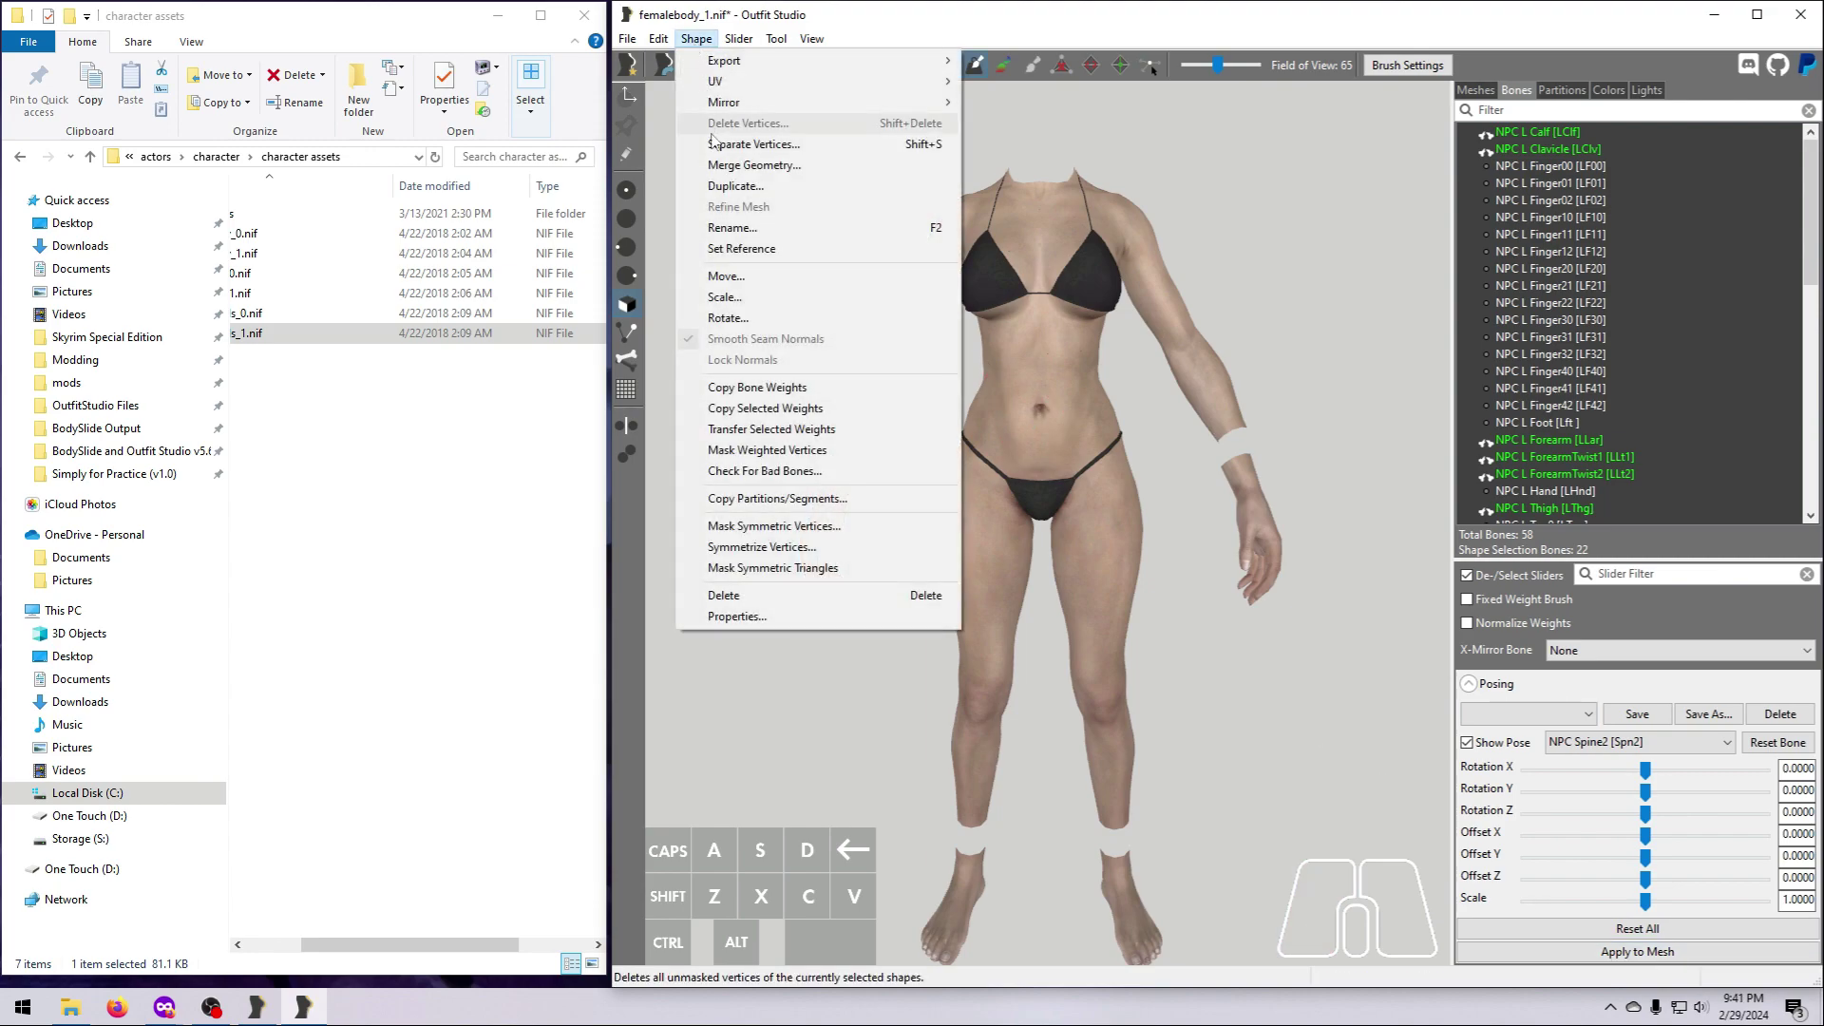
click(765, 471)
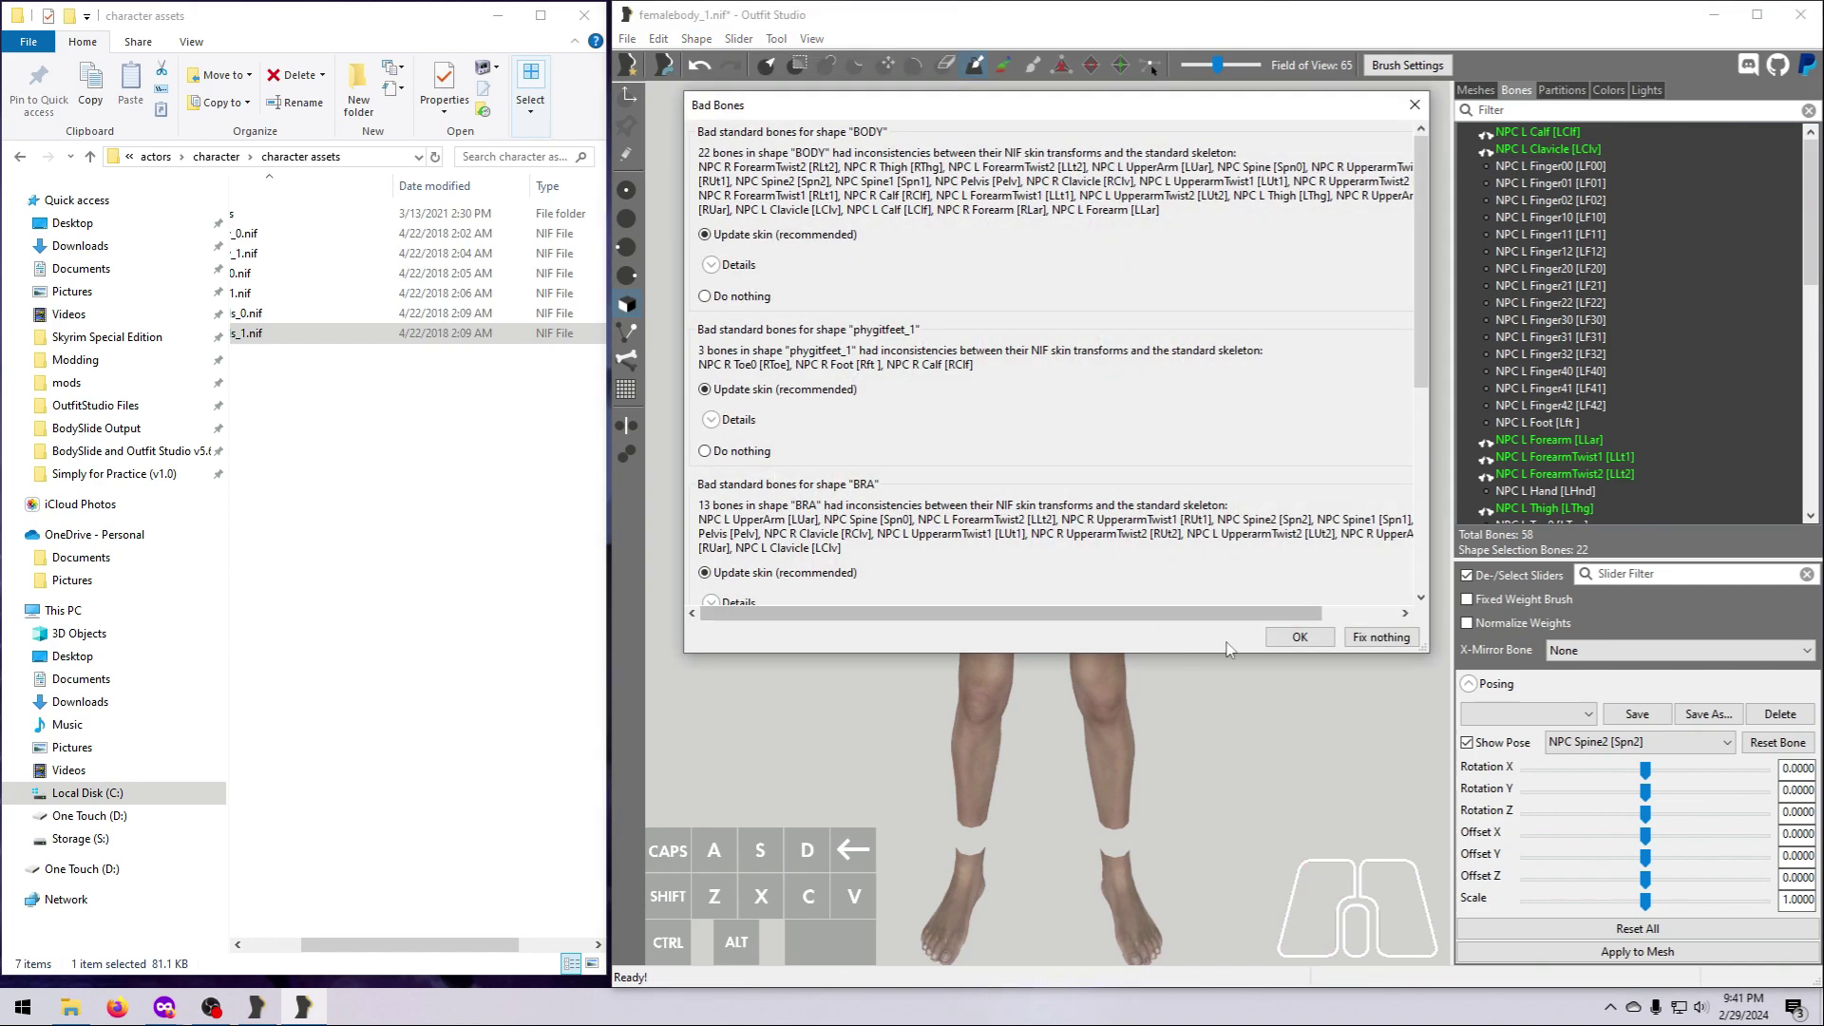
click(1282, 637)
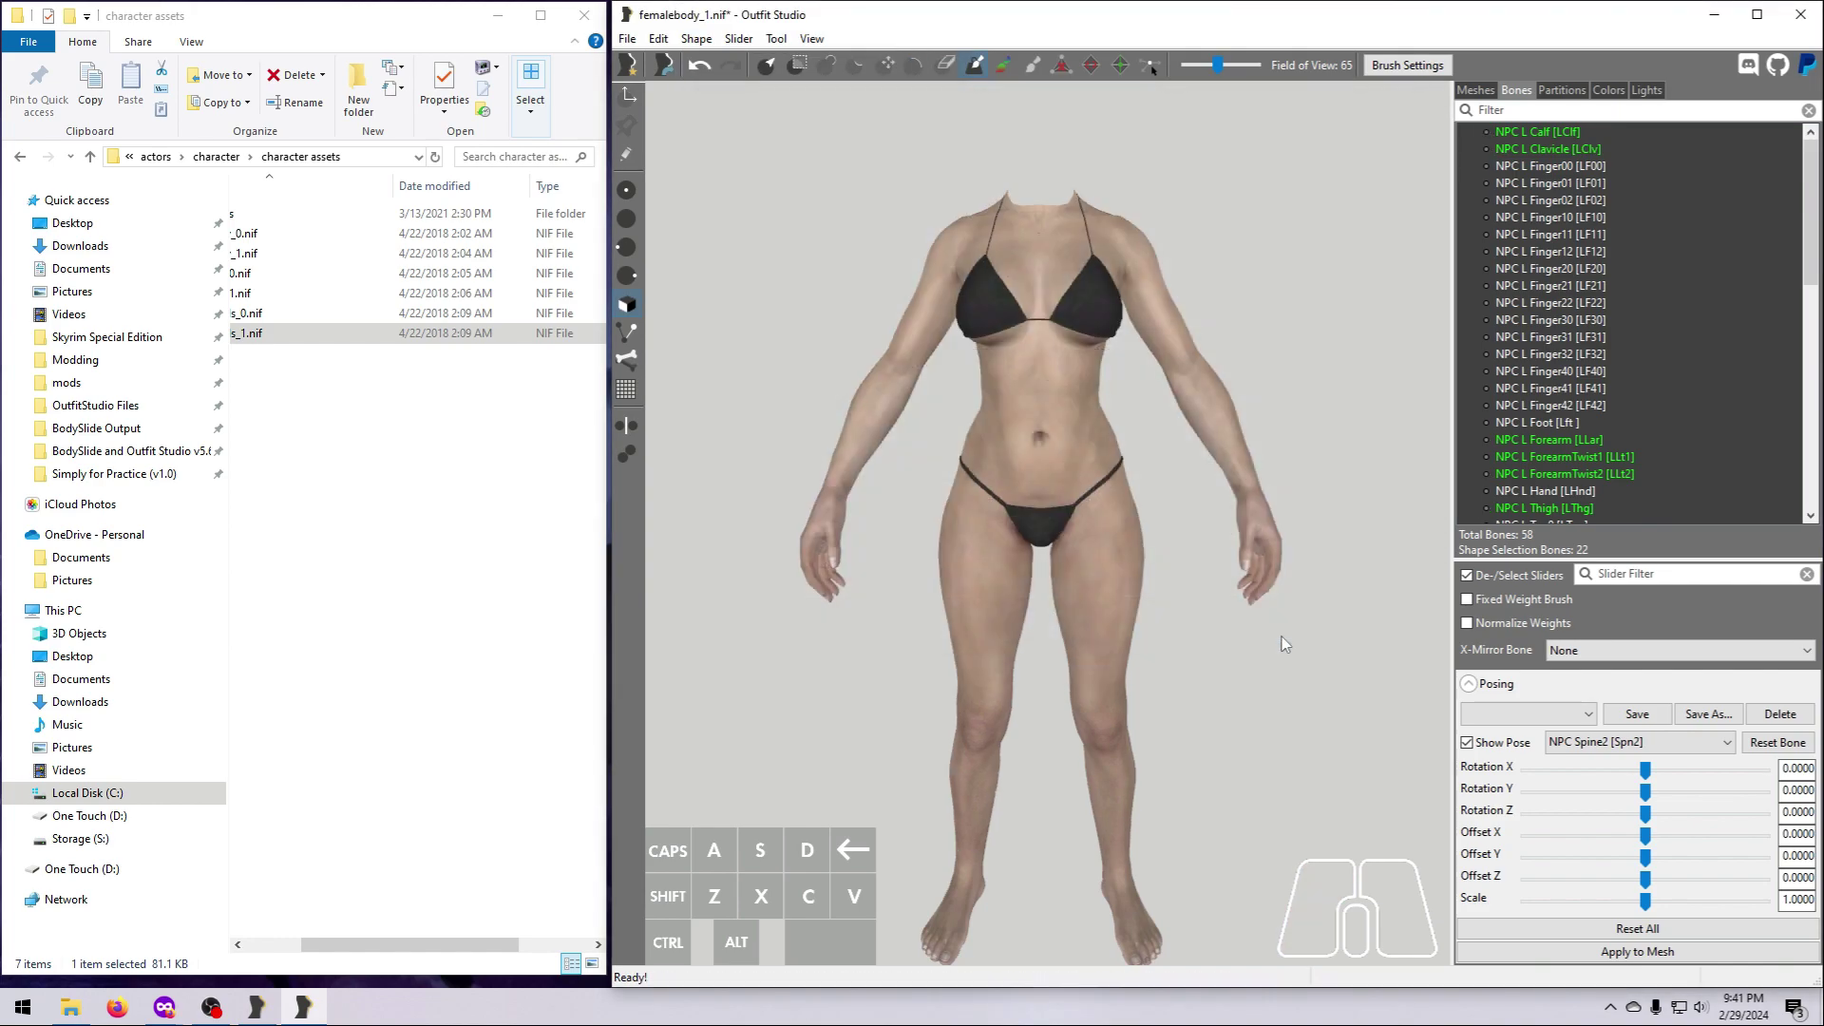
click(657, 38)
click(715, 283)
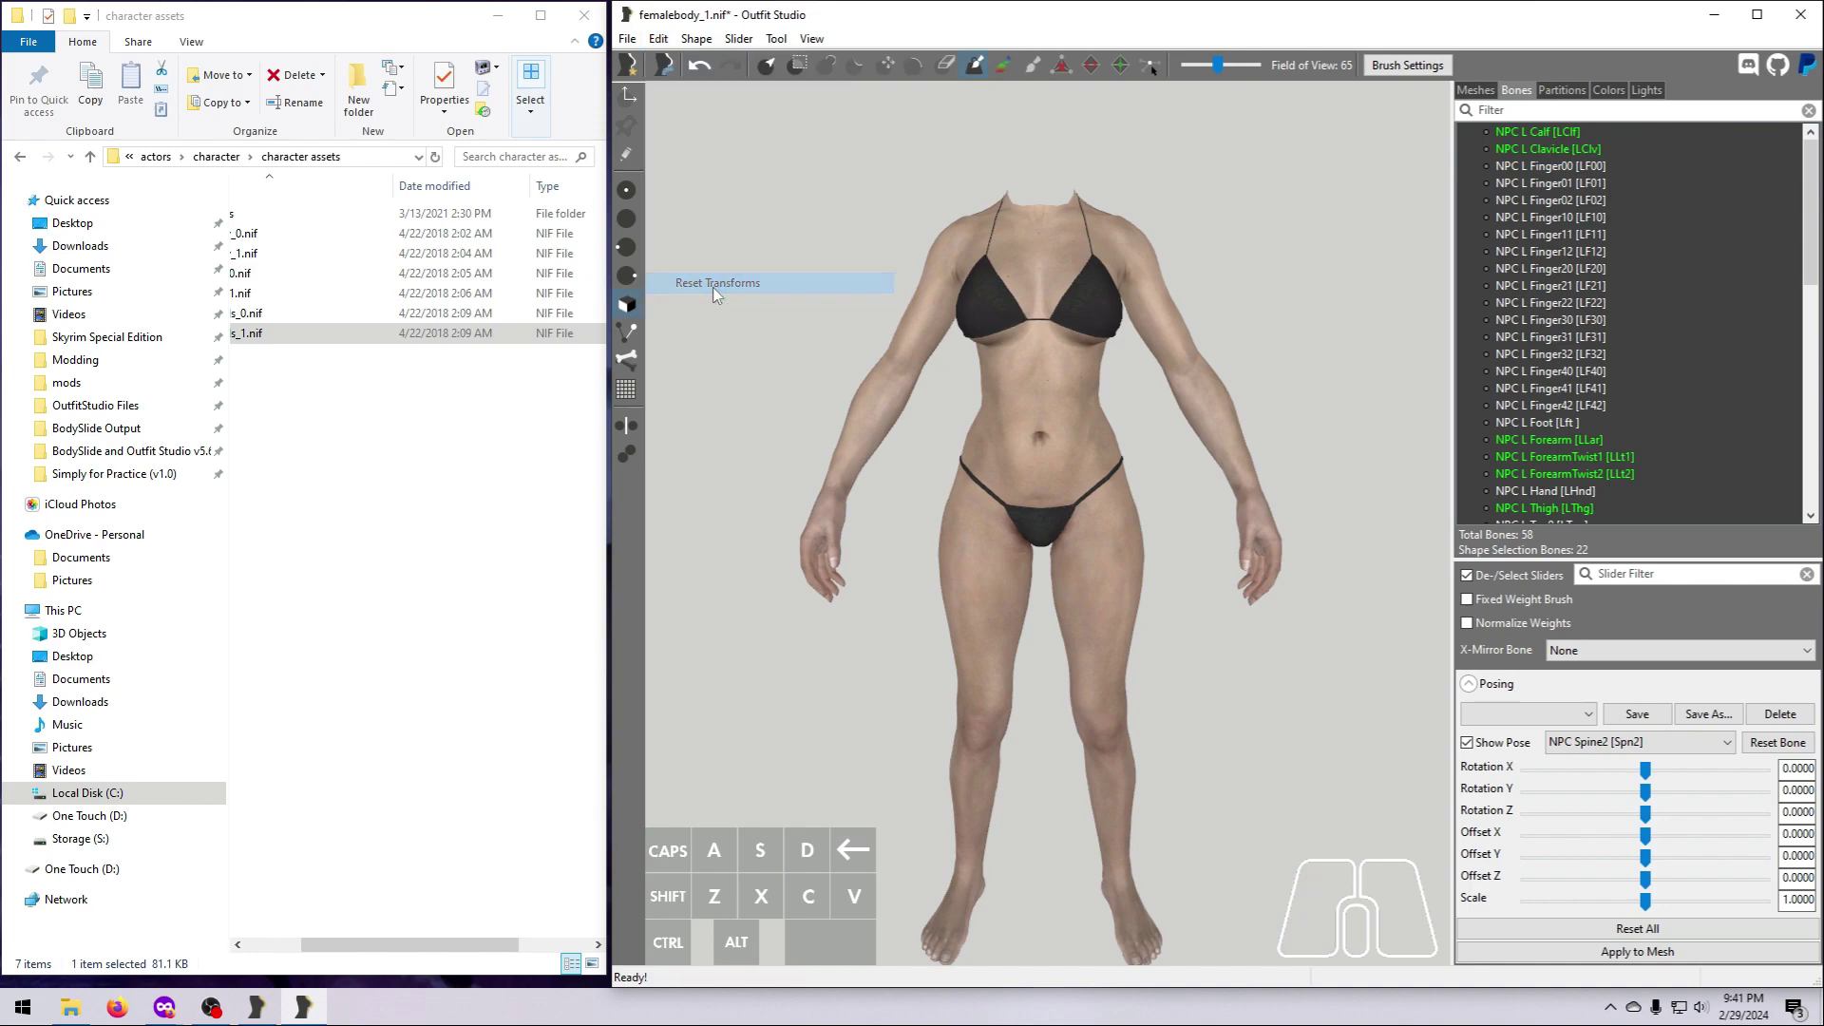
click(1473, 90)
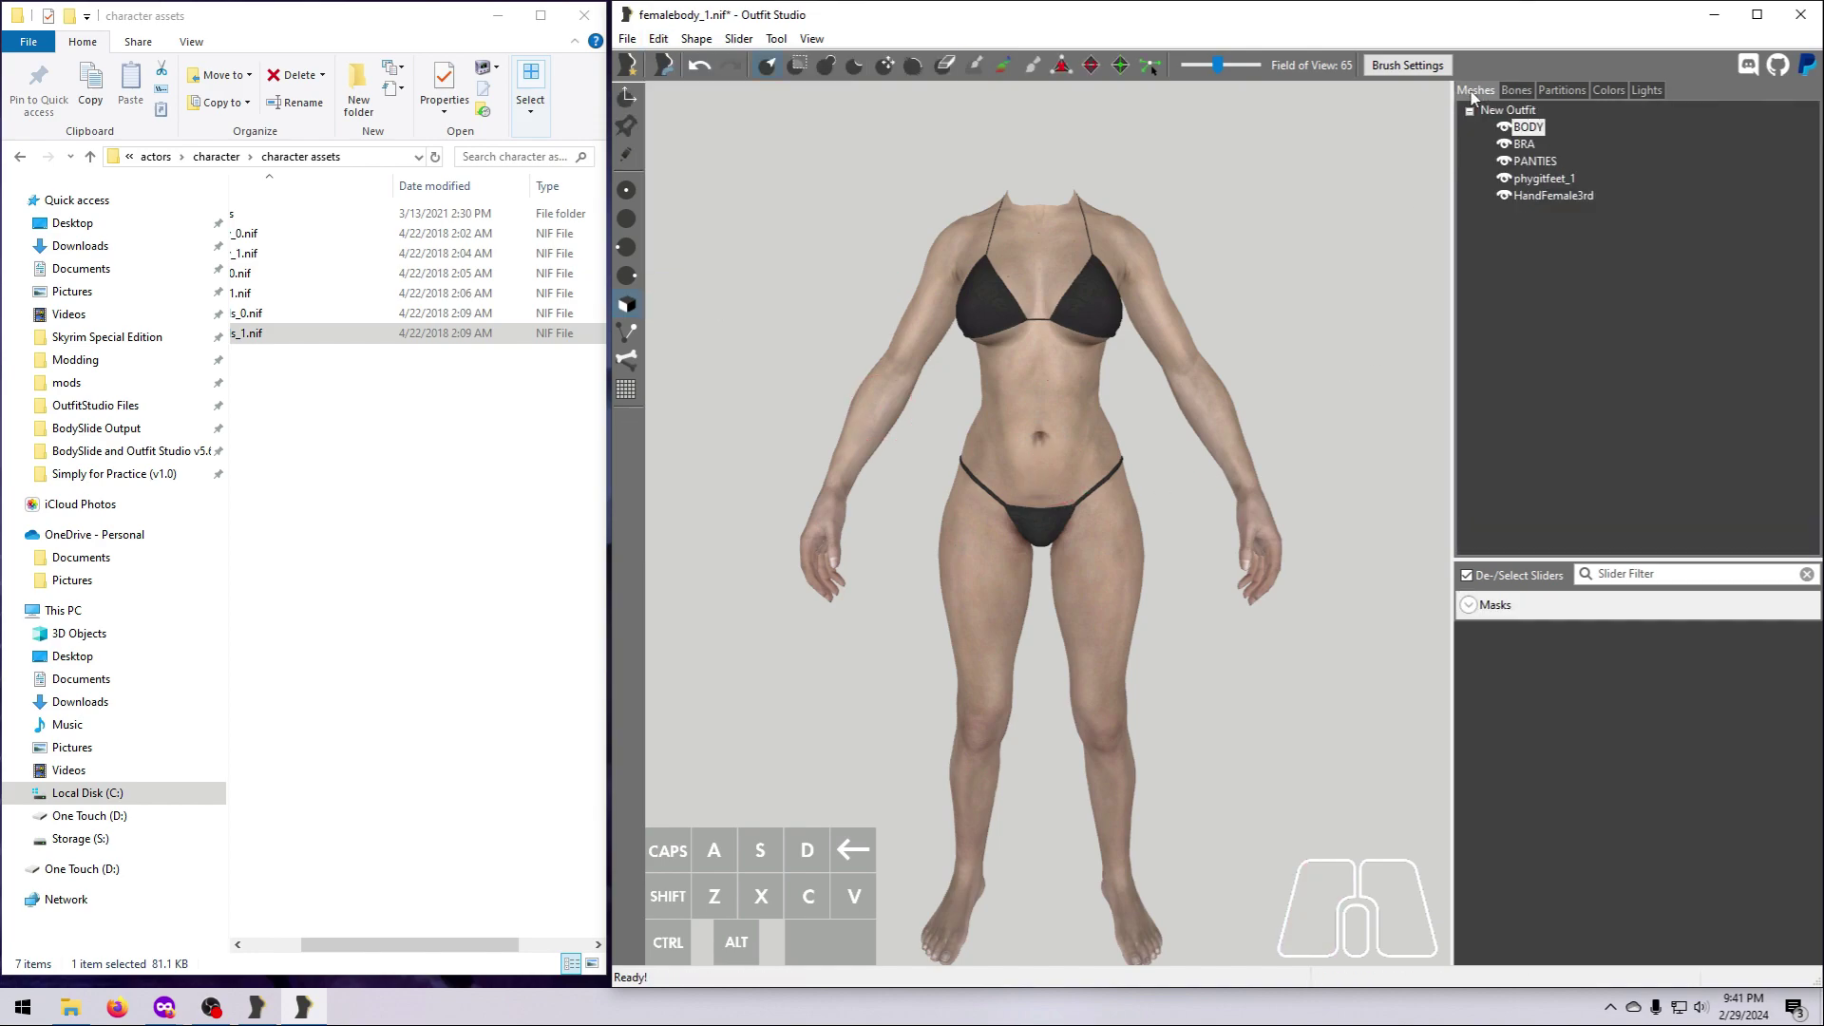
Remove the shaders from HandFemale3rd, phygitfeet_1, PANTIES, BRA and BODY
double_click(1553, 195)
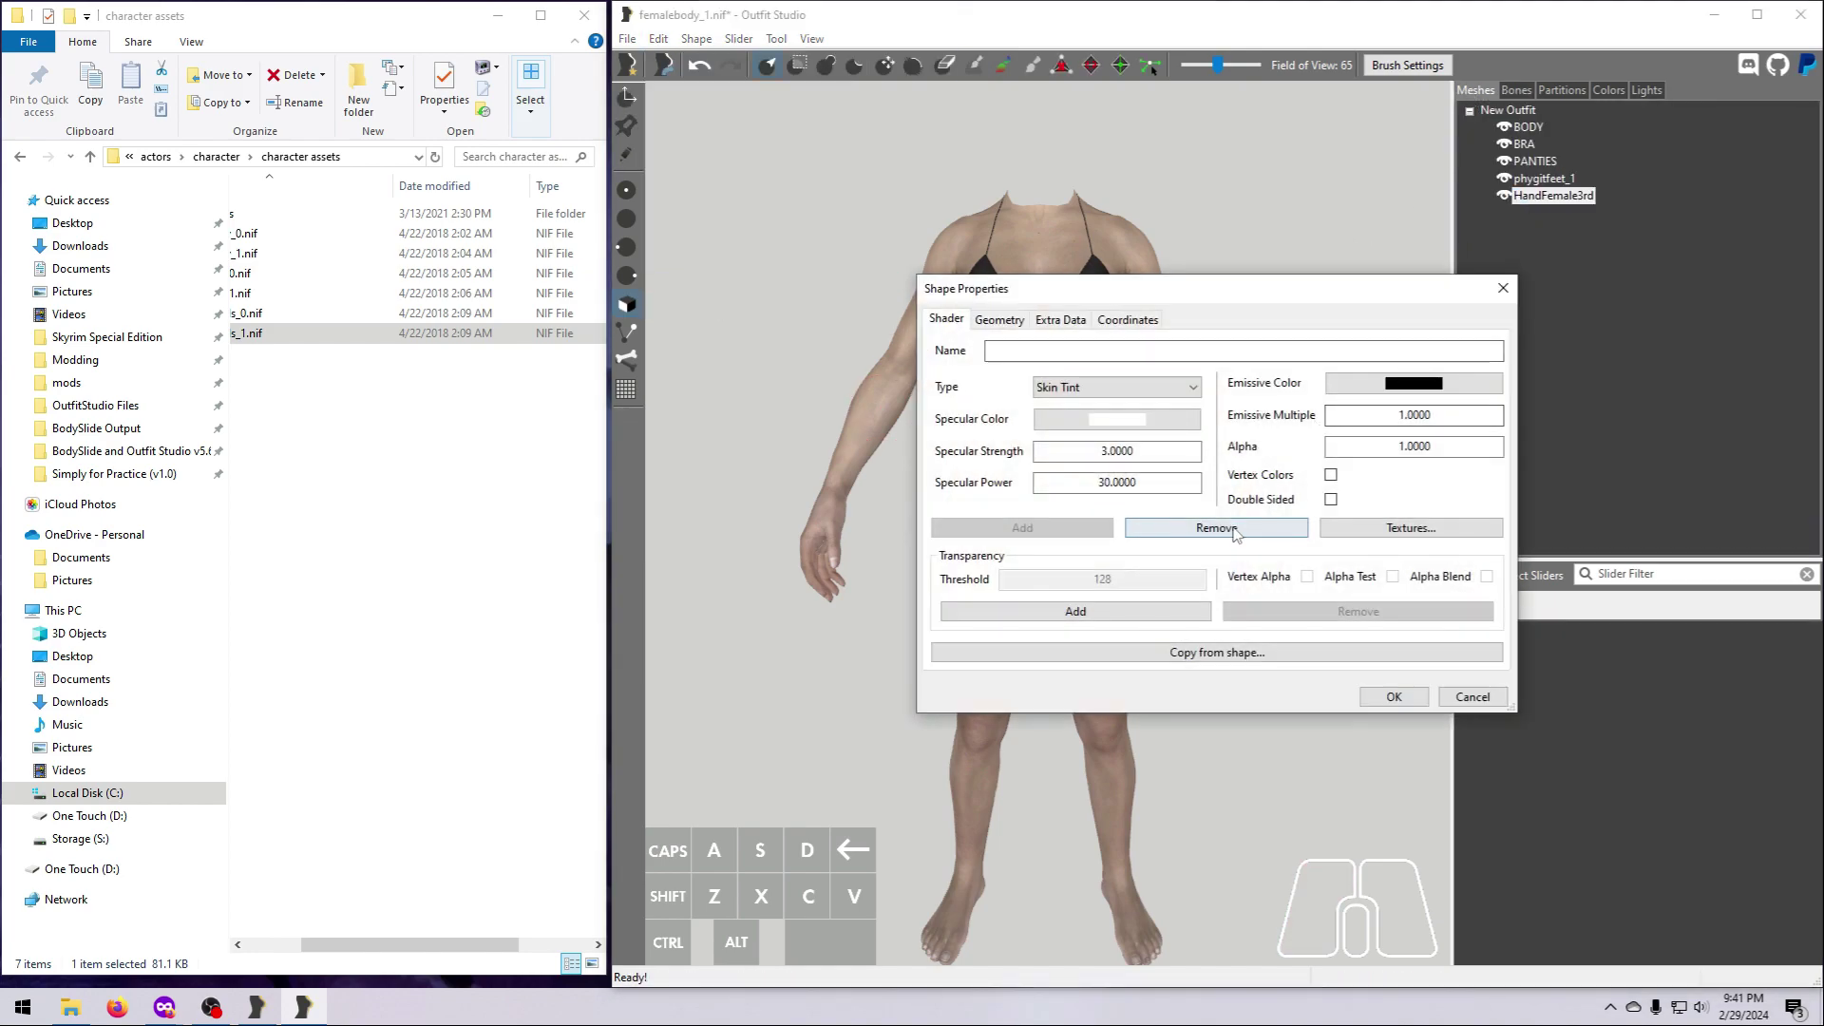
click(1394, 697)
double_click(1544, 178)
click(1394, 696)
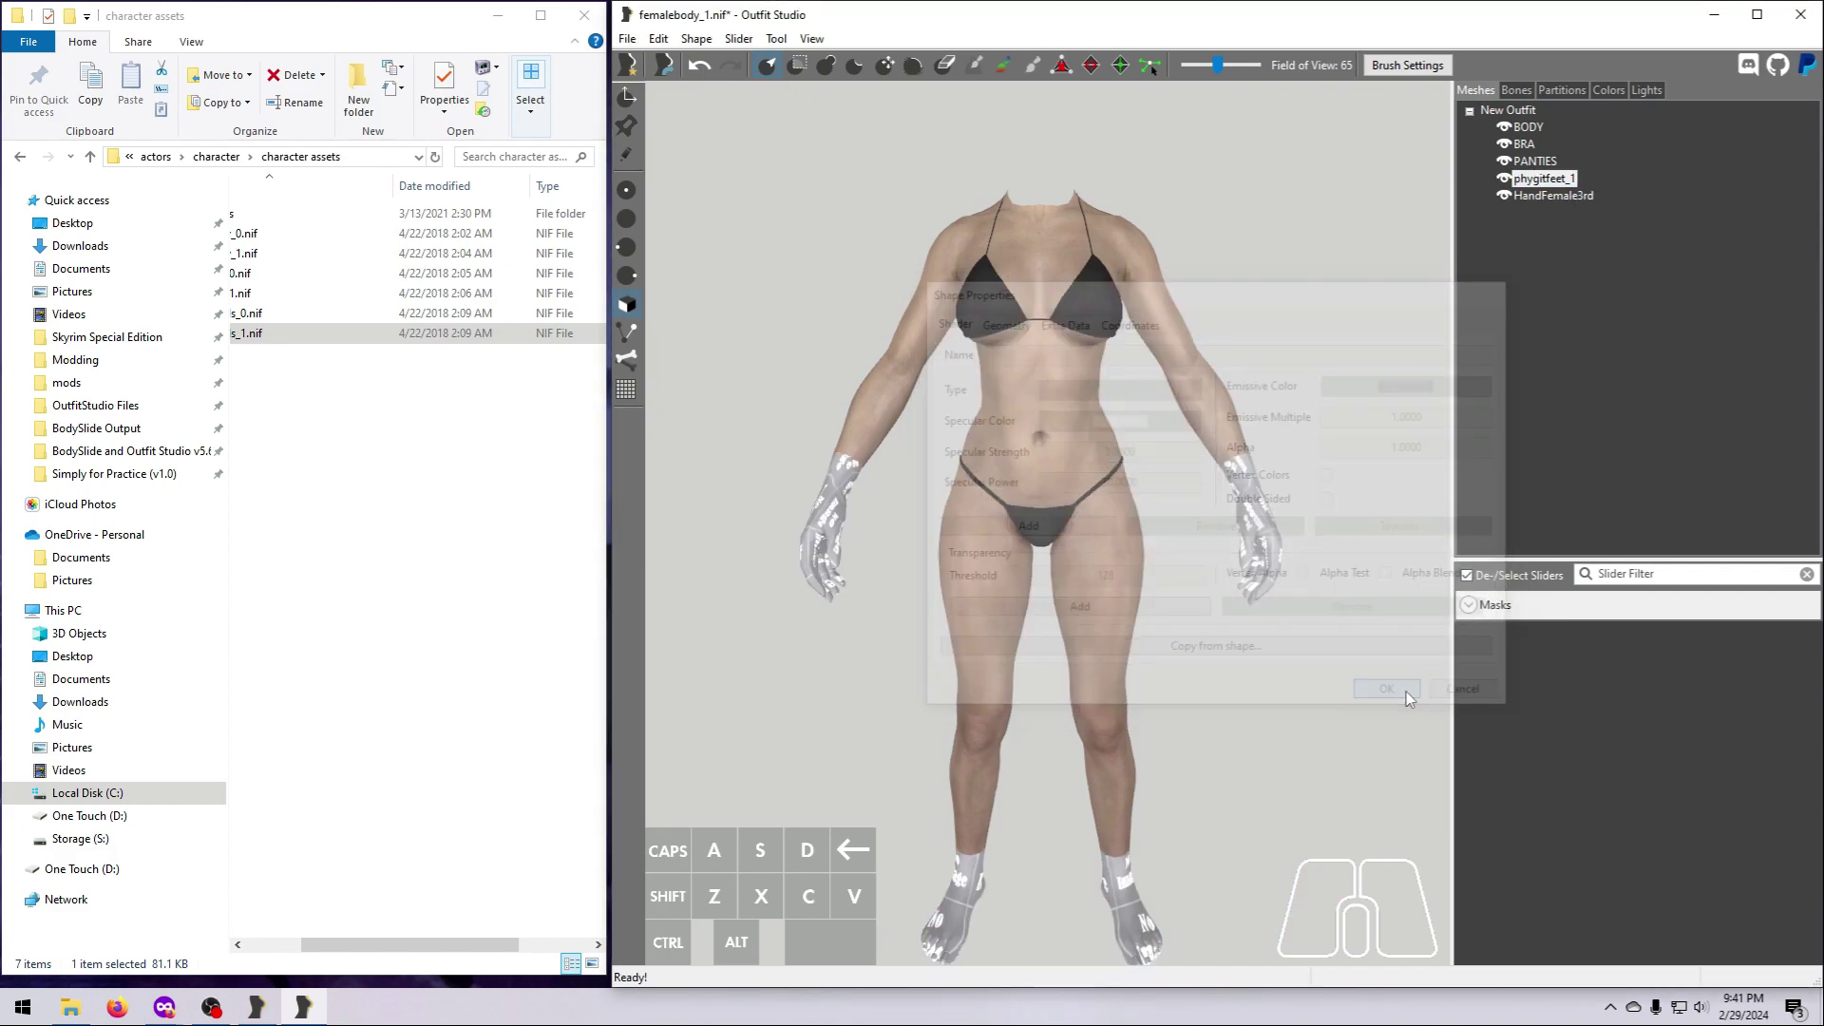
double_click(1534, 162)
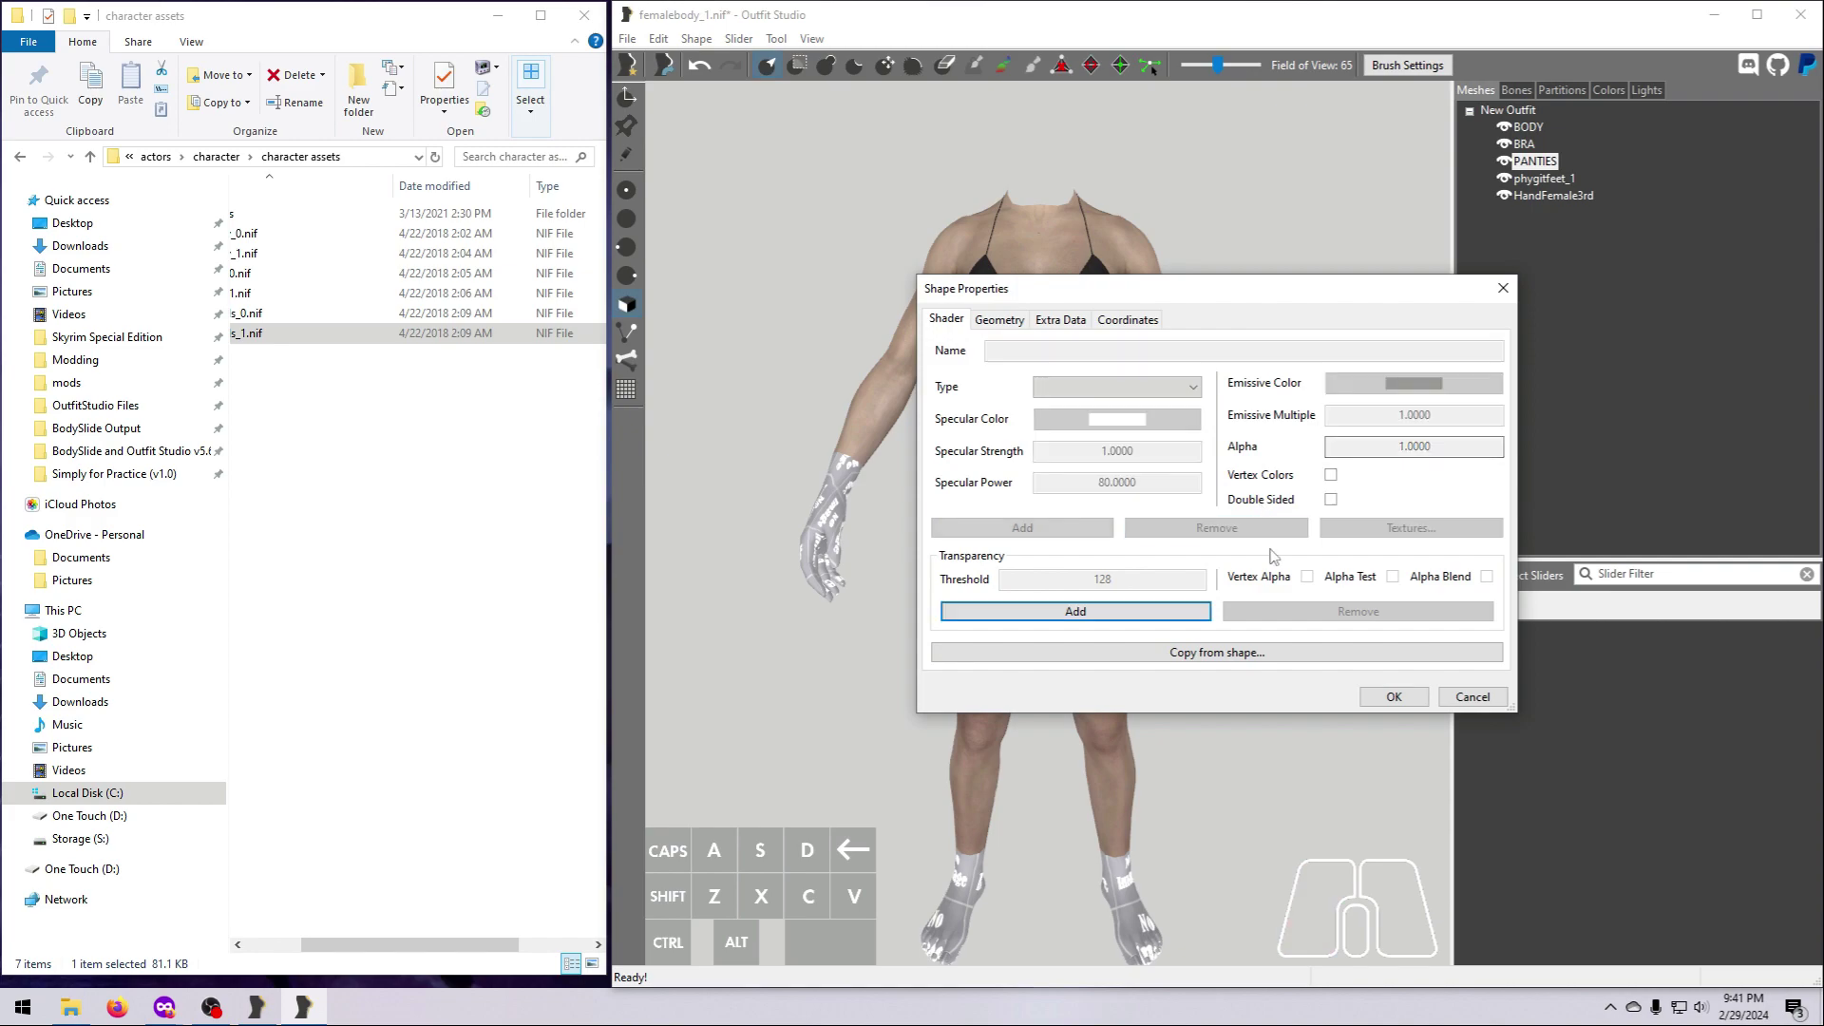
click(1394, 697)
double_click(1523, 145)
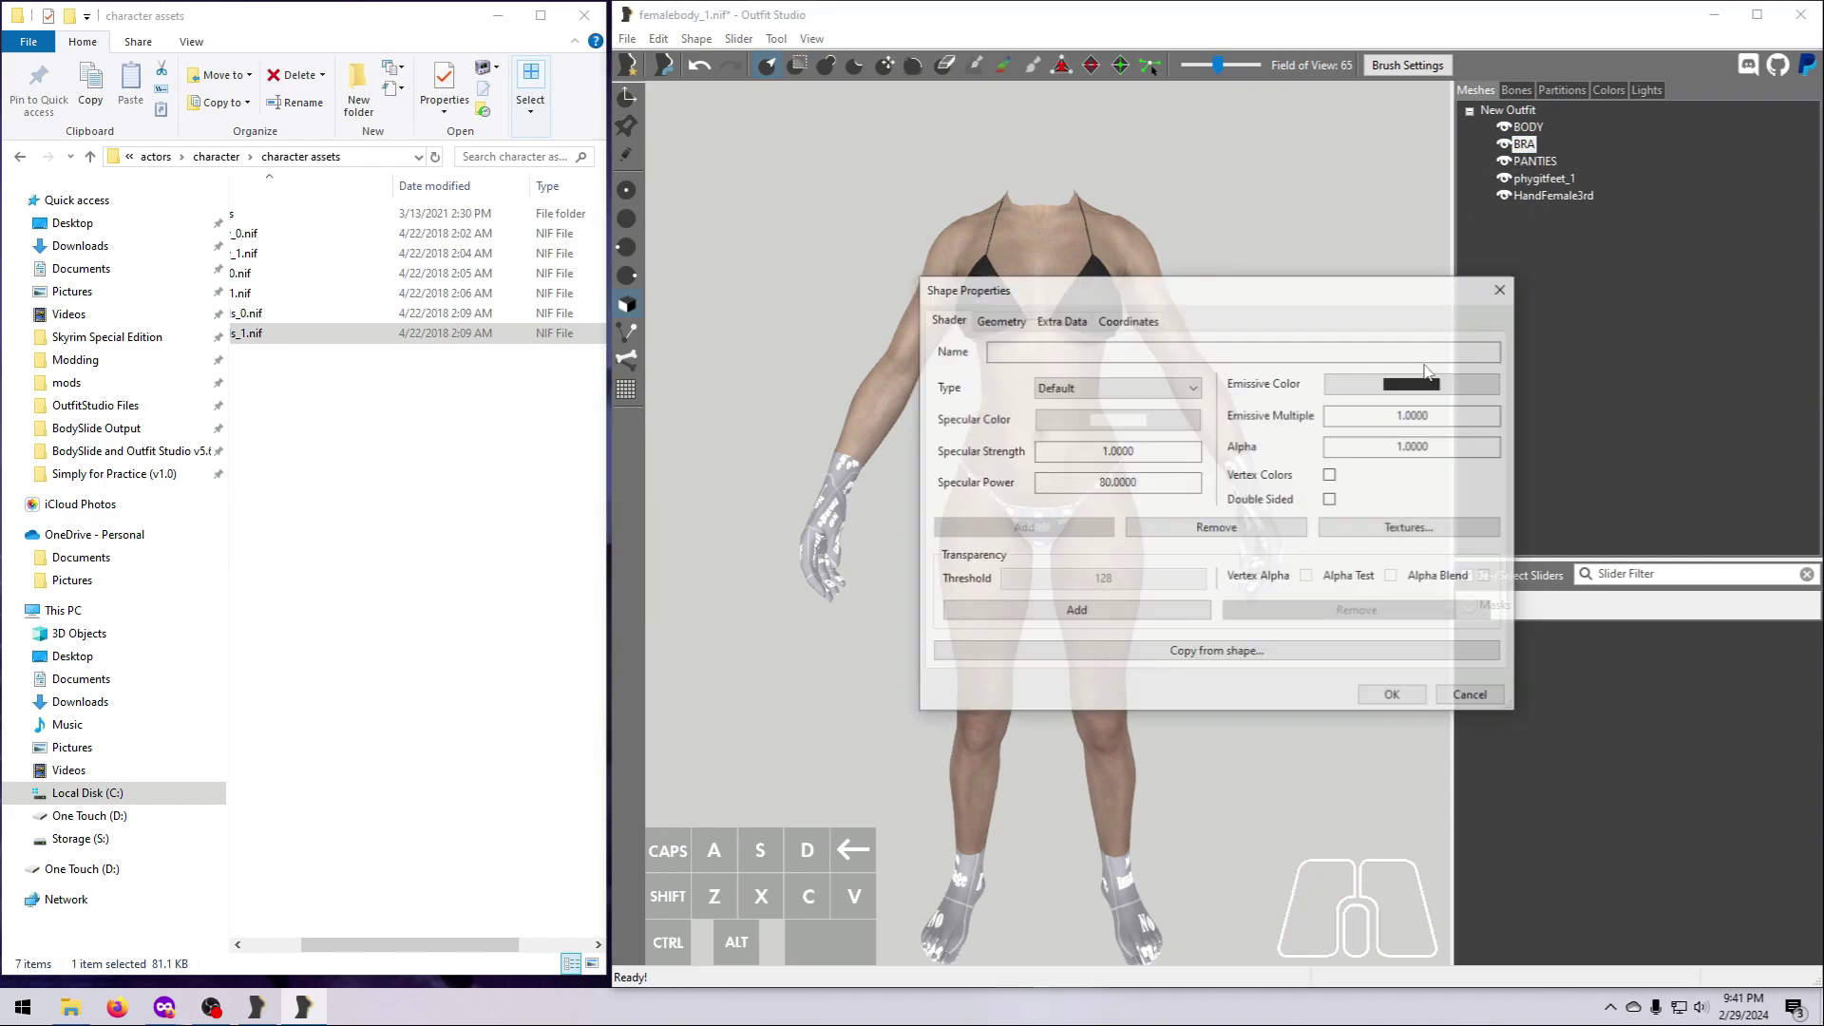
click(1394, 699)
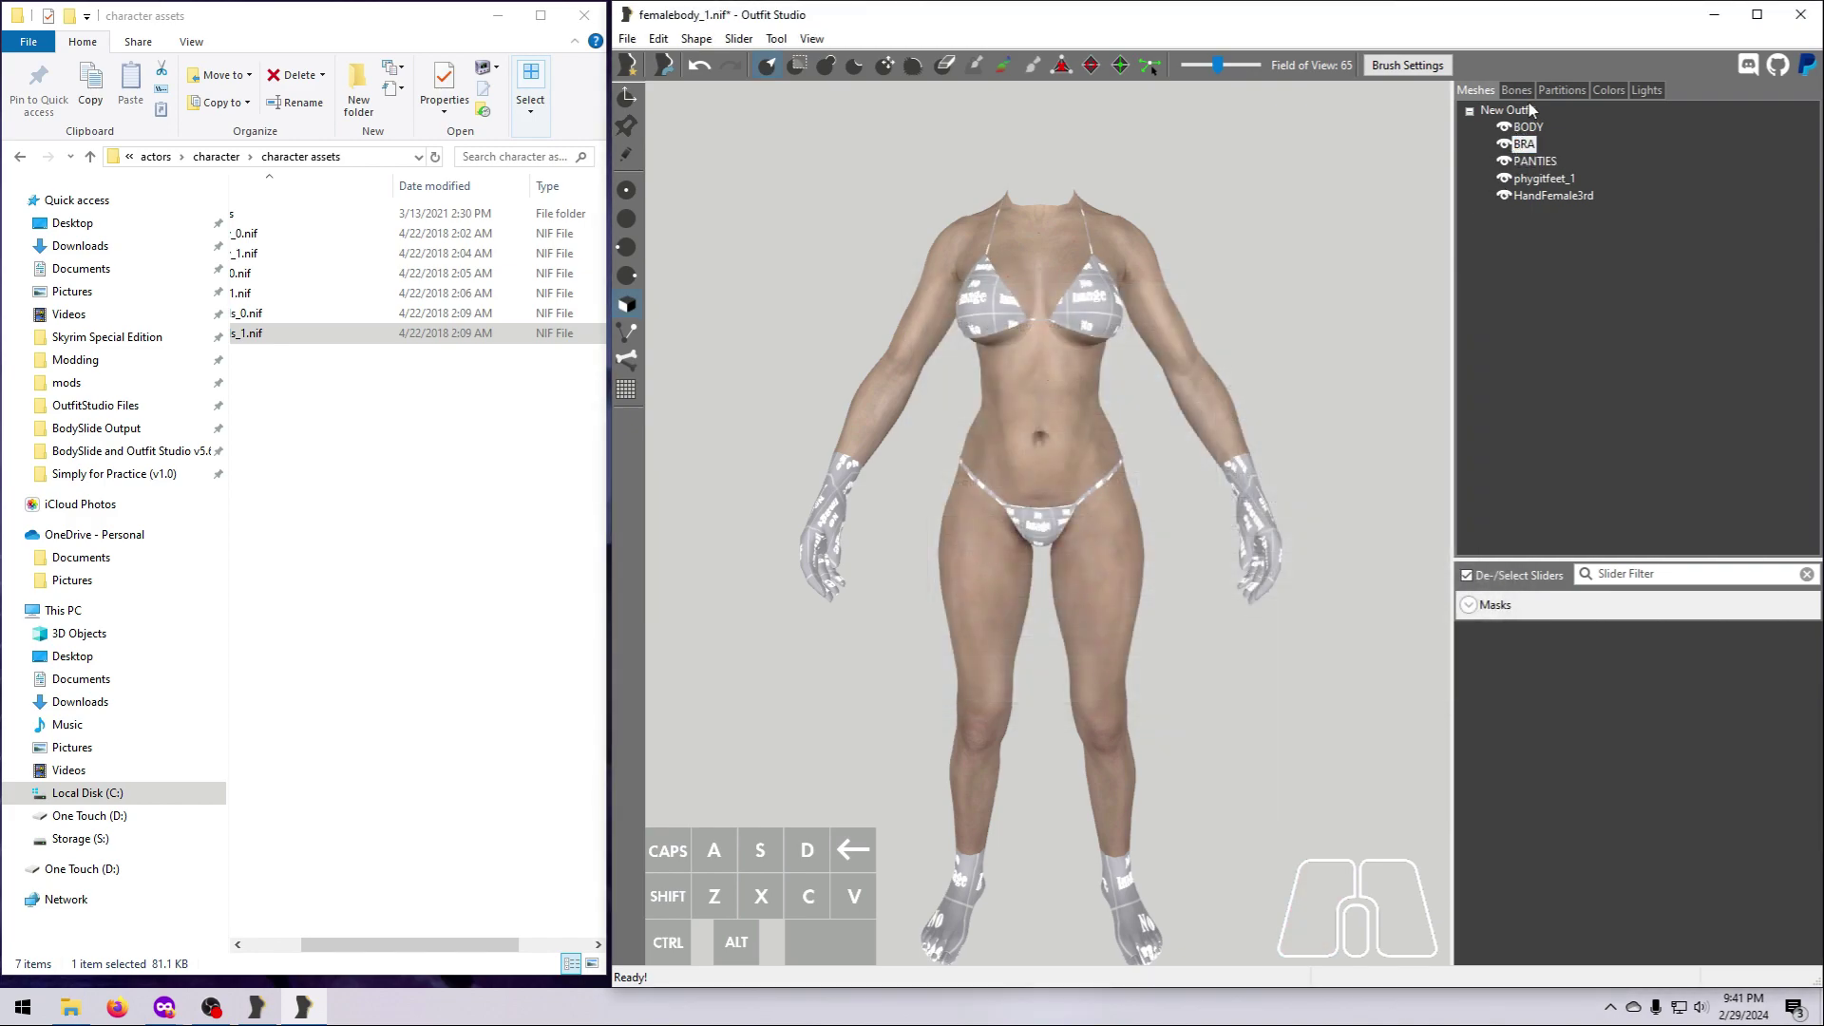
double_click(1526, 127)
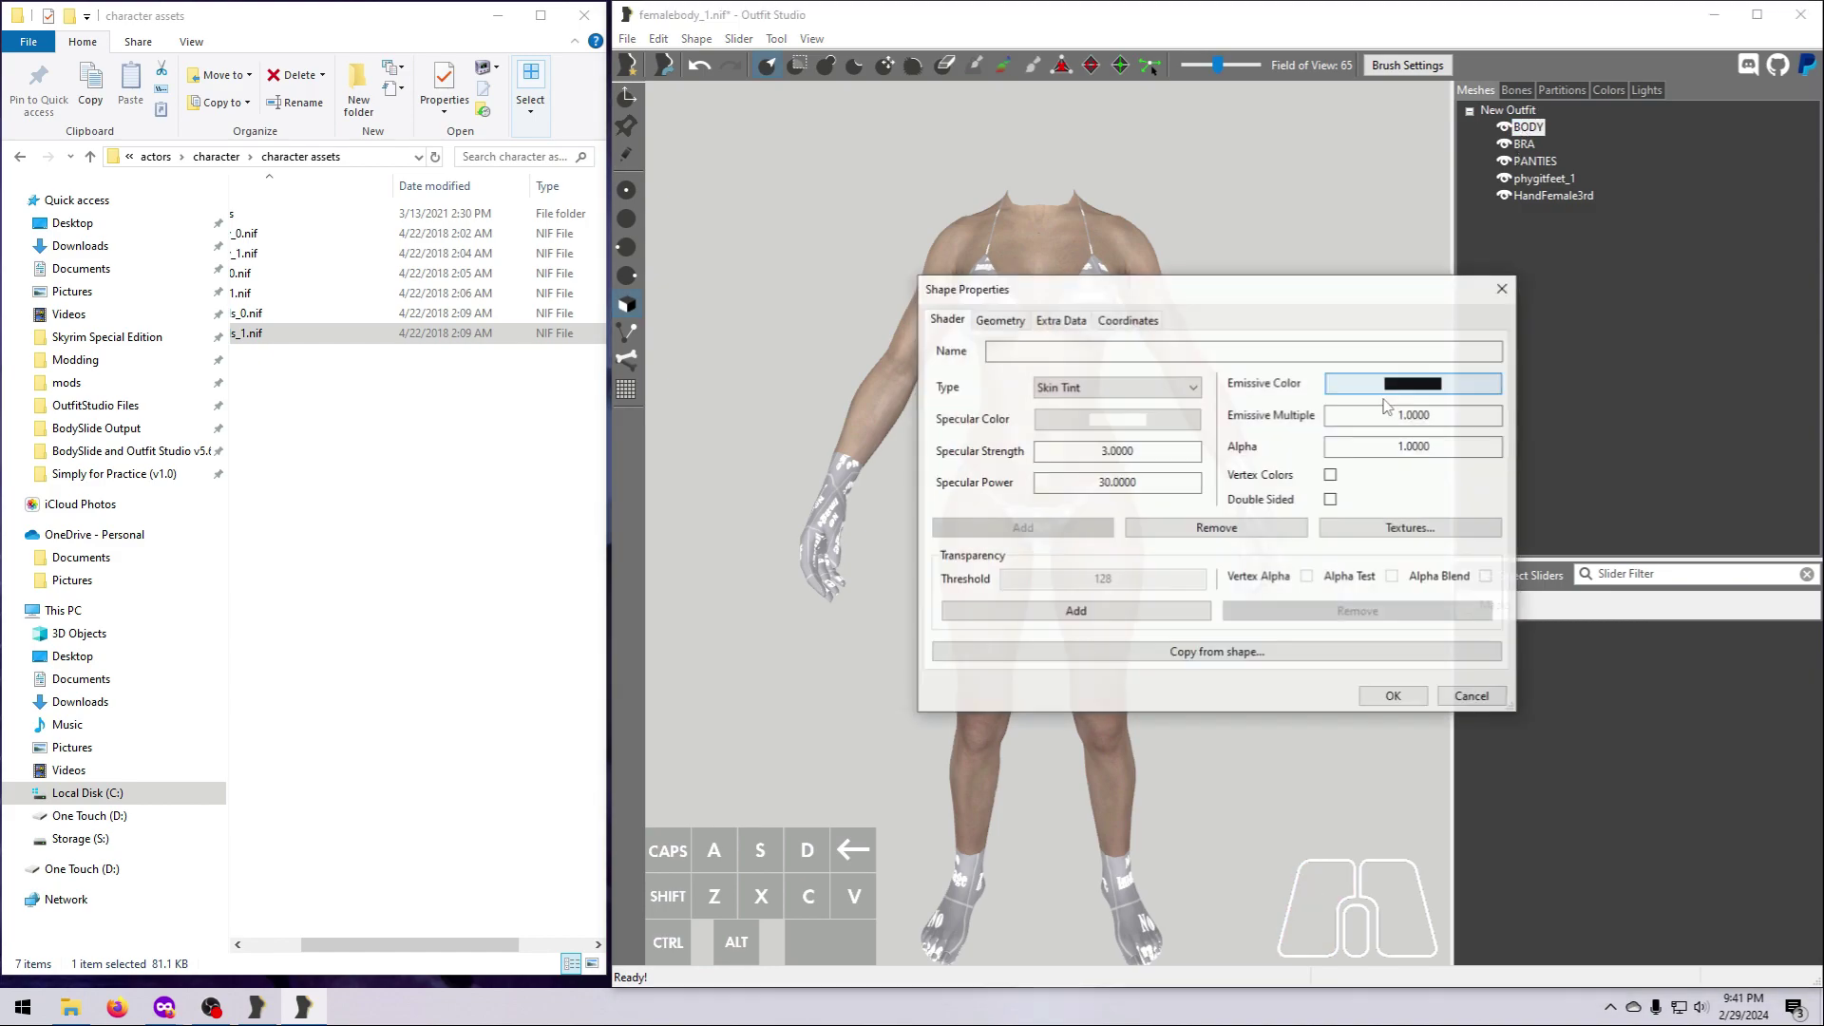
click(1390, 693)
Set the HandFemale3rd hands partition to 32 SBP_32_BODY and apply
click(1555, 196)
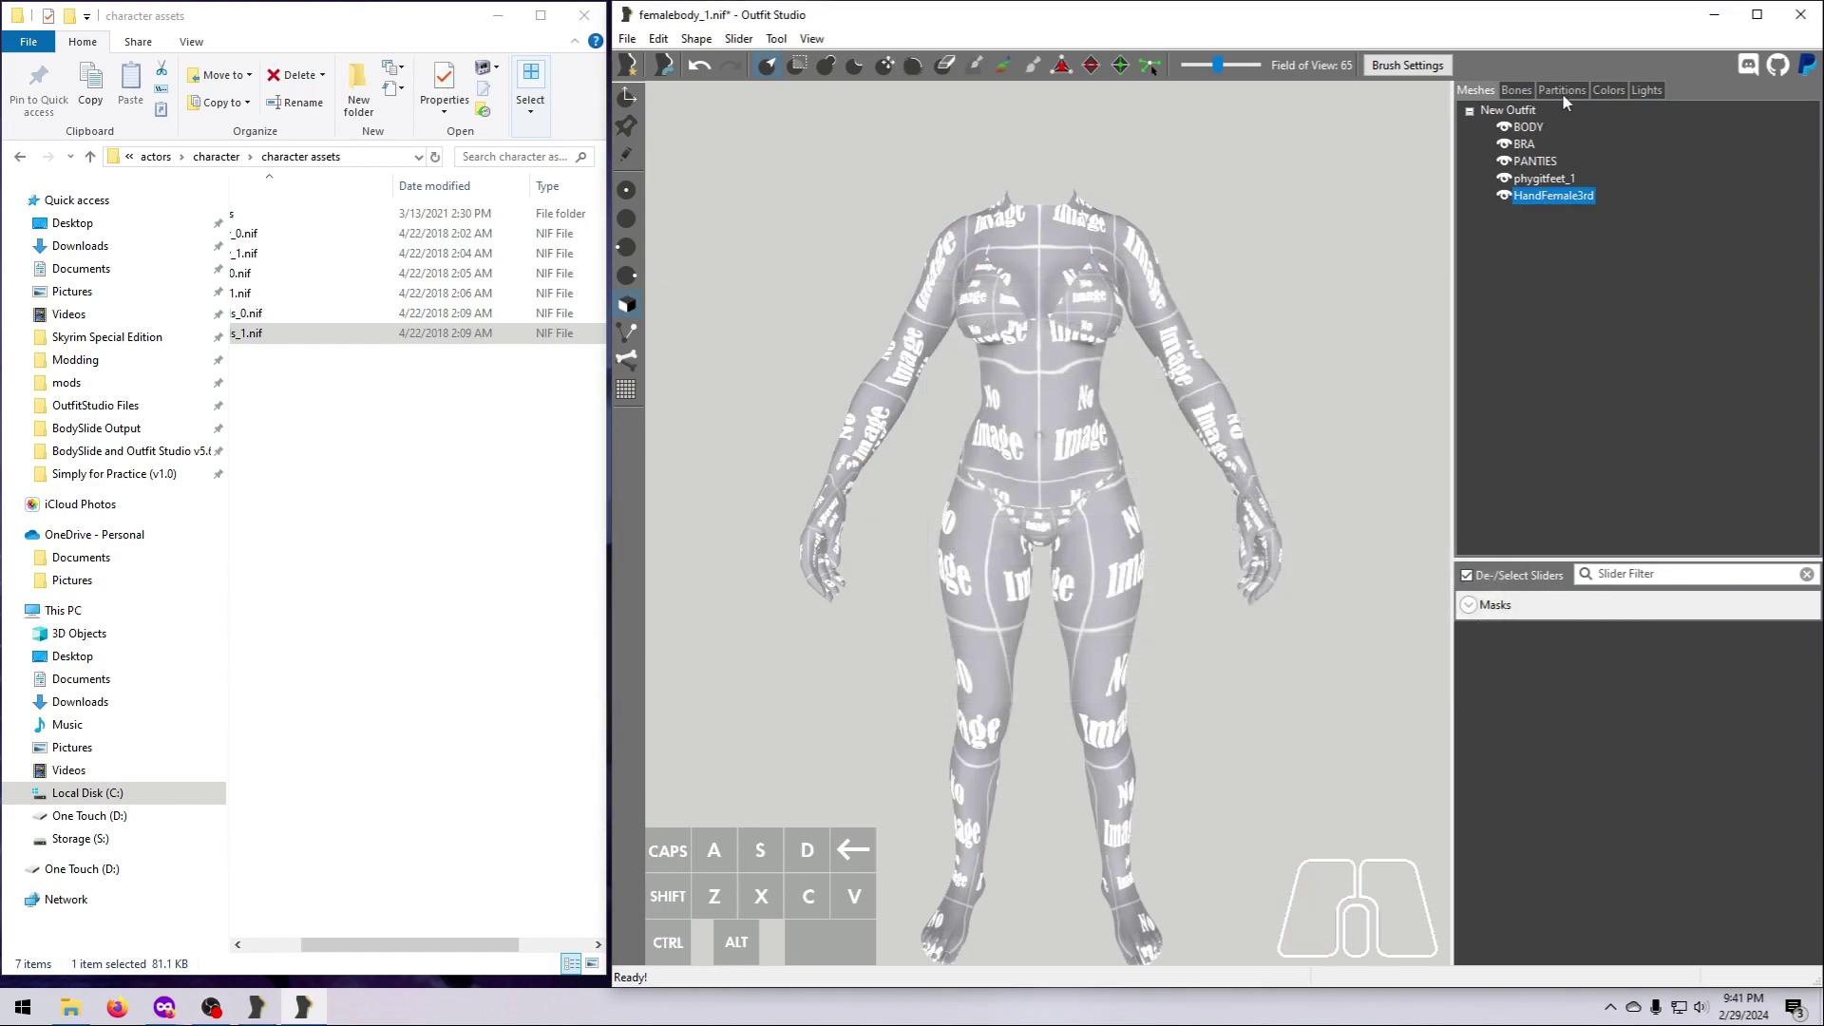
click(1564, 92)
click(1806, 578)
scroll(1615, 665, up, 1)
click(1568, 670)
click(1545, 611)
Set the phygitfeet_1 feet partition to 32 SBP_32_BODY
click(1476, 89)
click(1549, 177)
click(1564, 90)
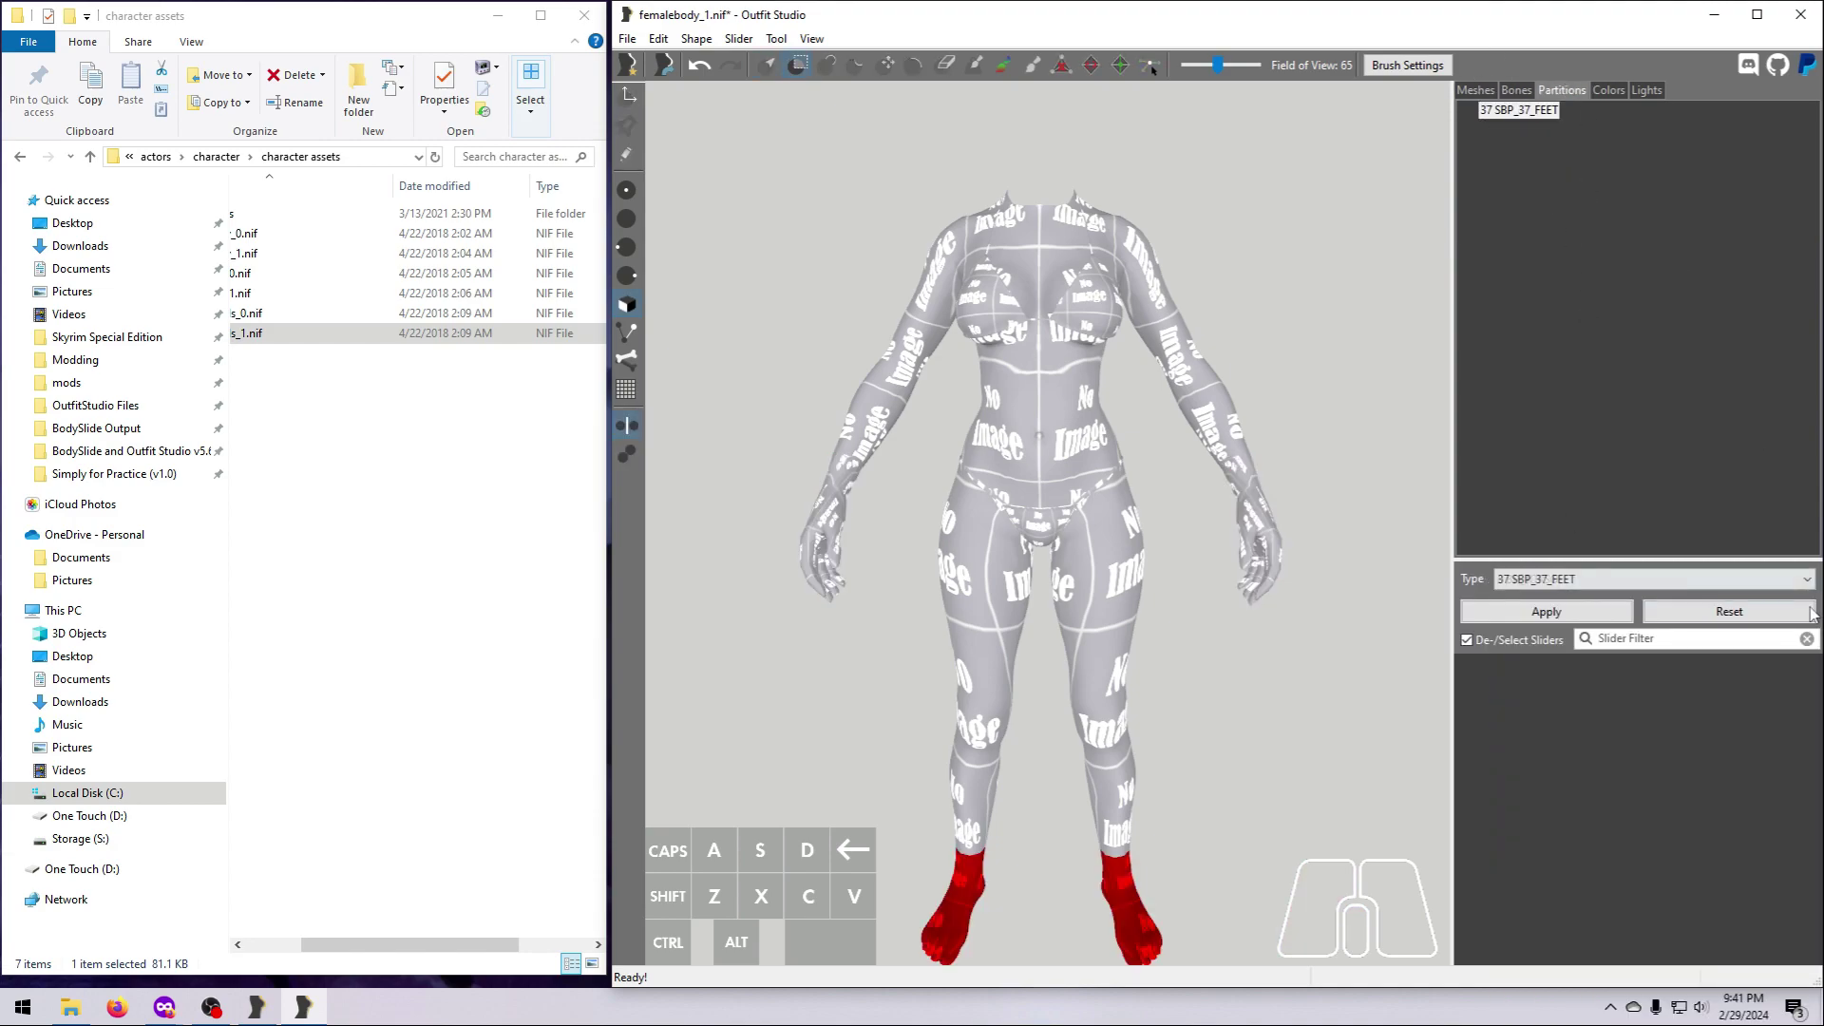
click(1806, 578)
scroll(1575, 700, up, 1)
click(1546, 611)
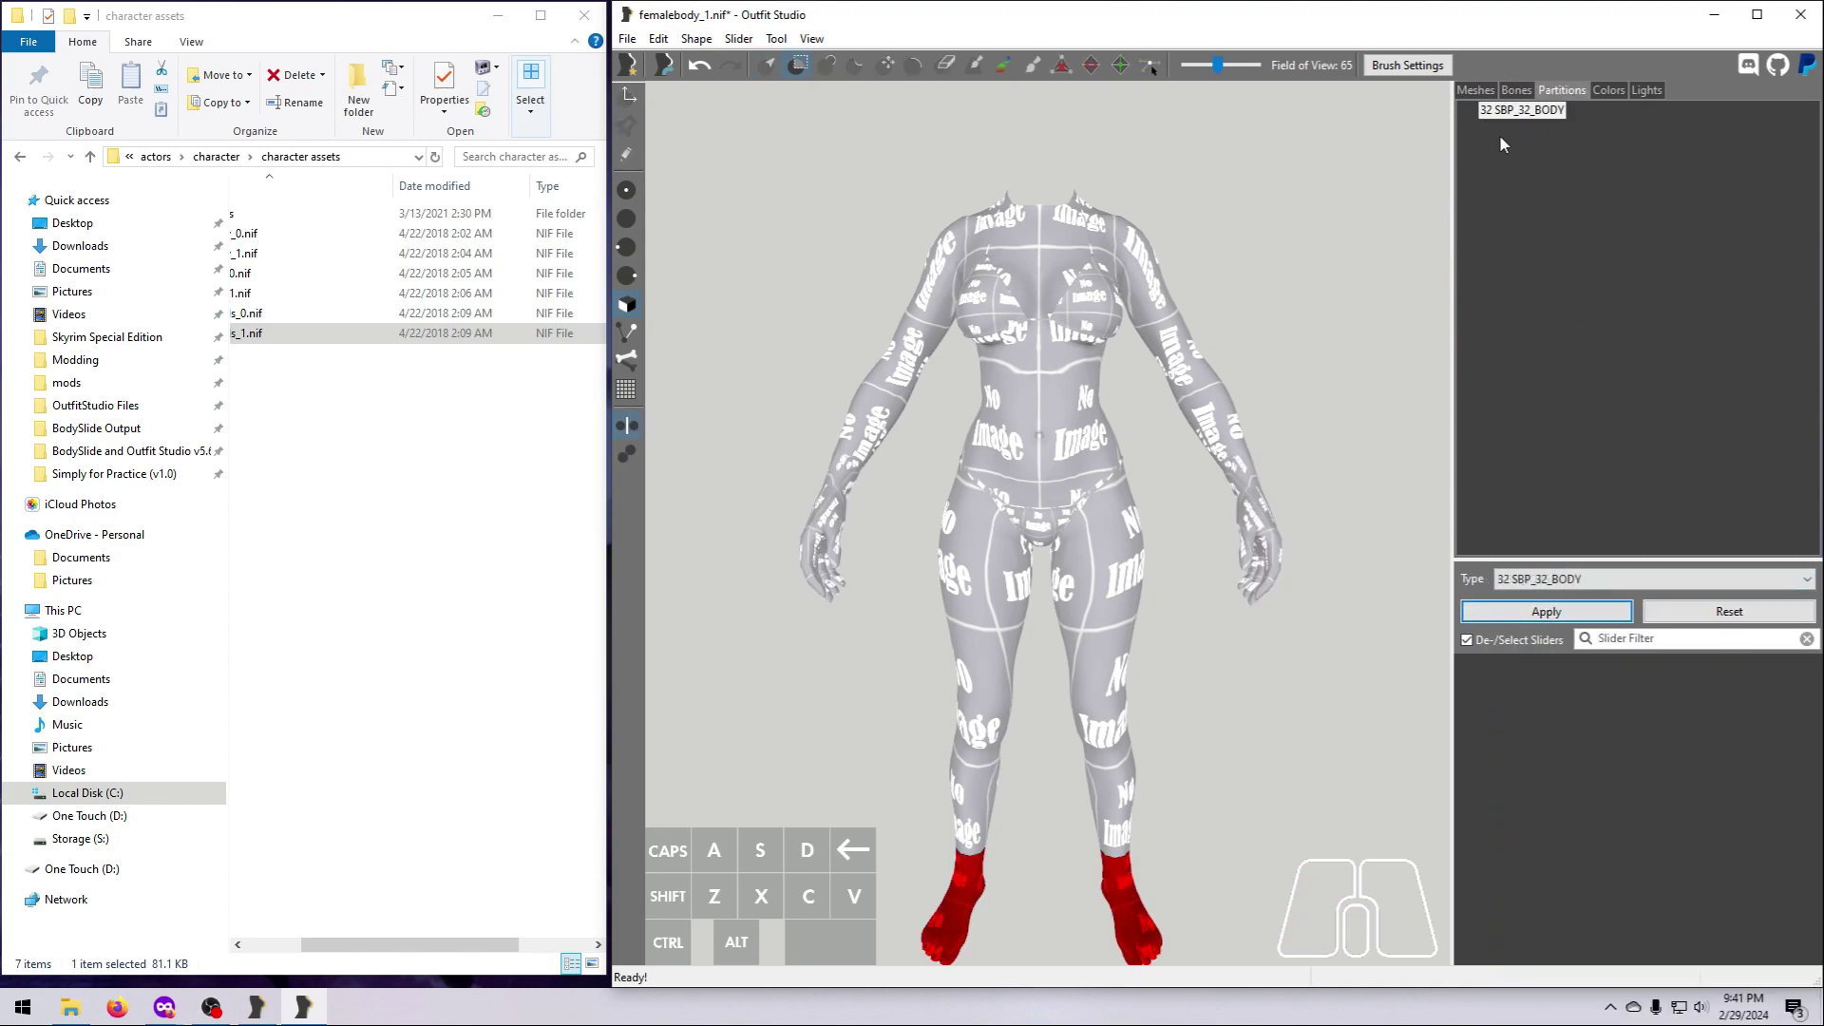
Check the PANTIES, BRA and BODY partitions
click(1476, 90)
click(1544, 166)
click(1564, 90)
click(1475, 89)
click(1524, 147)
click(1564, 89)
click(1476, 90)
click(1528, 127)
click(1564, 90)
Merge the HandFemale3rd hands mesh into phygitfeet_1
click(1475, 90)
right_click(1540, 196)
click(1615, 312)
click(1217, 494)
click(1207, 555)
click(1349, 589)
Merge phygitfeet_1 into the PANTIES mesh
right_click(1544, 178)
click(1605, 289)
click(1190, 494)
click(1171, 541)
click(1355, 588)
Merge PANTIES and BRA into the BODY mesh
right_click(1535, 161)
click(1606, 275)
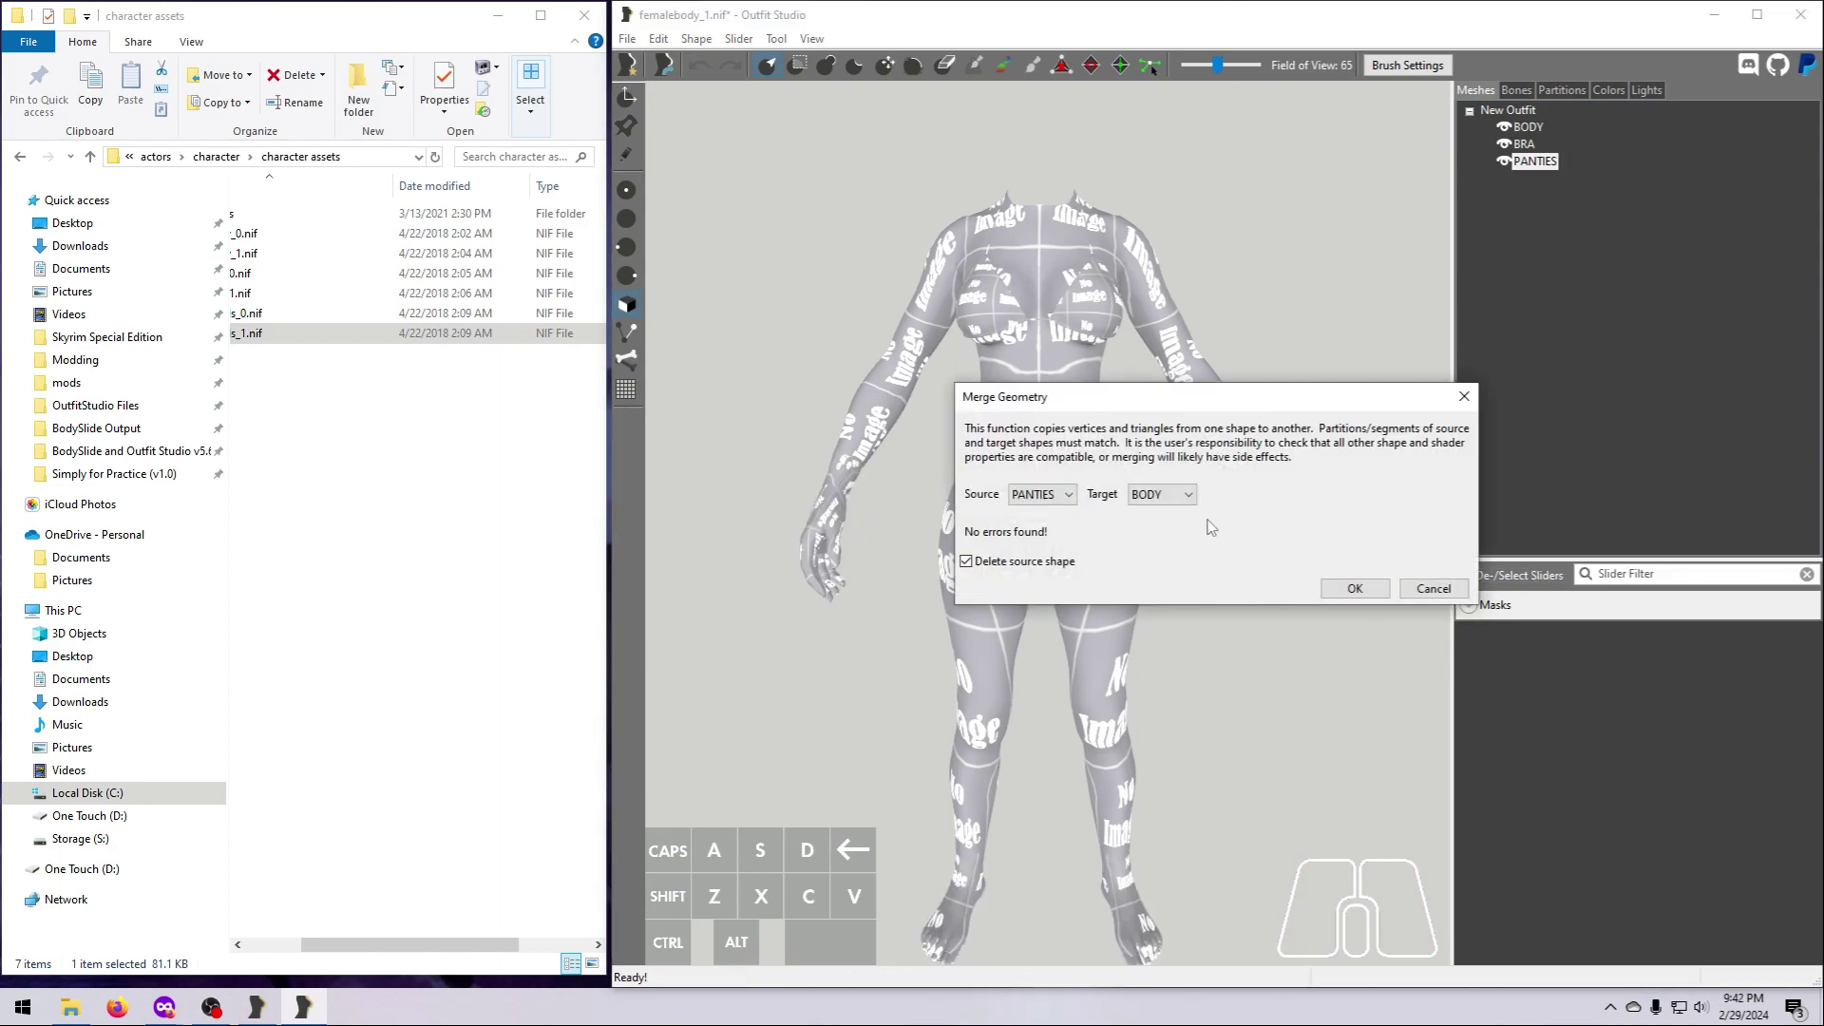
click(1355, 588)
right_click(1525, 143)
click(1605, 260)
click(1355, 588)
Export the merged BODY mesh to NIF and unload the project
right_click(1525, 128)
mouse_move(1558, 130)
click(1420, 130)
click(443, 568)
click(294, 787)
key(Return)
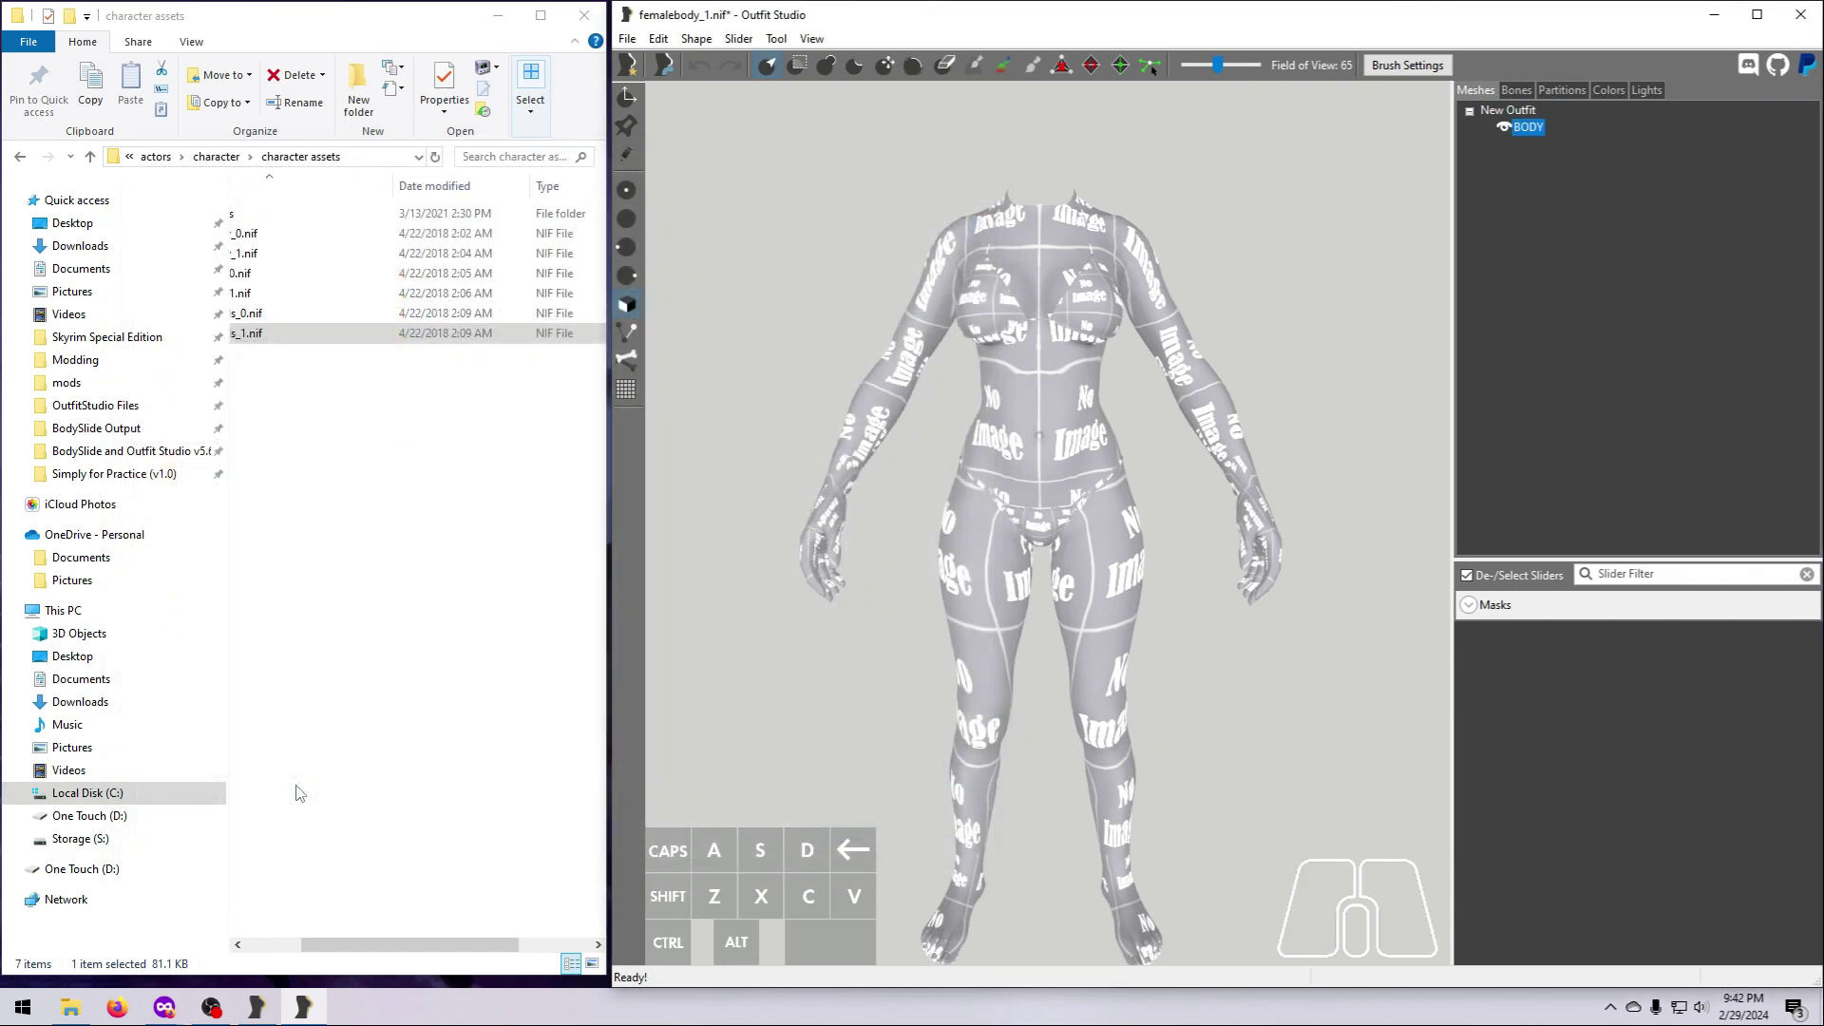
click(627, 38)
click(675, 127)
Unload the current project and import UNPBody_0.nif as the body mesh
click(1262, 502)
click(629, 39)
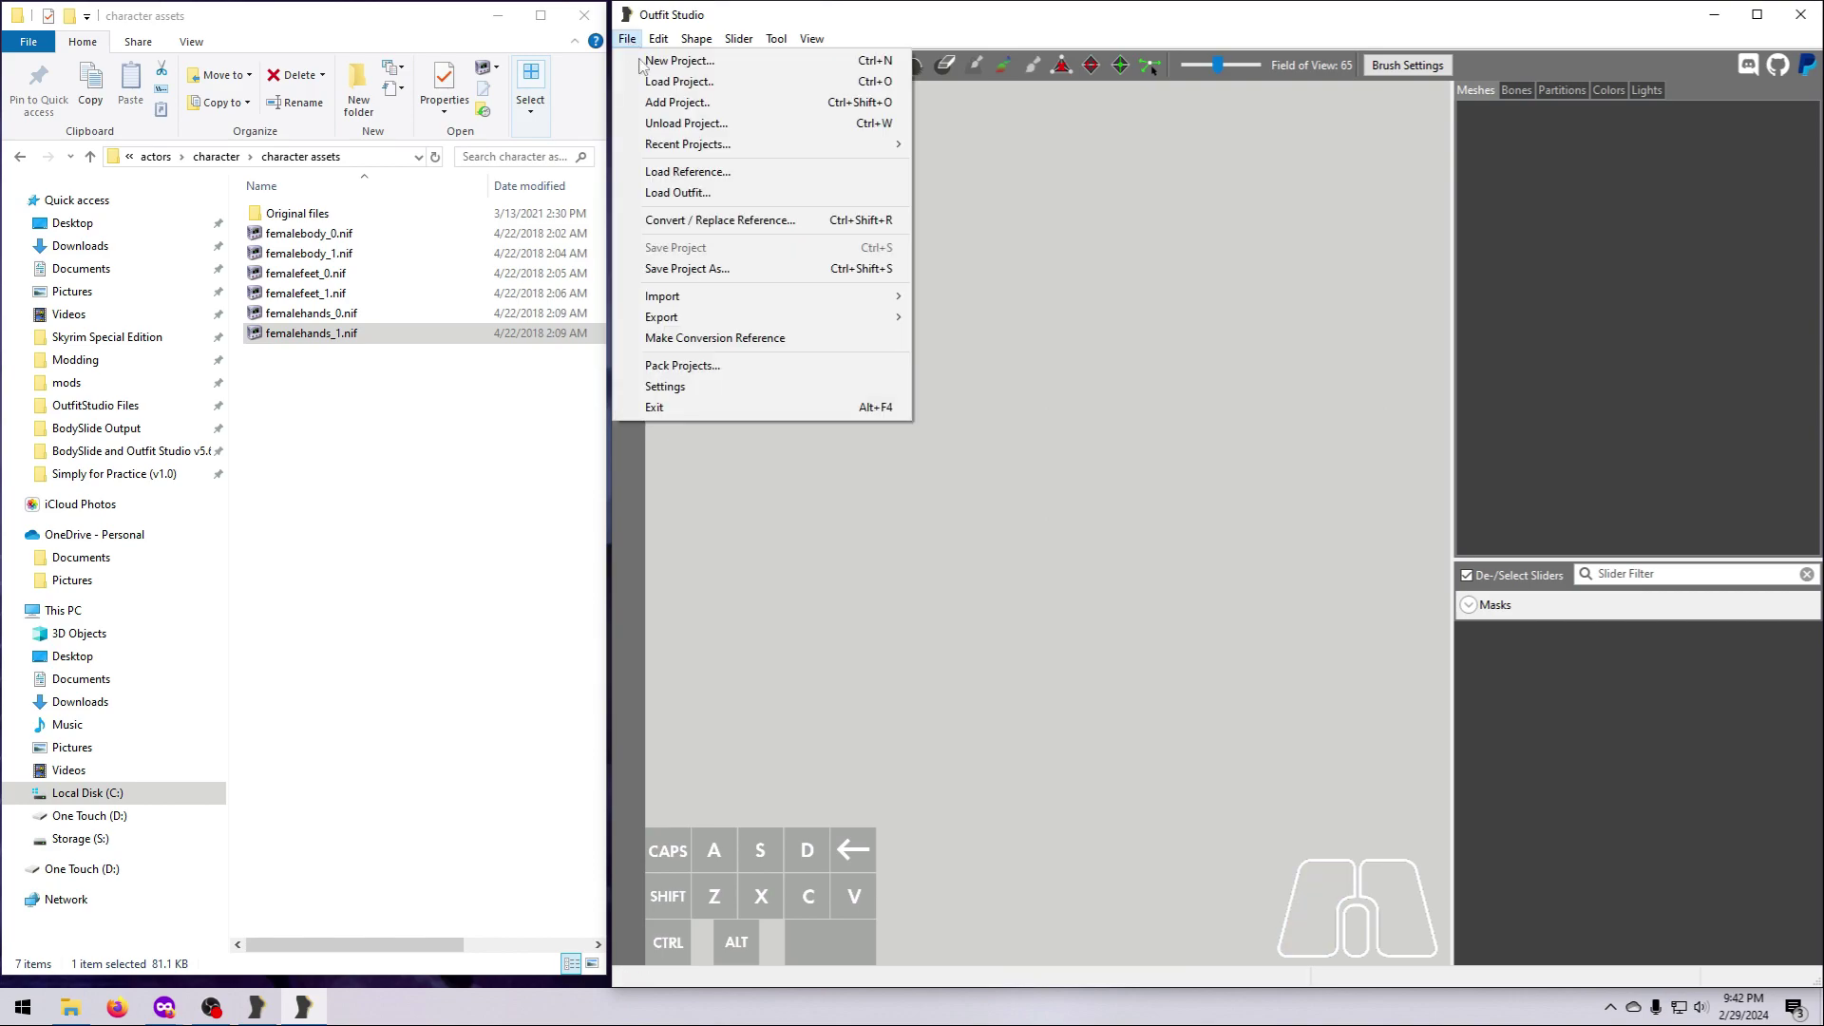
mouse_move(753, 299)
click(967, 297)
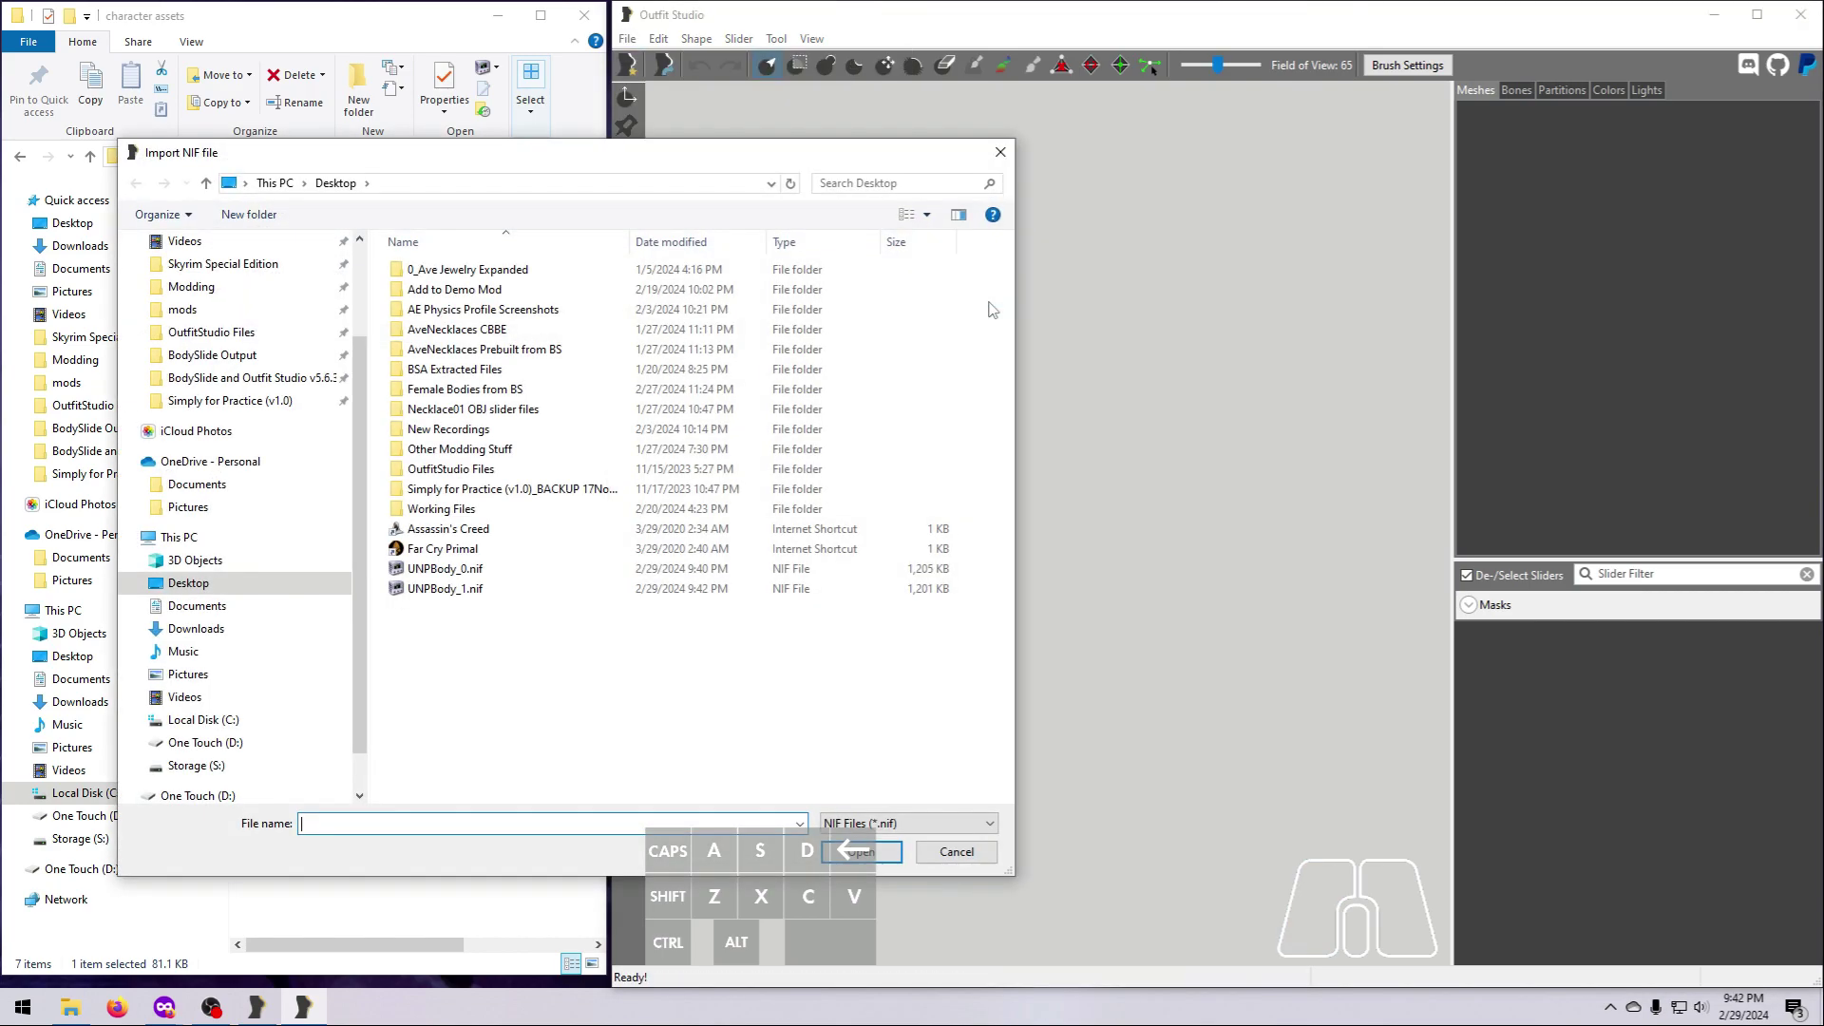
click(456, 570)
click(869, 858)
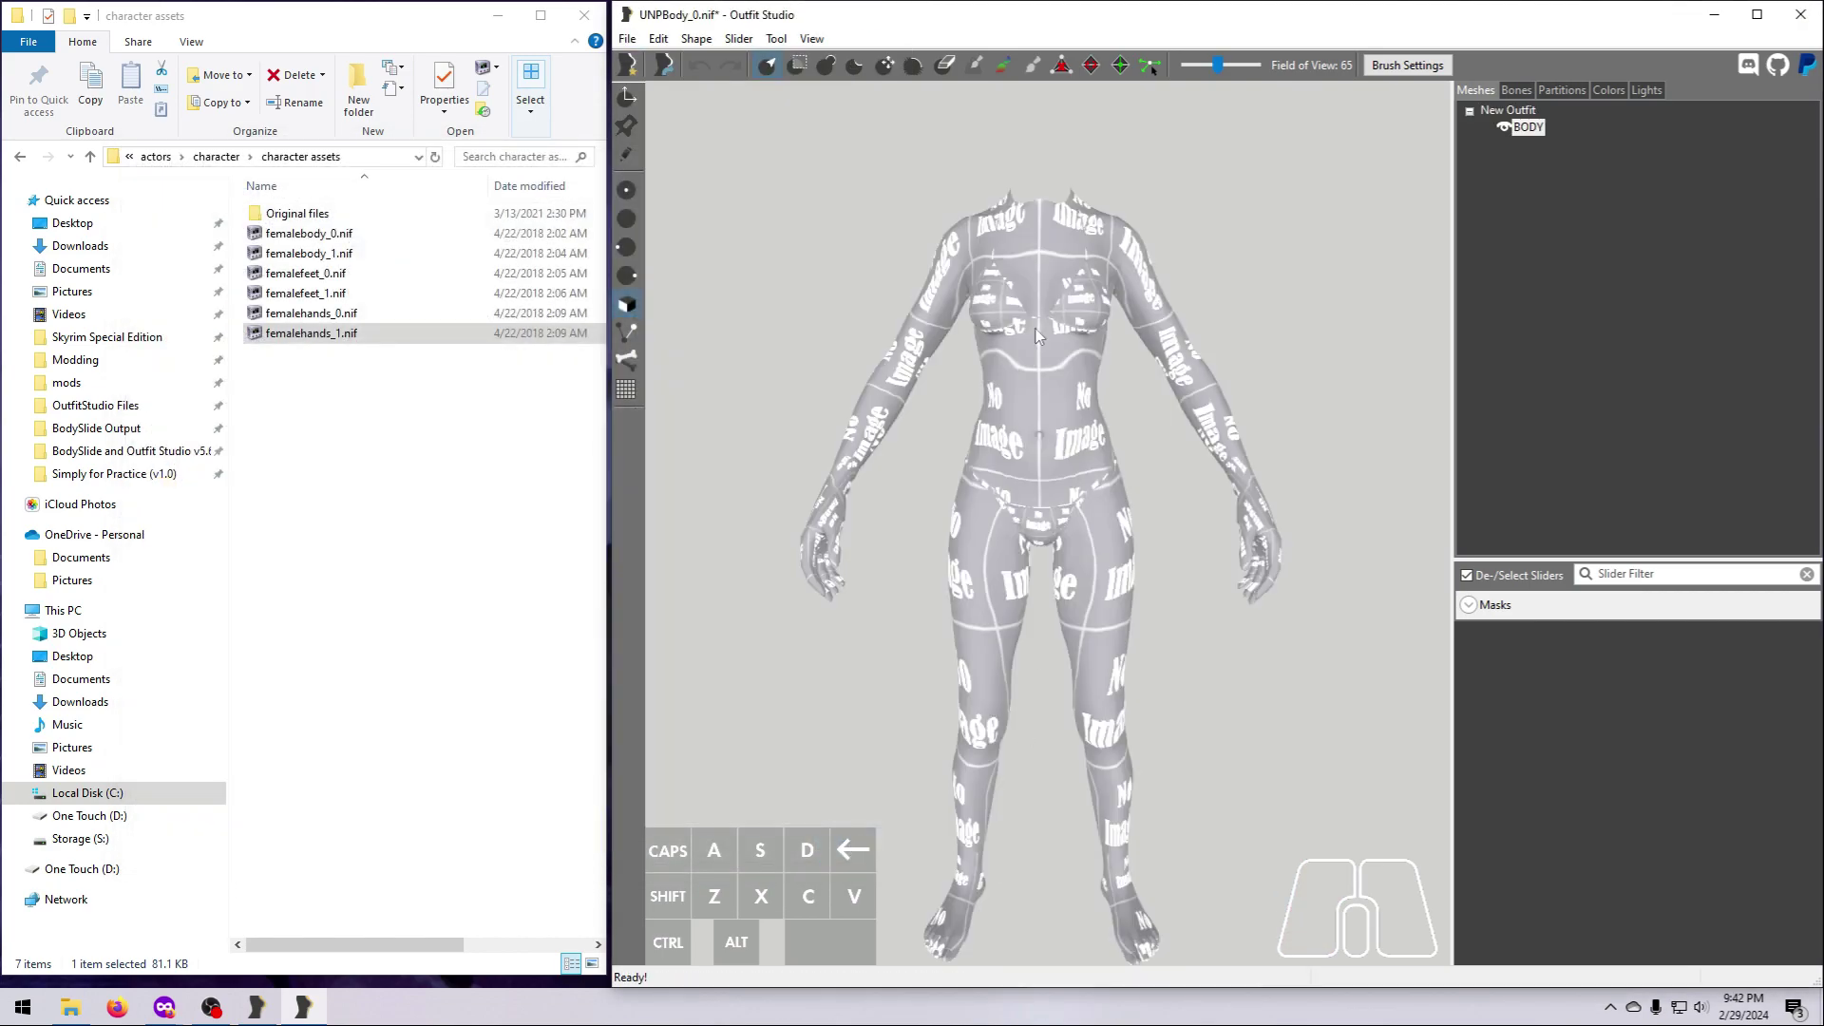
Create a new slider named 'Whole Body 0 --> Whole Body 1'
click(739, 39)
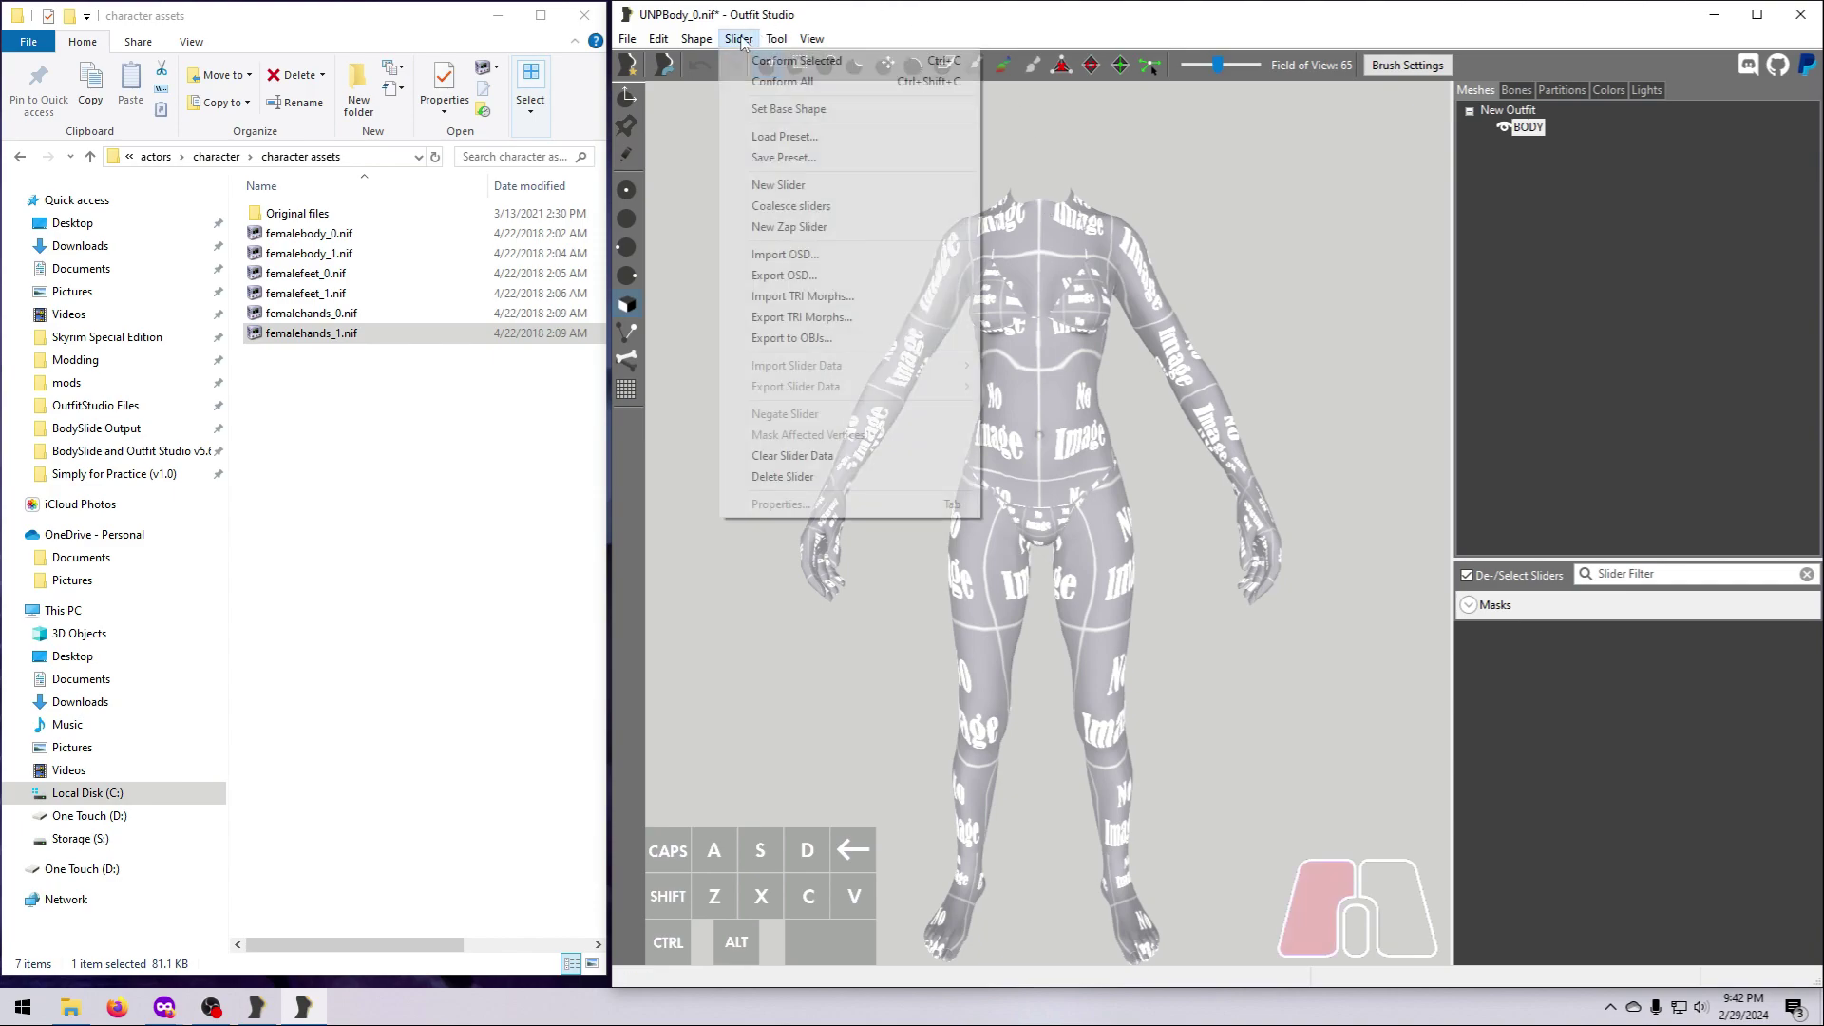
click(789, 181)
text(Whole Body 0  -->  Whole Body 1)
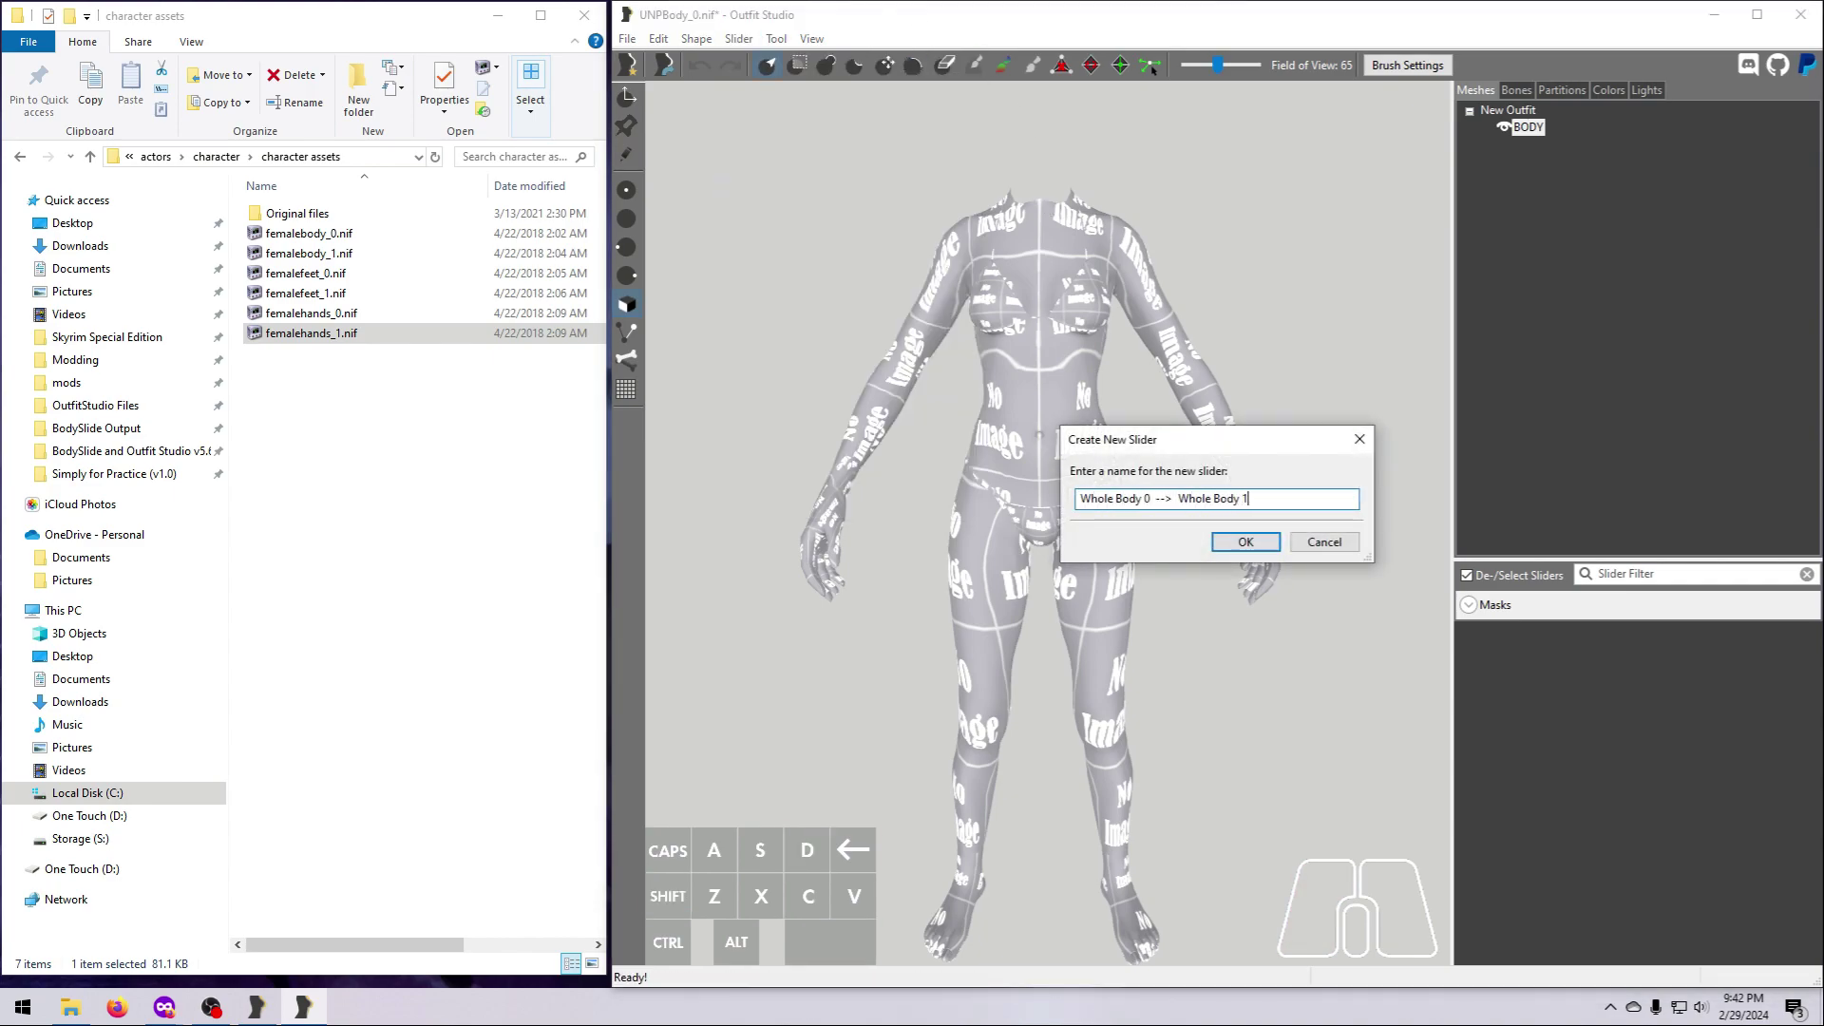
click(1245, 543)
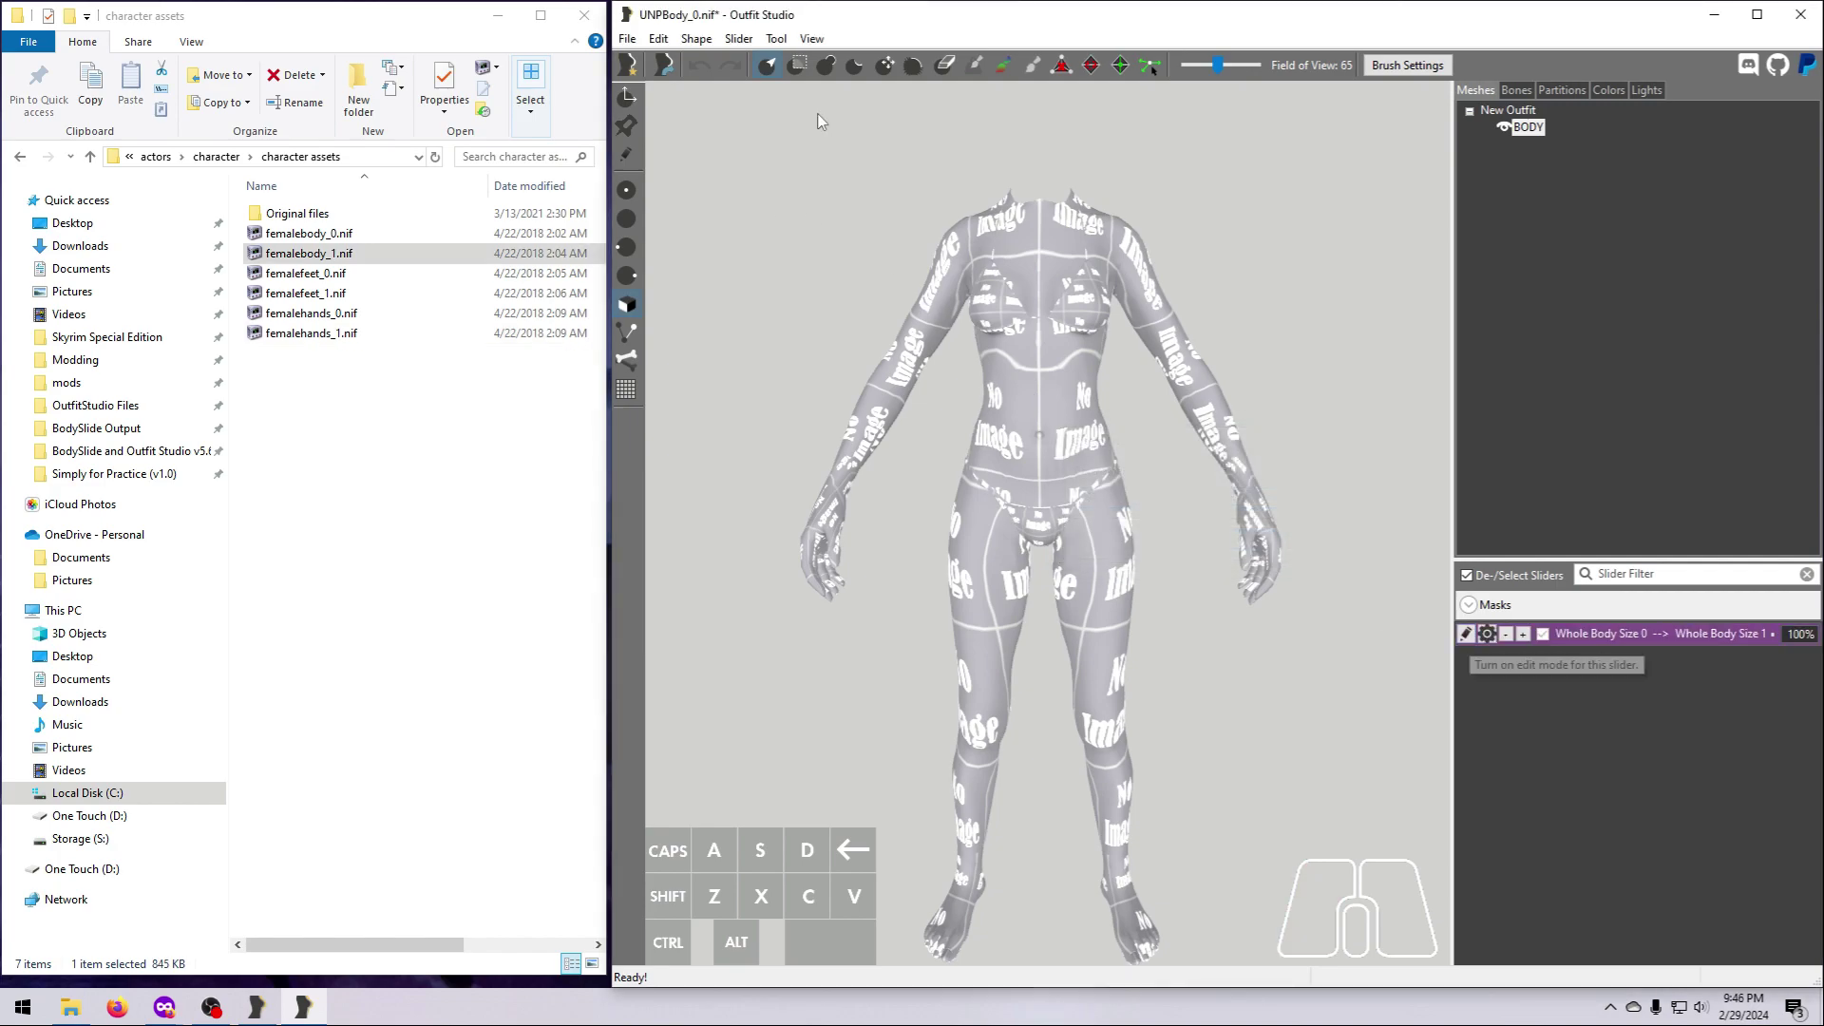
Import slider data from a UNPBody NIF and preview the body morphing between sizes
click(739, 39)
mouse_move(961, 366)
click(1033, 367)
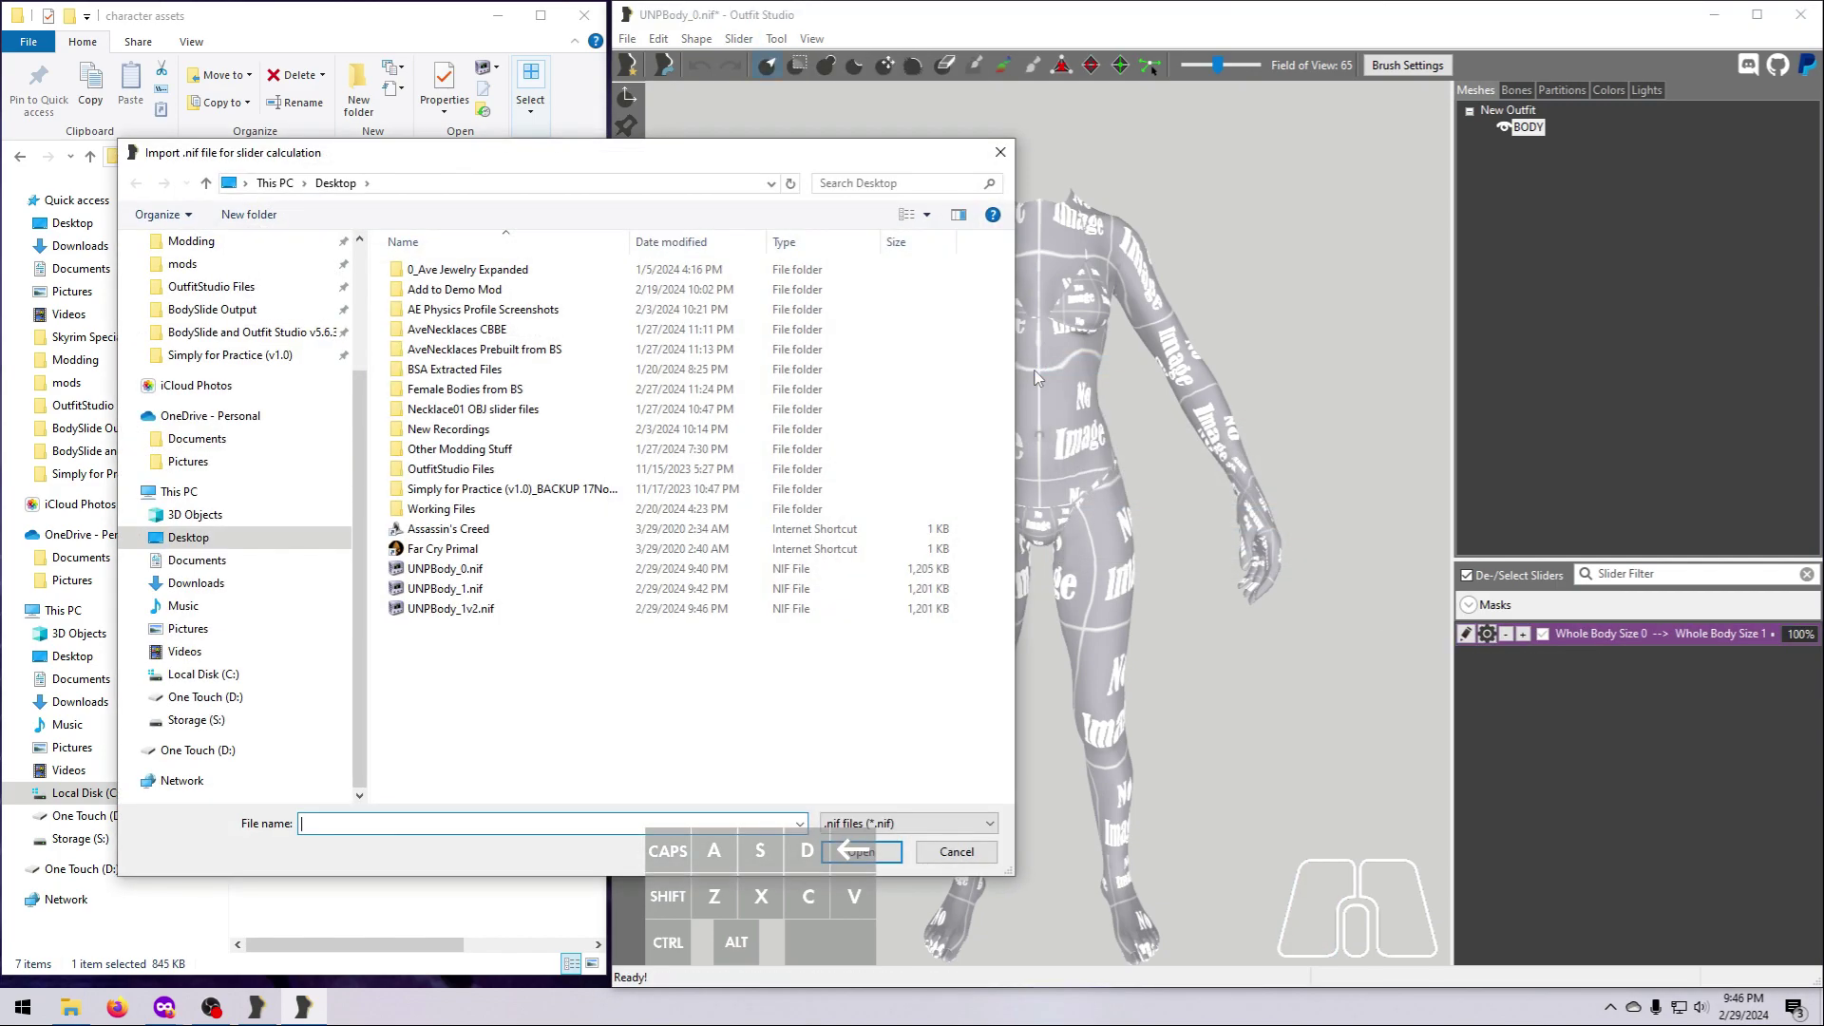
click(513, 598)
click(861, 852)
click(1466, 634)
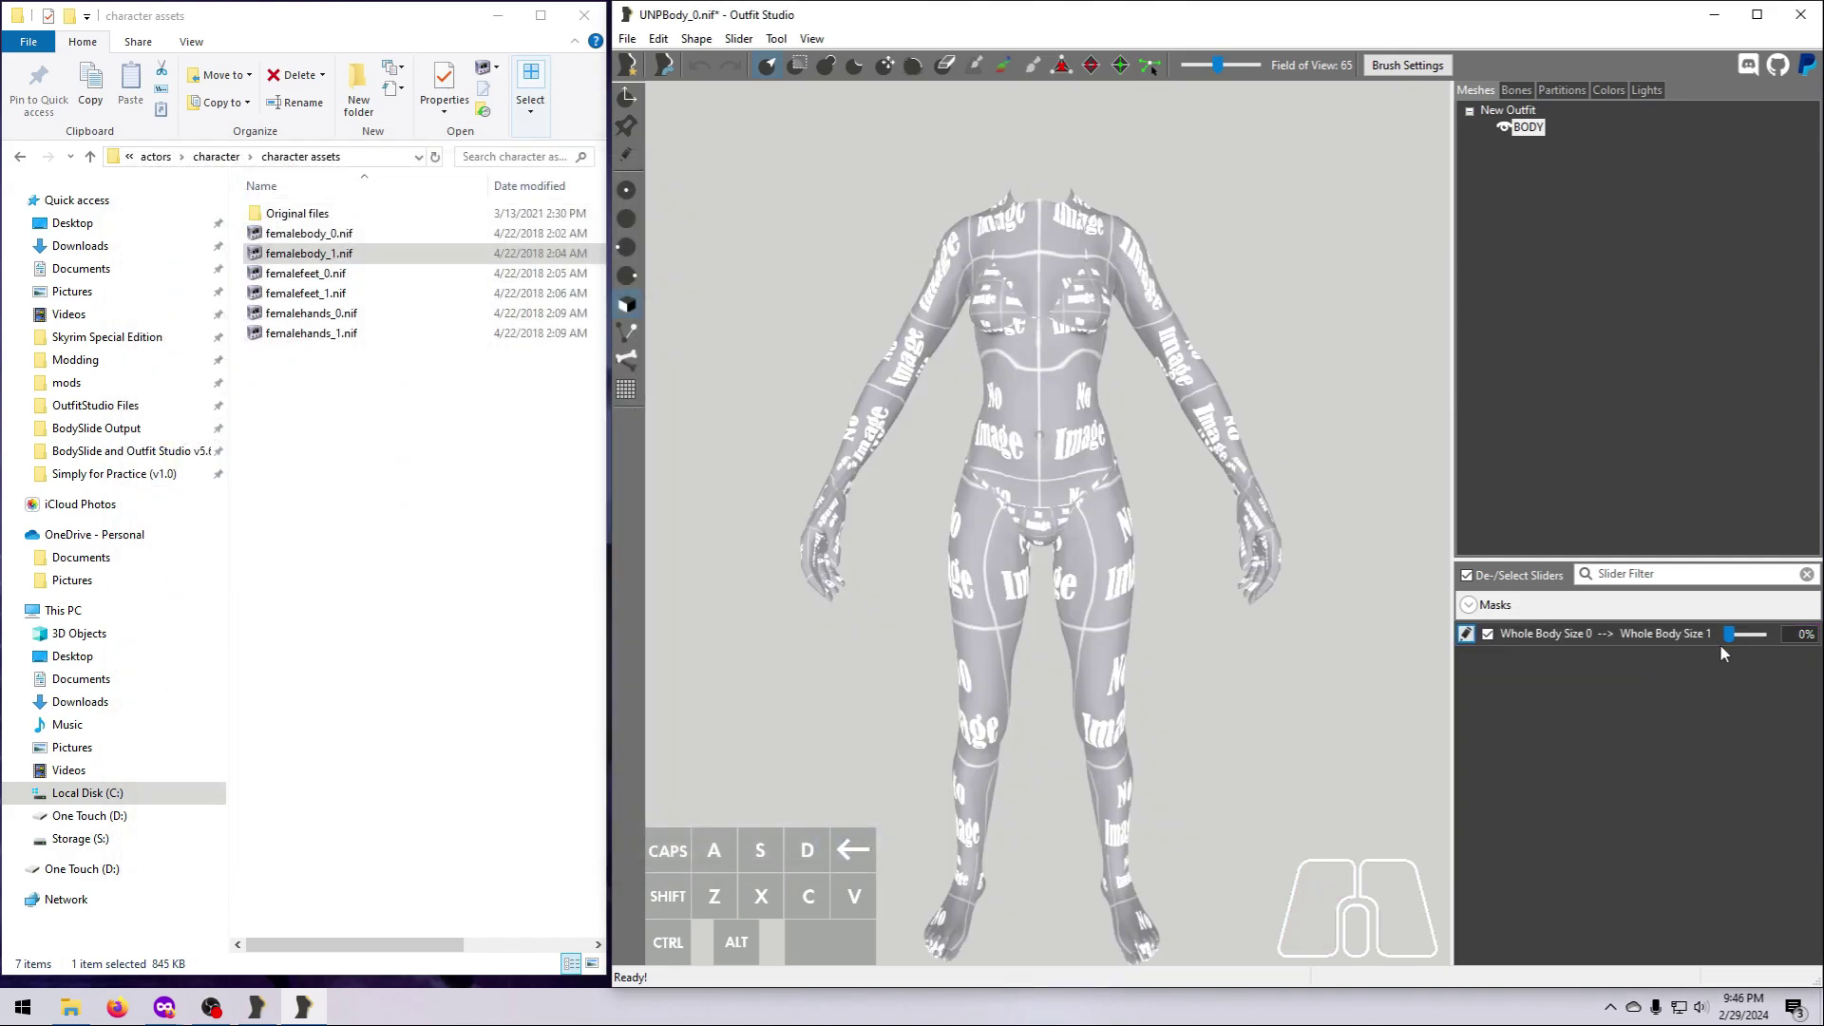
mouse_move(1724, 641)
mouse_down()
mouse_move(1777, 646)
mouse_move(1684, 648)
mouse_move(1785, 656)
mouse_move(1677, 648)
mouse_move(1756, 652)
mouse_move(1702, 654)
mouse_up()
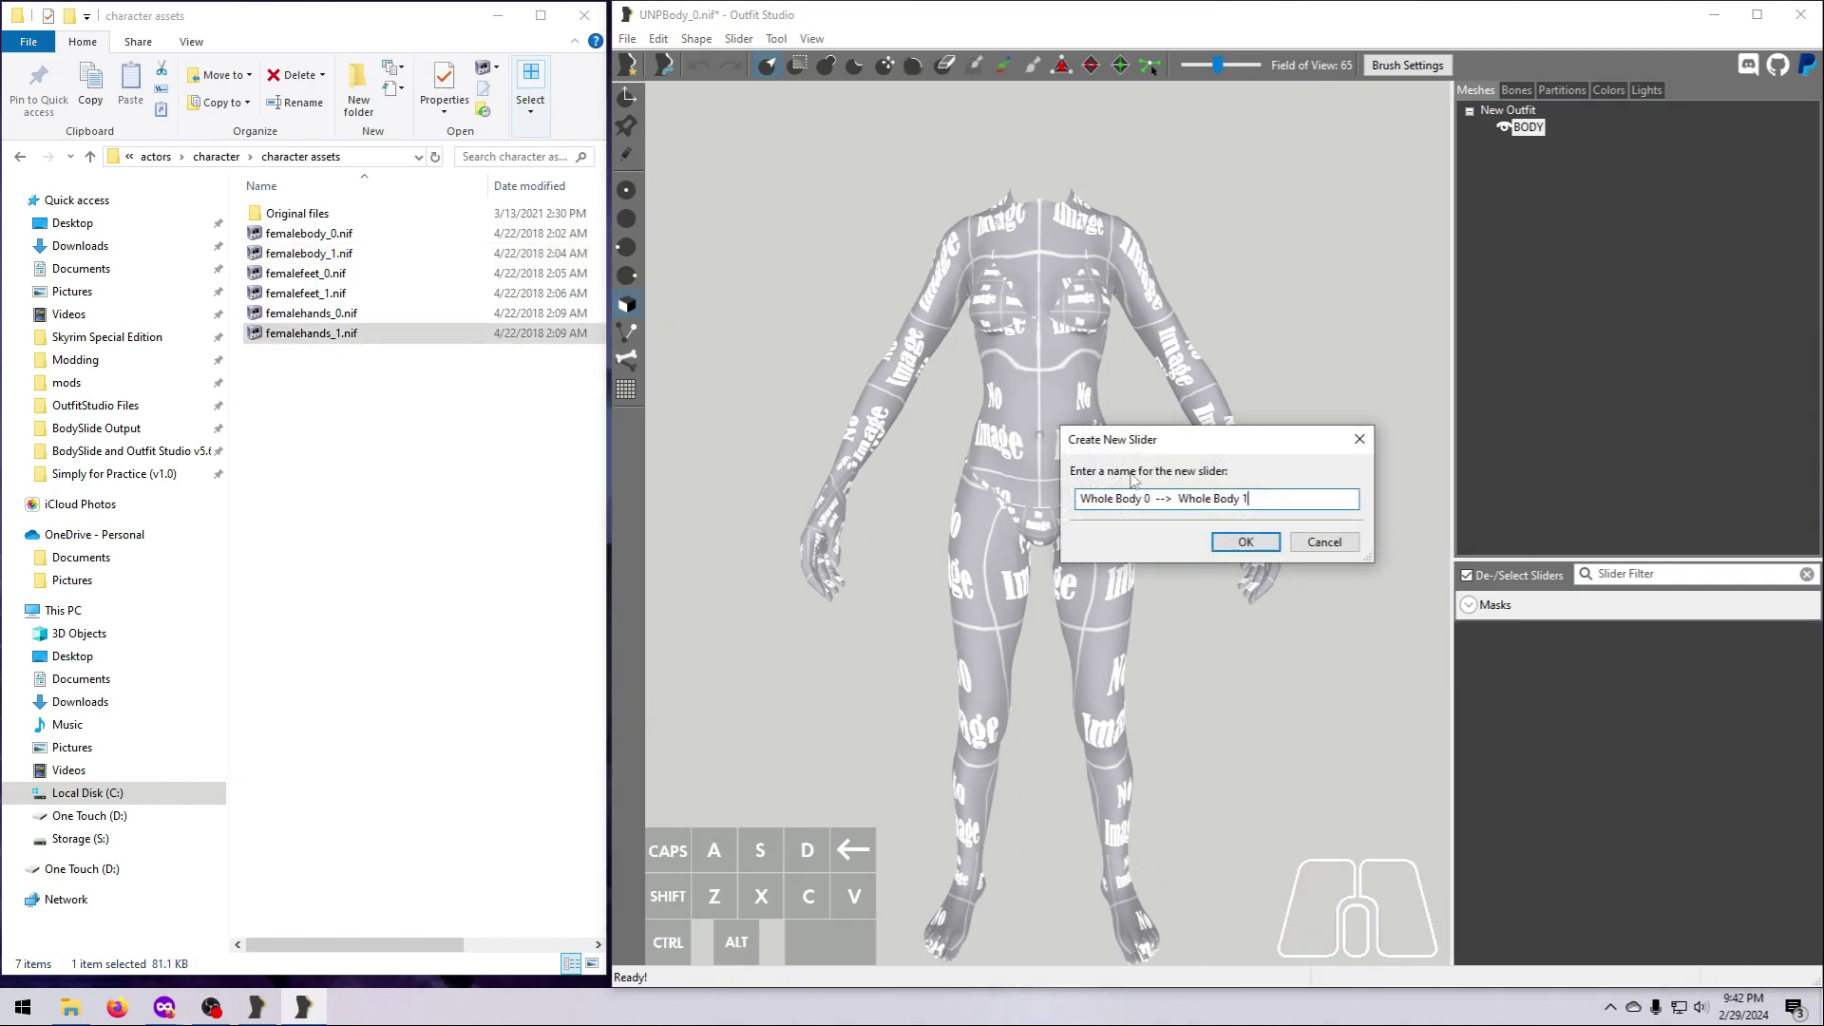
Re-edit the slider and load UNPBody_1.nif as its target shape
click(1245, 542)
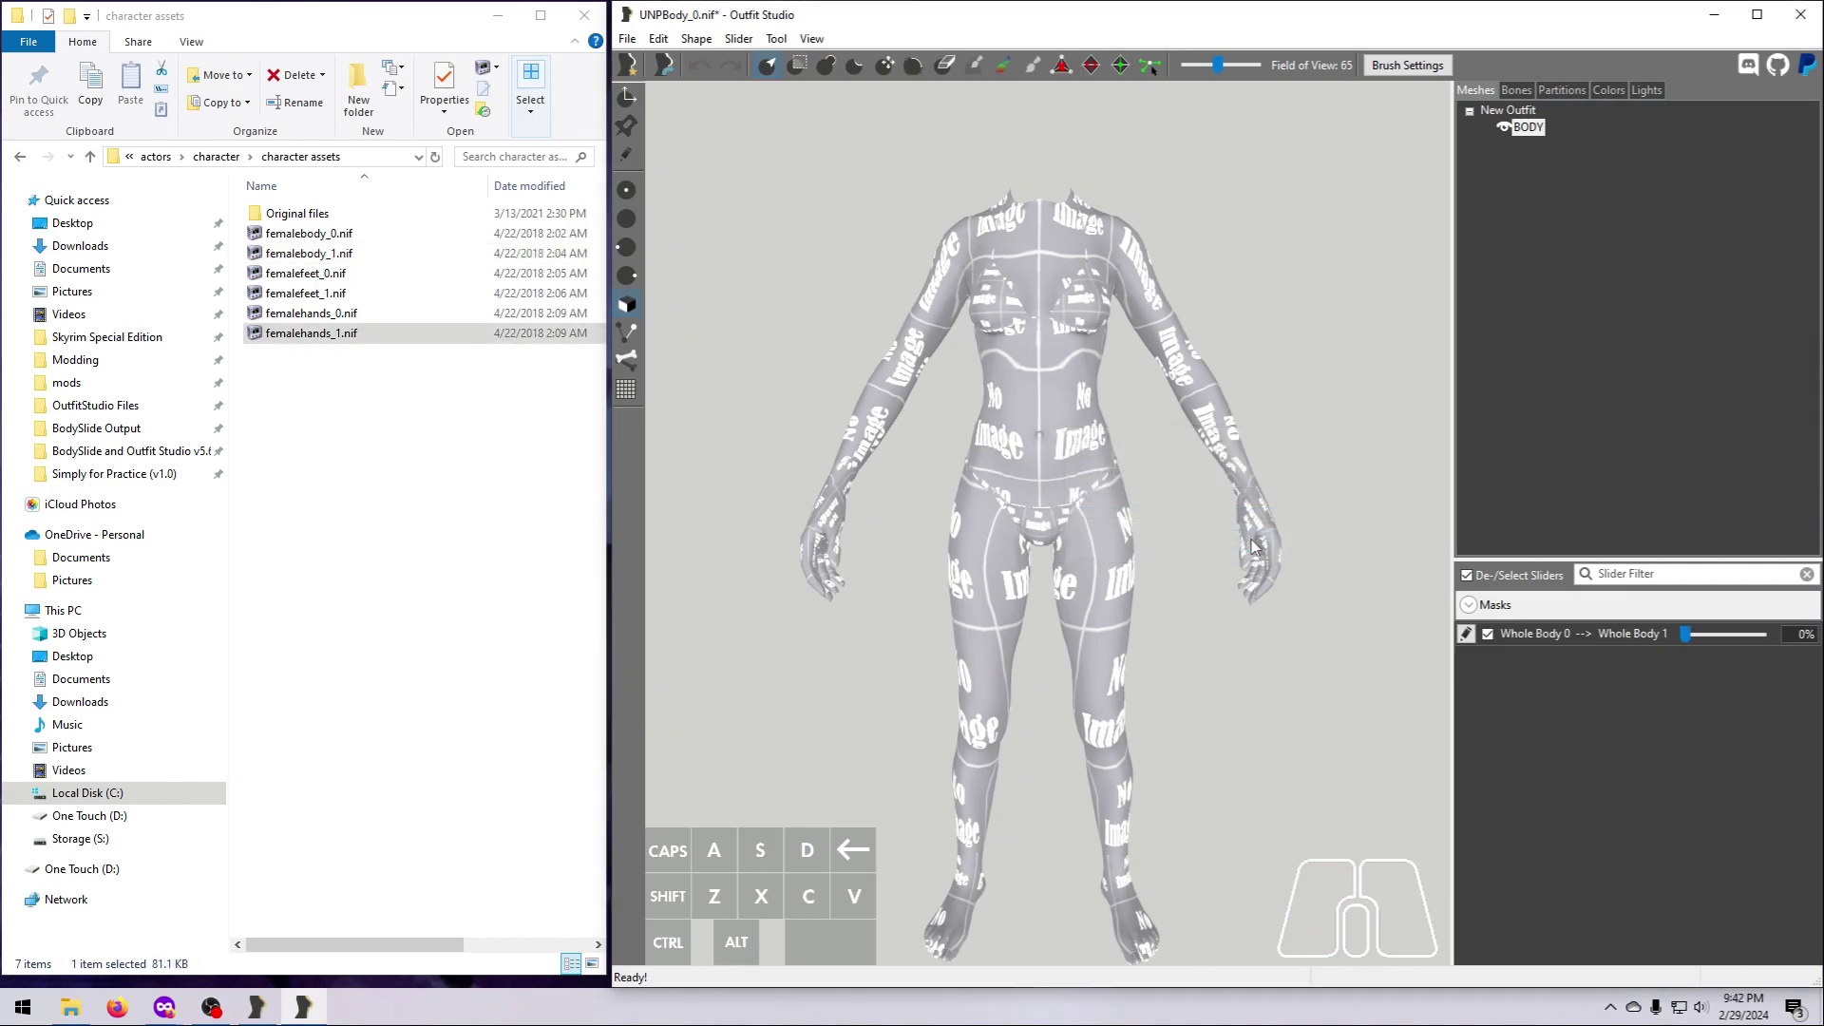
click(1467, 638)
click(740, 39)
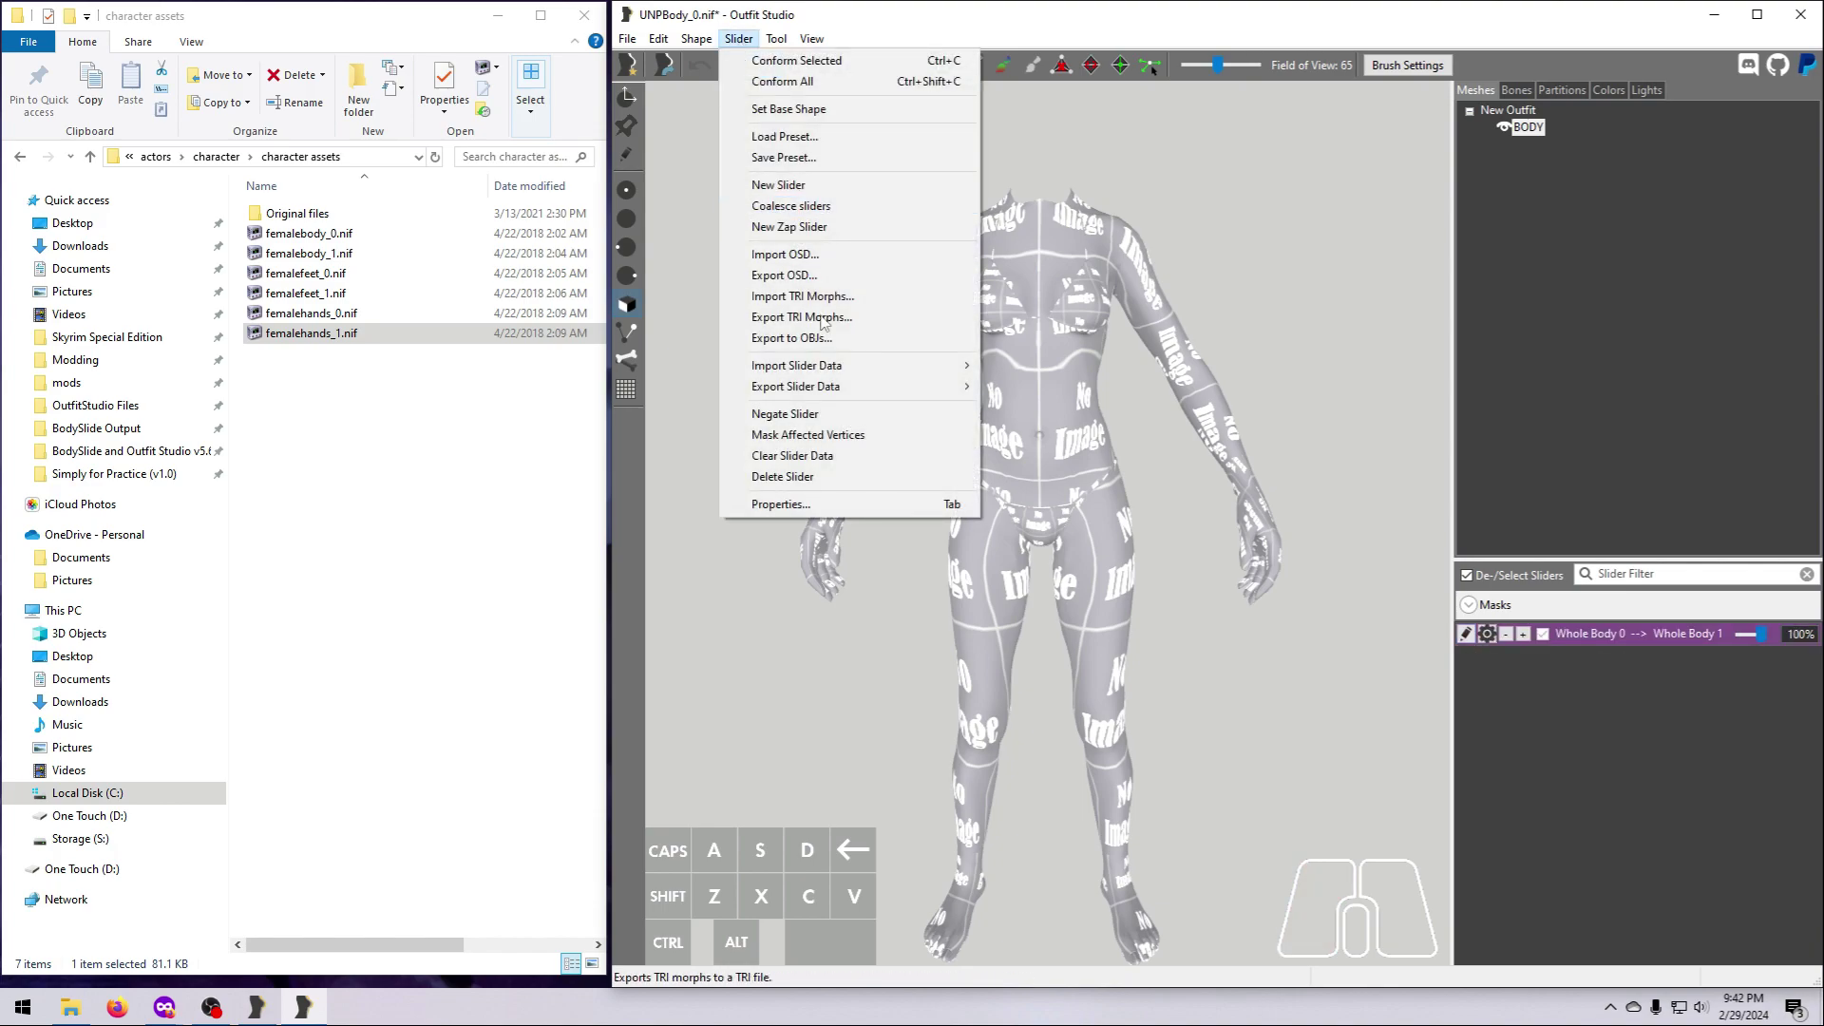
mouse_move(948, 374)
click(1045, 370)
click(446, 589)
click(860, 852)
click(1467, 636)
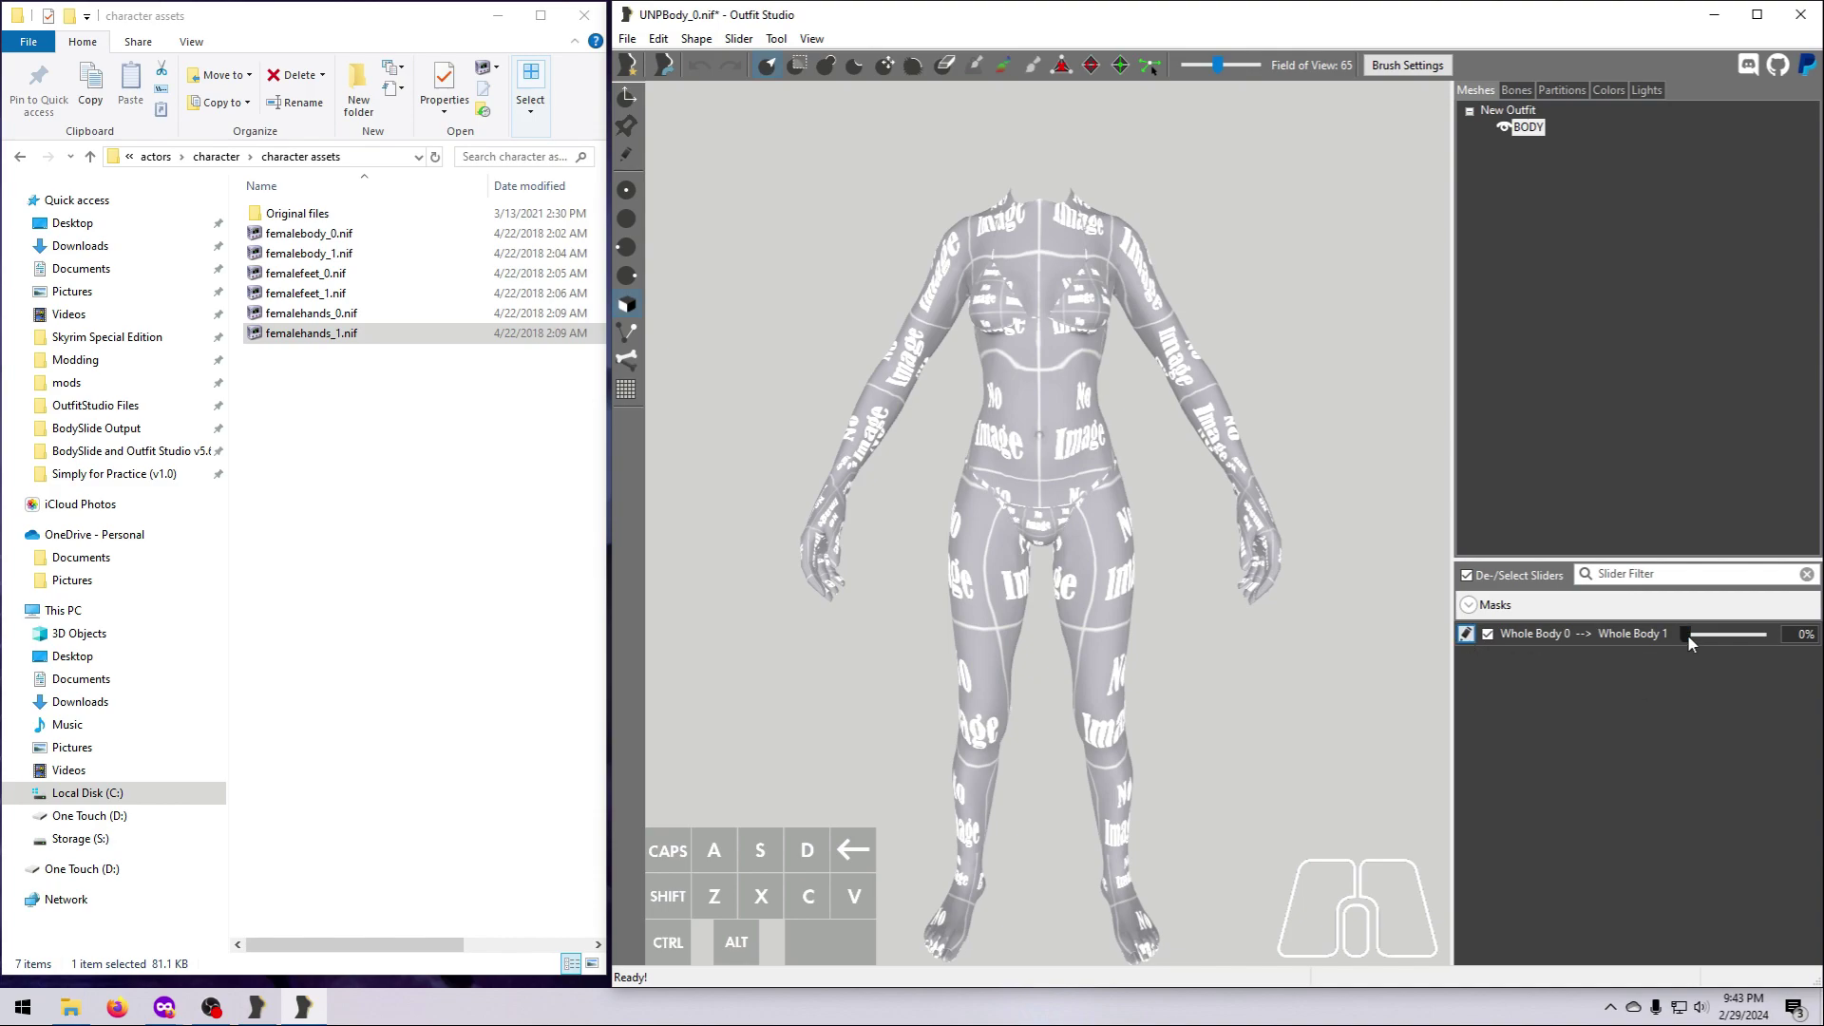
drag(1690, 643, 1428, 710)
drag(1650, 705, 1315, 744)
Rename the BODY shape to 'UNP Body'
right_click(1508, 132)
click(1601, 315)
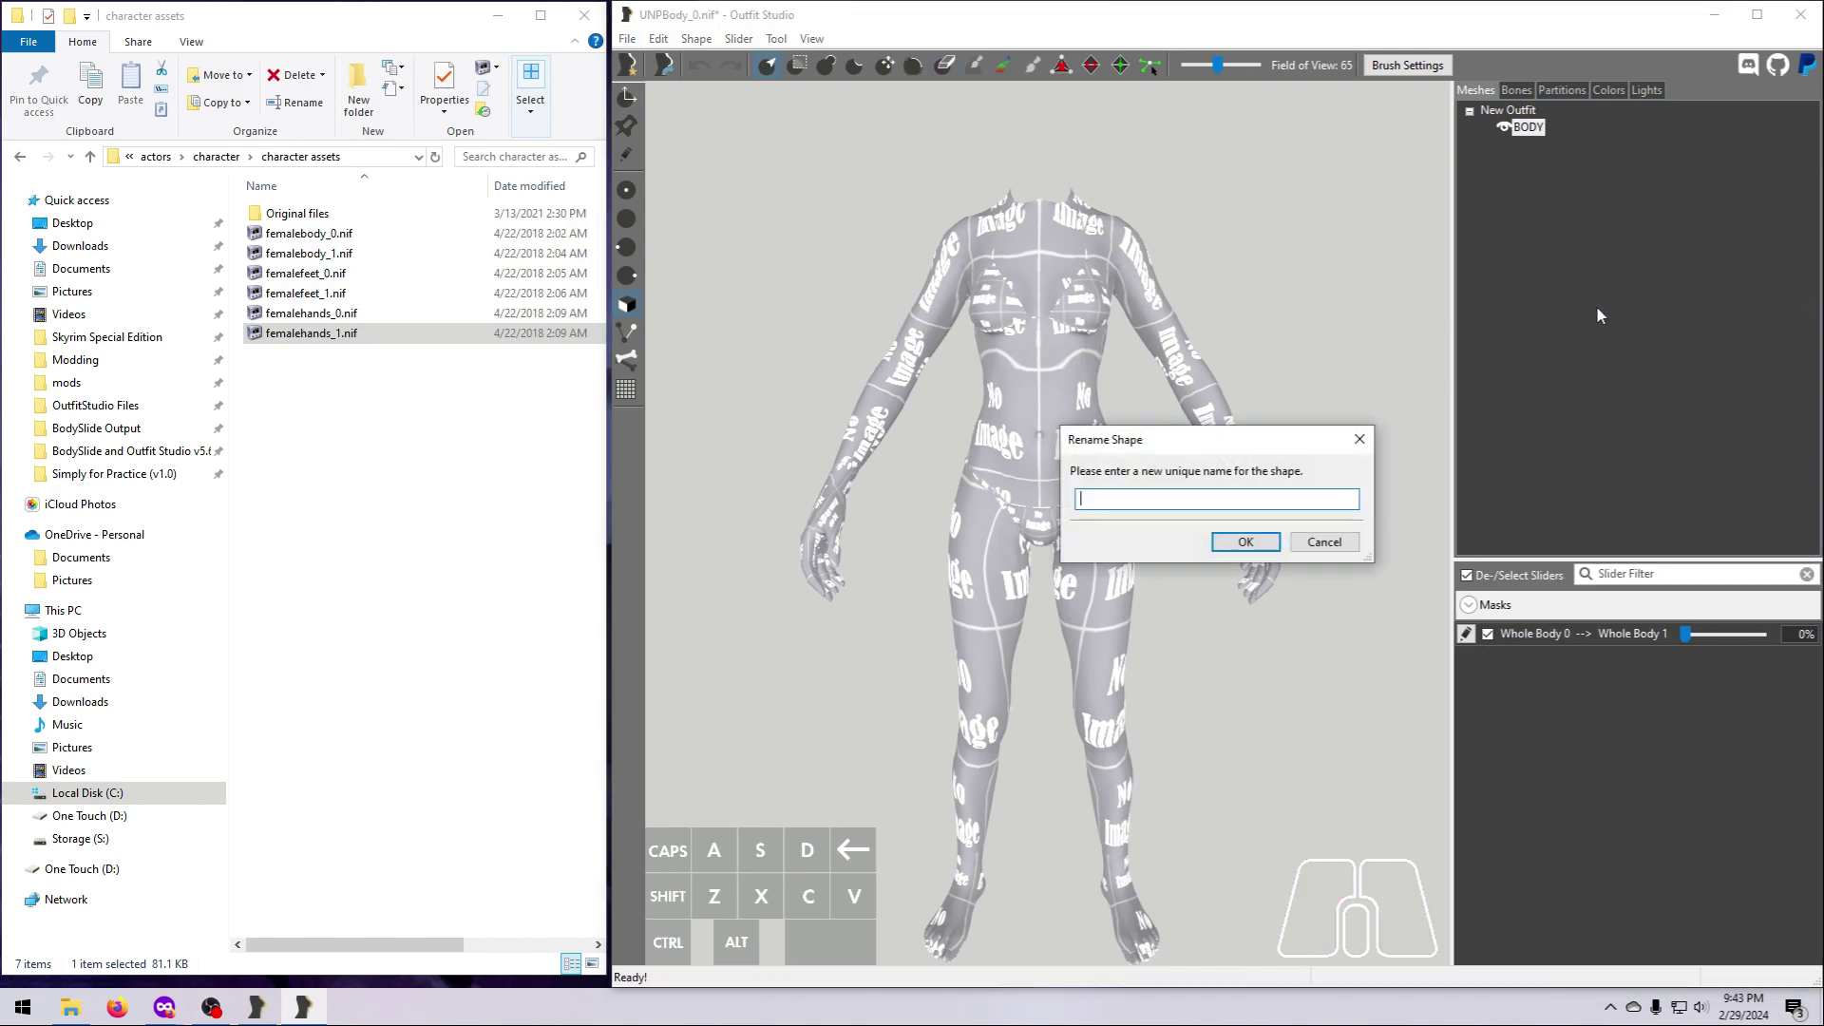
key(Return)
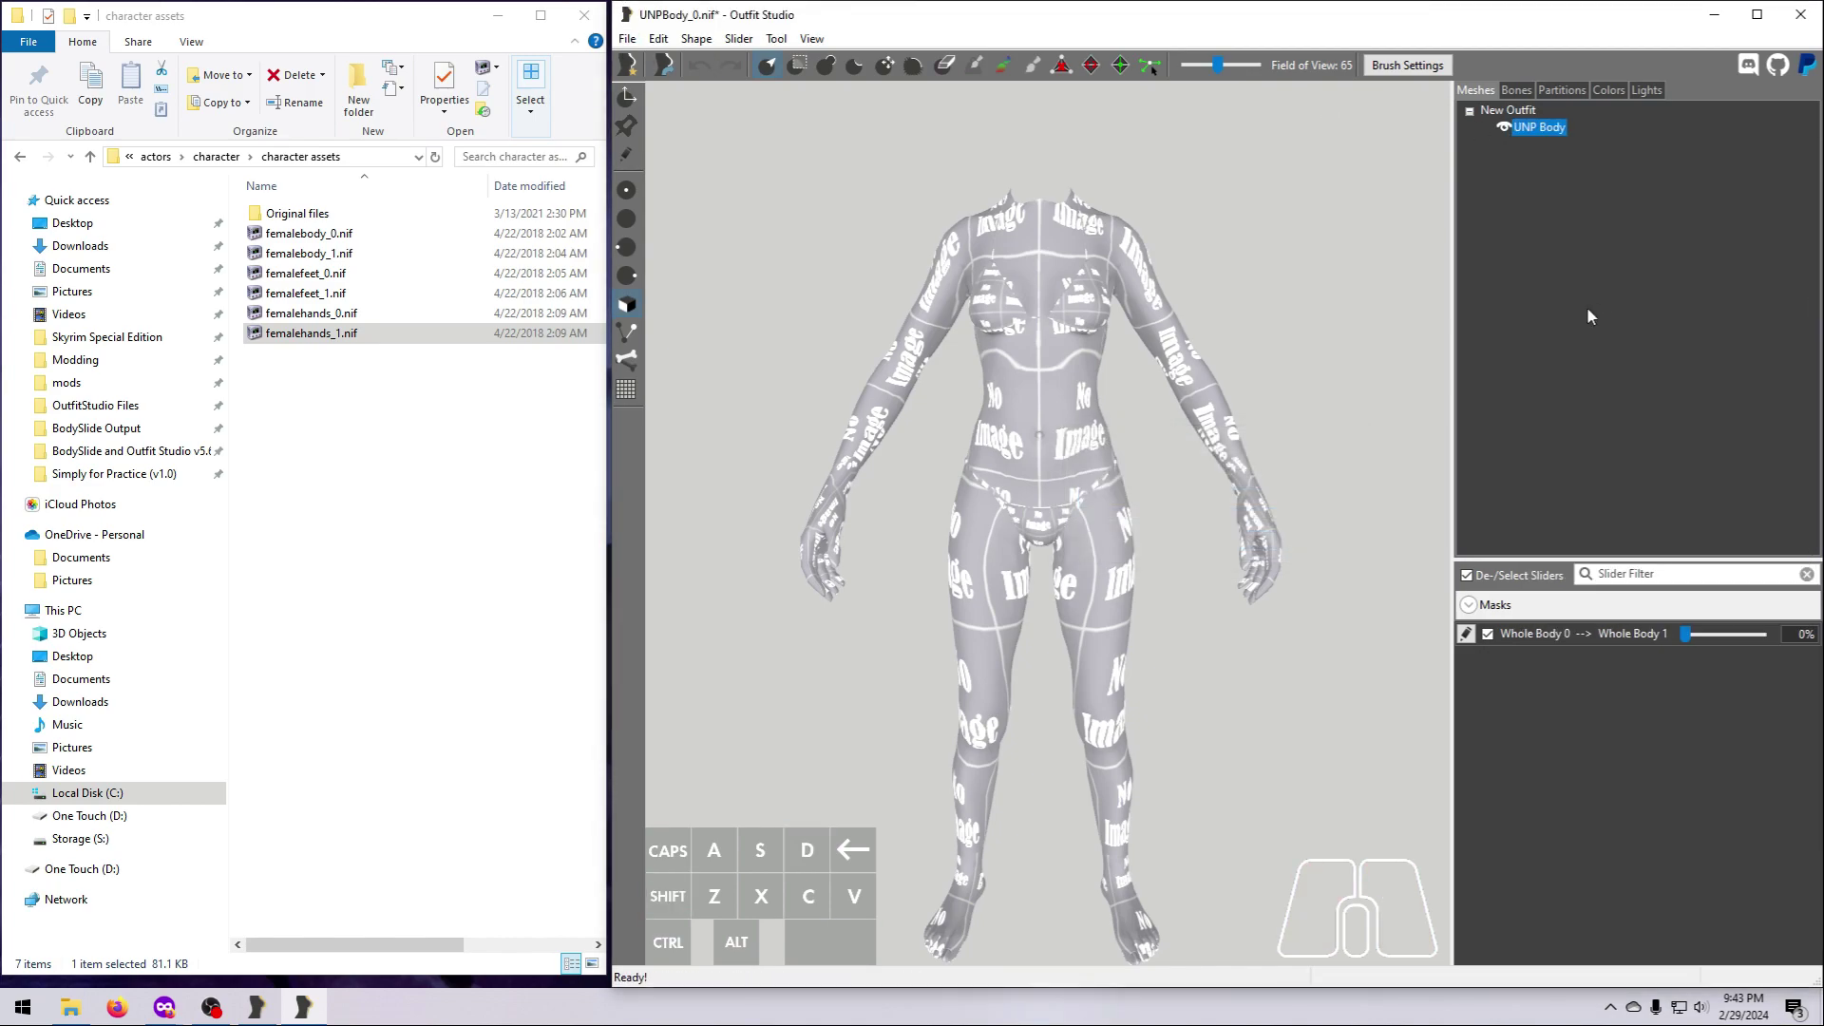
Save the project with display name 'UNP Whole Body Size Conversion'
click(627, 38)
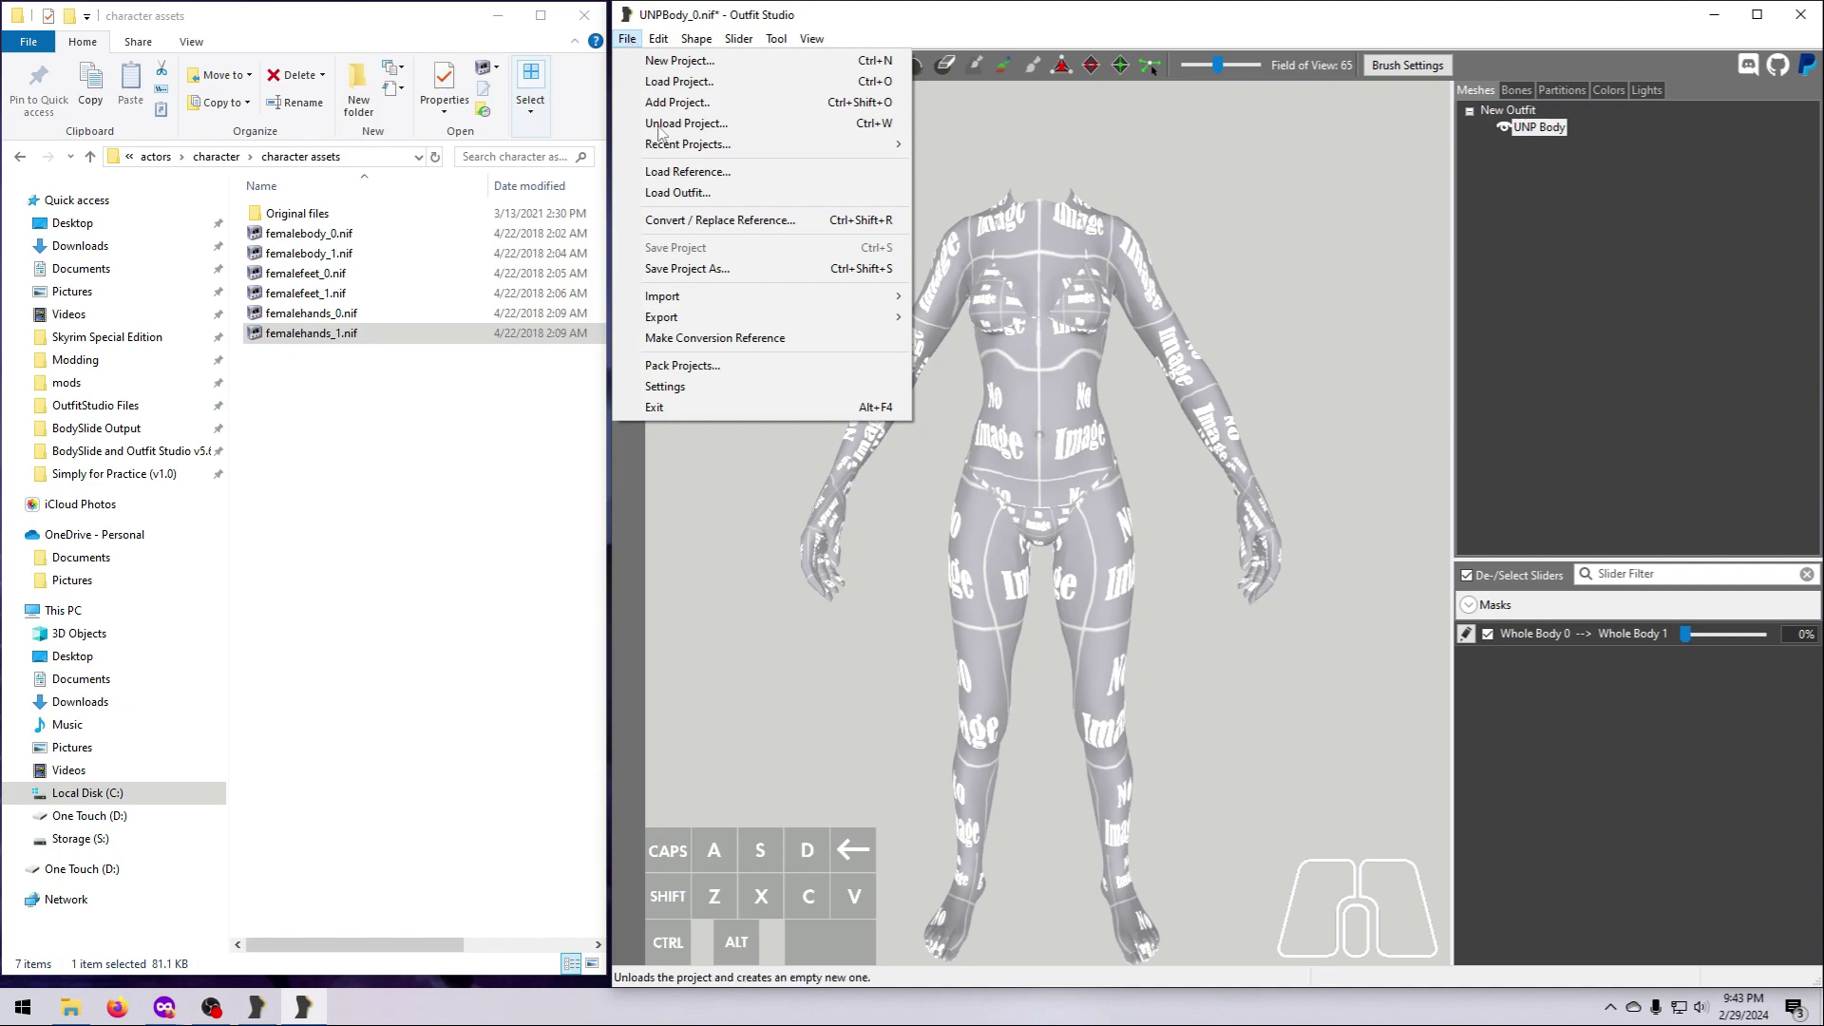
click(687, 268)
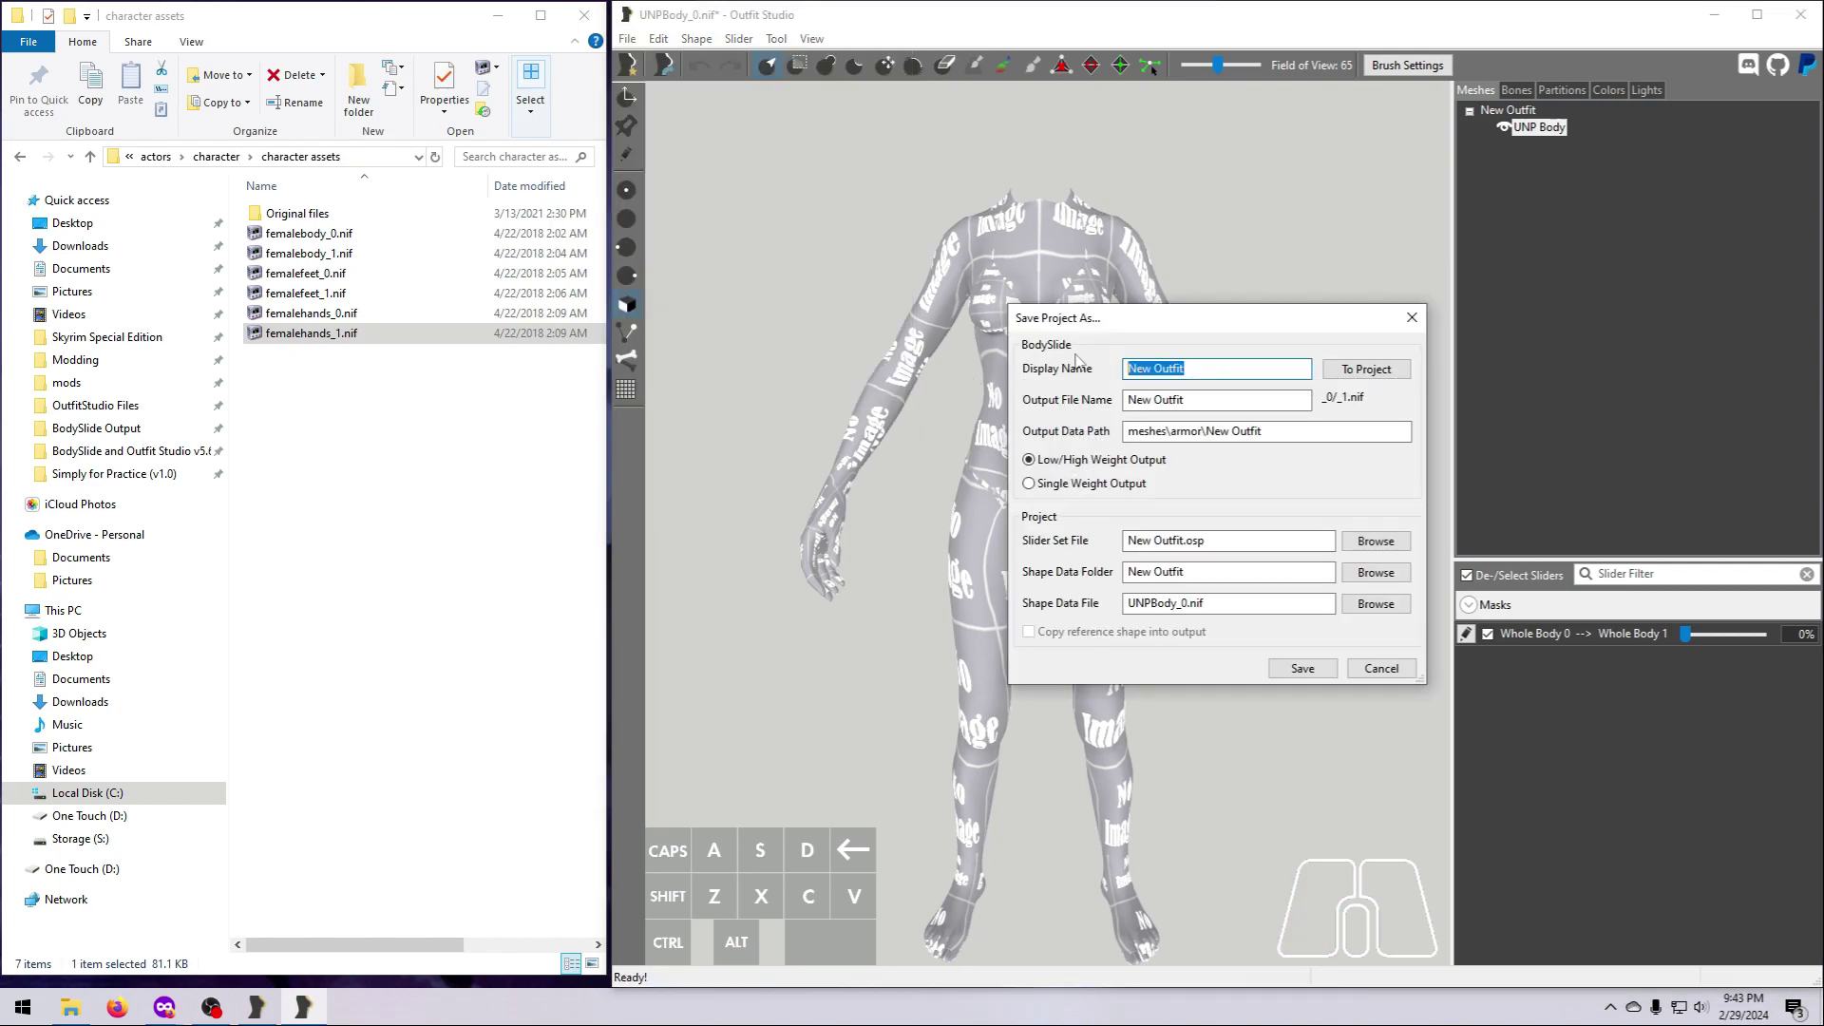
text(UNP Whole Body Size Conversion)
click(1366, 369)
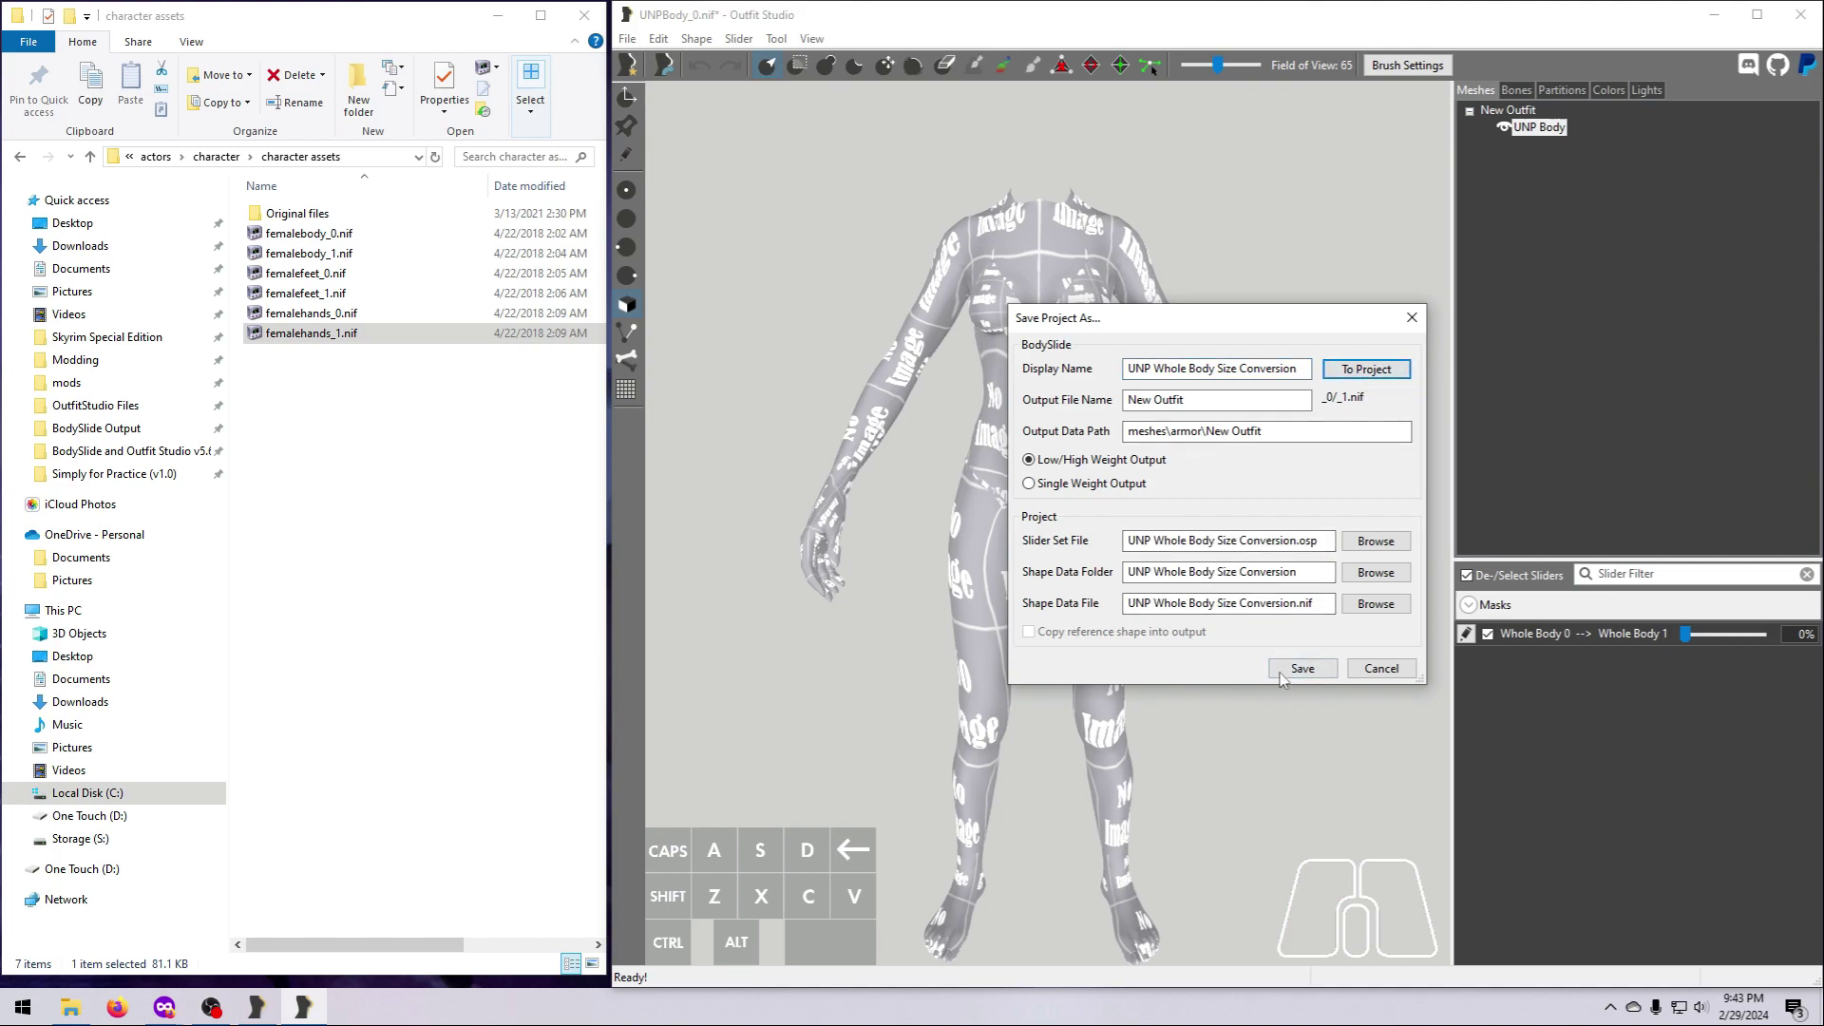
click(1300, 668)
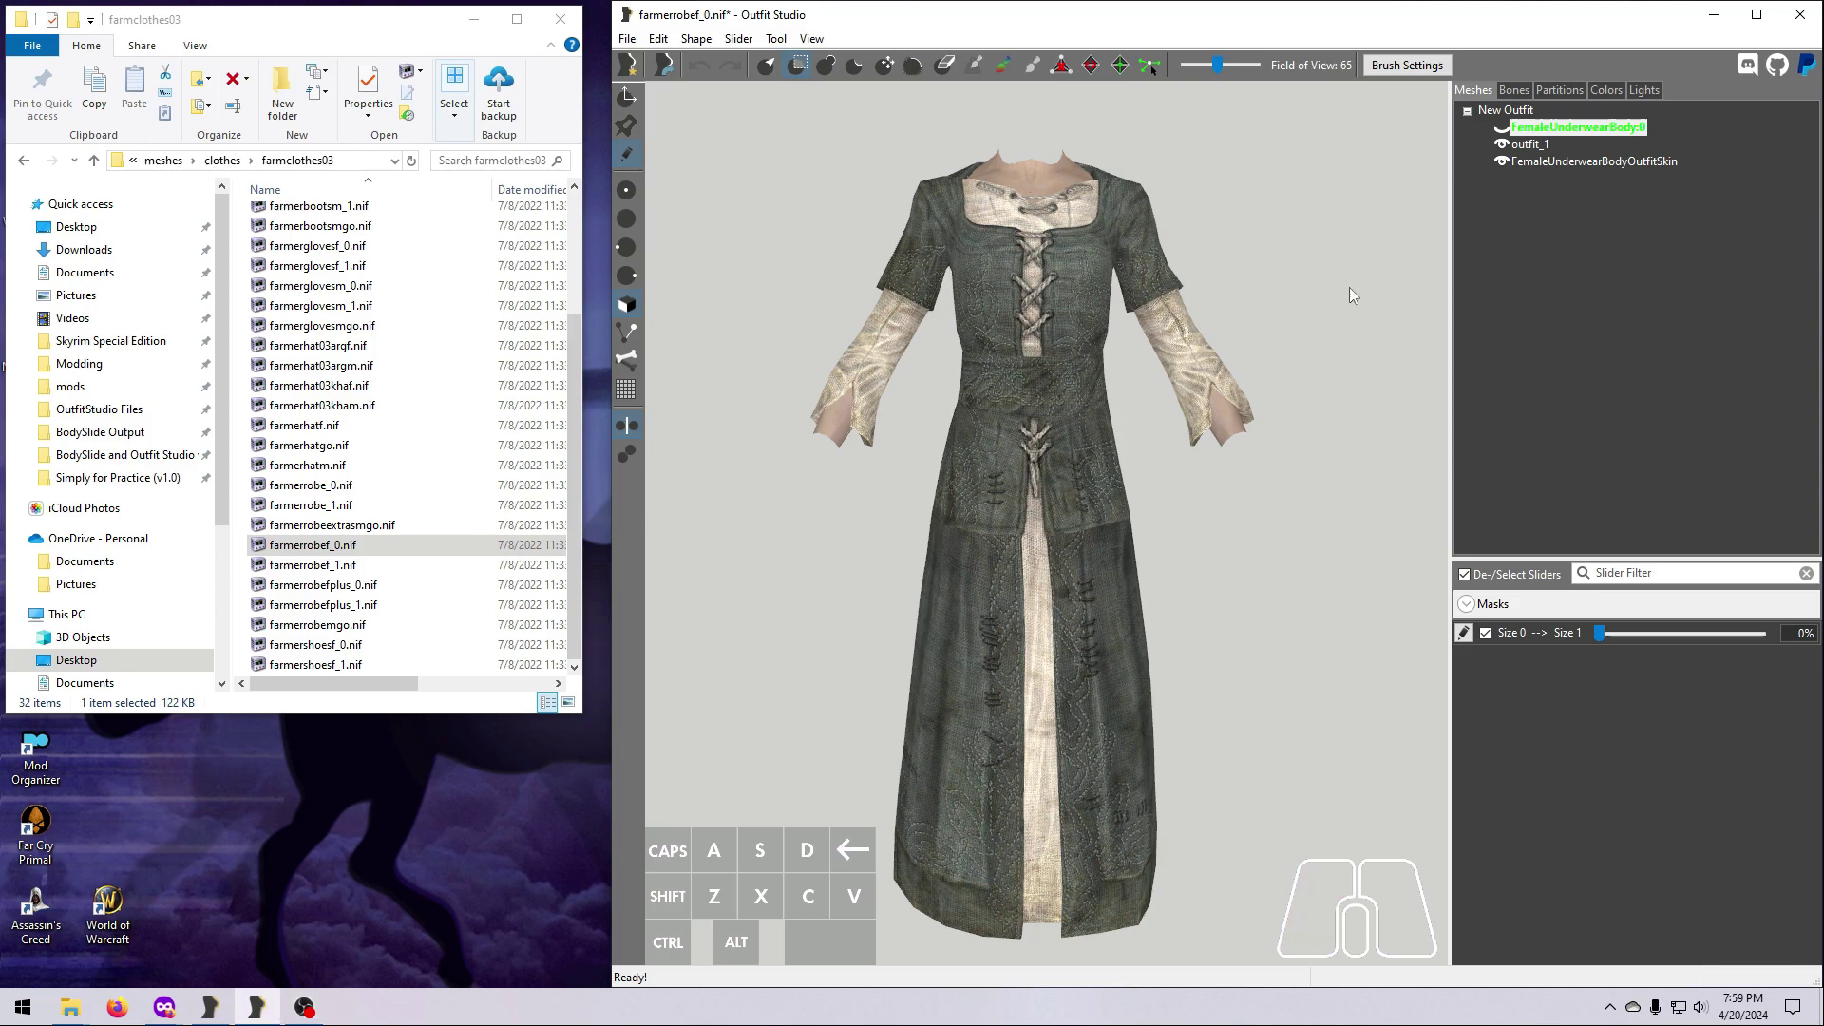
Conform all robe shapes with default settings, then test Size 0 --> Size 1 at 100% and 0%
click(739, 39)
click(779, 61)
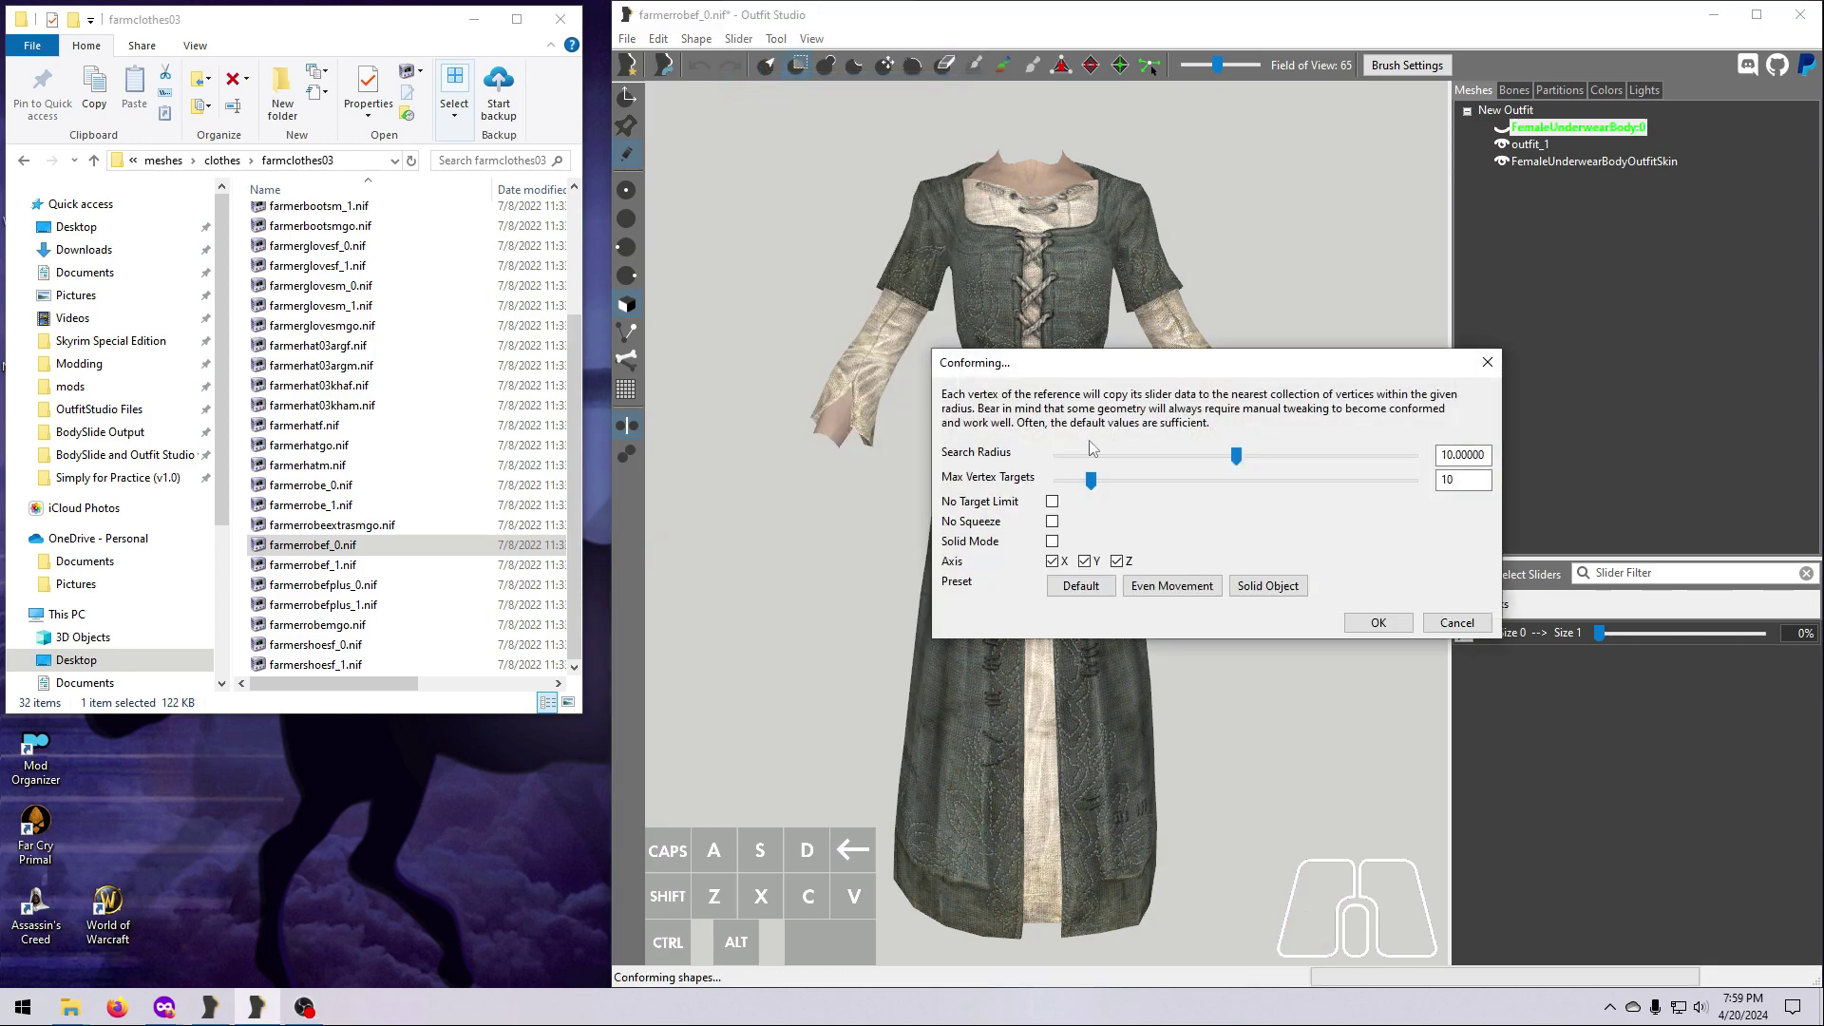
click(1395, 620)
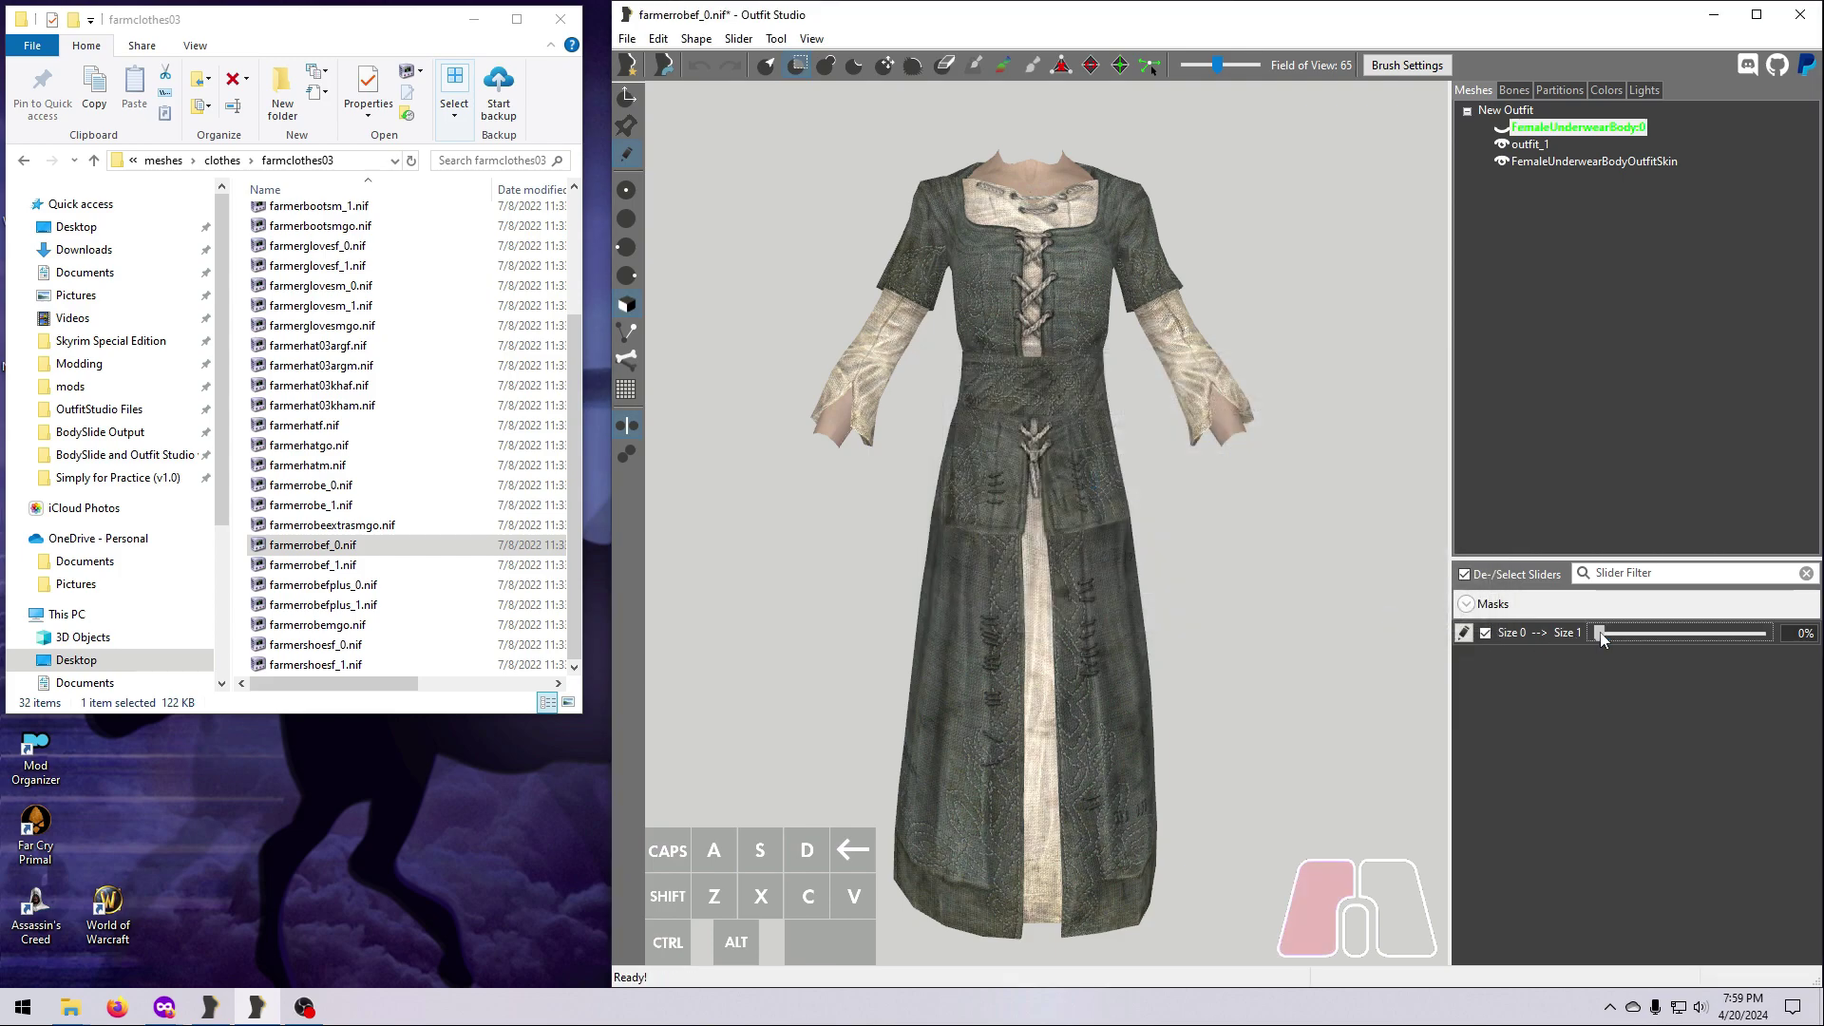
drag(1599, 631, 1763, 632)
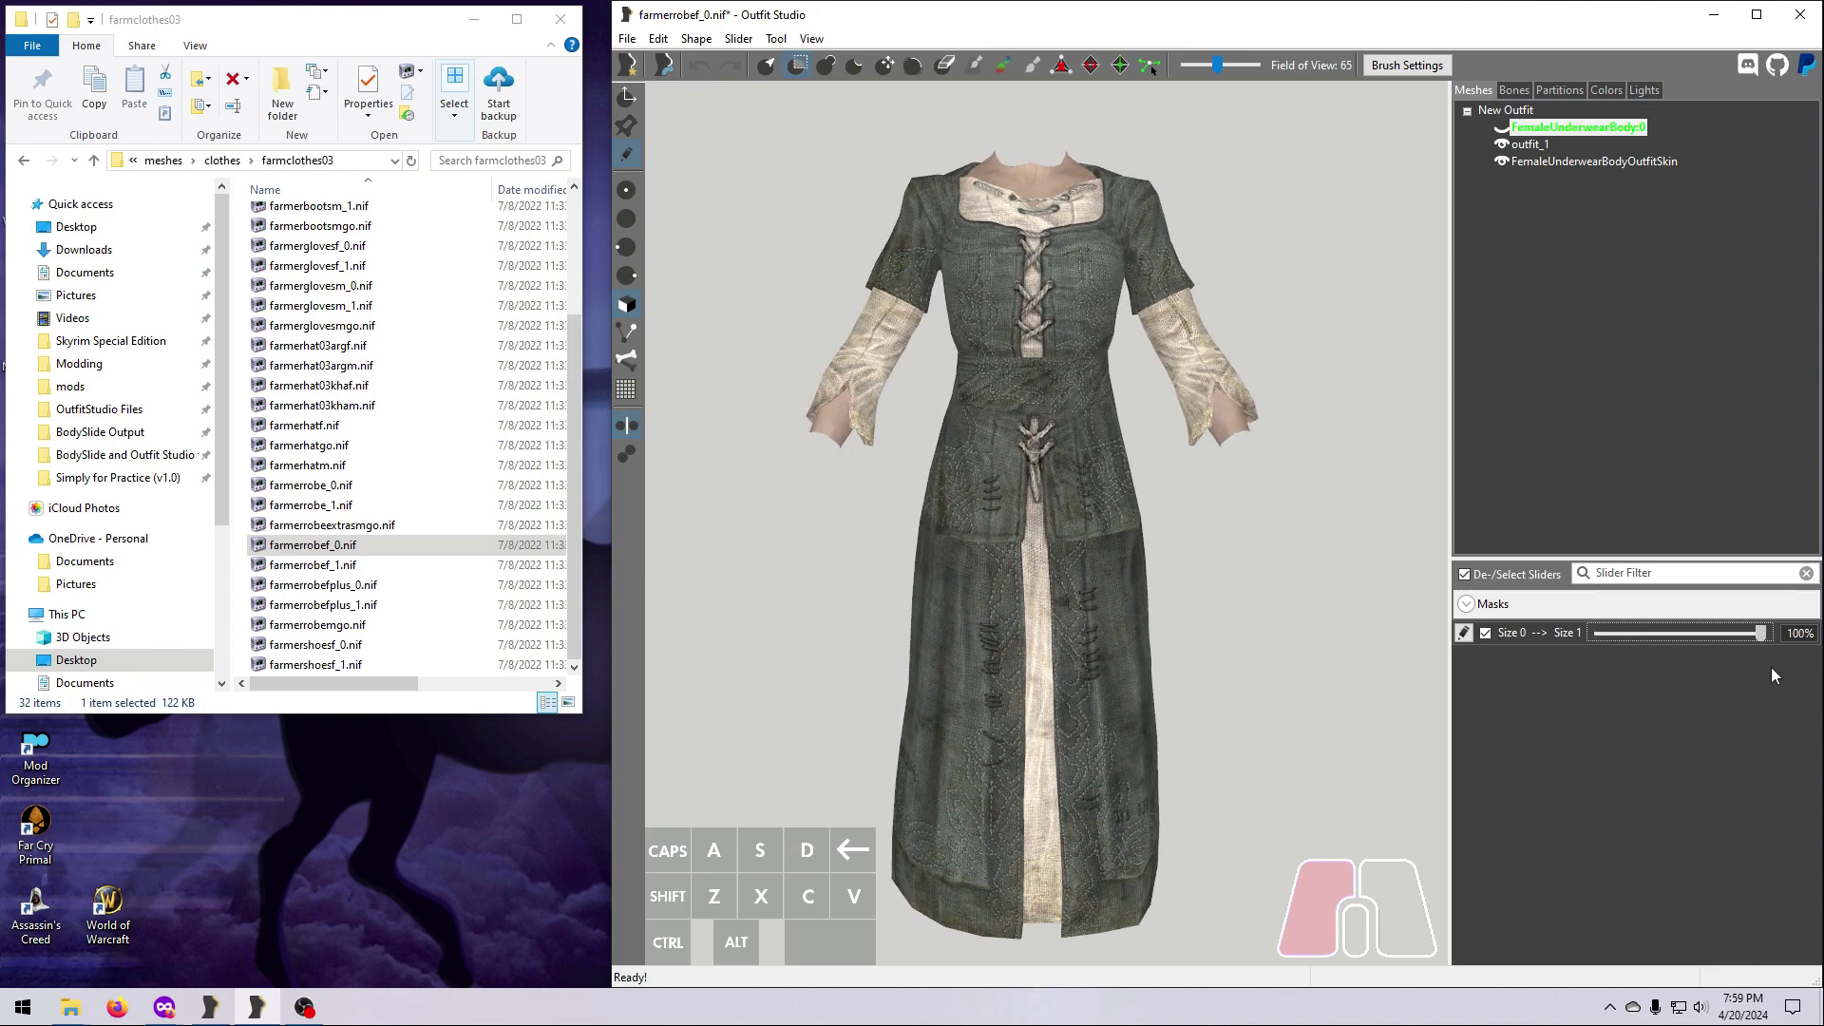
drag(1761, 633, 1561, 644)
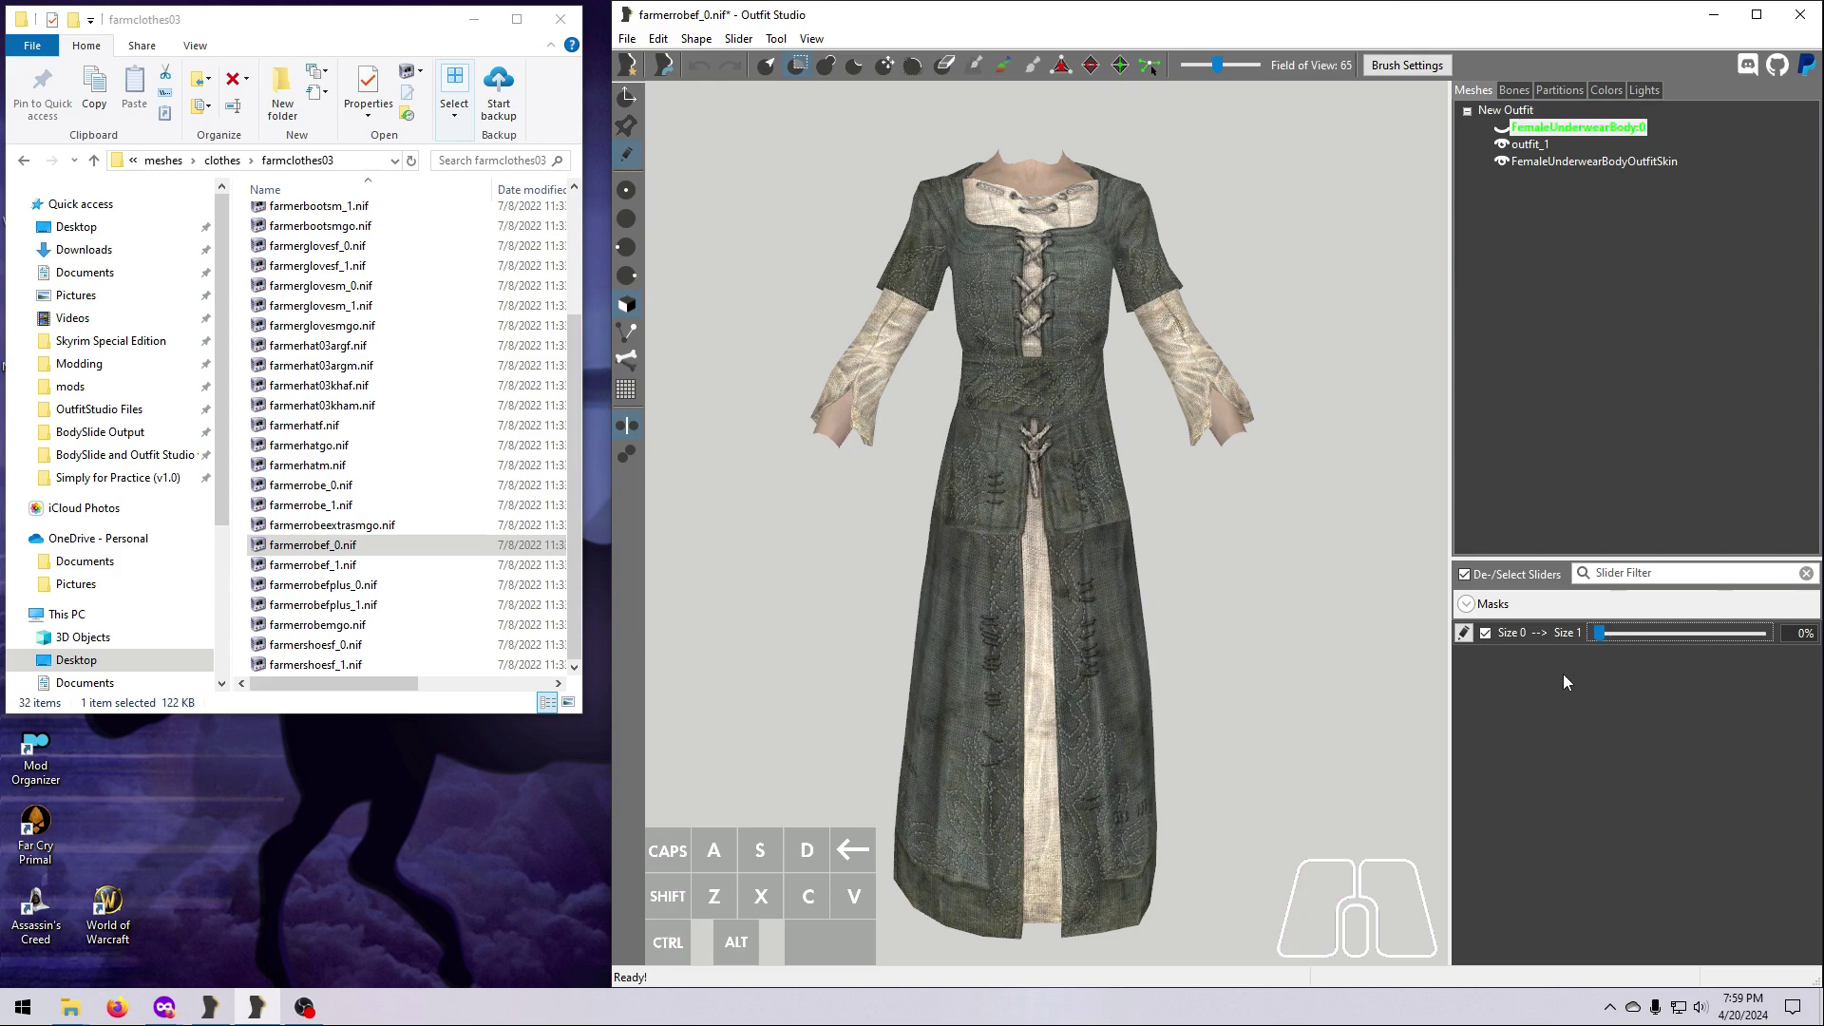
Select outfit_1 and paint a mask over the lower robe
click(1527, 145)
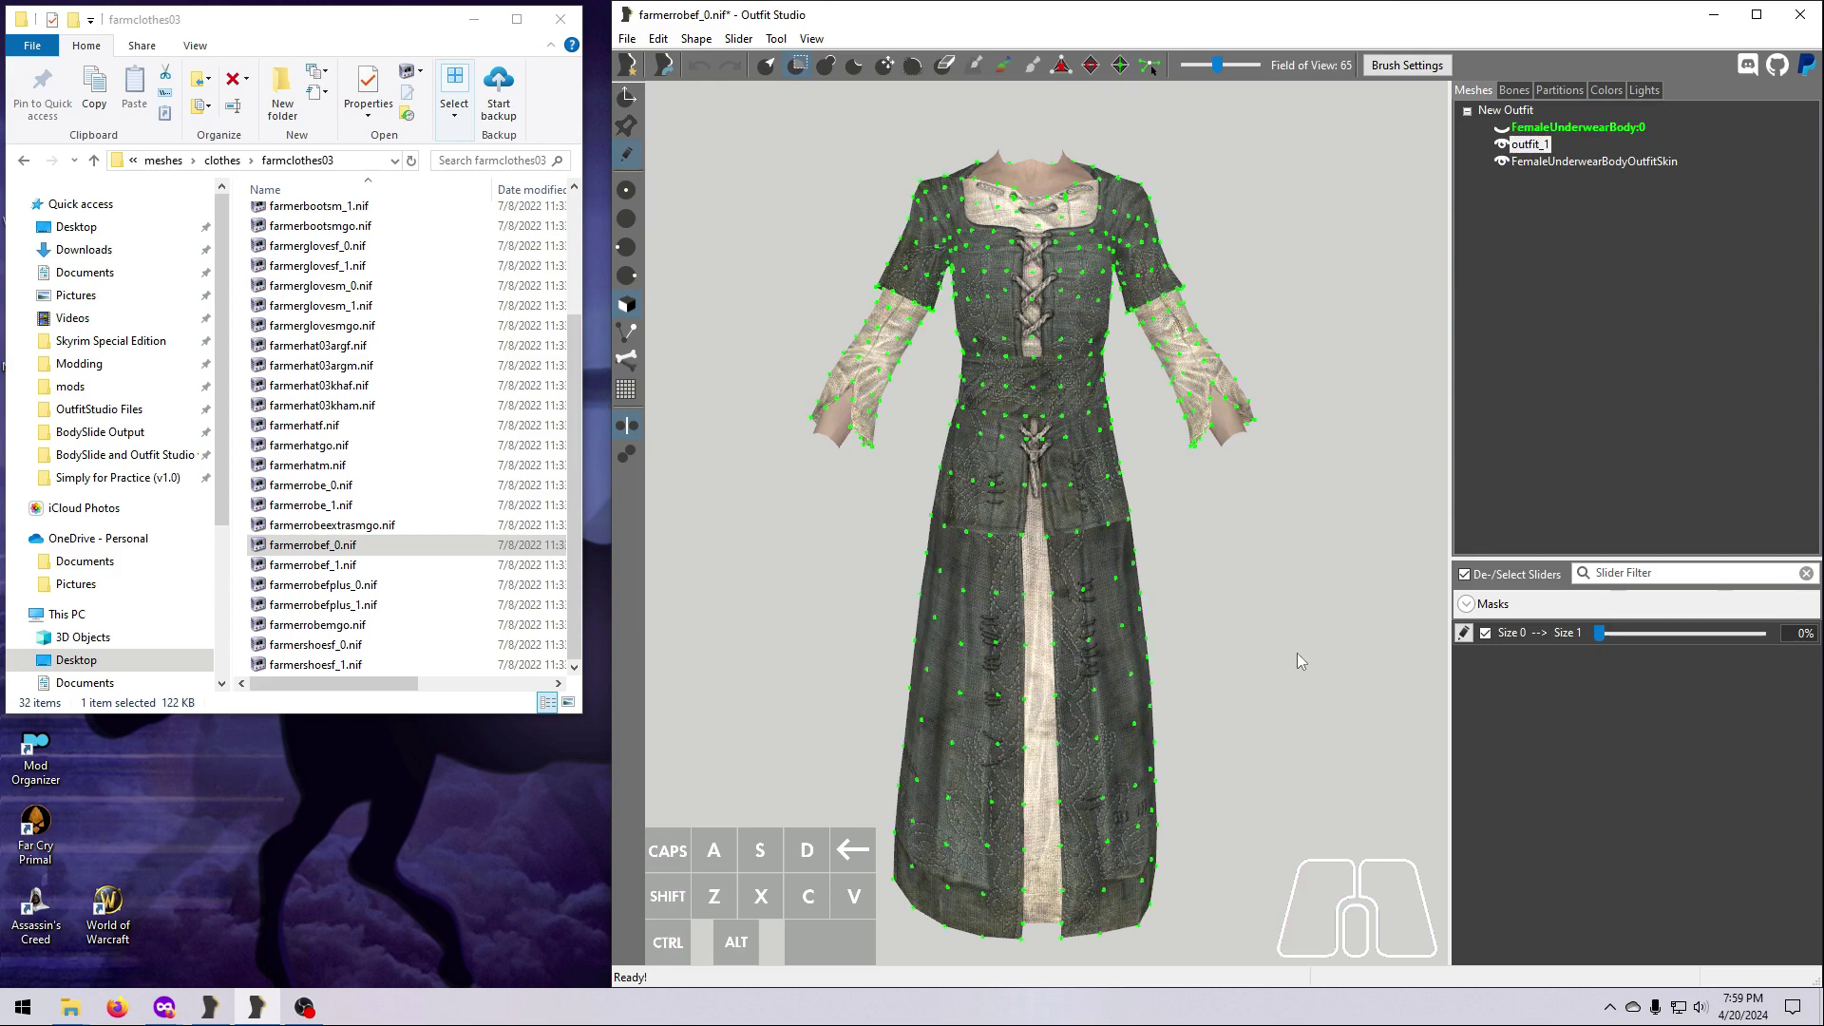
drag(1115, 623, 1026, 665)
right_drag(1026, 665, 1064, 627)
mouse_move(1064, 627)
mouse_down()
mouse_move(1045, 741)
mouse_move(1157, 903)
mouse_move(1092, 807)
mouse_move(855, 713)
mouse_up()
right_drag(855, 713, 719, 686)
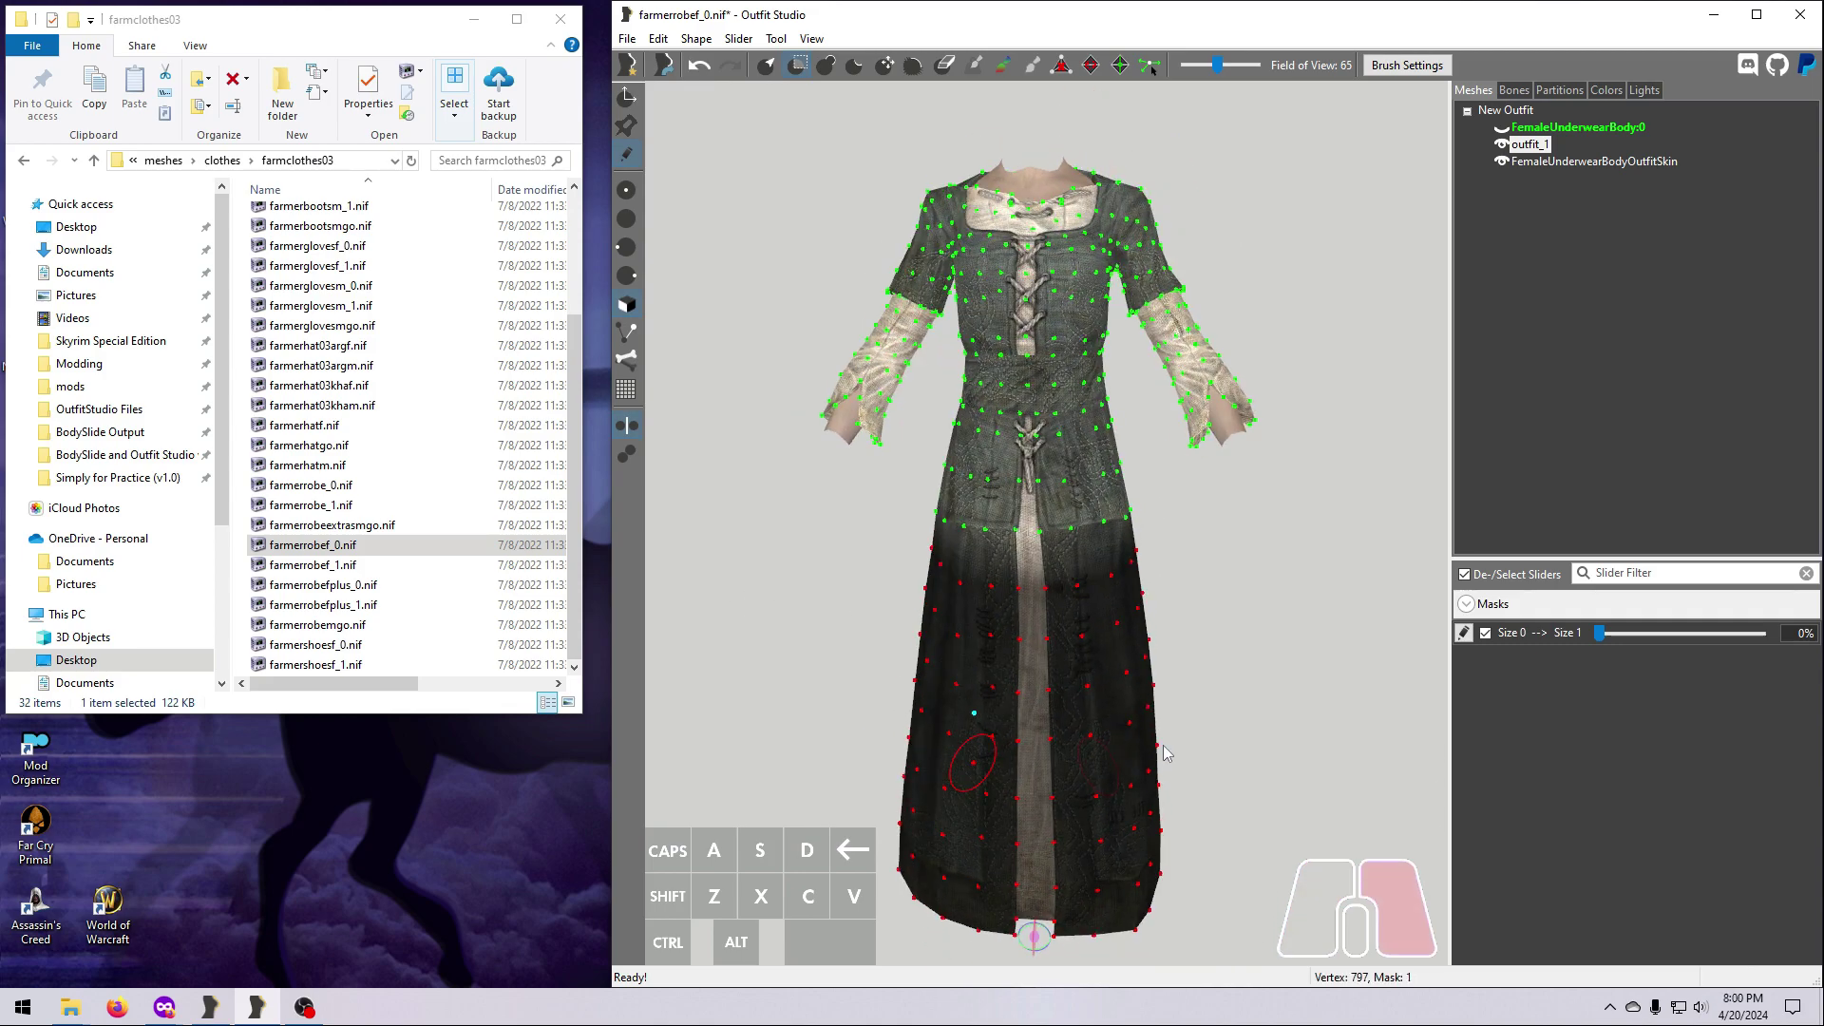
click(700, 65)
right_drag(958, 314, 1100, 608)
middle_drag(1099, 608, 1154, 619)
Invert the mask to cover the upper robe and save it as 'Skirt'
click(776, 38)
click(819, 223)
click(1466, 603)
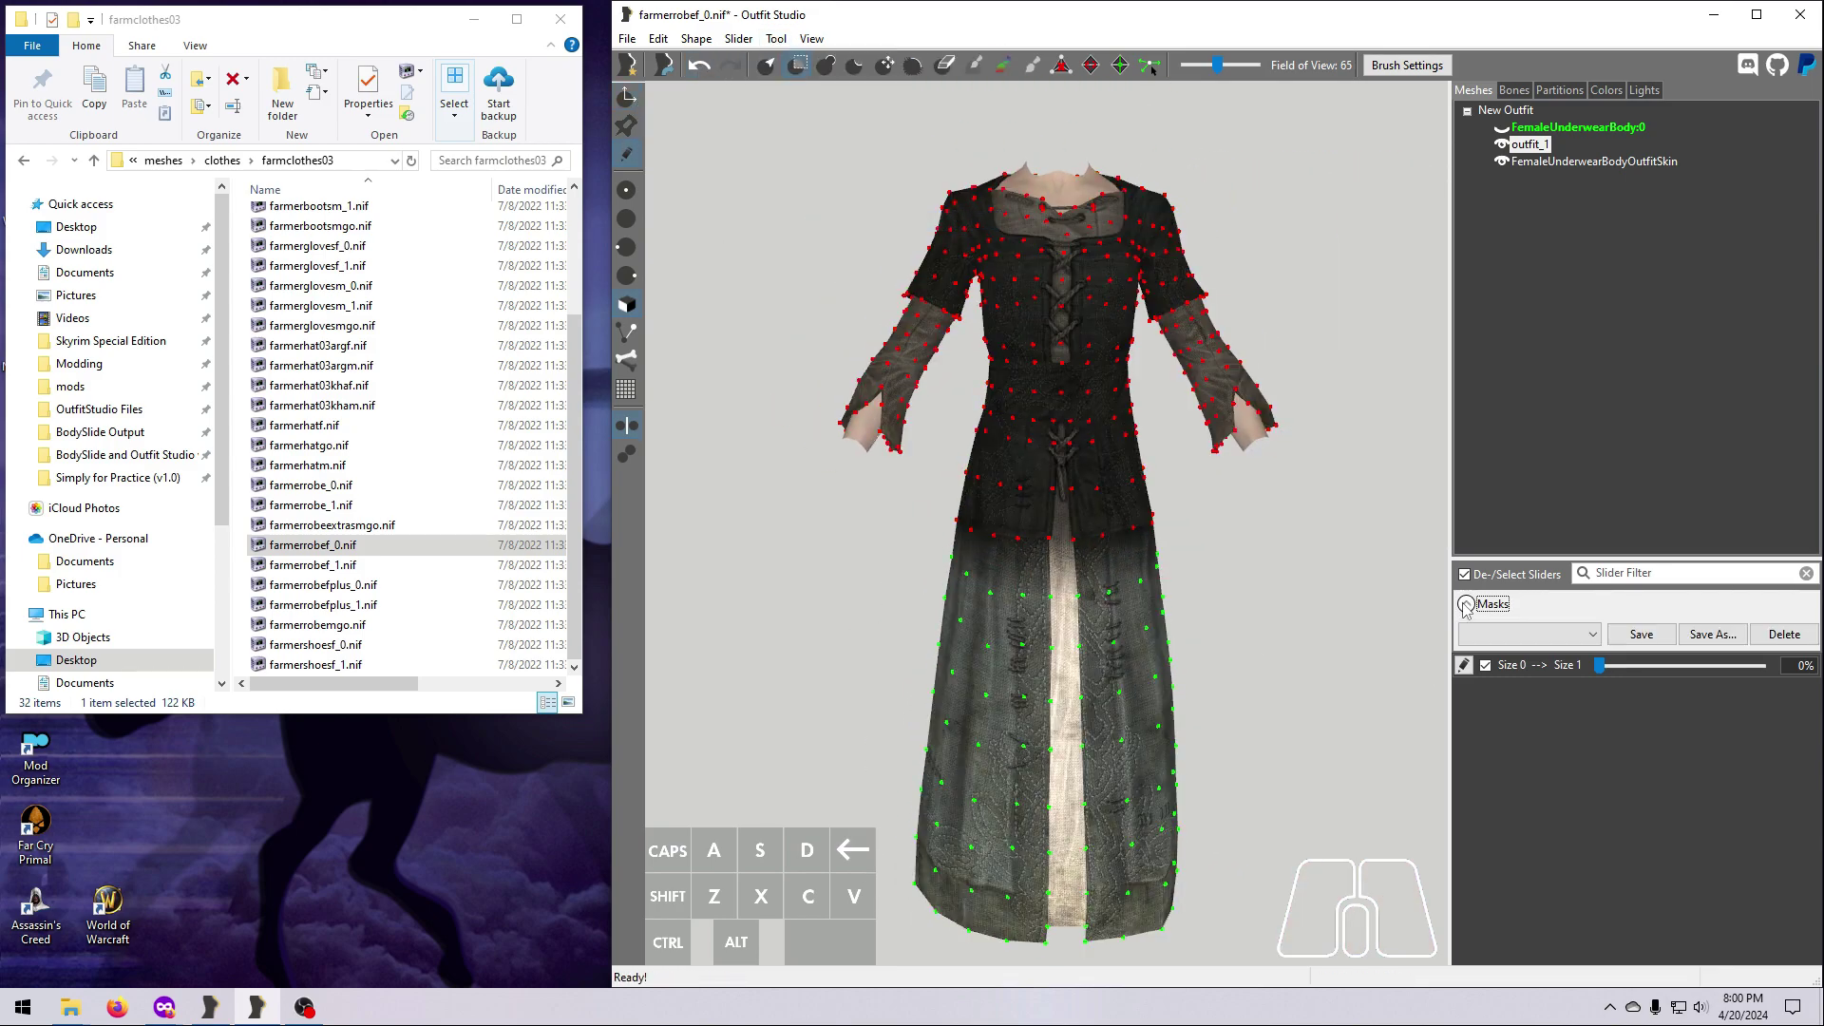
click(1713, 633)
text(Skirt)
key(Return)
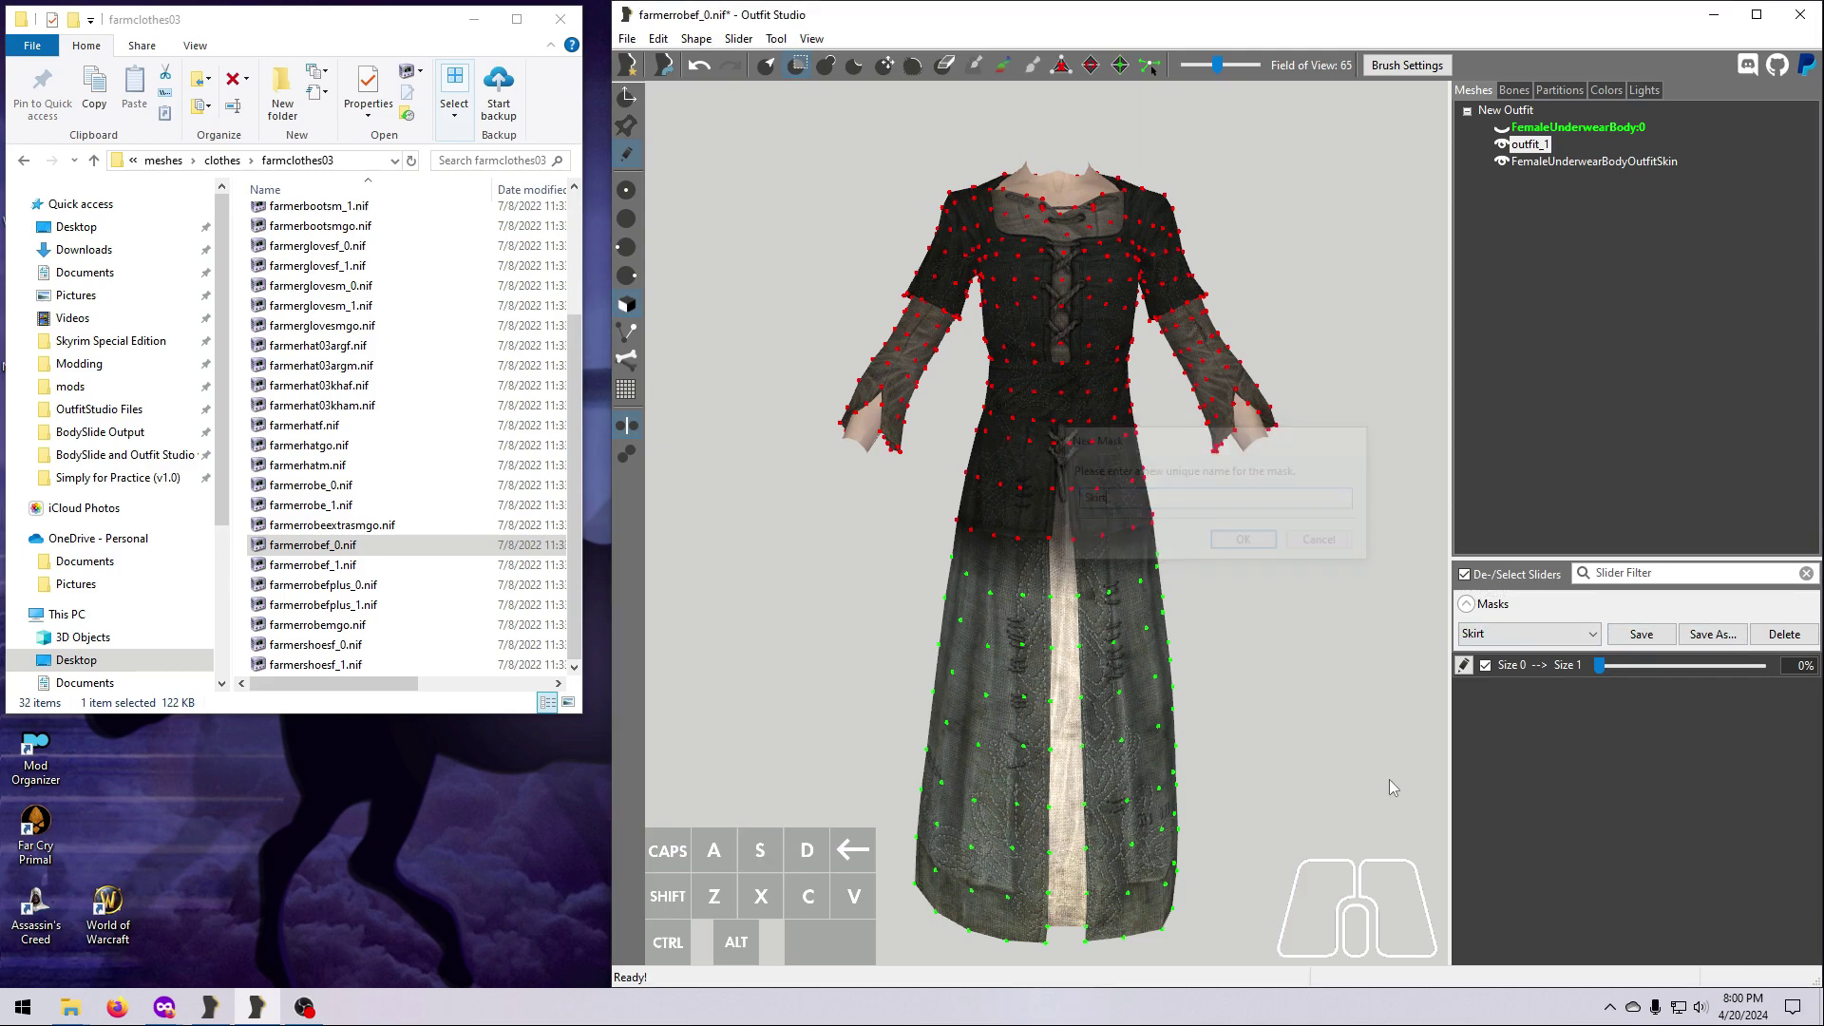
Clear the robe's slider data on the skirt, then clear the mask
right_drag(1389, 779, 1236, 704)
click(737, 39)
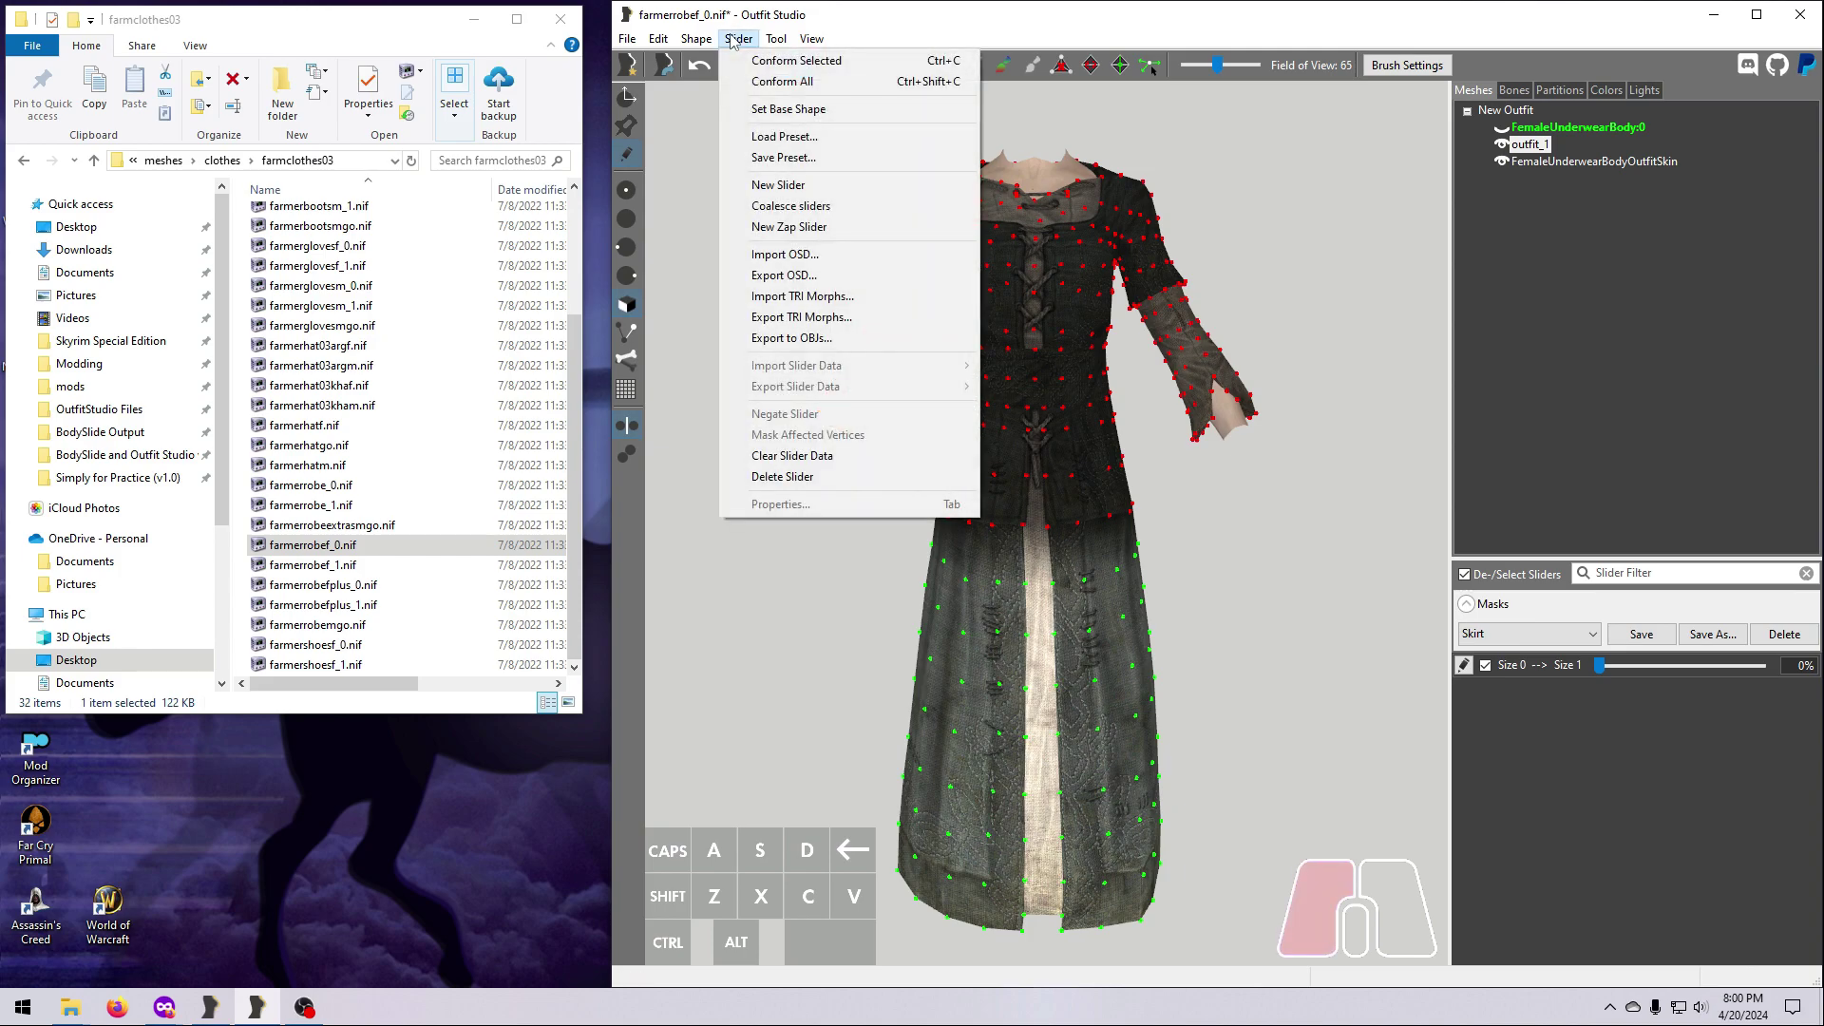
click(792, 455)
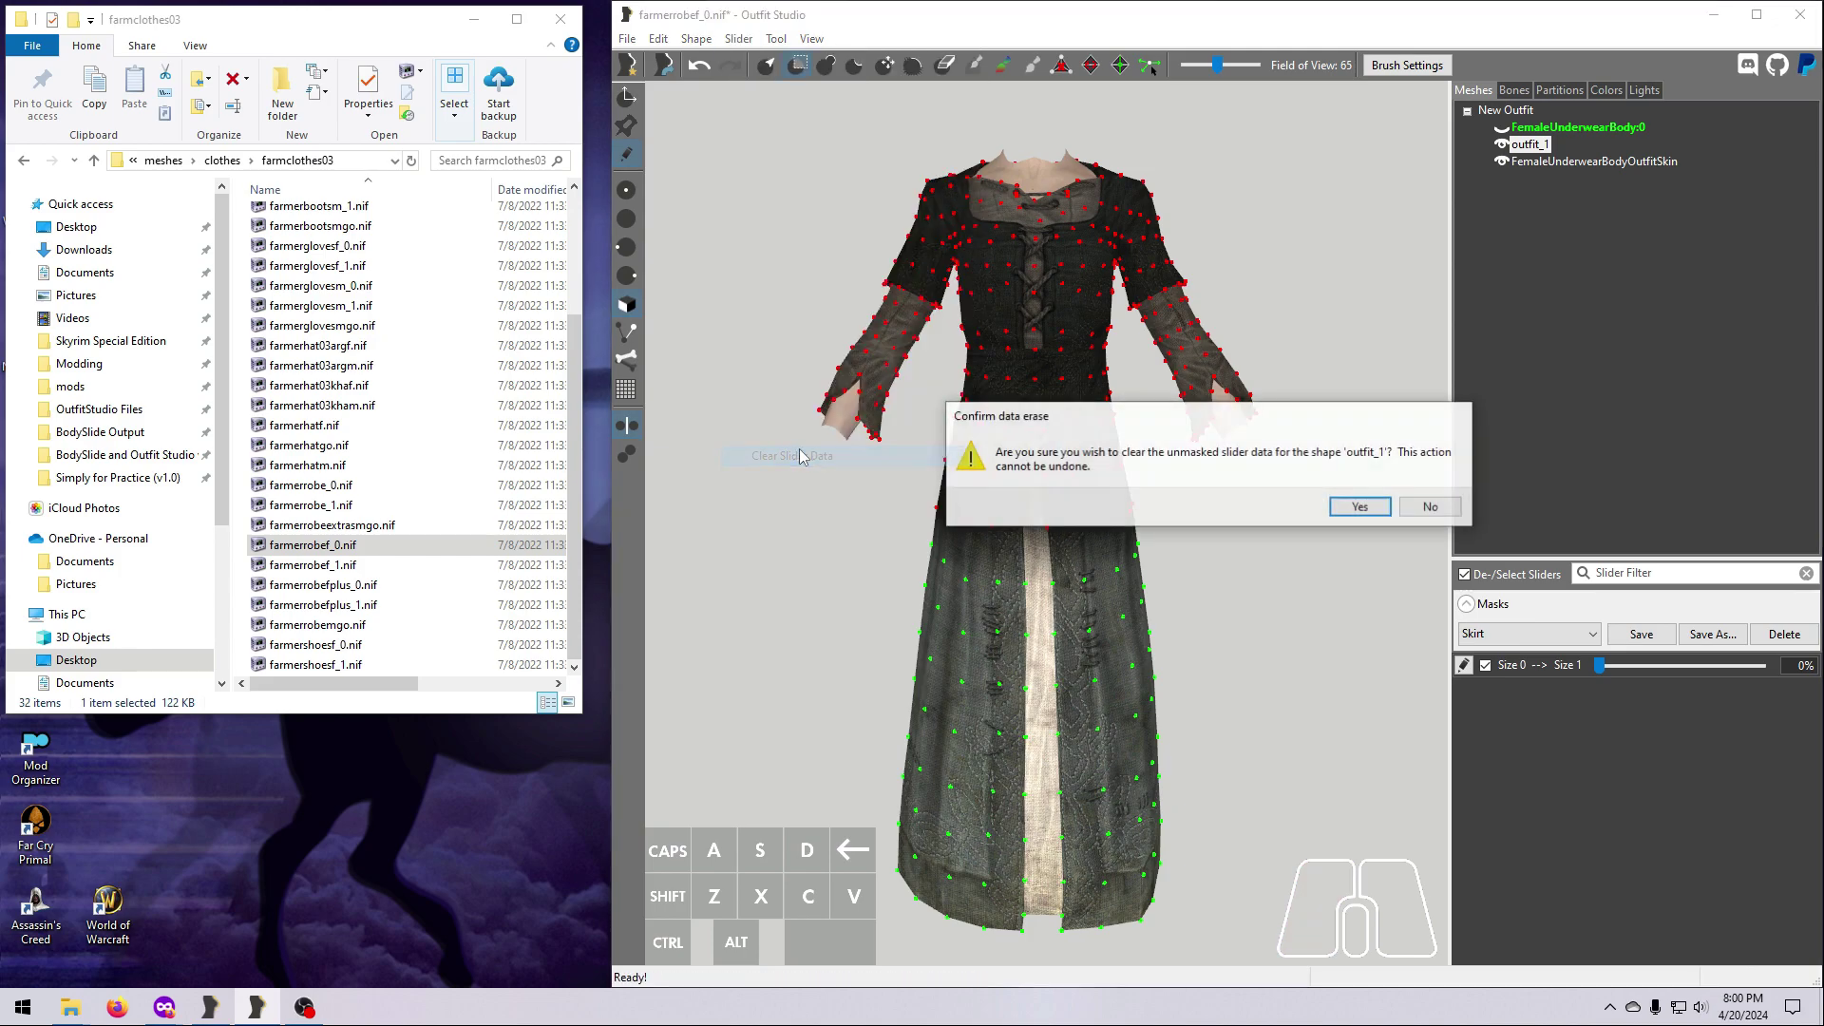
click(1358, 509)
click(776, 38)
click(860, 221)
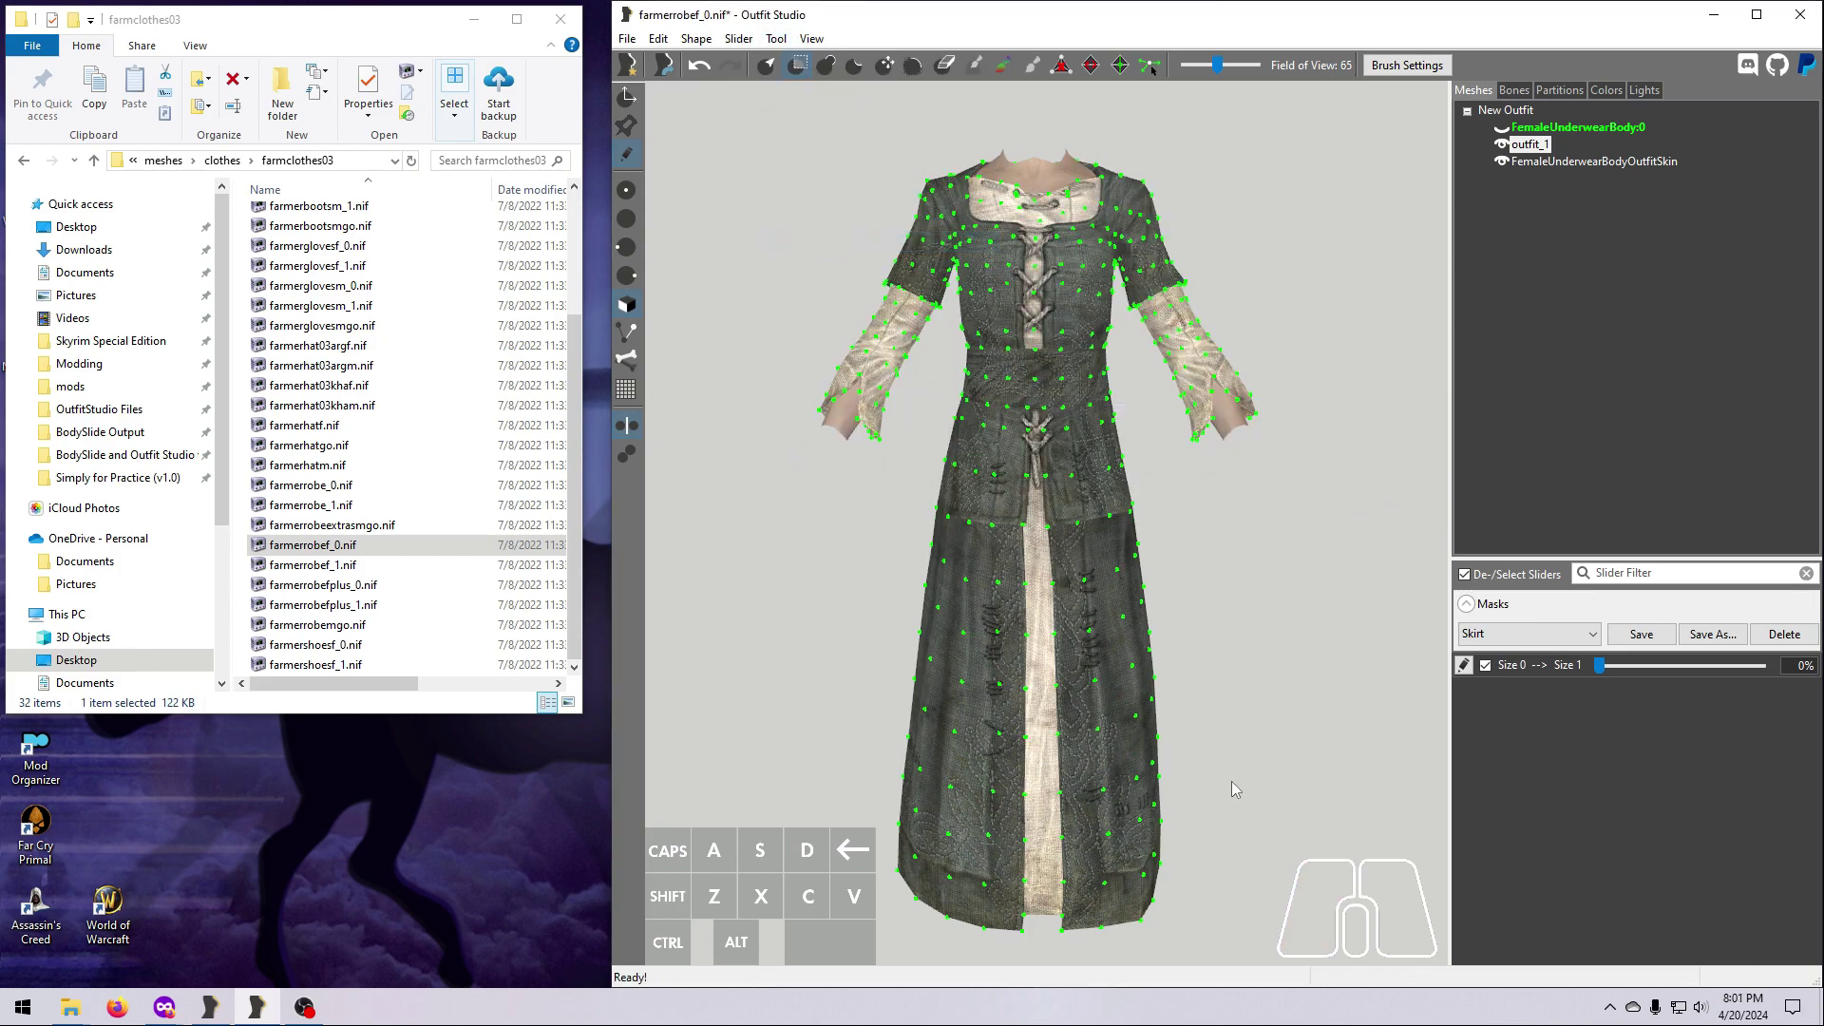
Set the size slider to 100%, make it the base shape, and apply the Skirt mask
drag(1599, 665, 1760, 665)
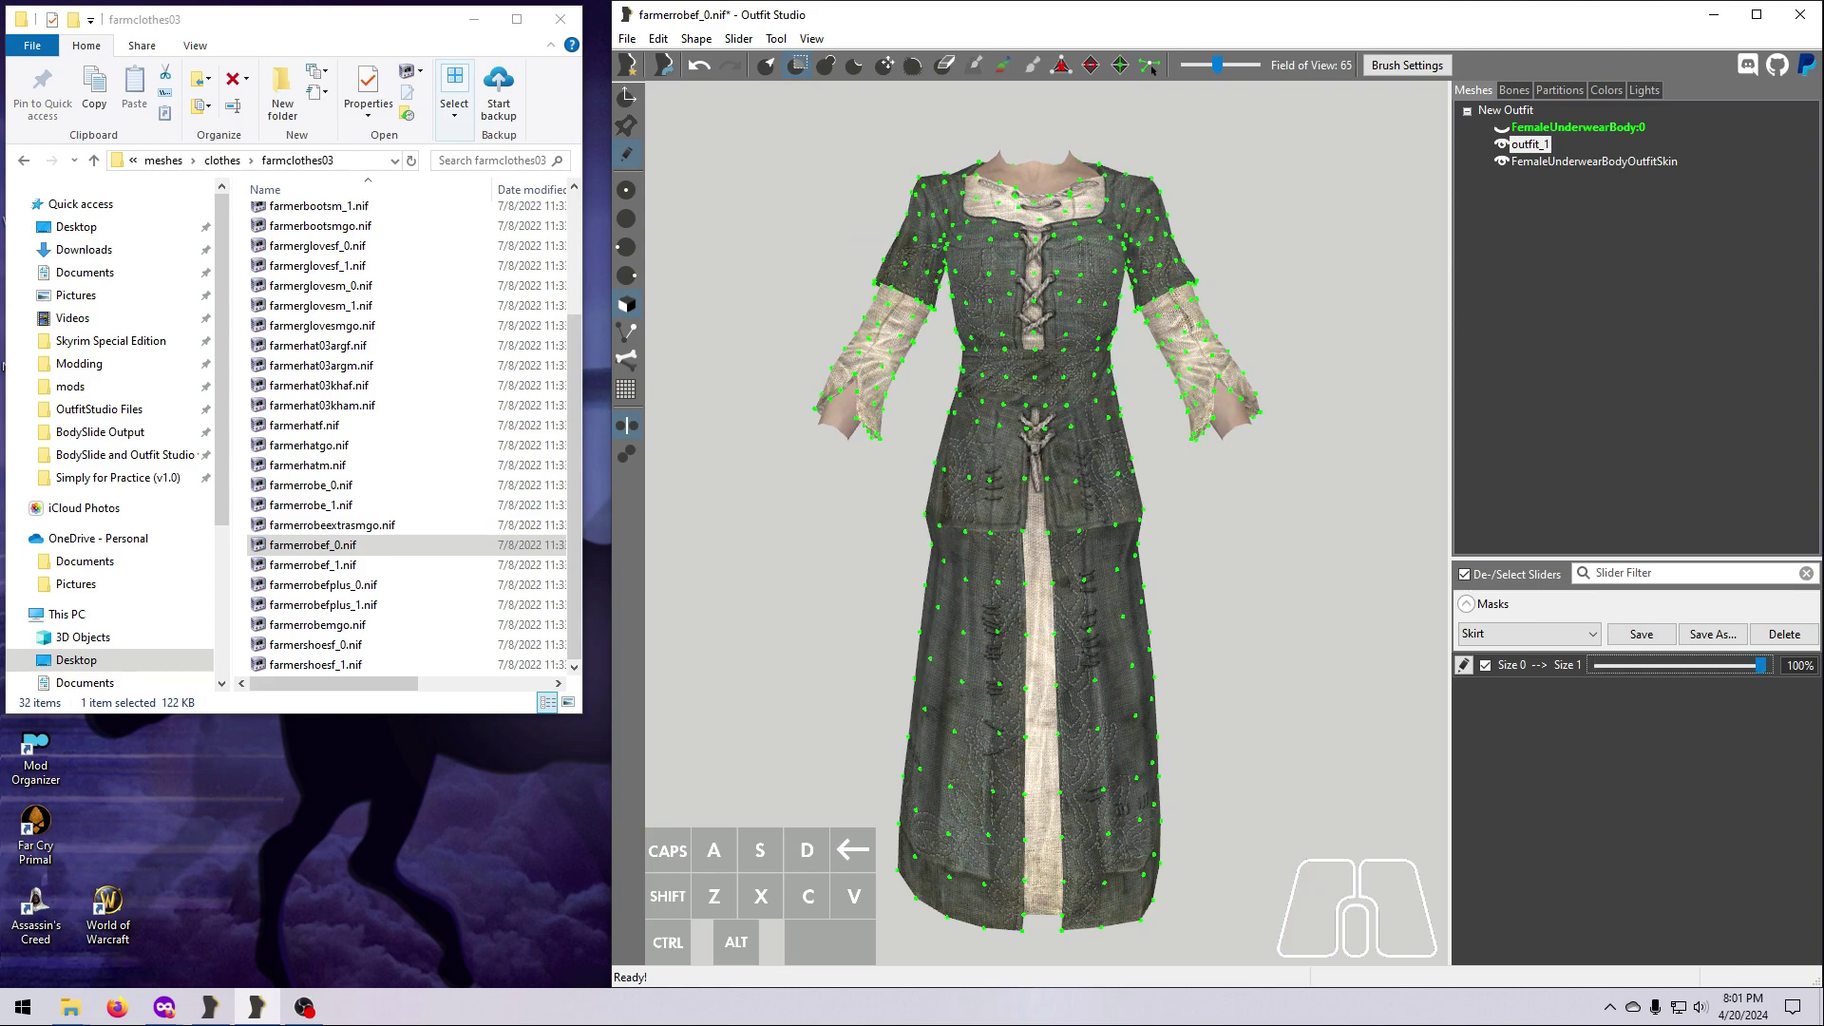
click(738, 38)
click(784, 112)
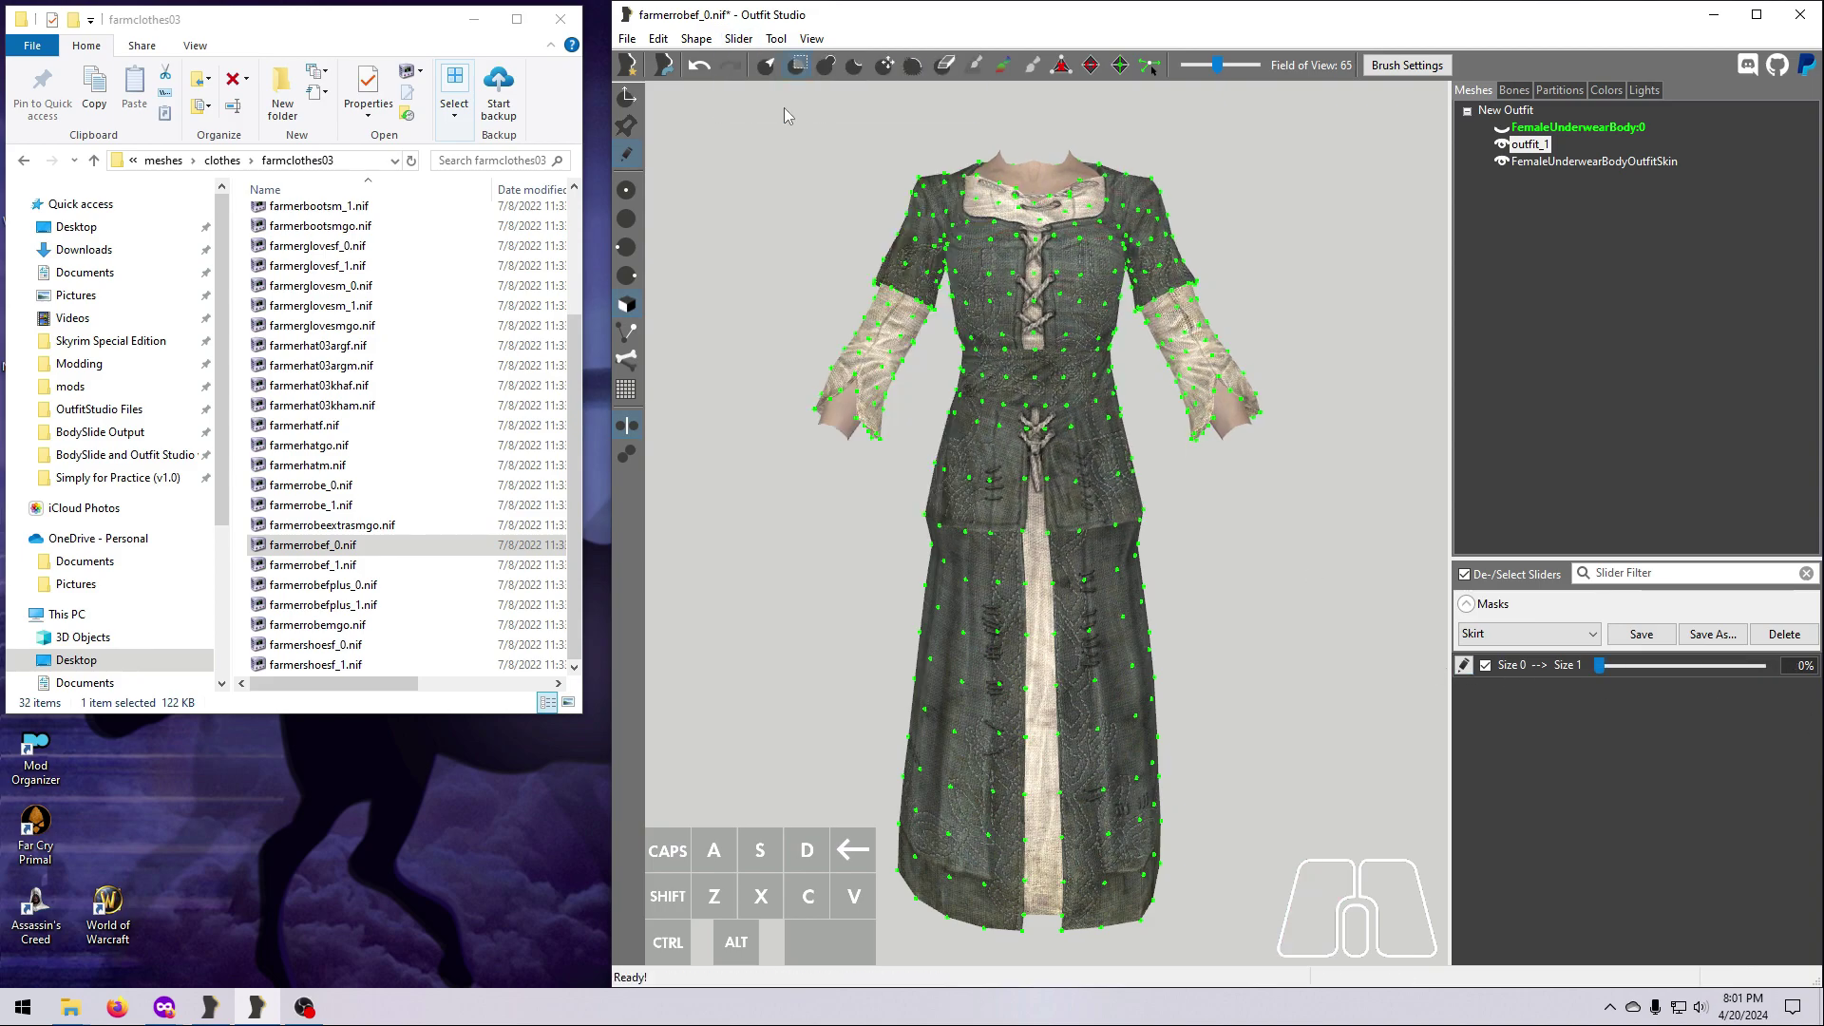
click(1529, 633)
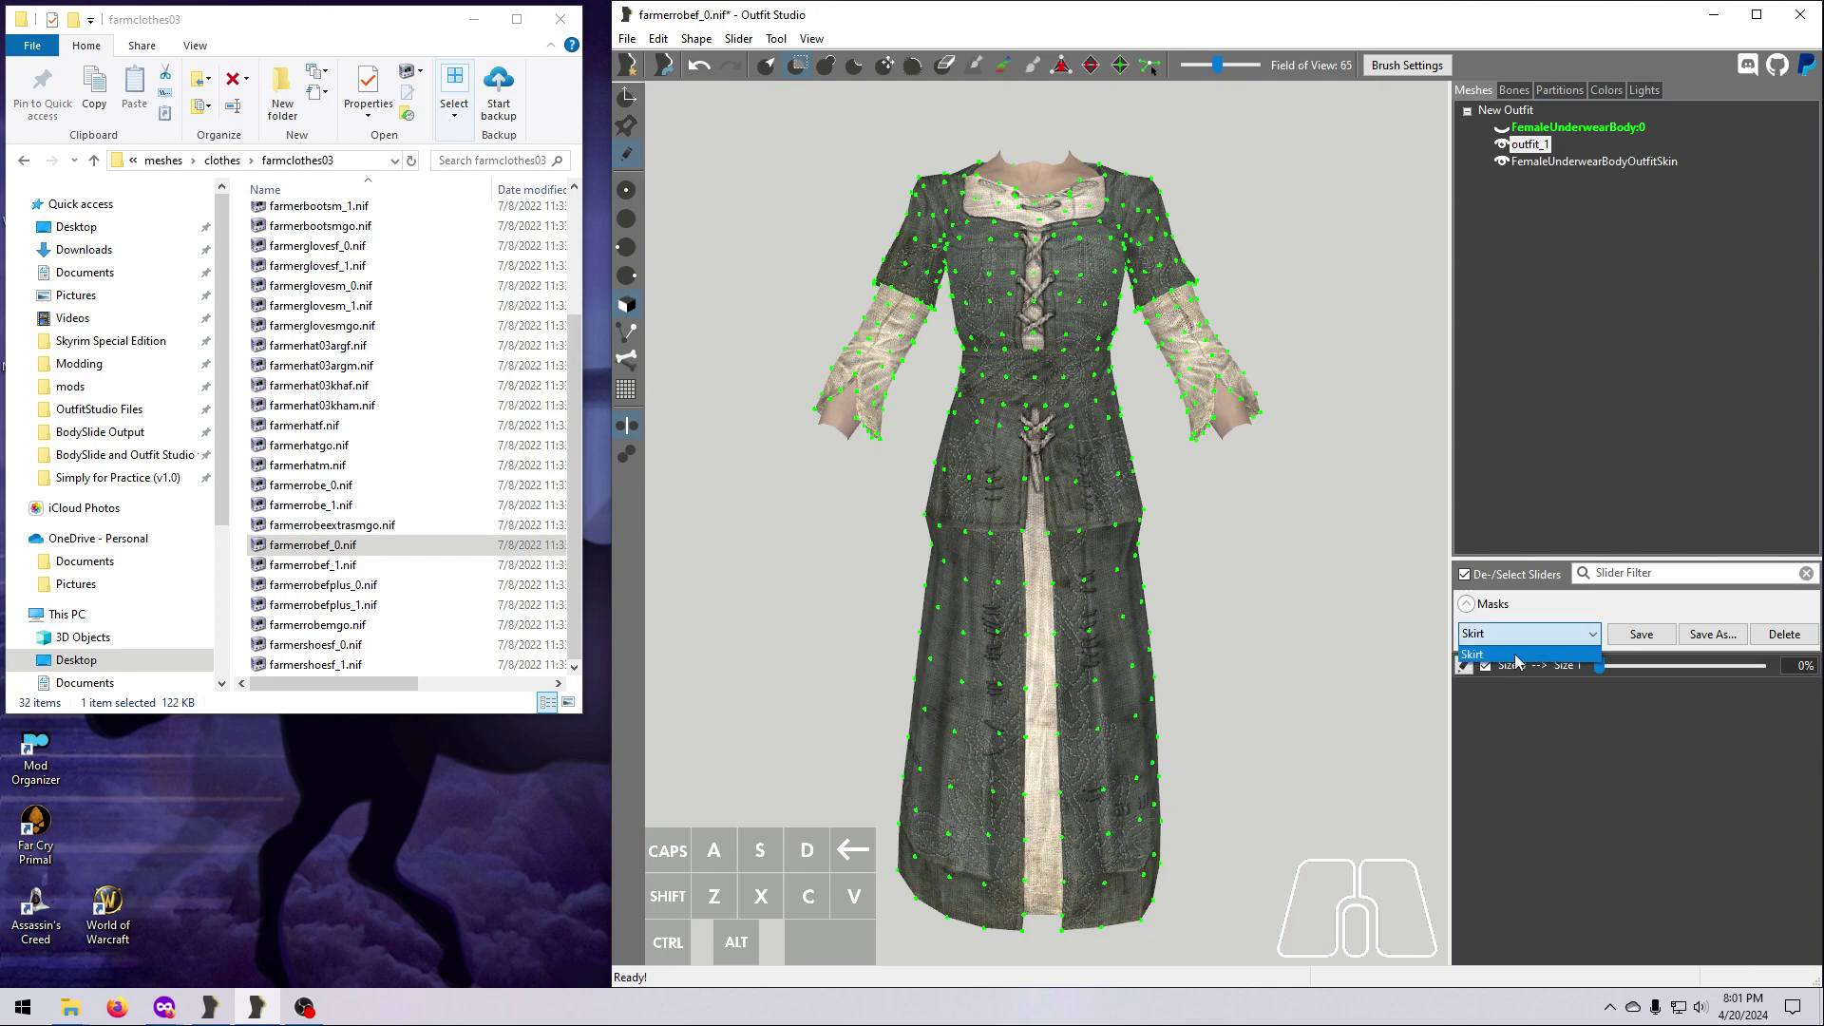
click(1520, 661)
Scale the unmasked skirt wider with the Transform gizmo, then clear the upper-dress mask
click(627, 96)
right_drag(819, 737, 1033, 777)
click(700, 66)
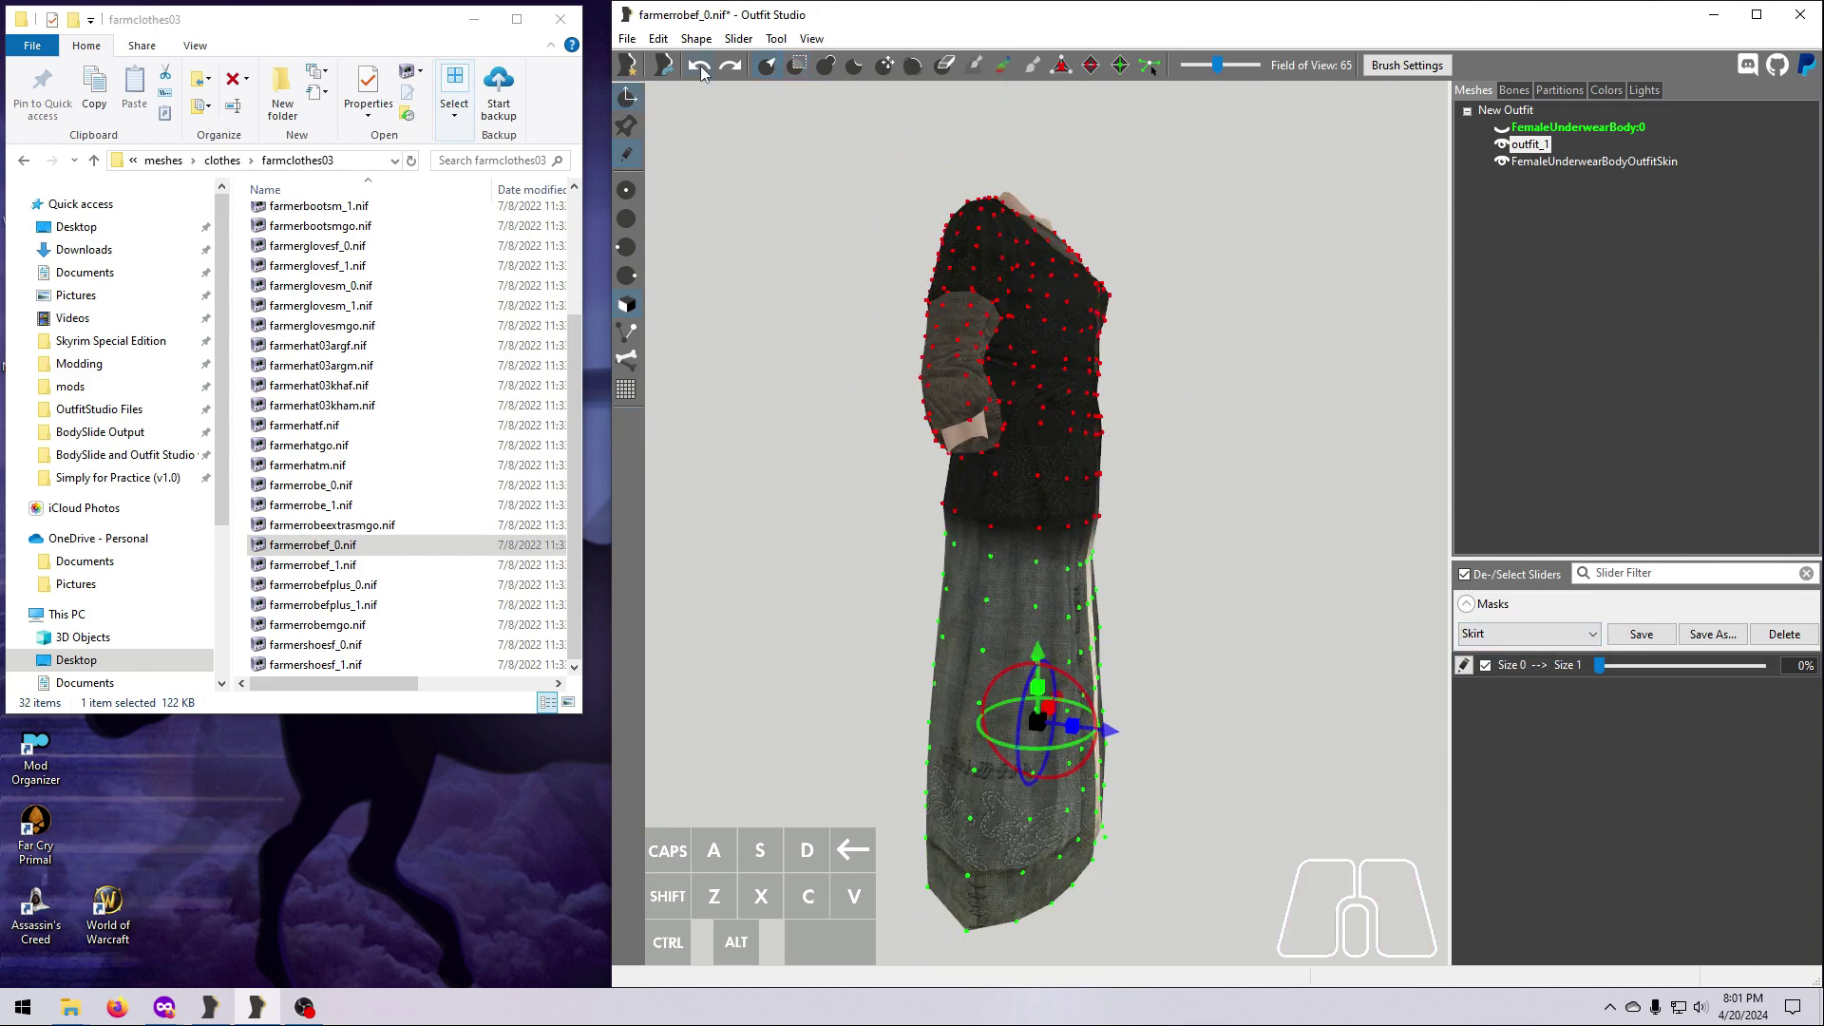
drag(1073, 740, 1144, 753)
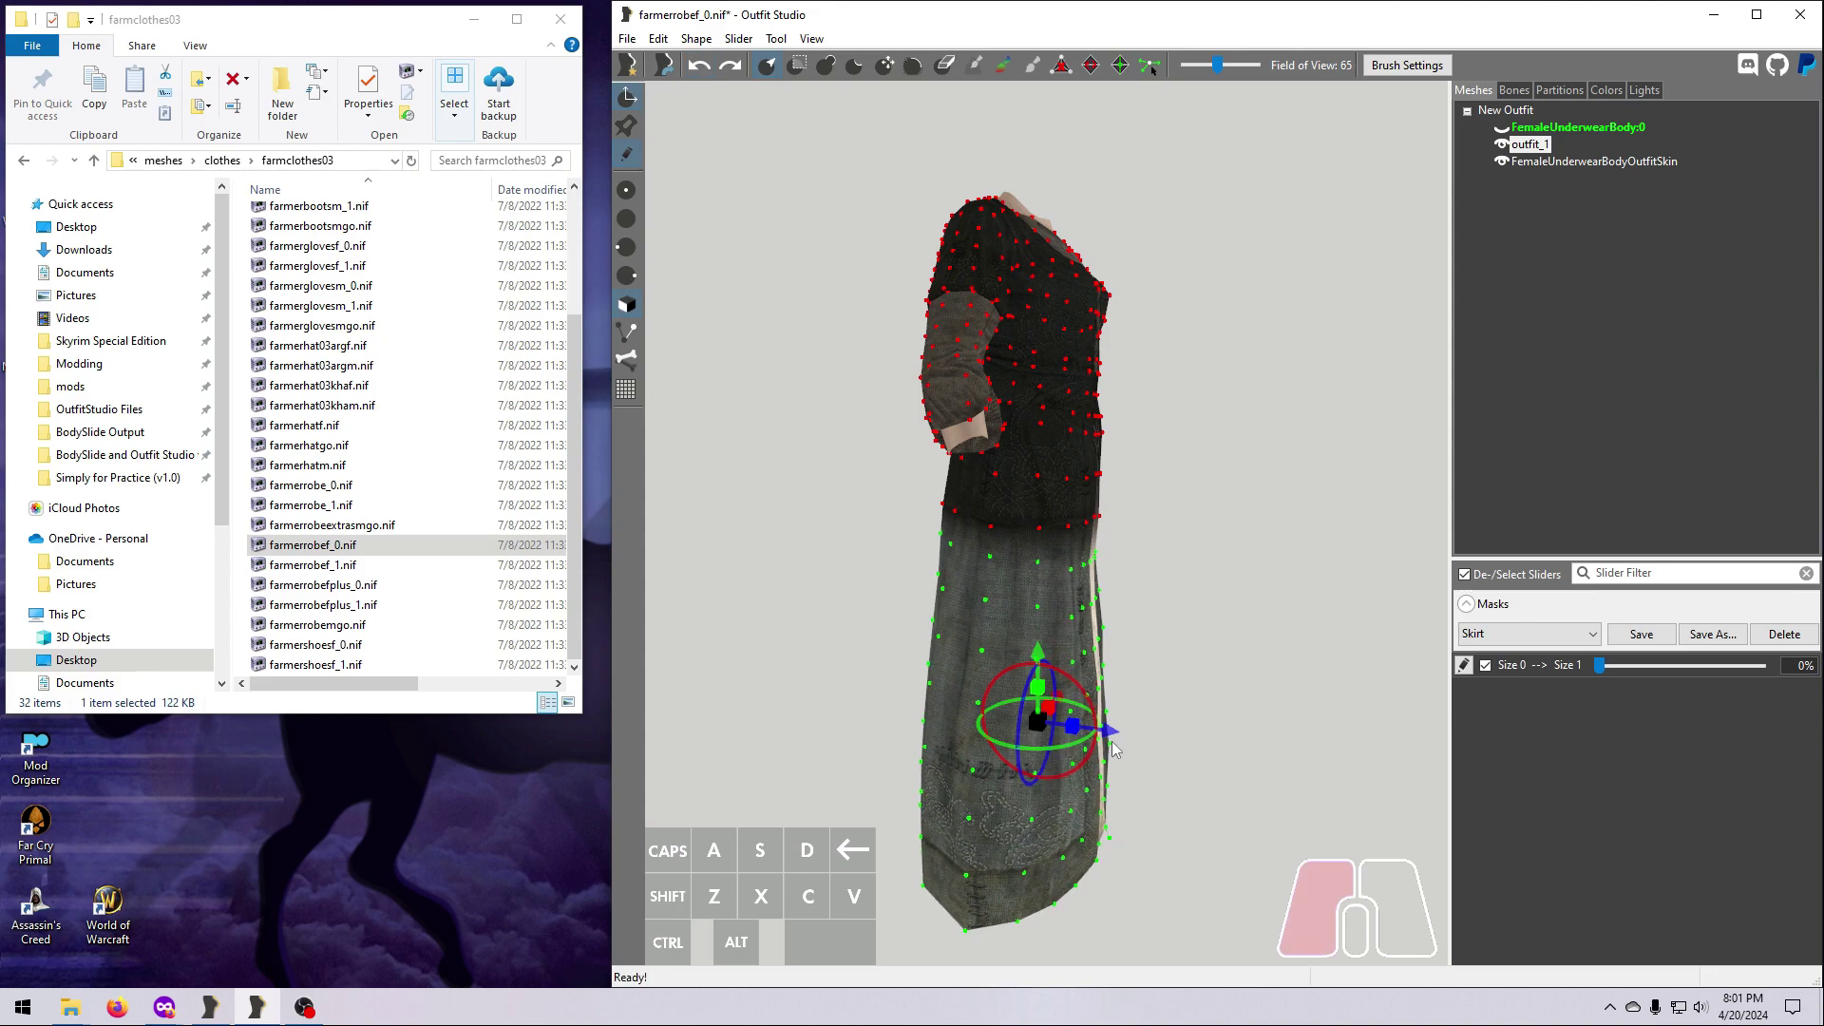
right_drag(1144, 754, 1079, 731)
drag(1074, 718, 1140, 735)
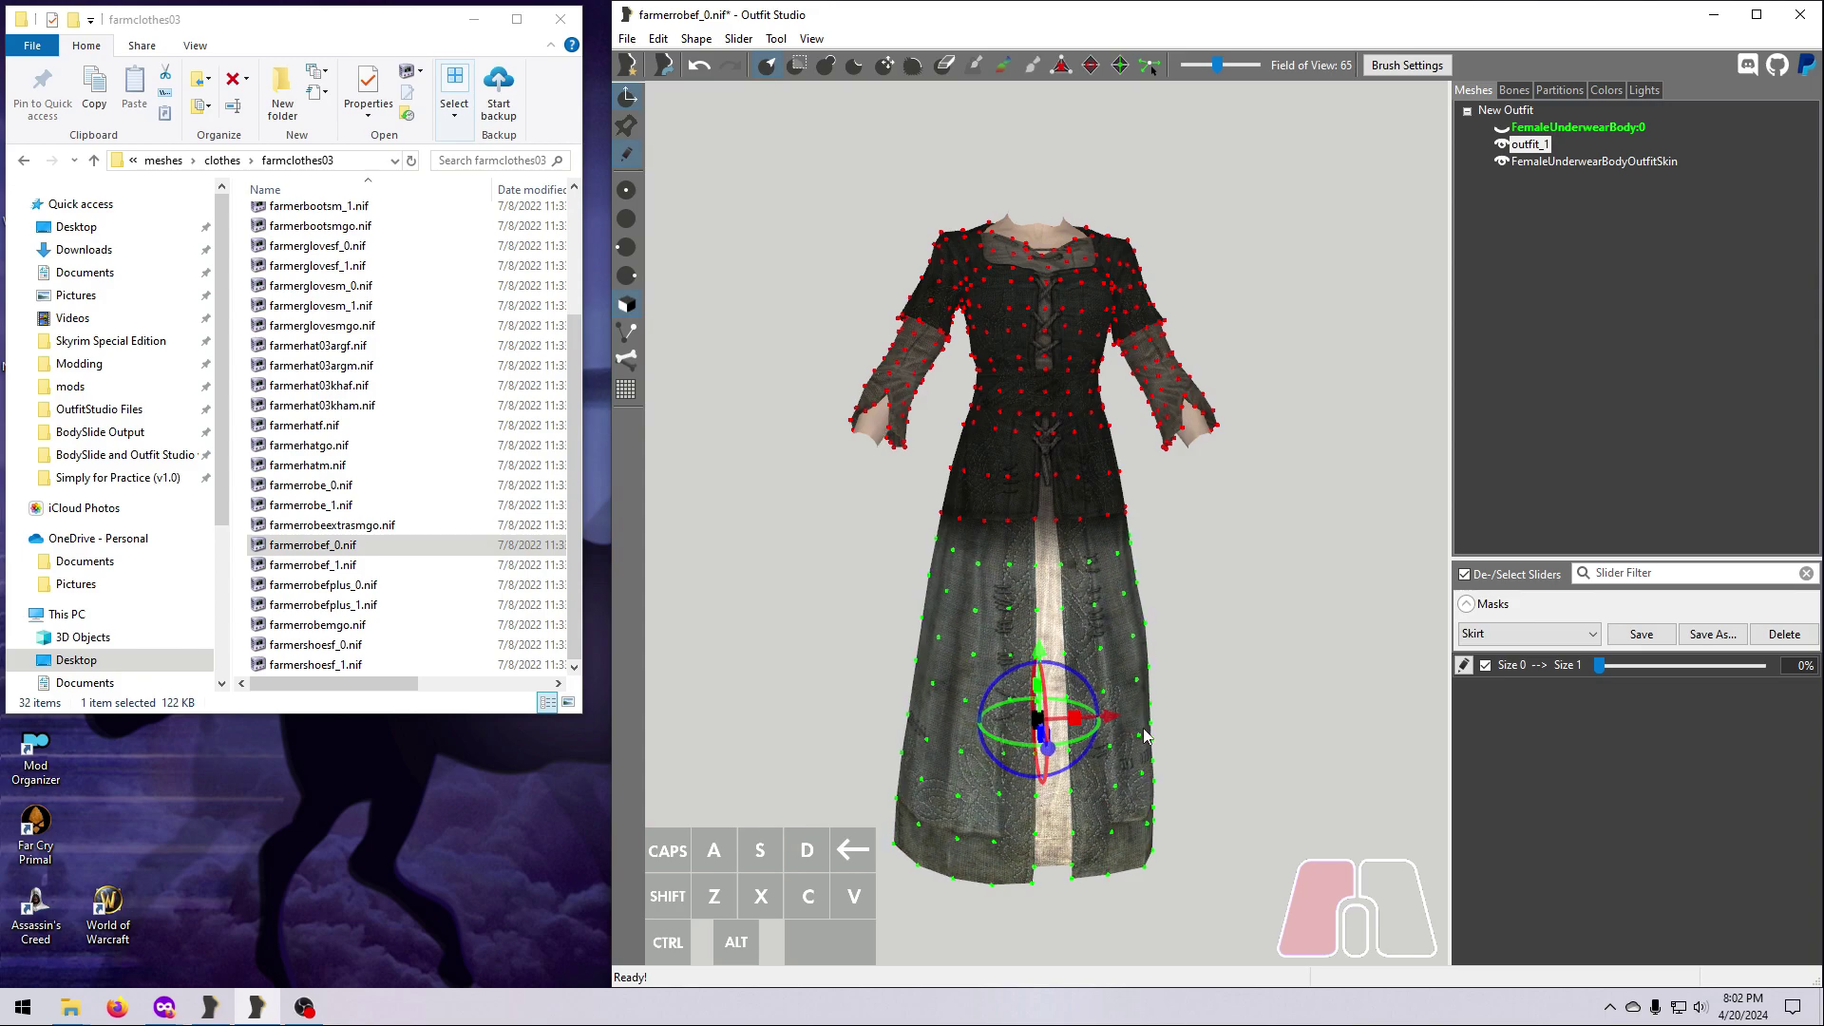
right_drag(1146, 736, 756, 794)
click(776, 38)
click(828, 240)
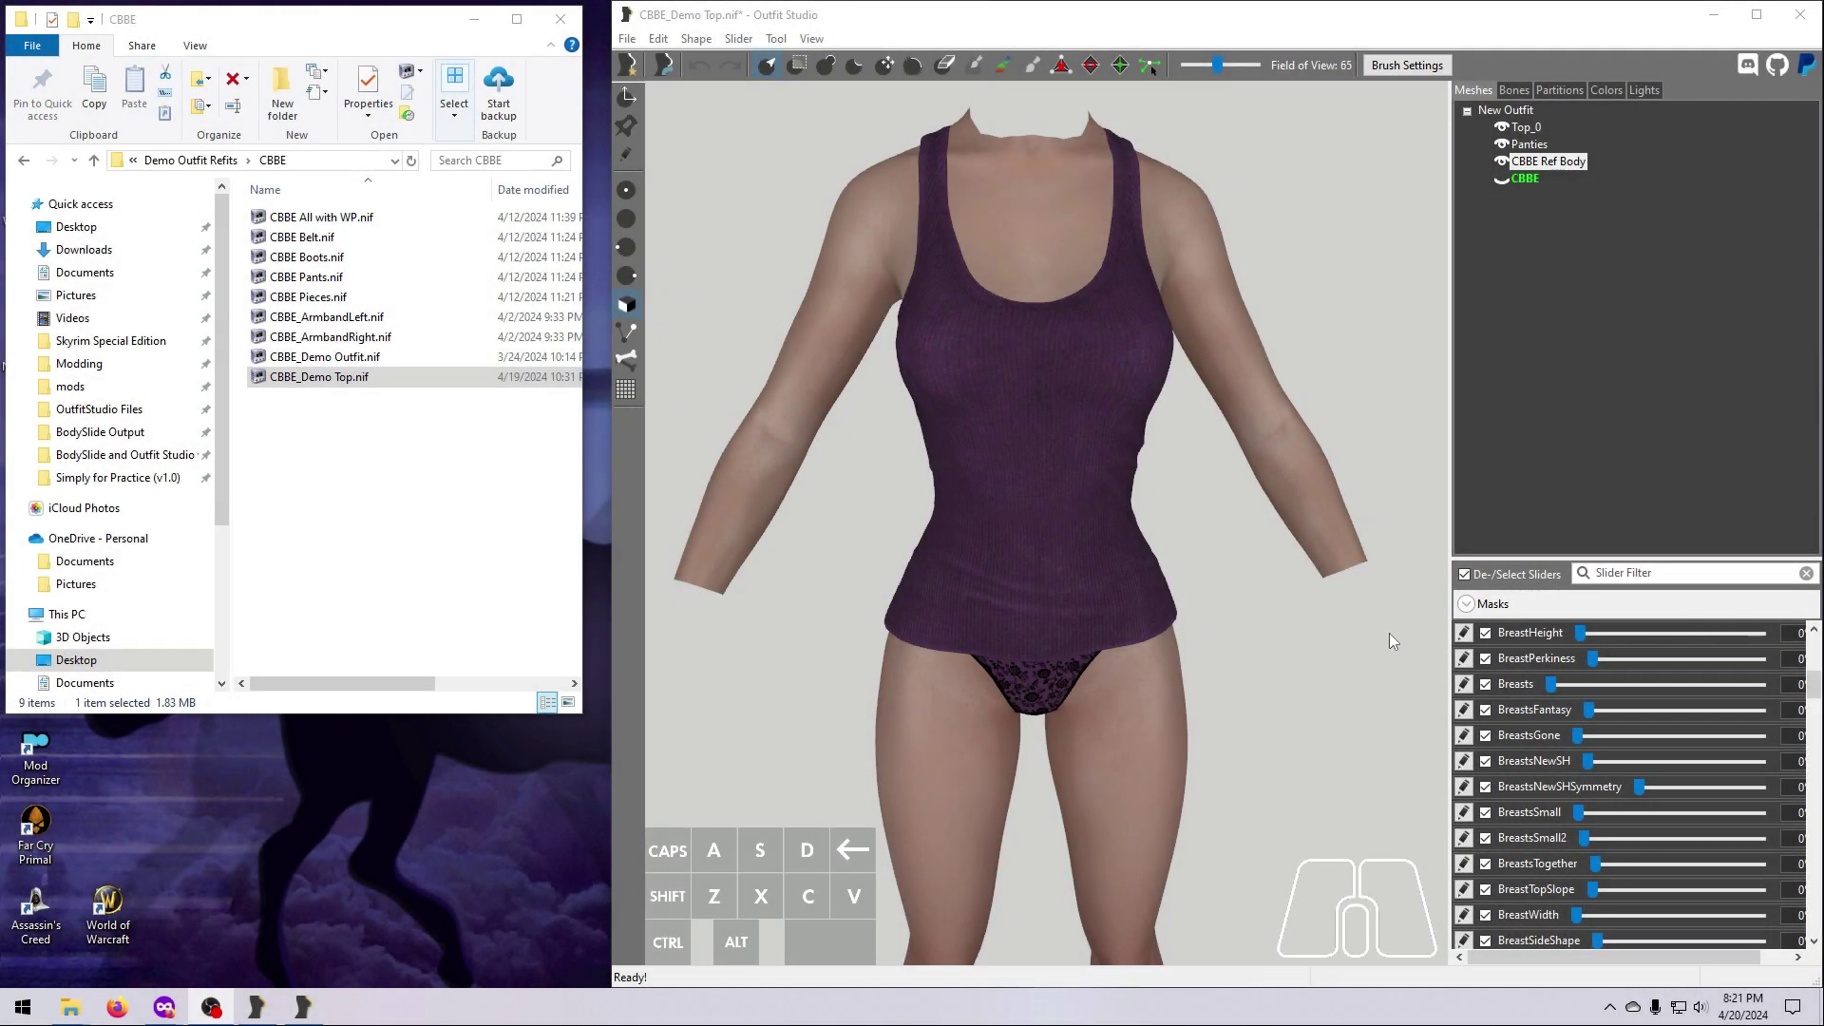
Set BreastsFantasy to 100, inspect the chest, then try BreastHeight and BreastsNewSH
scroll(1317, 643, up, 5)
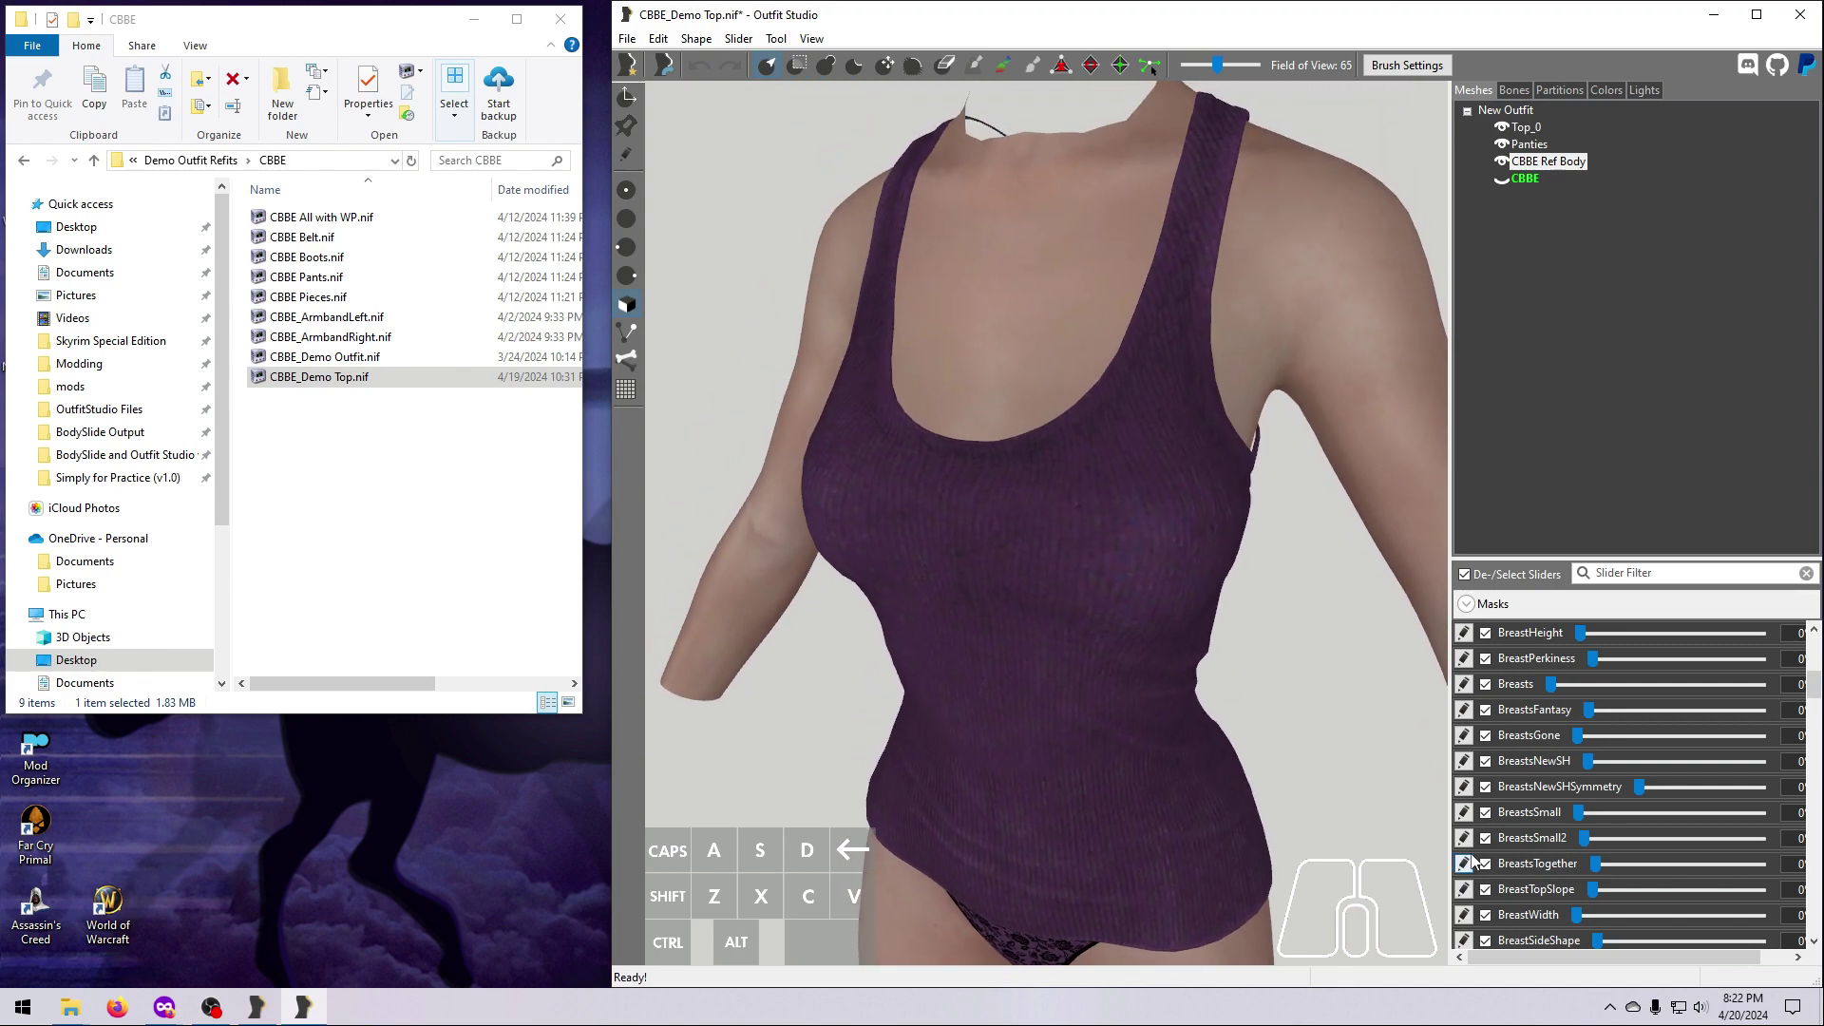
drag(1587, 710, 1760, 710)
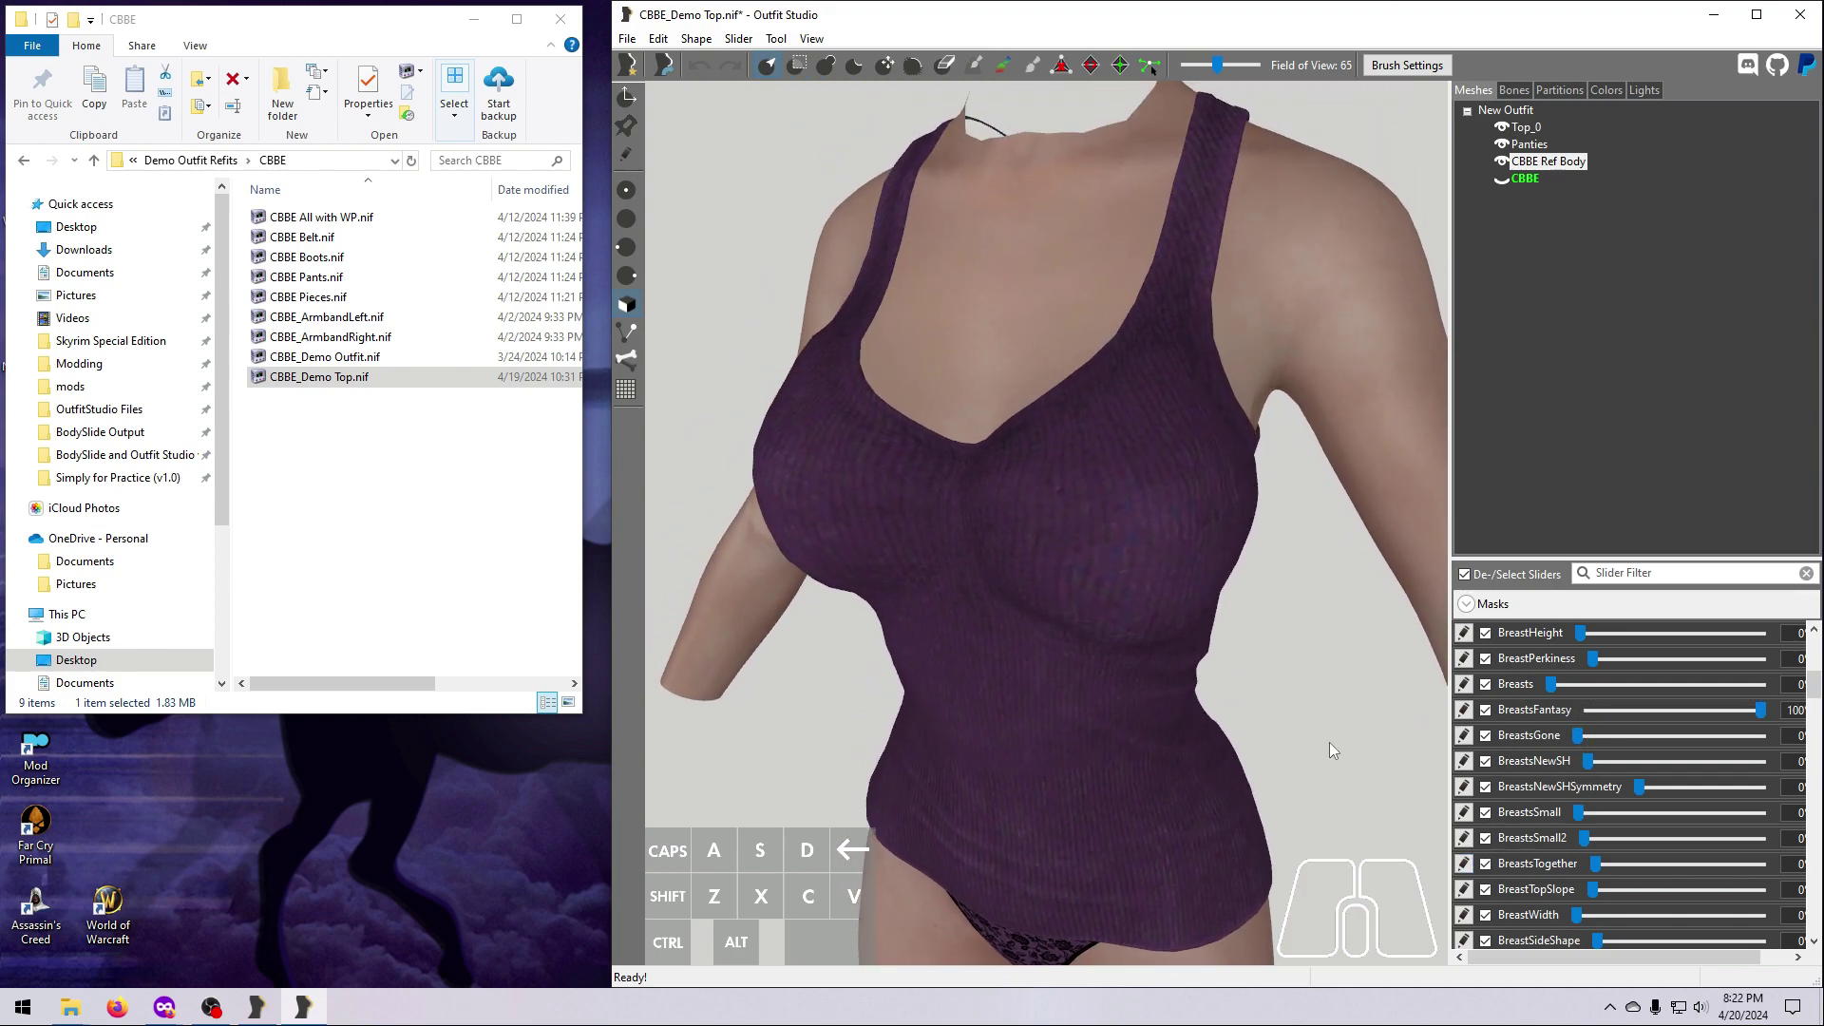
scroll(1299, 742, up, 6)
right_drag(1370, 743, 1203, 732)
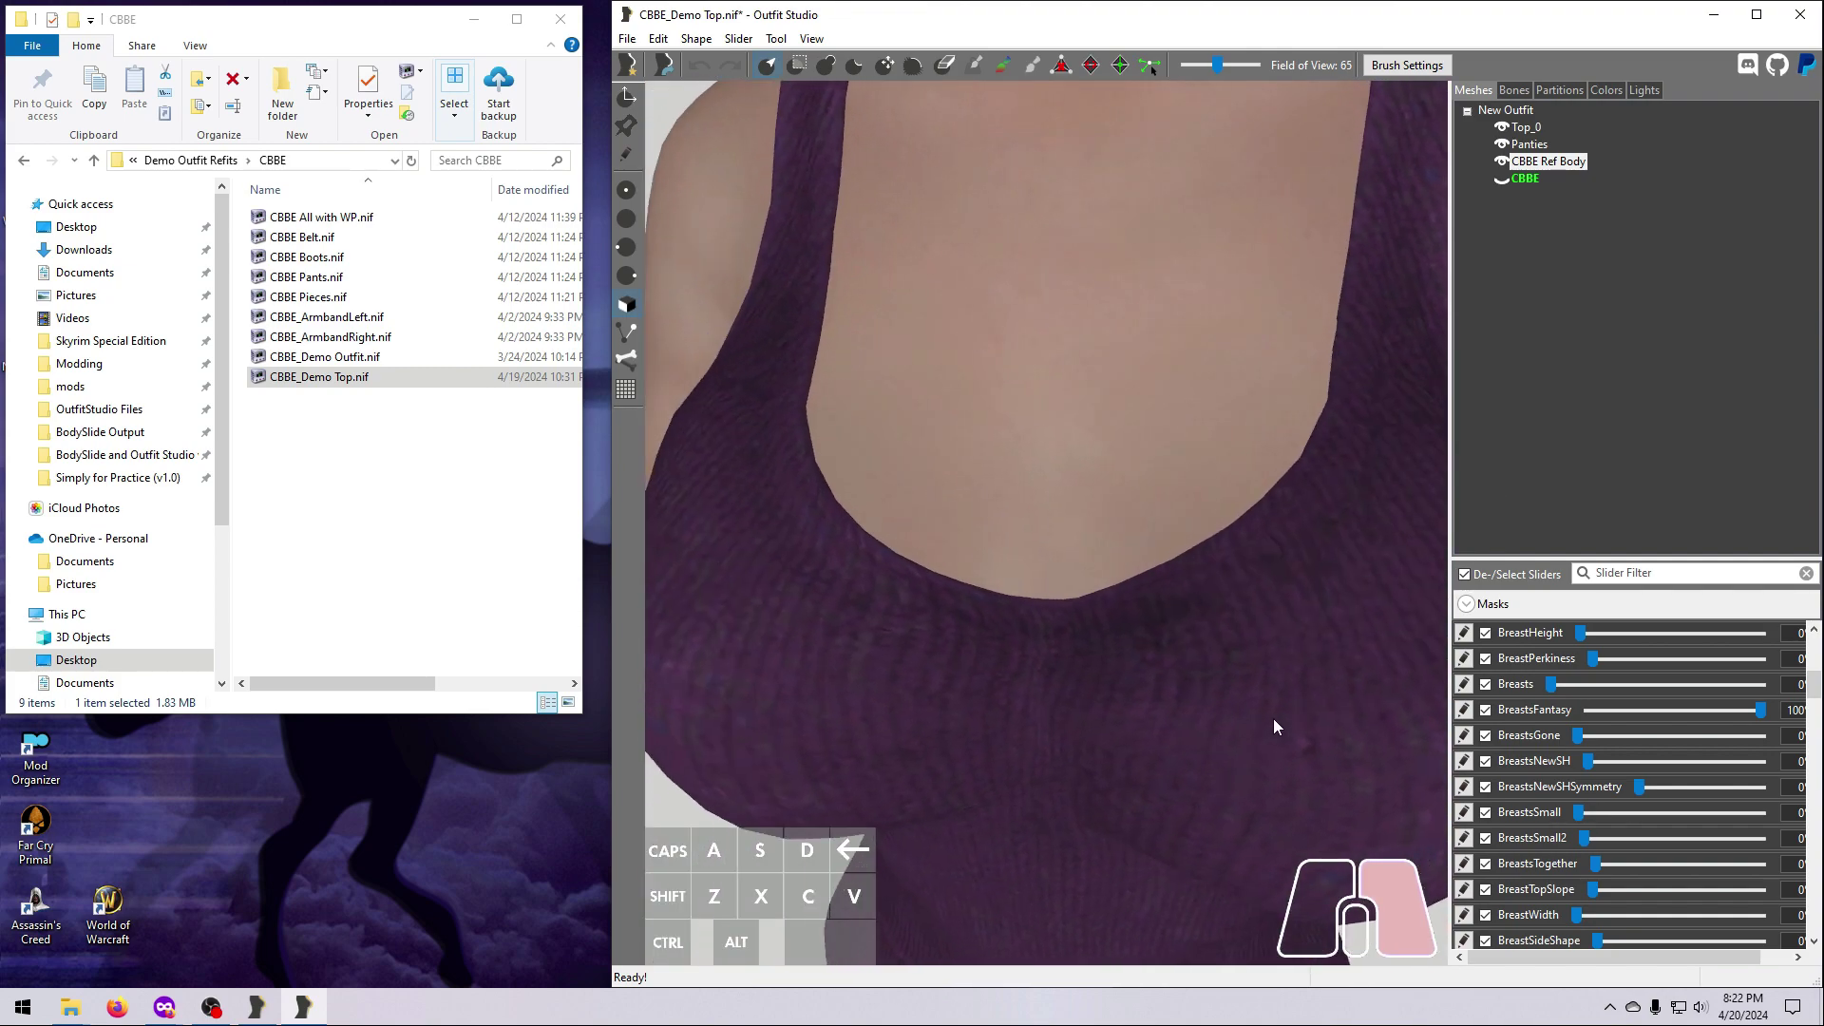
scroll(1273, 718, down, 5)
mouse_move(1273, 718)
right_down()
mouse_move(1342, 711)
mouse_move(1262, 704)
right_up()
scroll(1262, 703, down, 3)
mouse_move(1581, 634)
mouse_down()
mouse_move(1605, 647)
mouse_move(1572, 655)
mouse_up()
mouse_move(1587, 761)
mouse_down()
mouse_move(1698, 764)
mouse_move(1579, 761)
mouse_up()
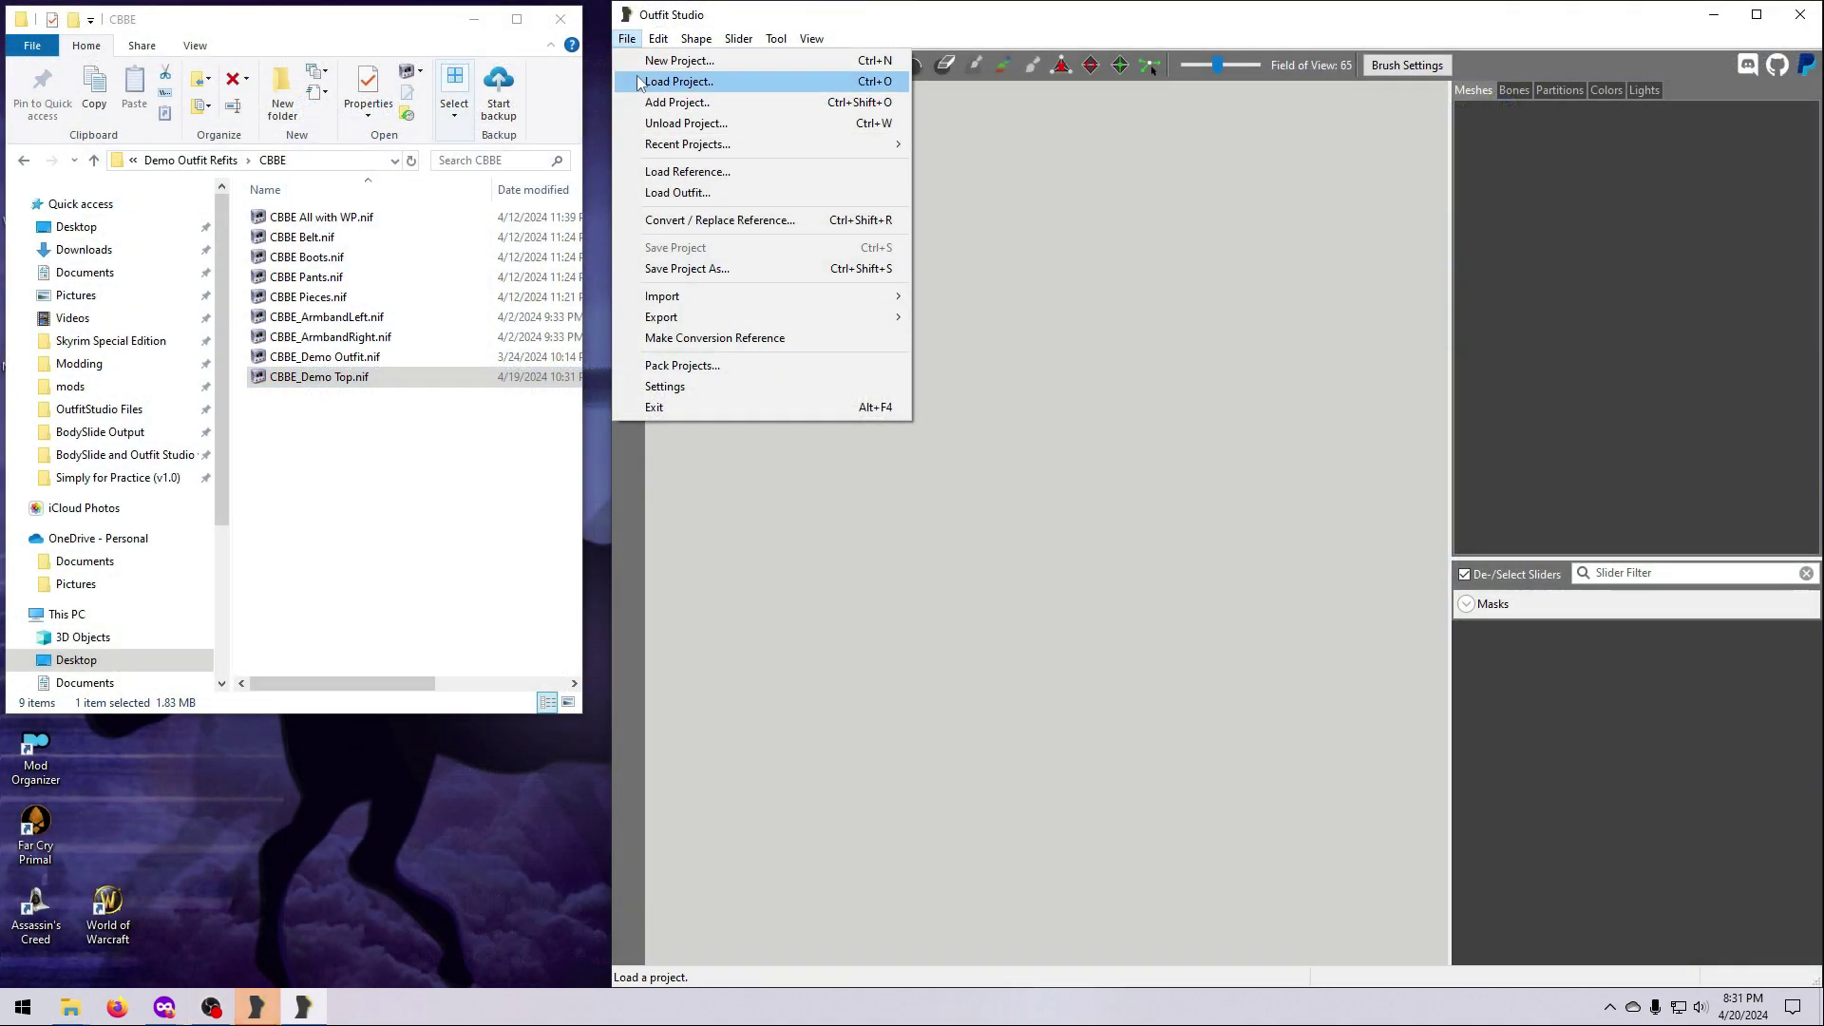
Load the CBBE - UniBody reference template and compare it using BreastsNewSH
click(674, 171)
click(1420, 432)
click(1225, 636)
click(1315, 644)
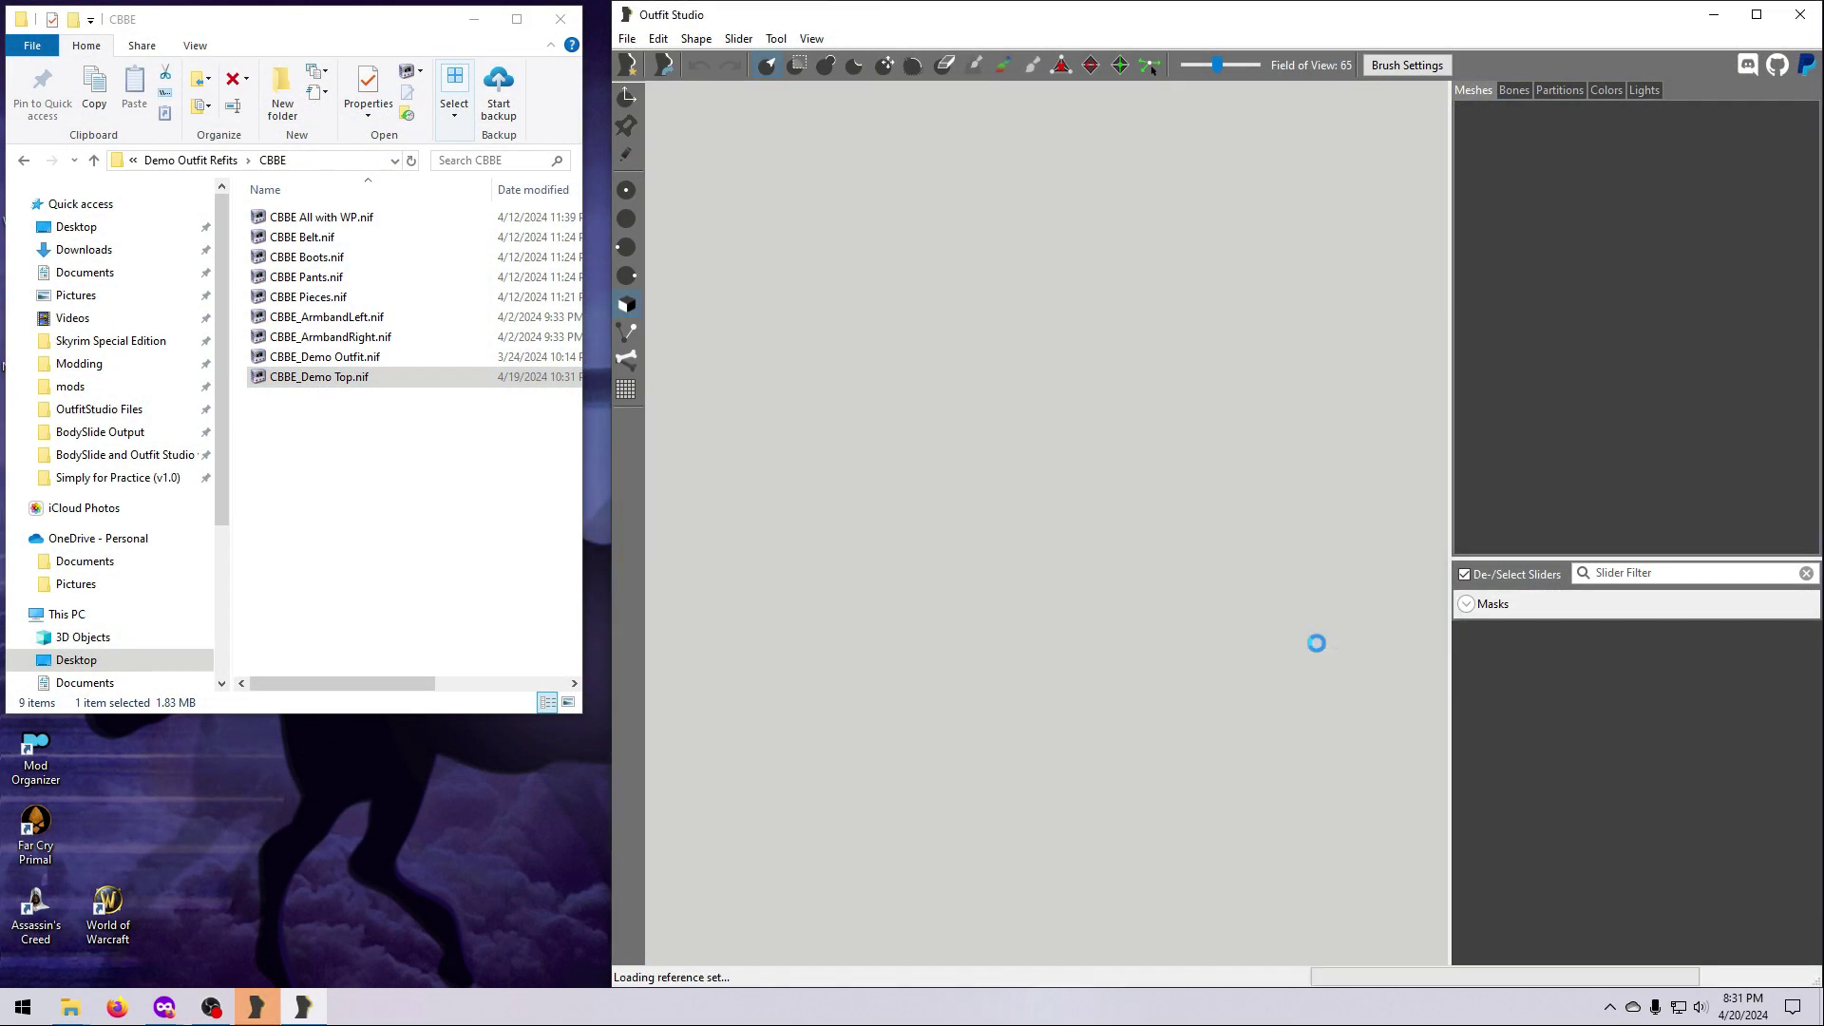
right_drag(1098, 629, 1275, 620)
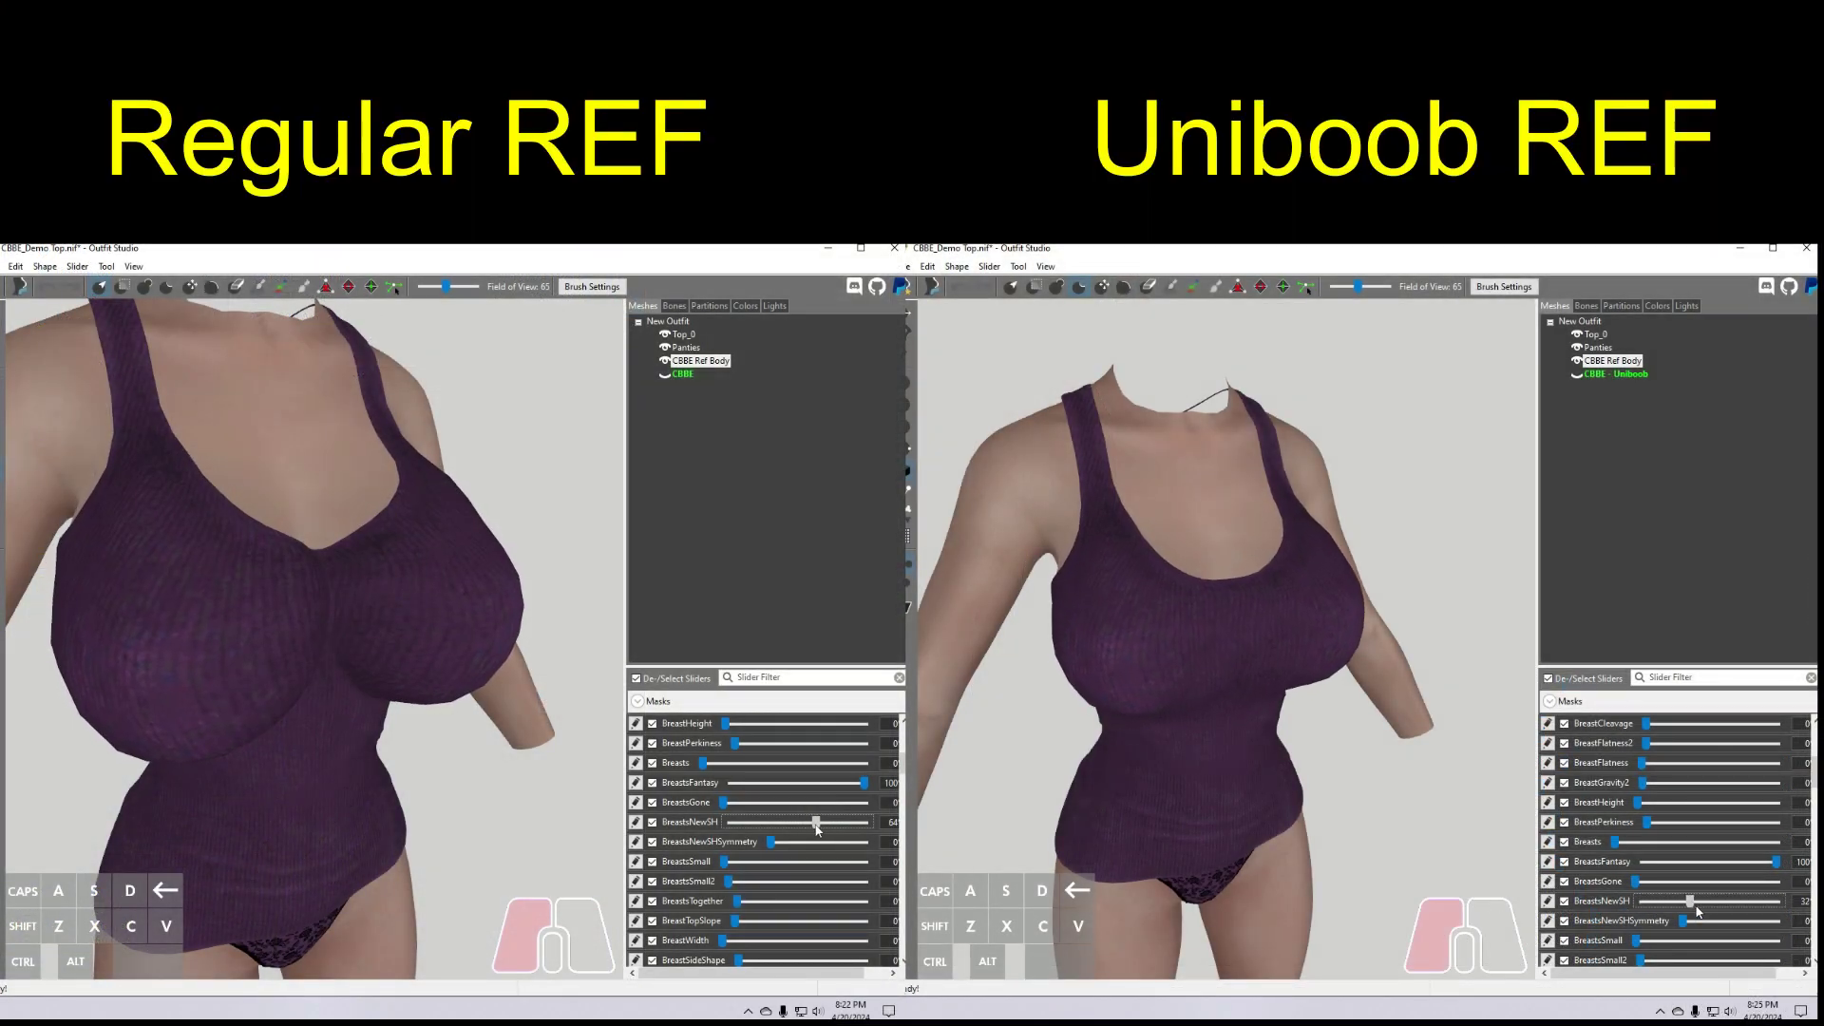
drag(817, 827, 827, 826)
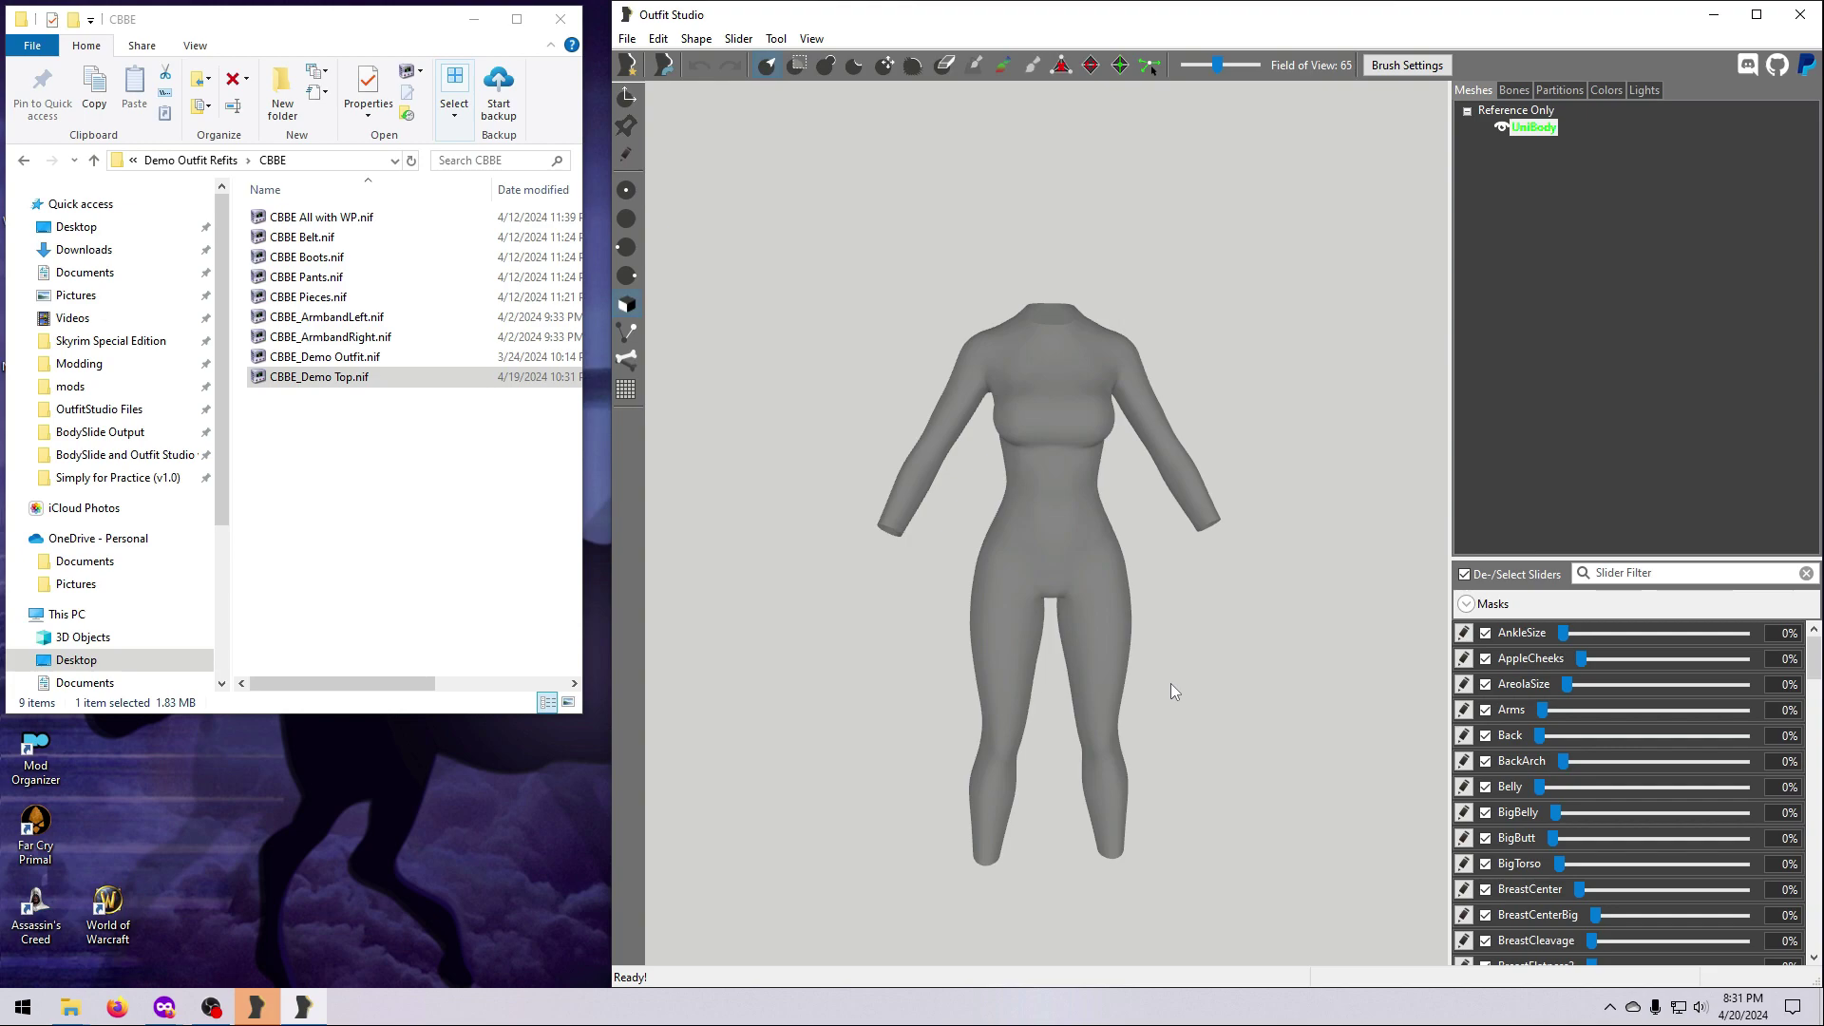
Load the UniUpperCurtain reference template and view it from the side
click(627, 39)
click(684, 124)
click(1299, 437)
click(1294, 668)
click(1318, 645)
right_drag(1144, 596, 1169, 629)
Begin loading another reference and open the template list
click(627, 38)
click(665, 256)
click(1292, 432)
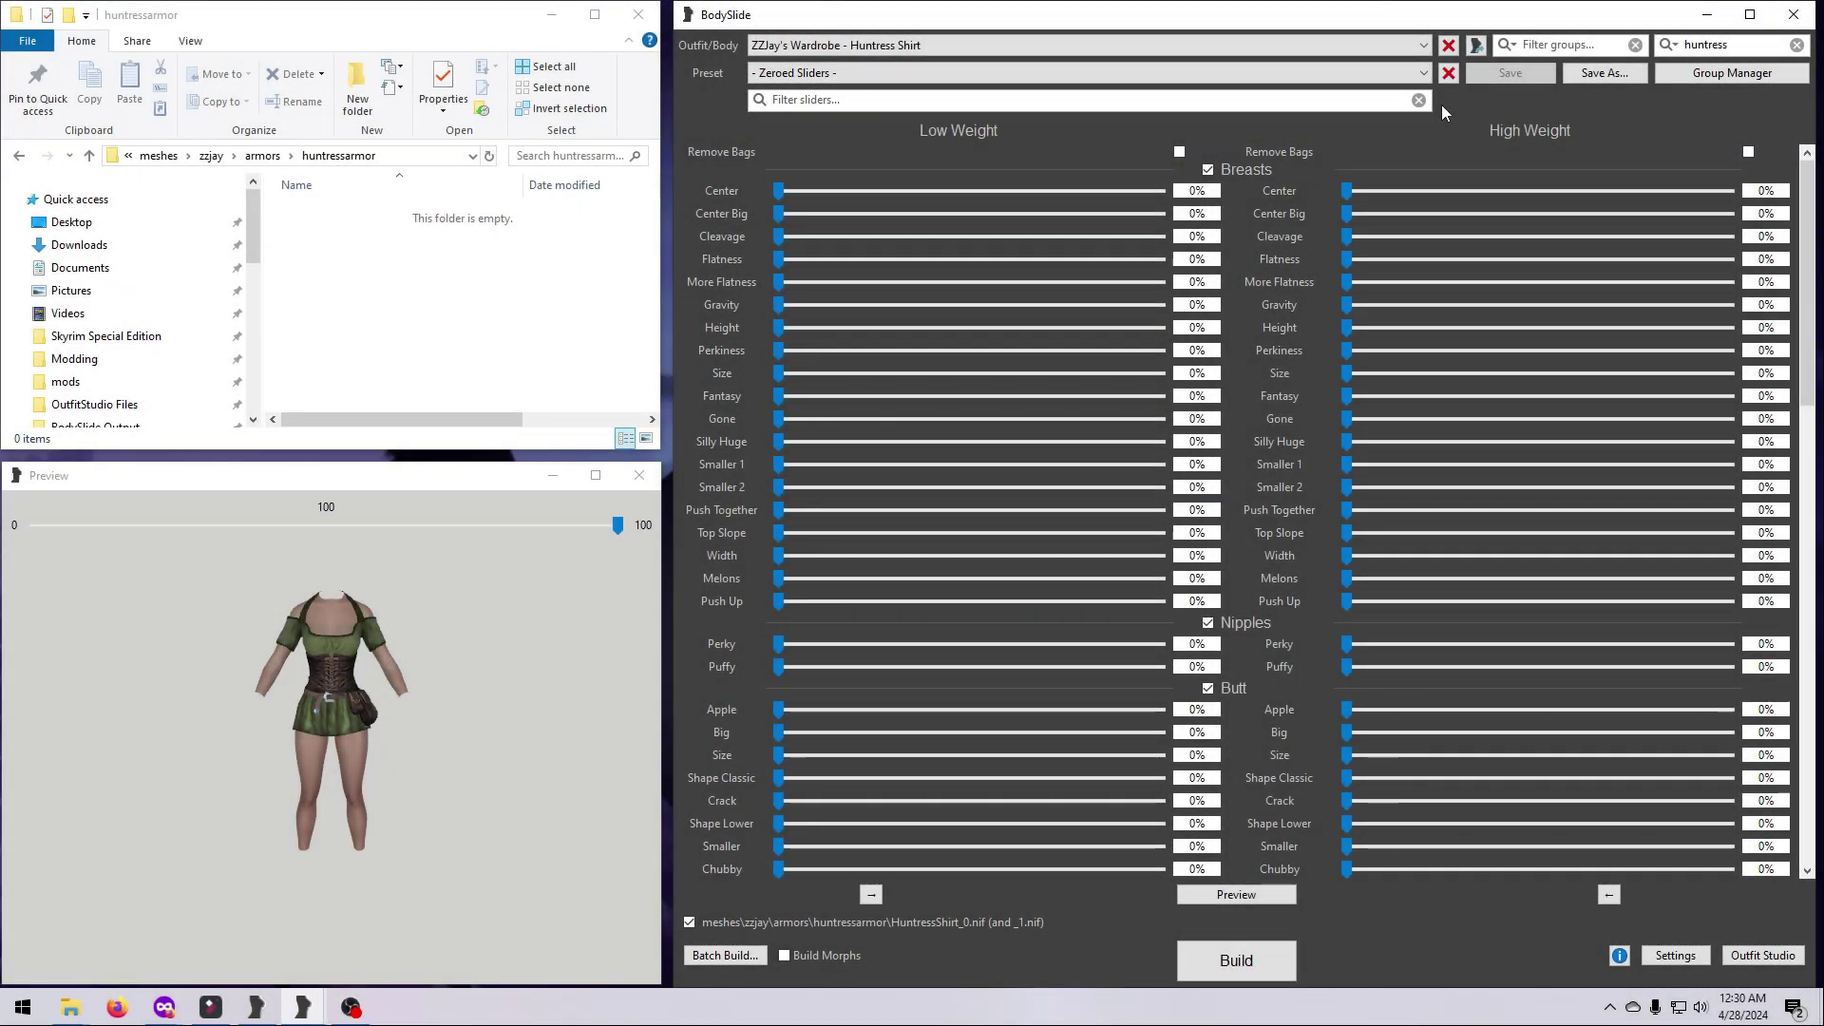
Select the Huntress Shirt outfit with the Moms Variety Preset and preview a lower weight
click(1423, 45)
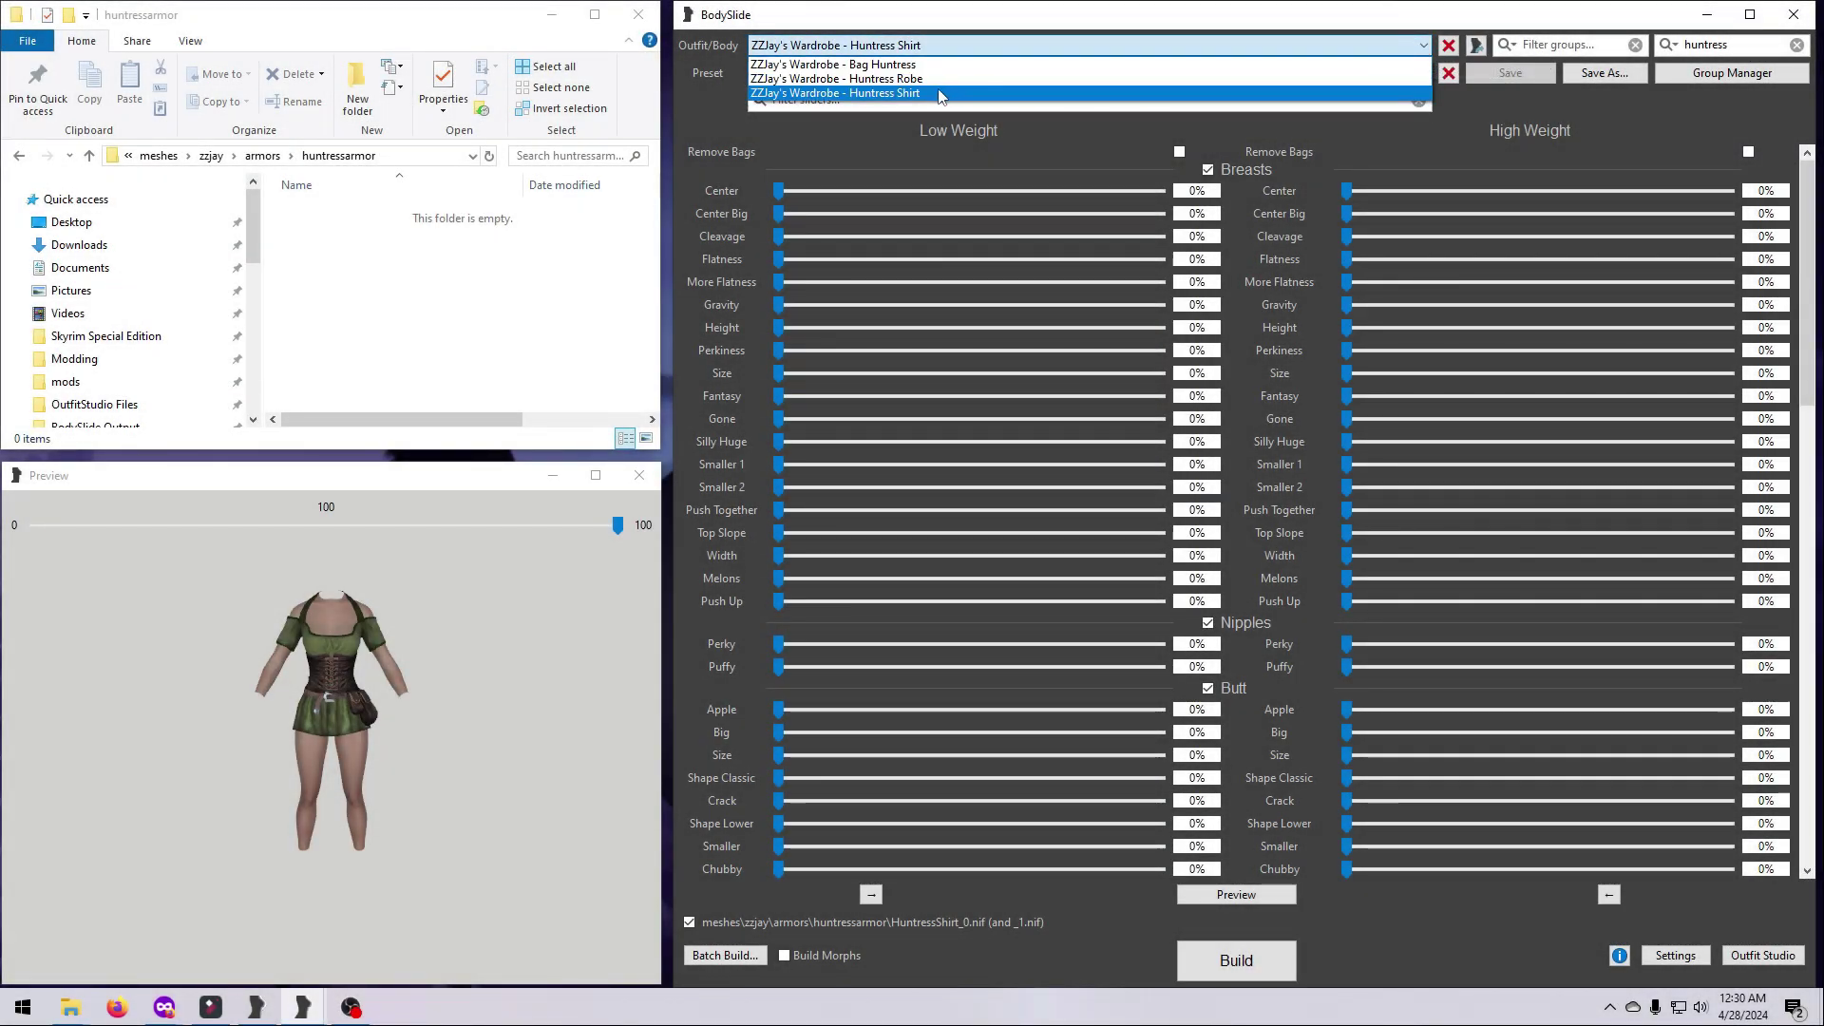
click(939, 93)
click(1007, 73)
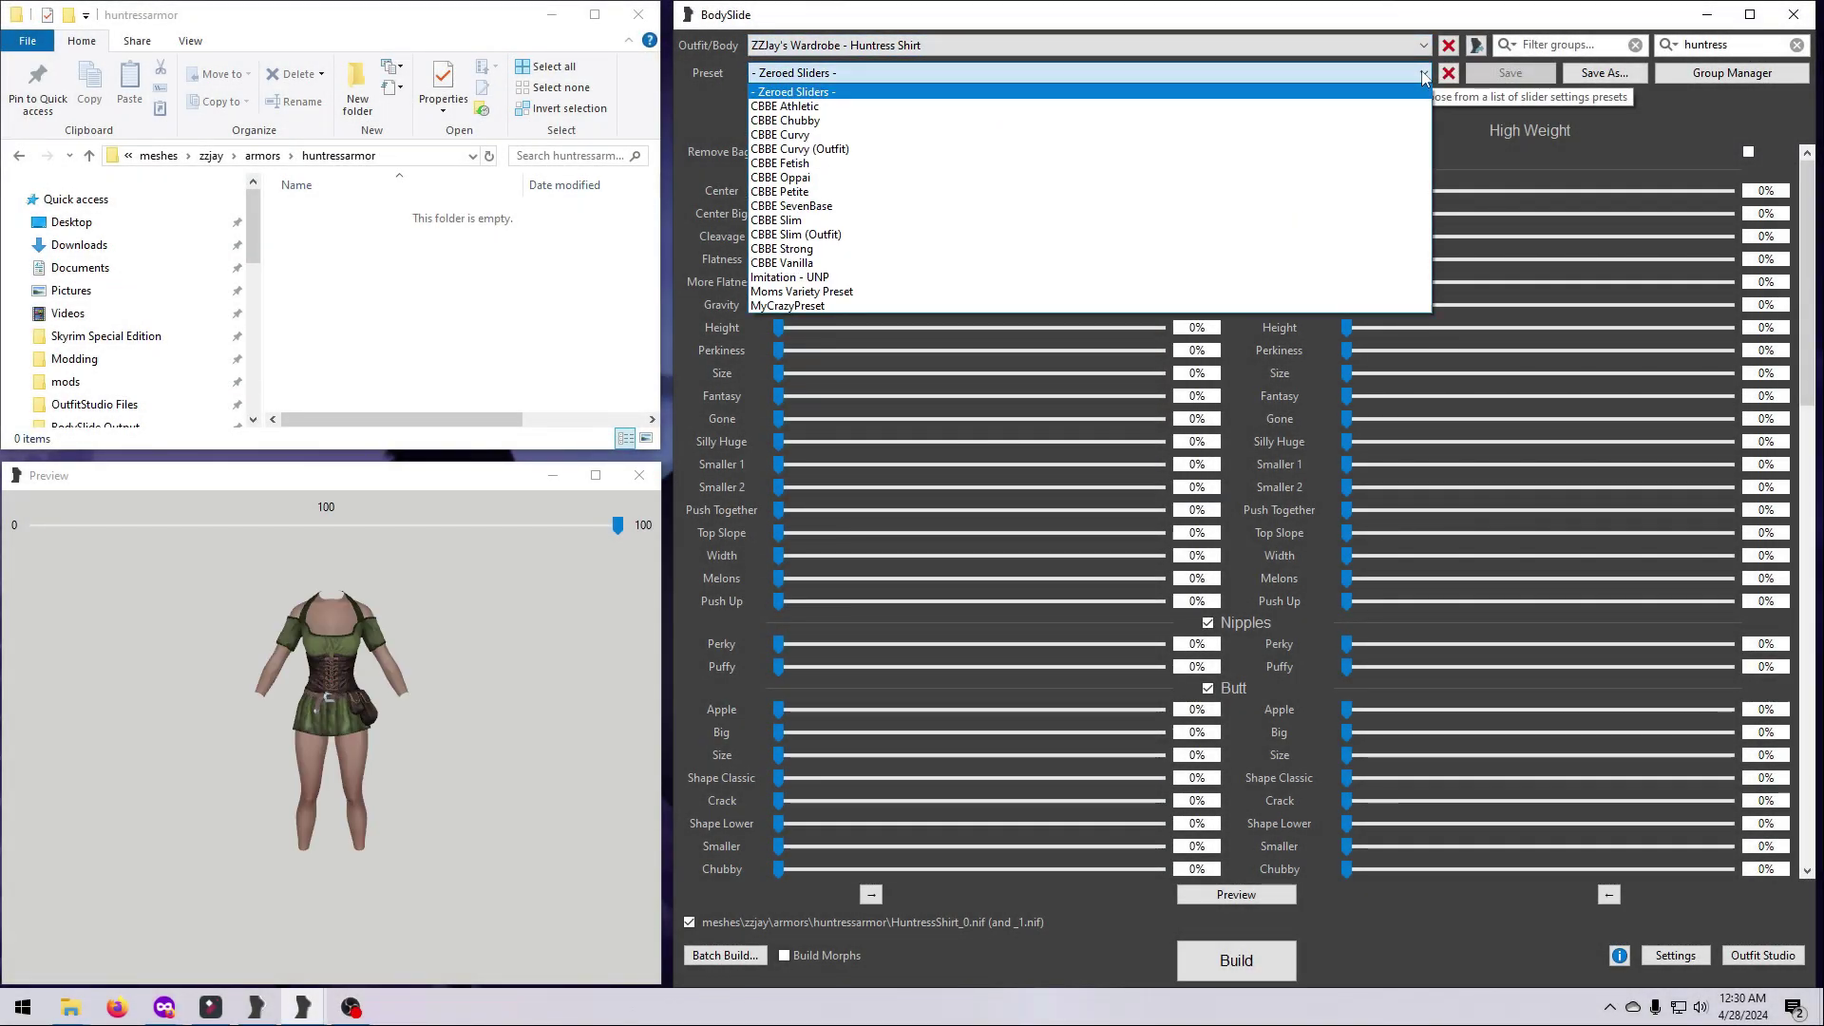
click(851, 291)
drag(618, 525, 630, 567)
Batch build the checked outfits to the chosen output folder
click(725, 955)
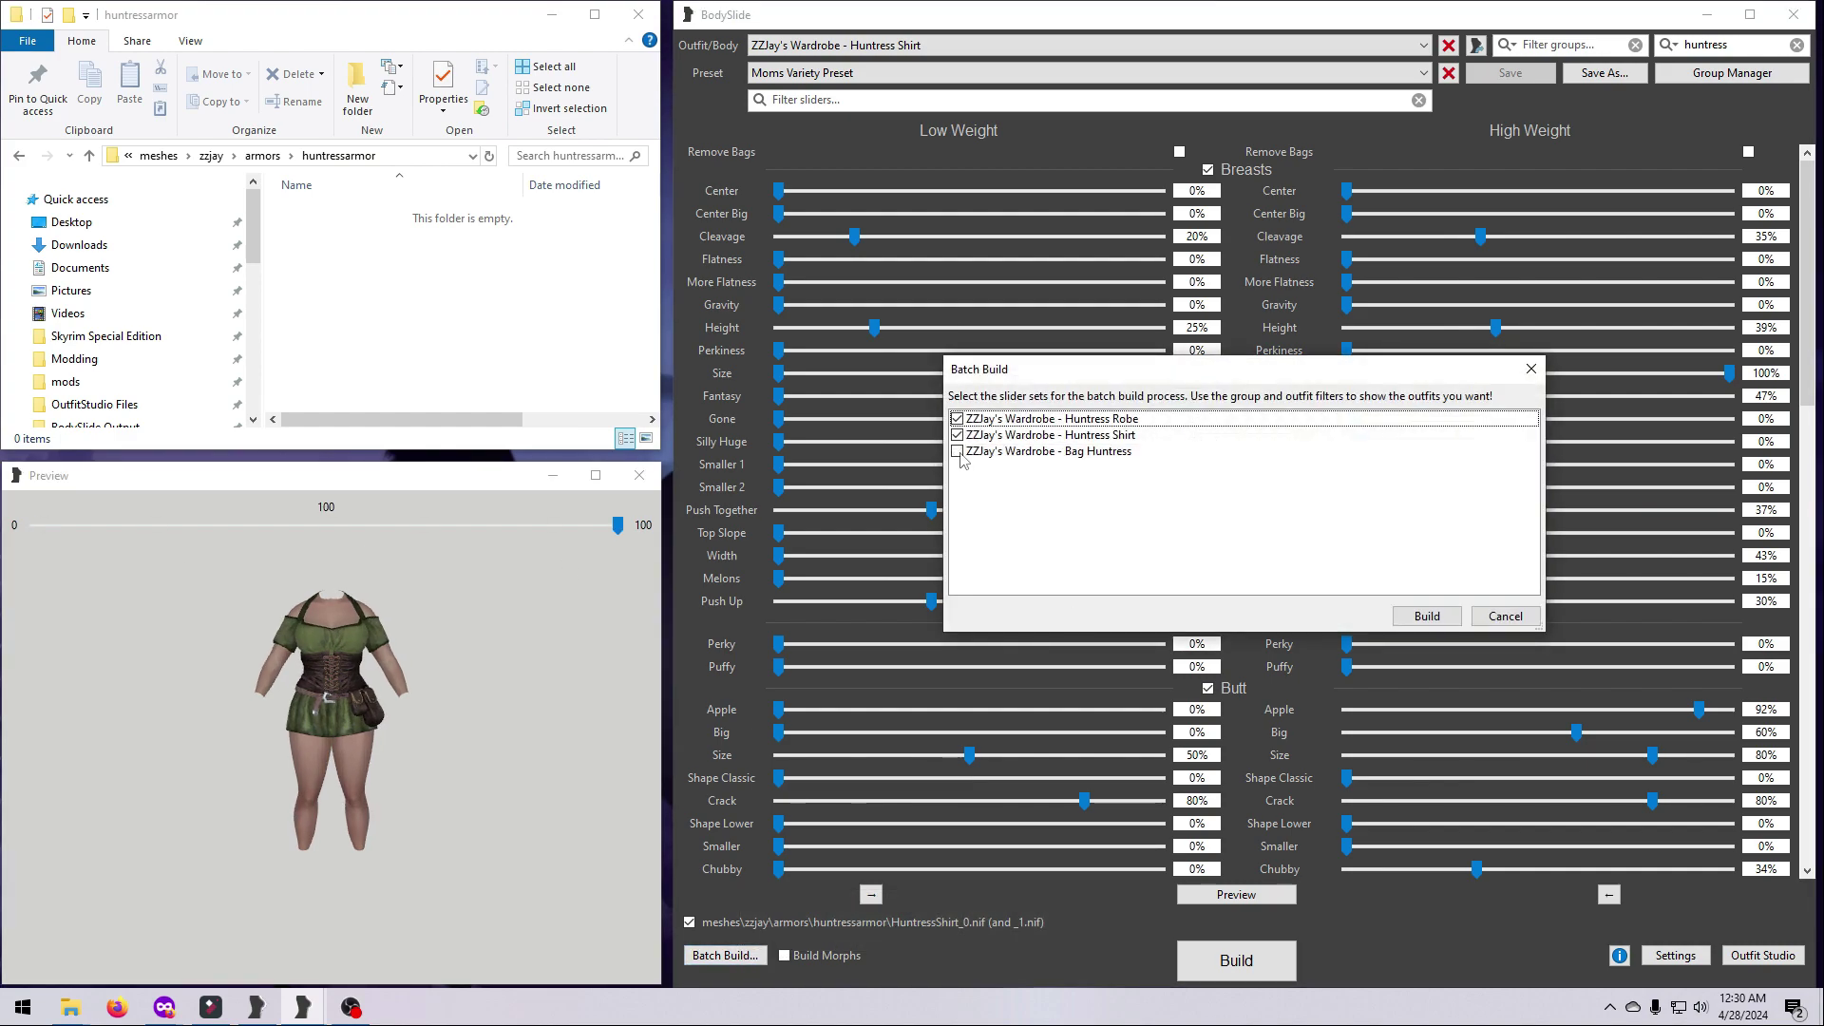
click(1427, 615)
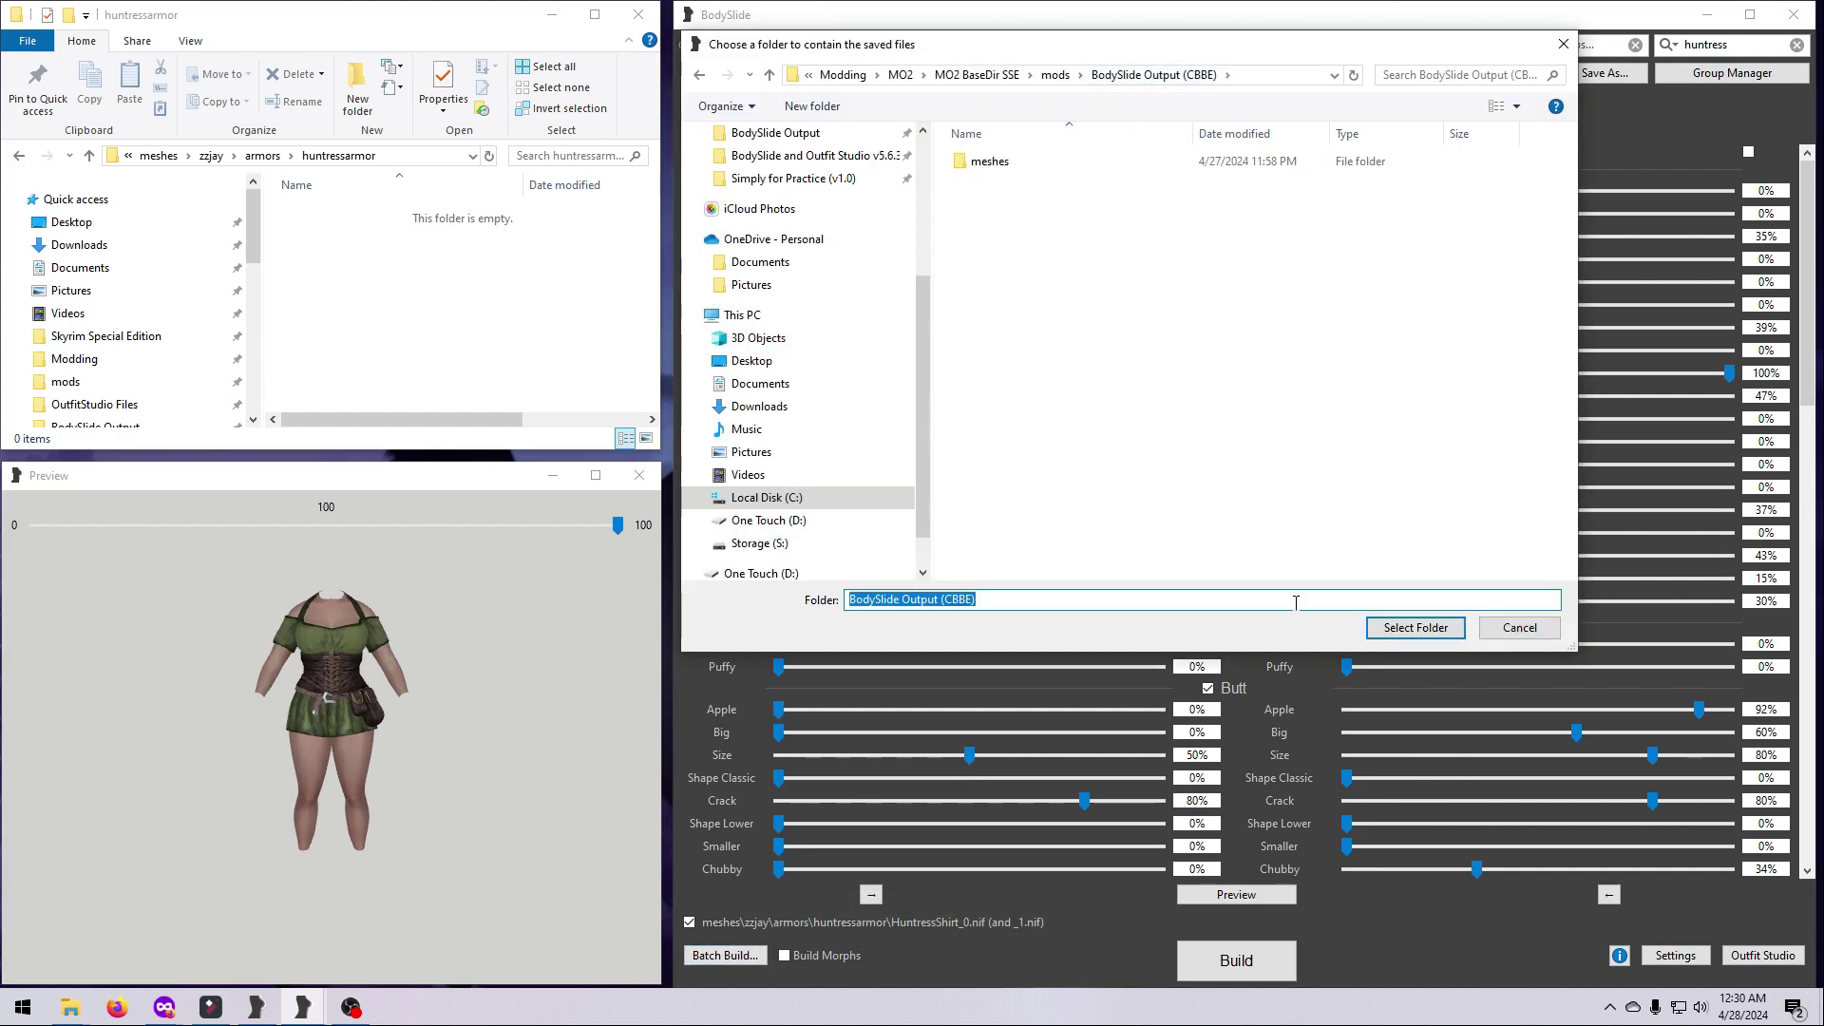
click(1408, 626)
click(1366, 504)
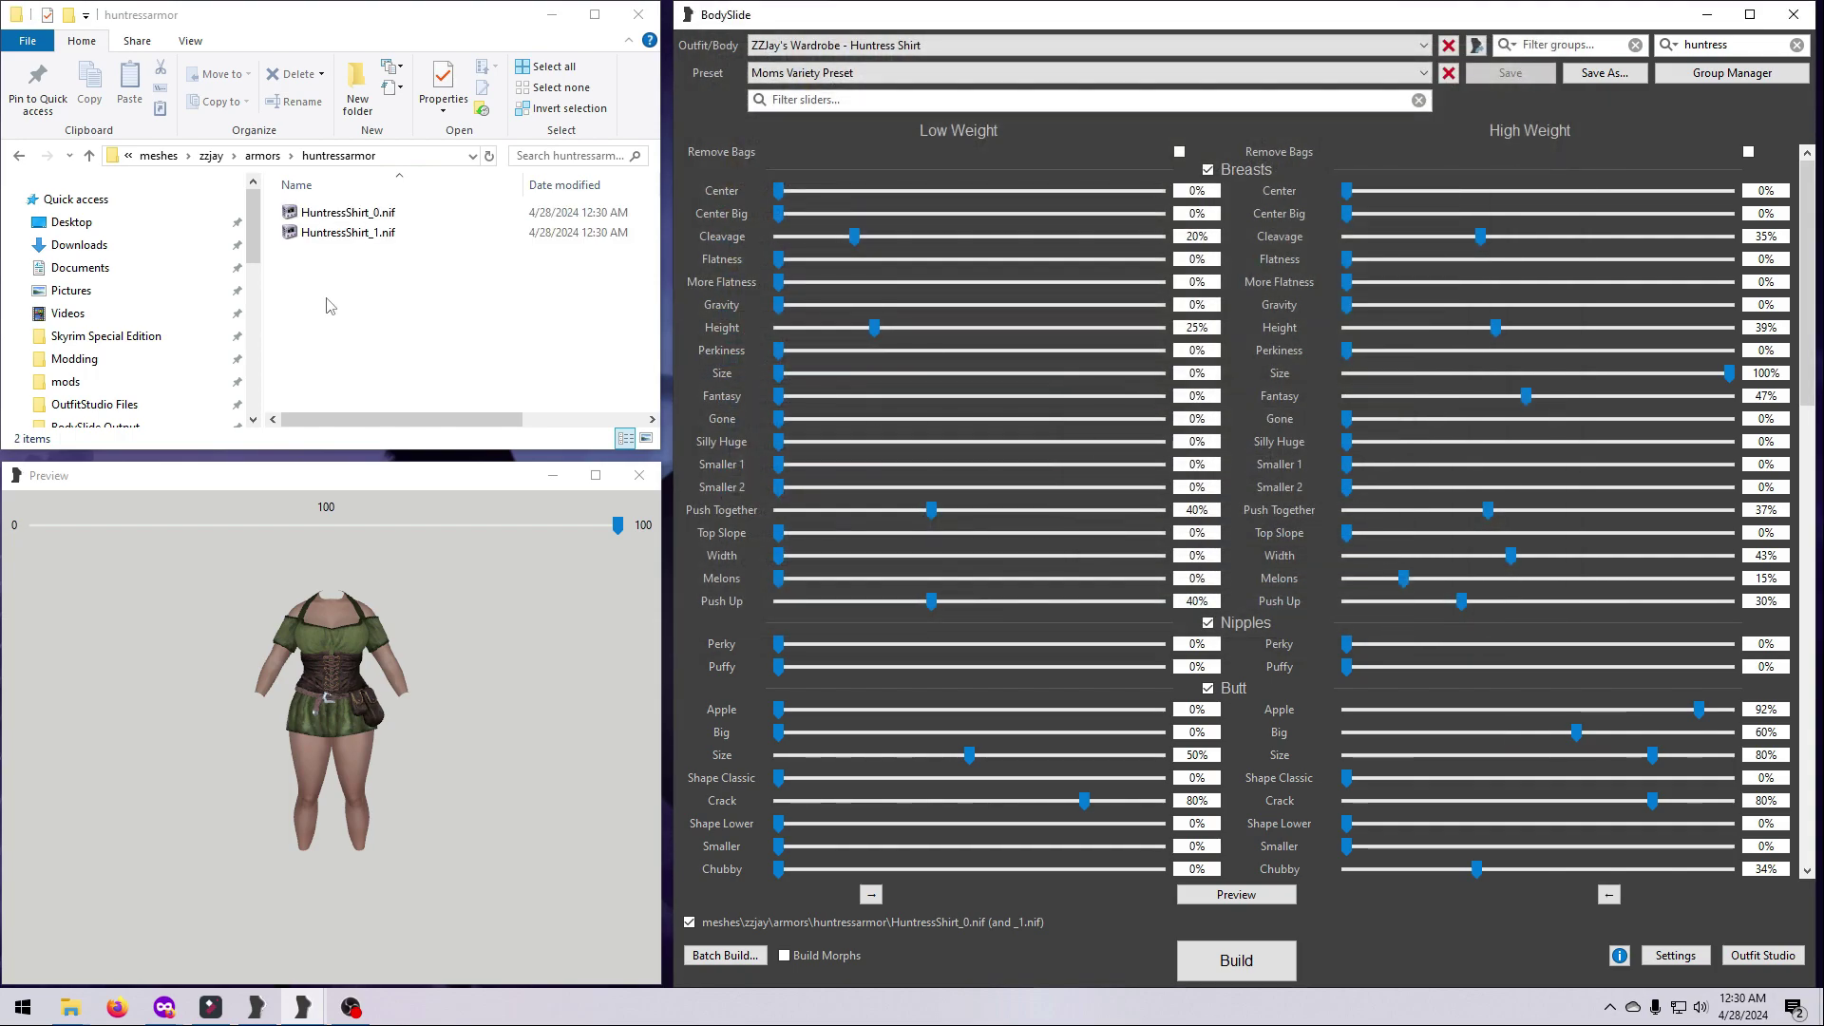
Open HuntressShirt_0.nif and HuntressShirt_1.nif in NifSkope side by side
double_click(360, 216)
double_click(351, 232)
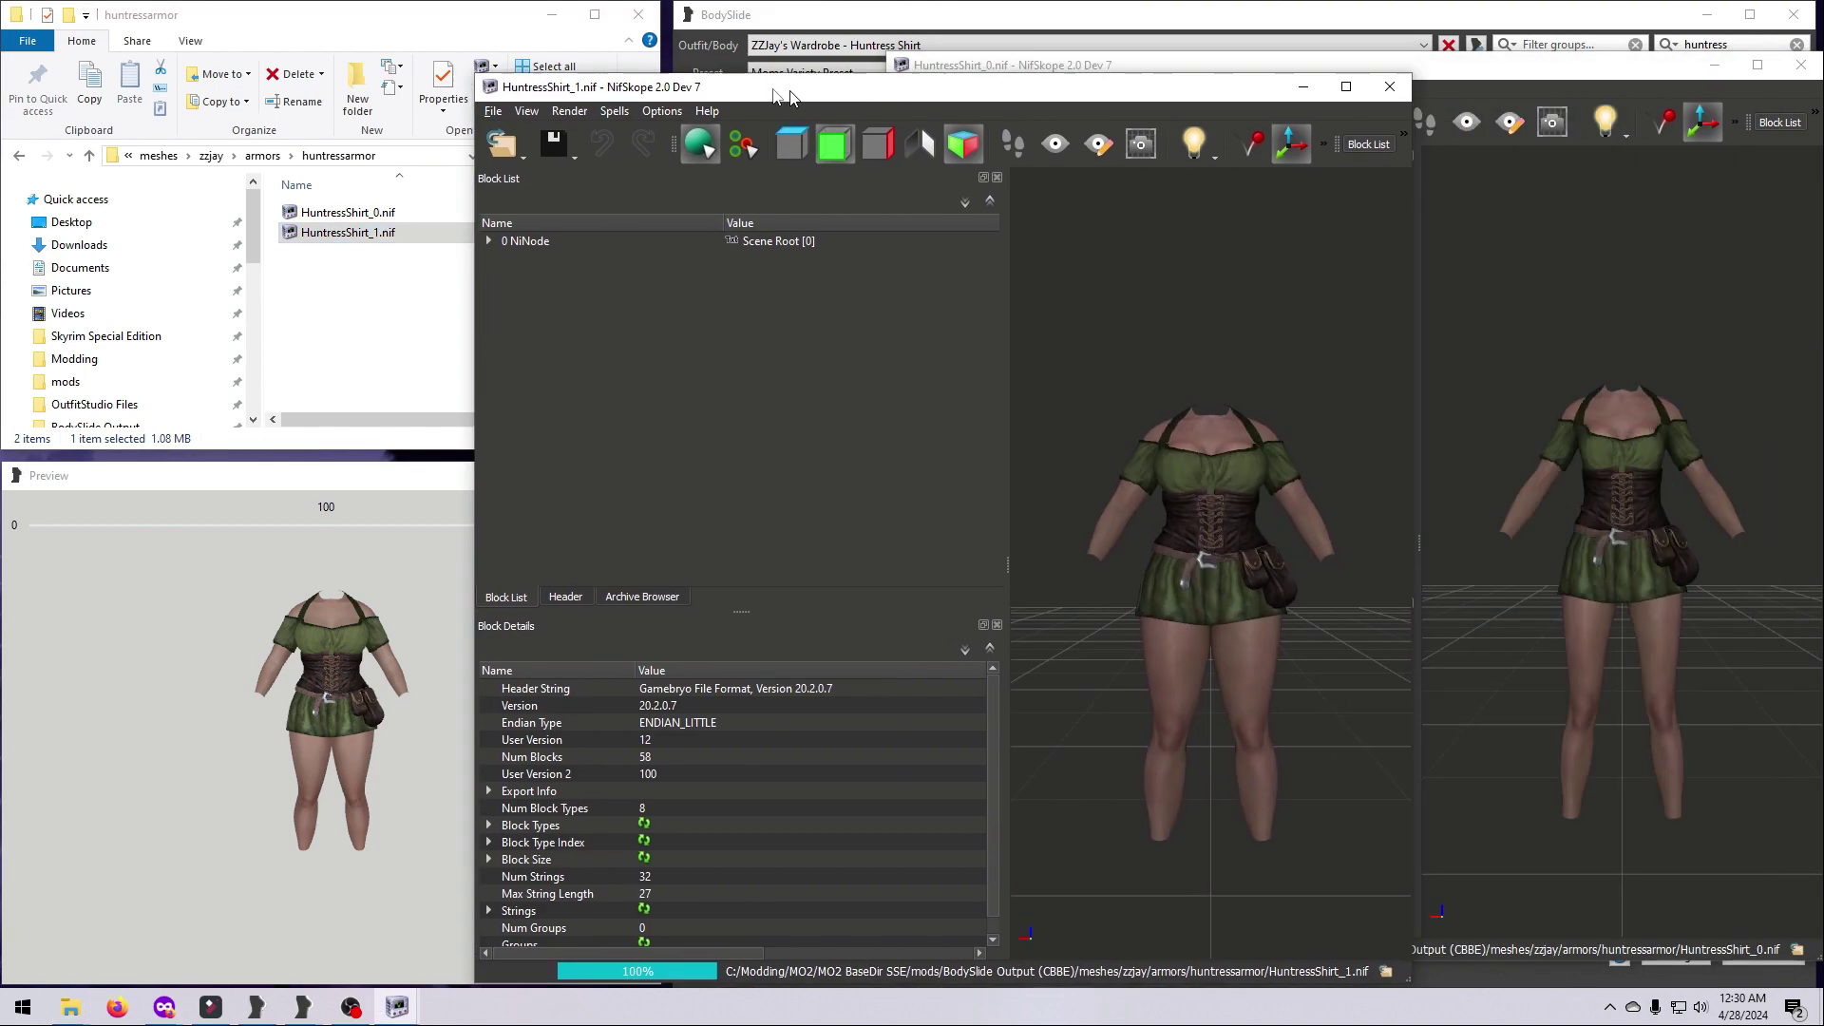
drag(782, 28, 317, 31)
drag(1235, 64, 1247, 88)
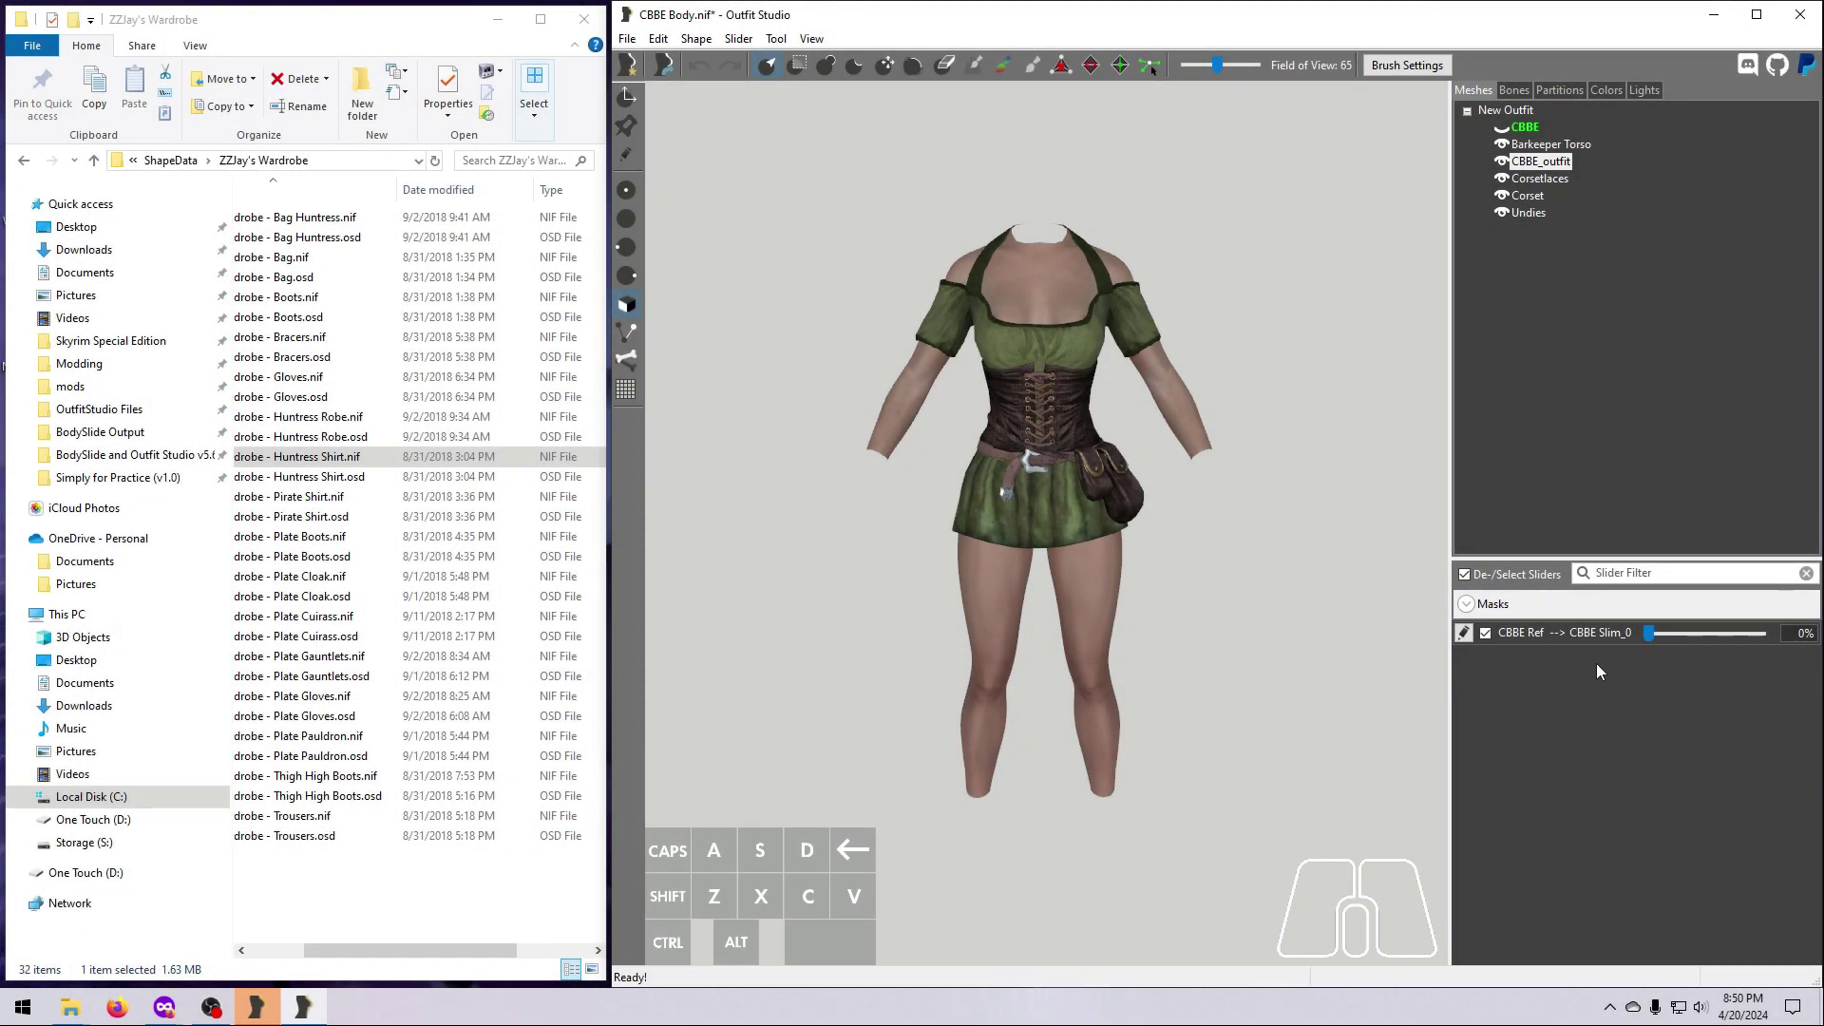
Set CBBE Ref --> CBBE Slim_0 to 100%, check the back, and make it the base shape
drag(1650, 634, 1790, 638)
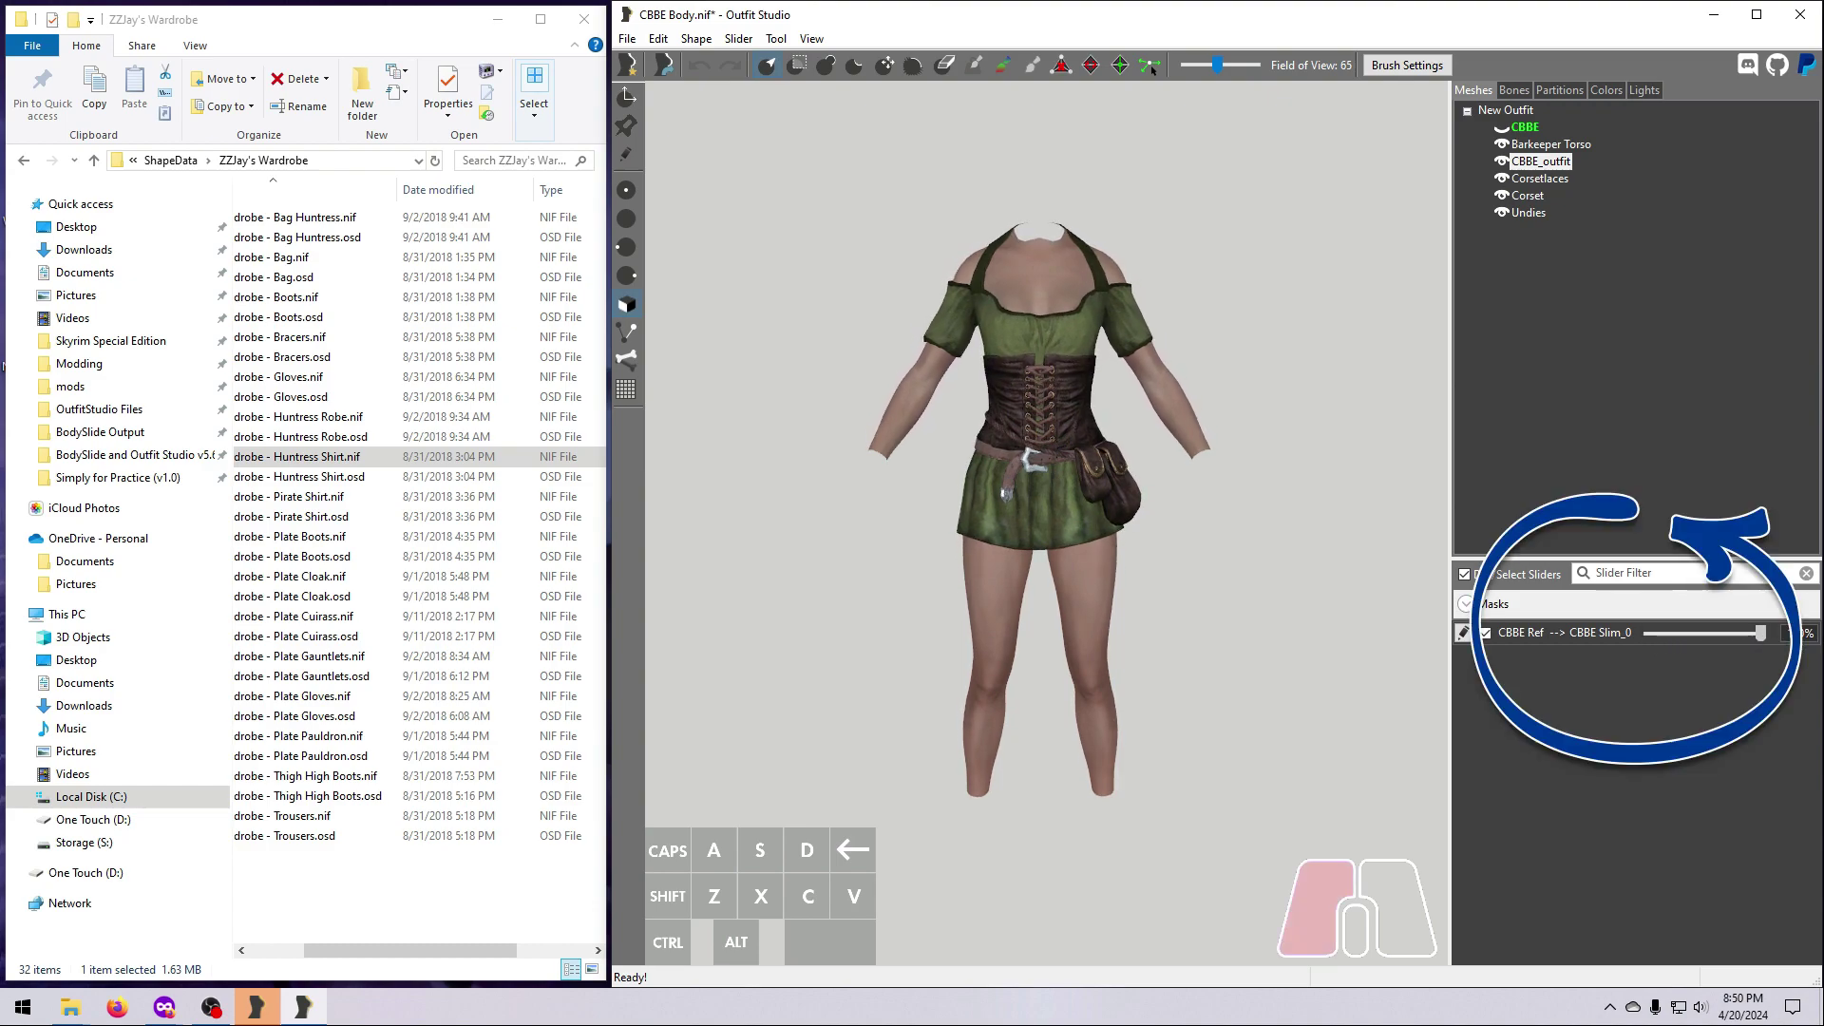
mouse_move(1319, 610)
right_down()
mouse_move(1004, 602)
mouse_move(1294, 610)
right_up()
click(739, 38)
click(788, 111)
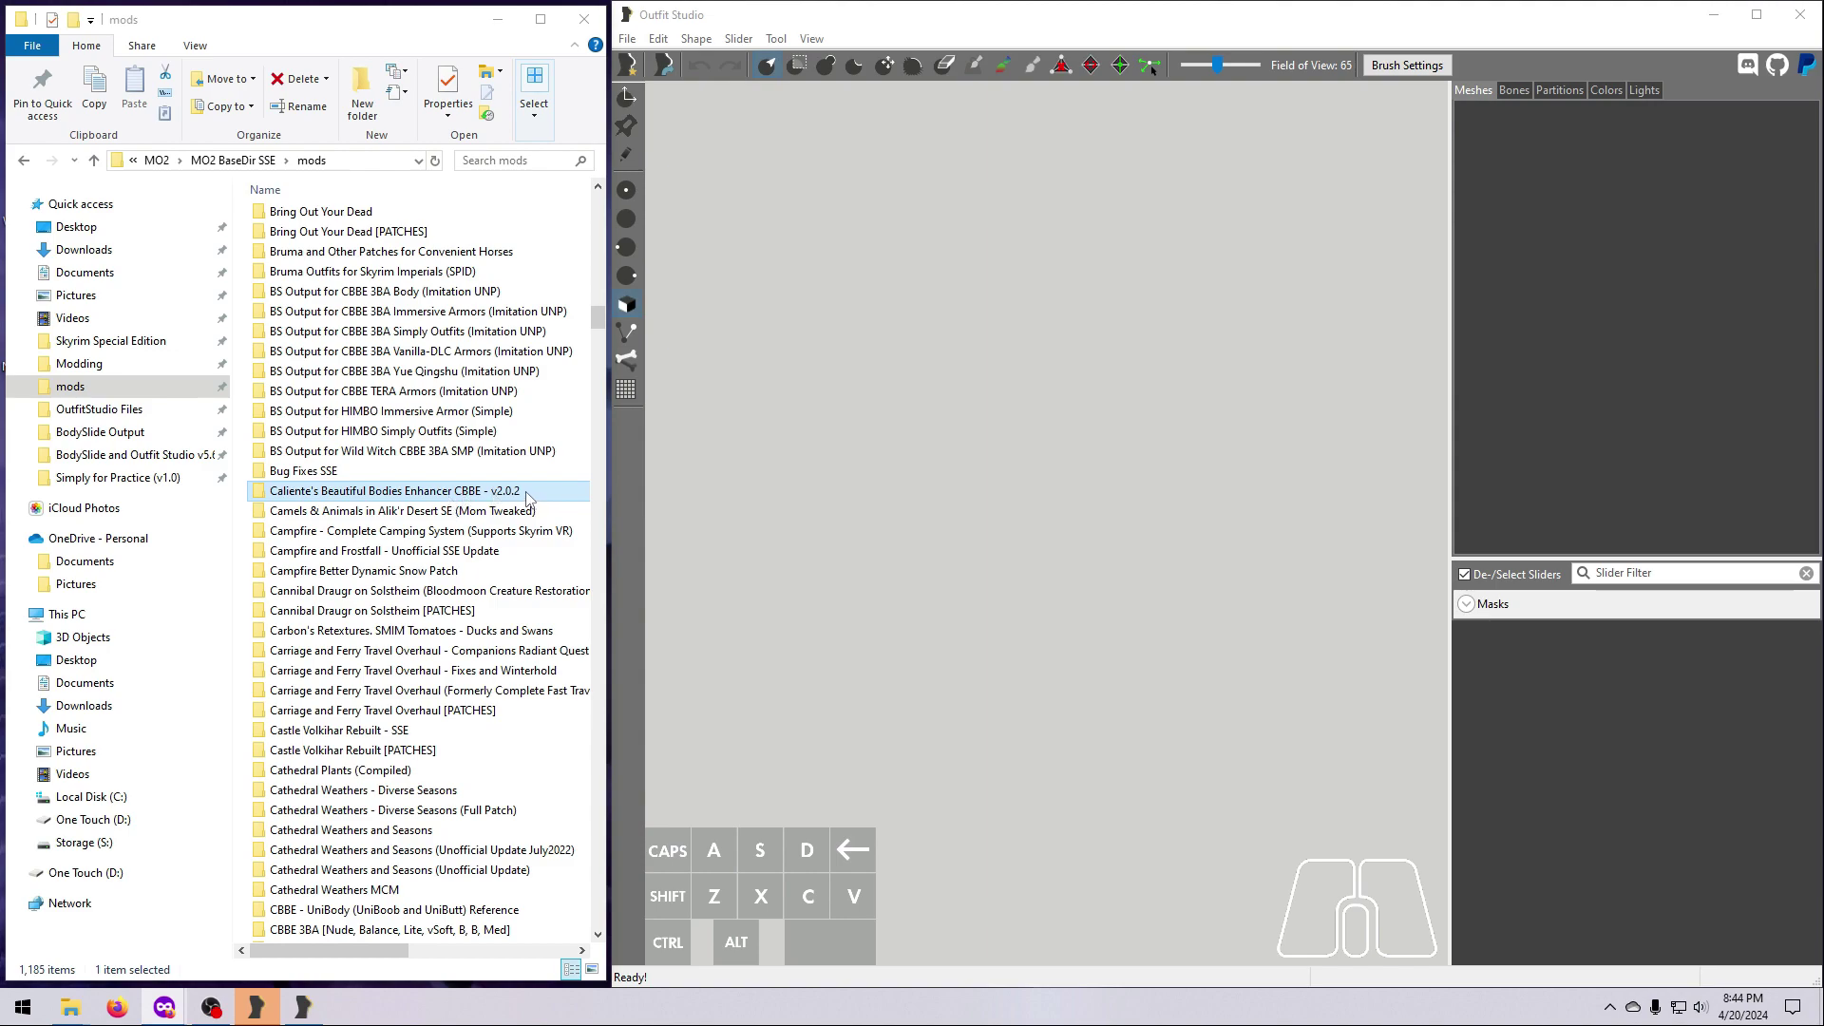
Browse CalienteTools > BodySlide > ShapeData > CBBE and select CBBE Body.nif
double_click(530, 501)
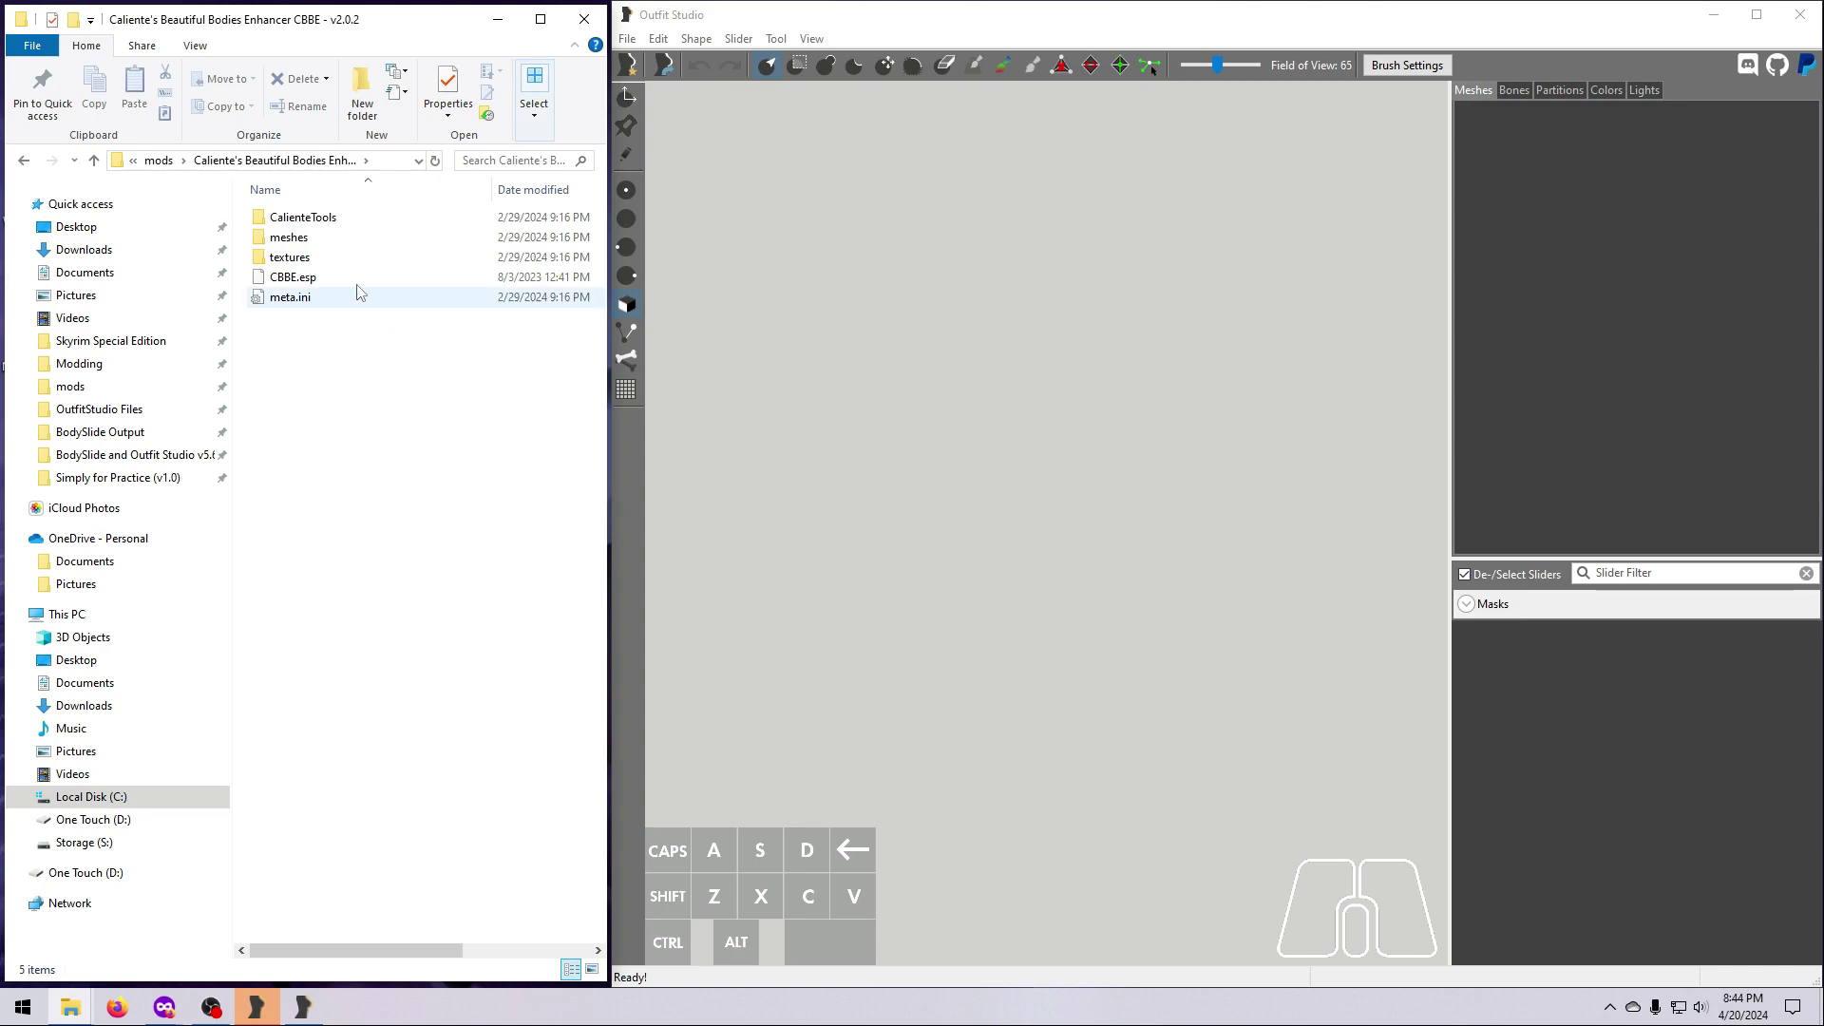
click(322, 221)
double_click(321, 221)
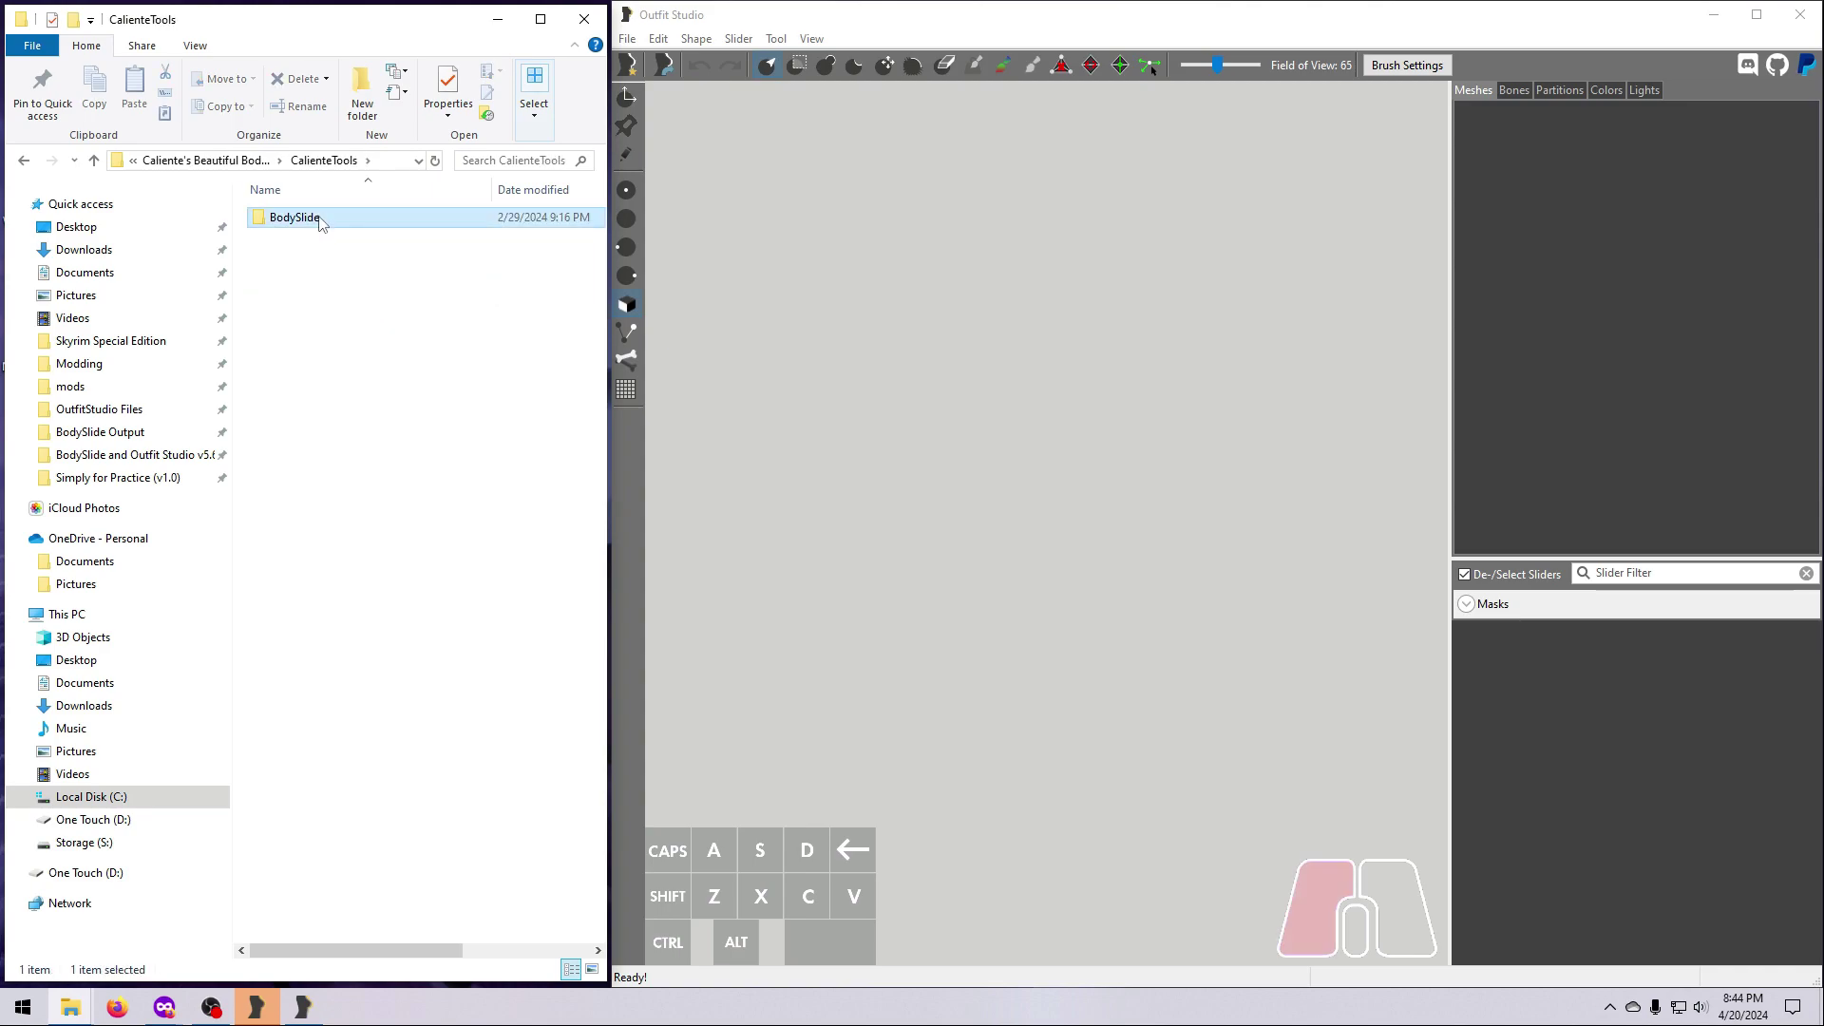
double_click(295, 218)
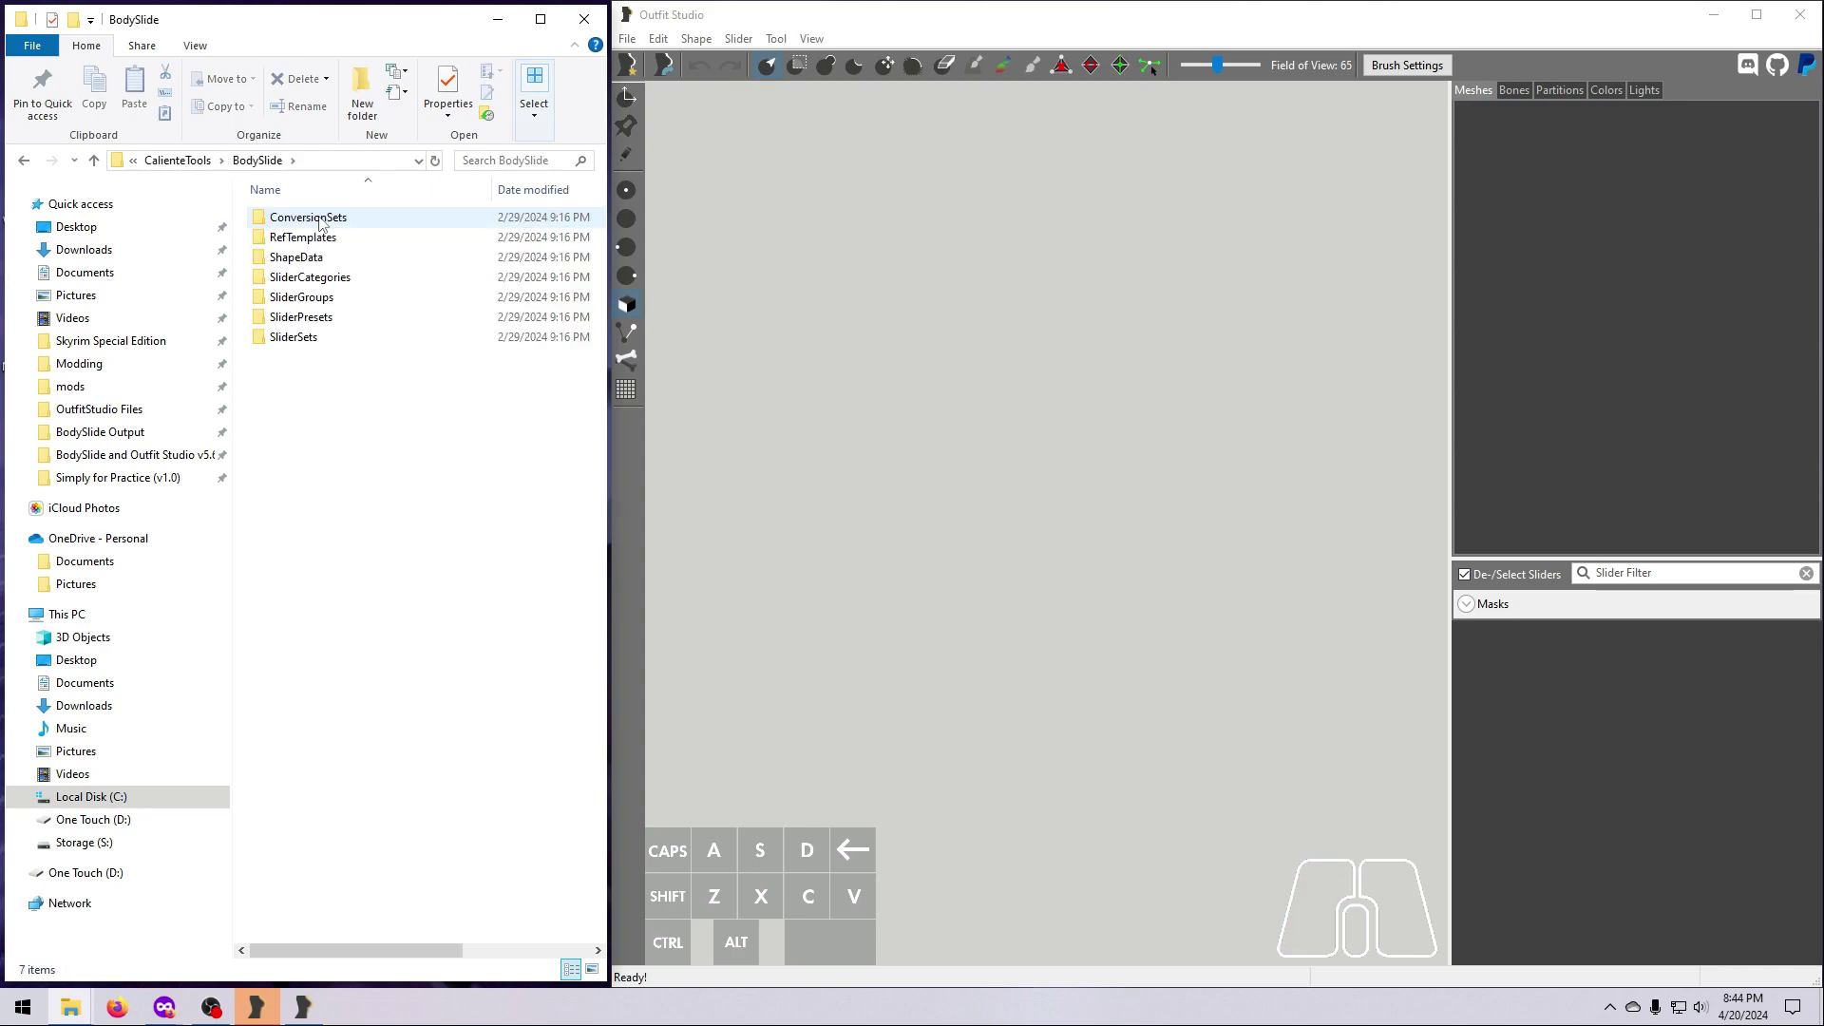
double_click(332, 266)
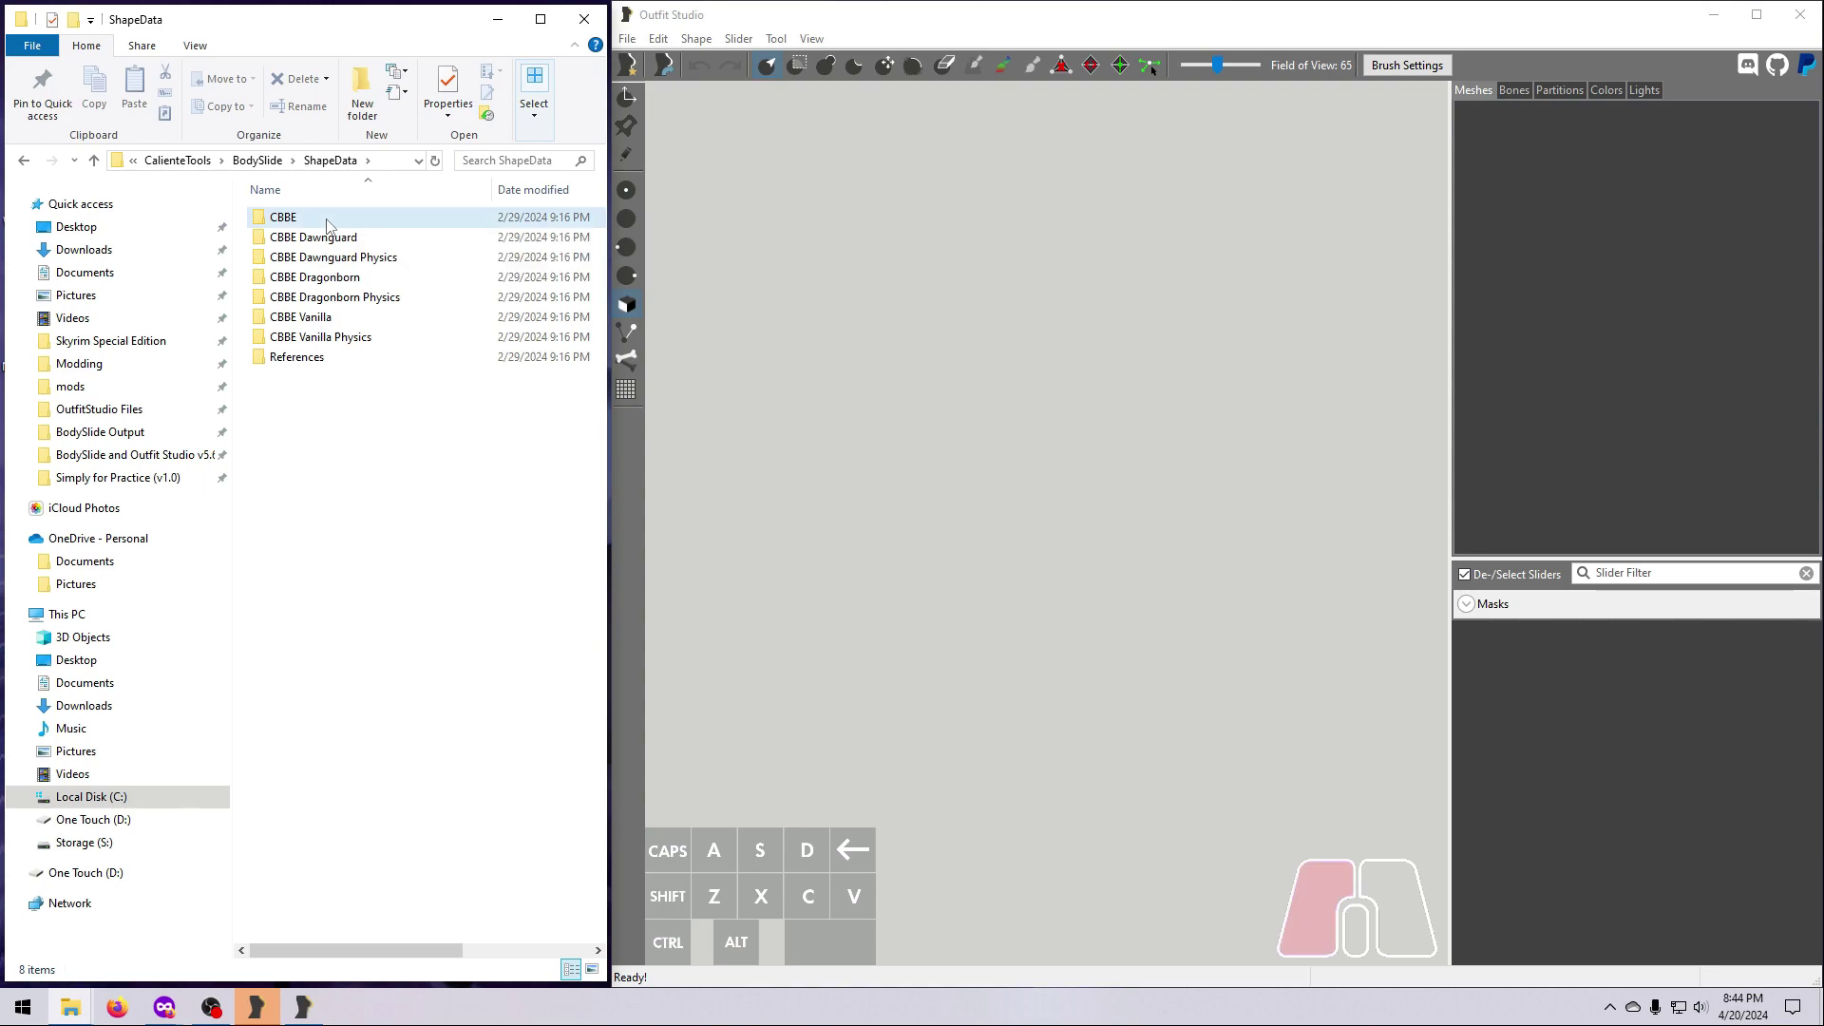
double_click(283, 217)
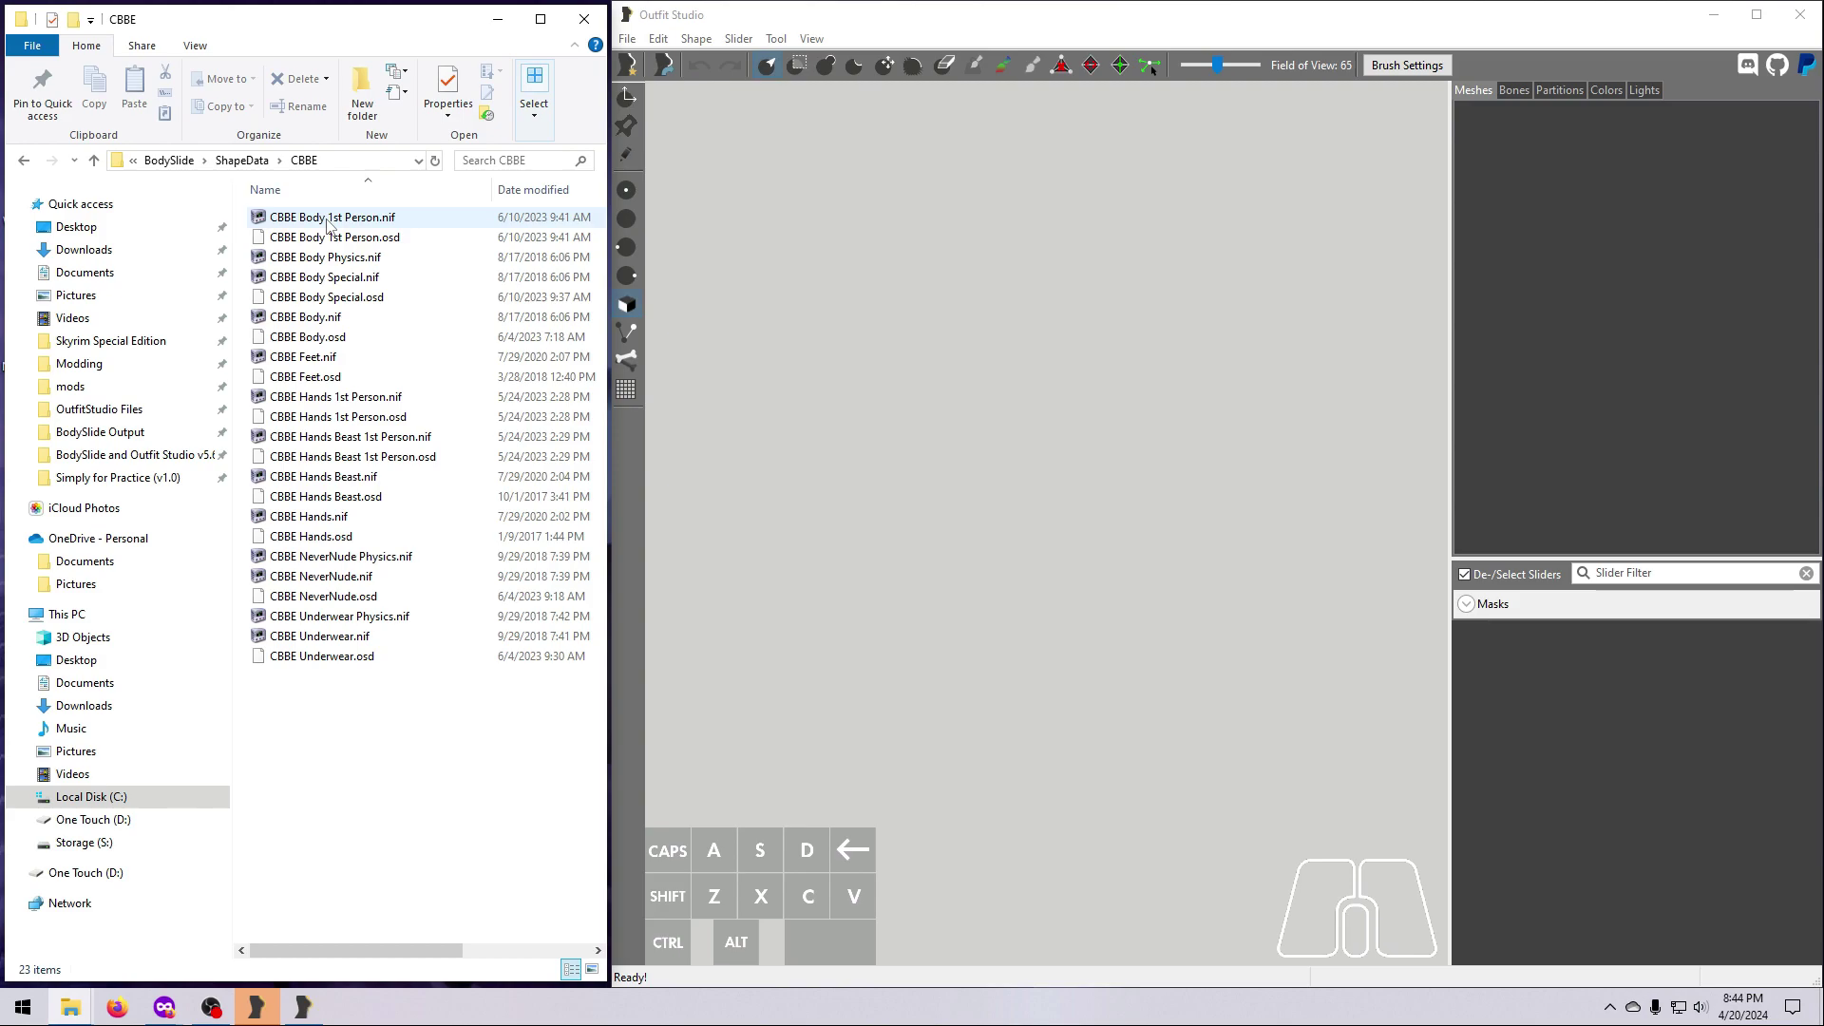
click(316, 319)
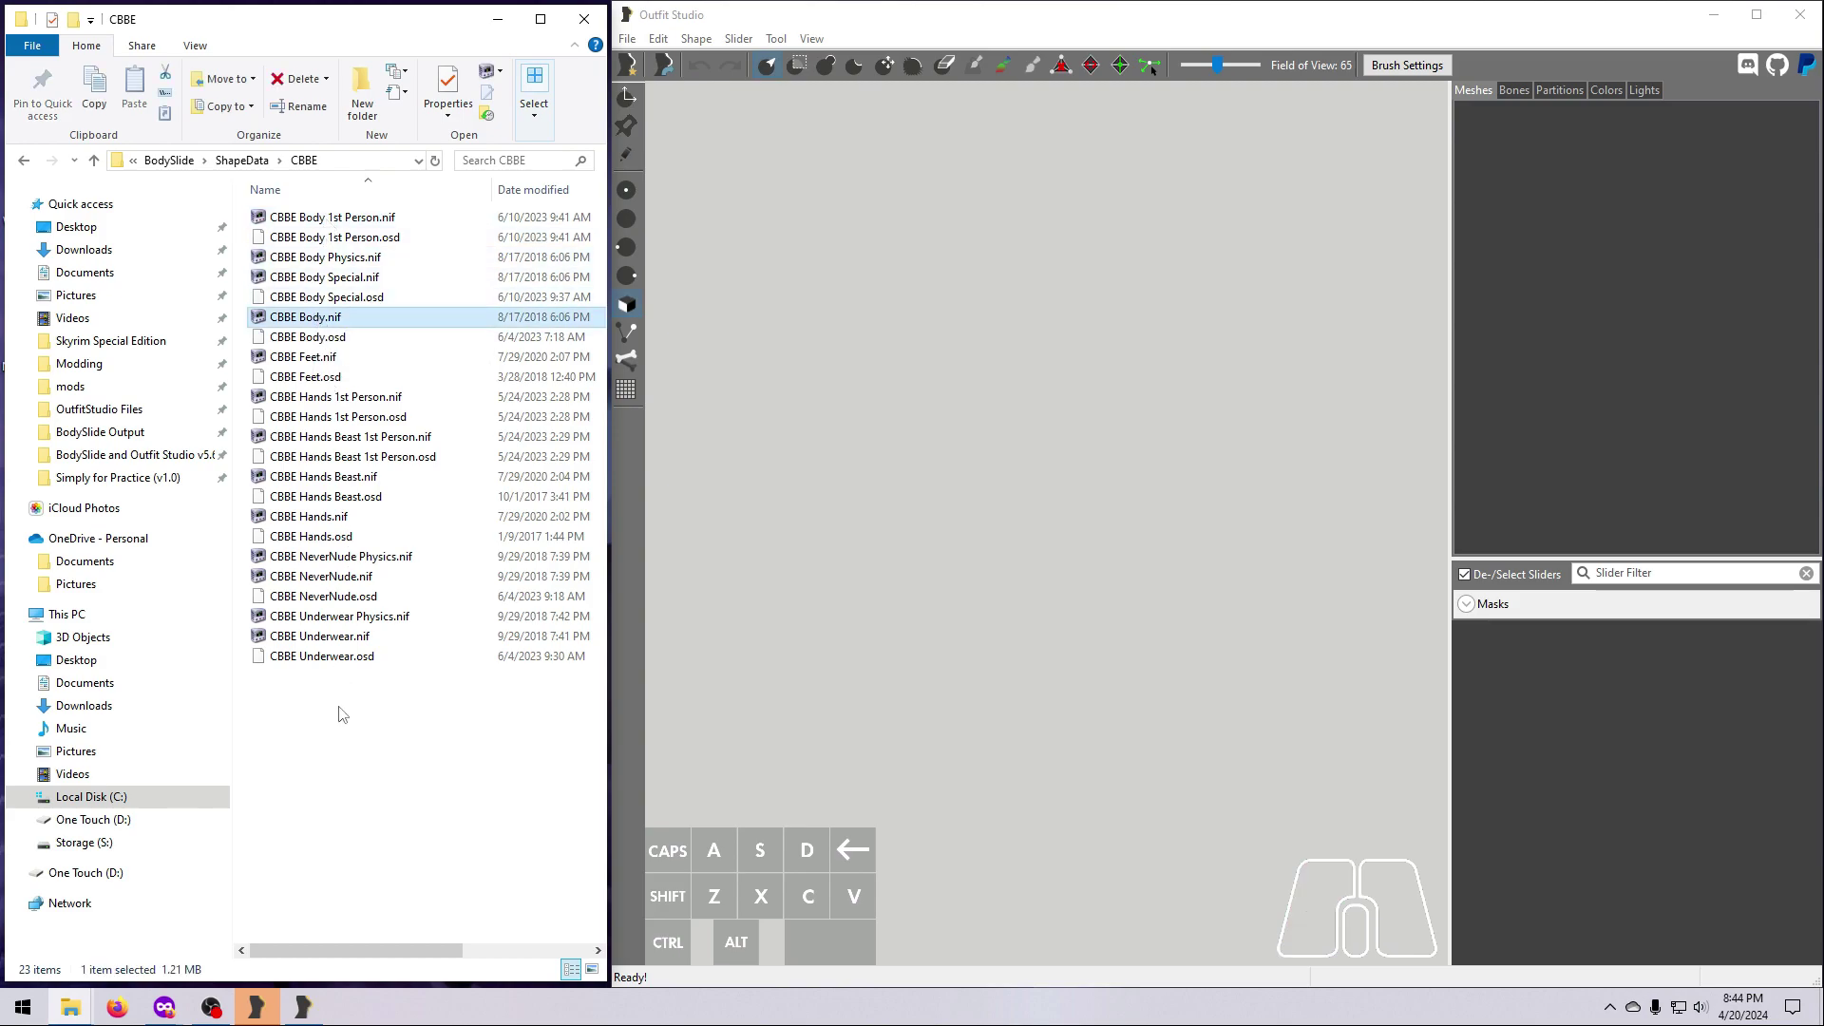
Load CBBE Body.nif into Outfit Studio and browse Explorer to the MO2 BaseDir SSE downloads folder
drag(317, 326, 943, 578)
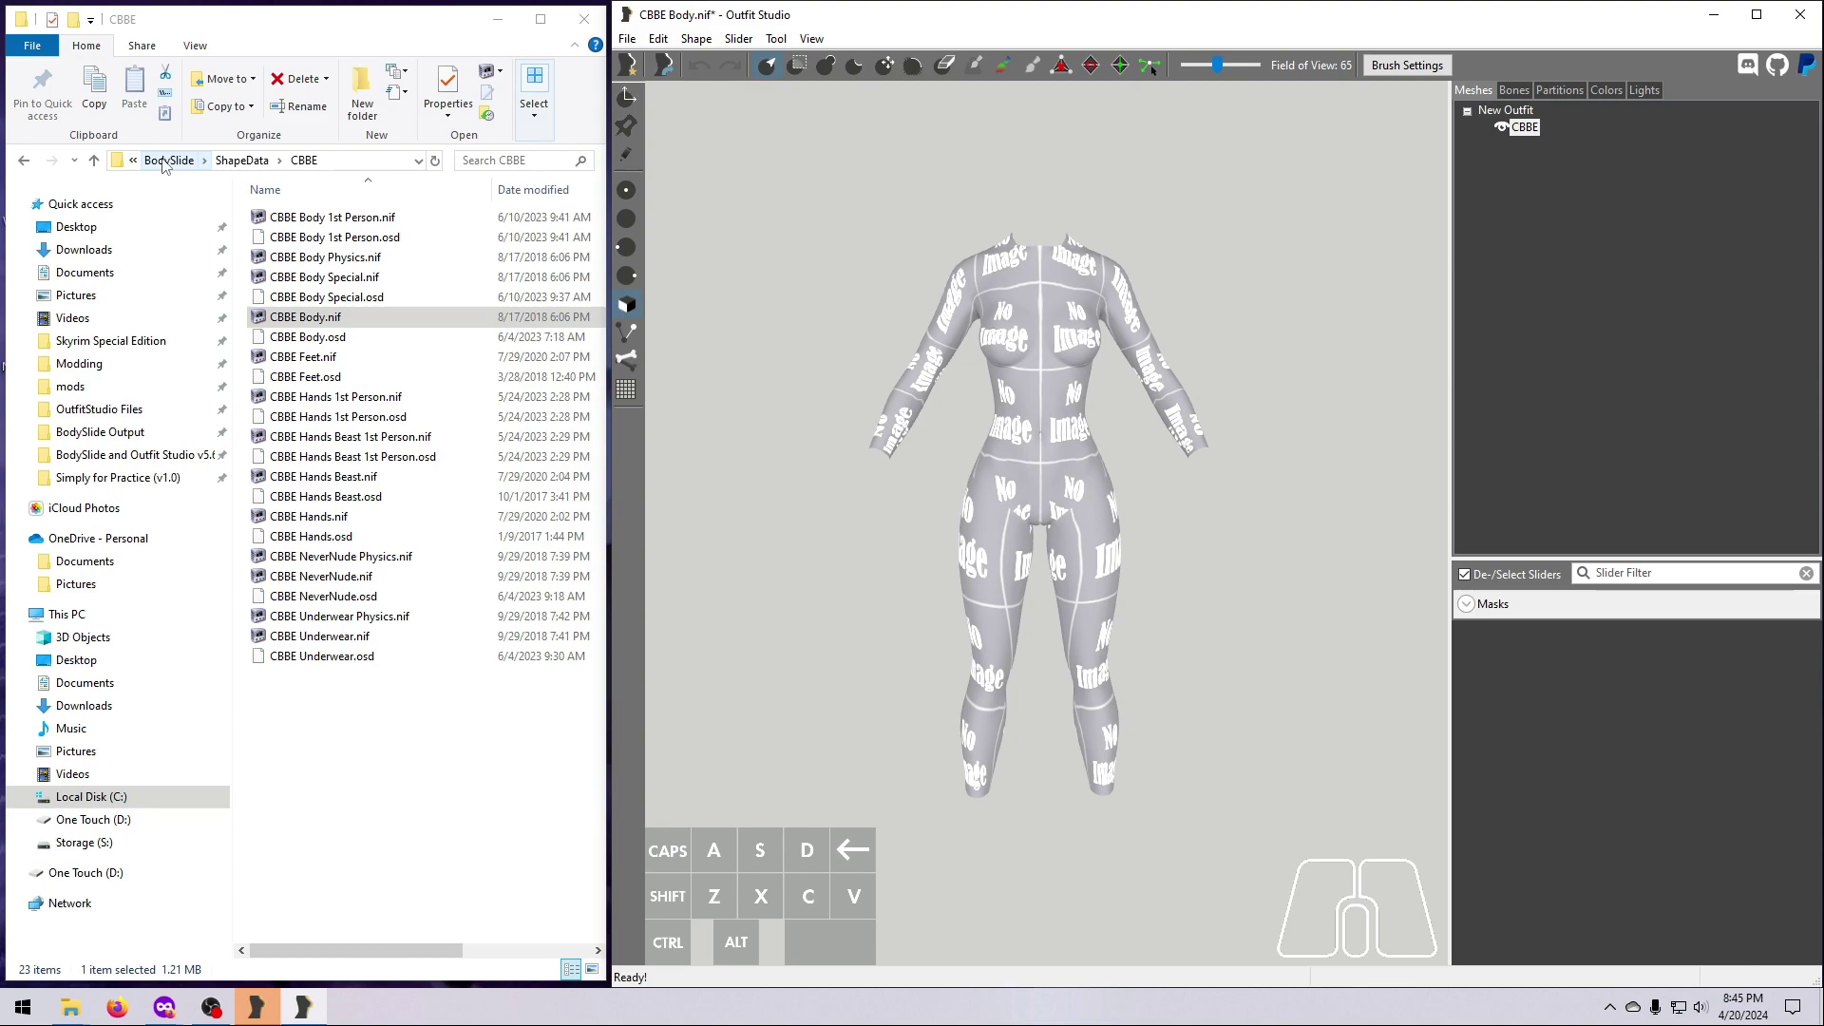
click(164, 161)
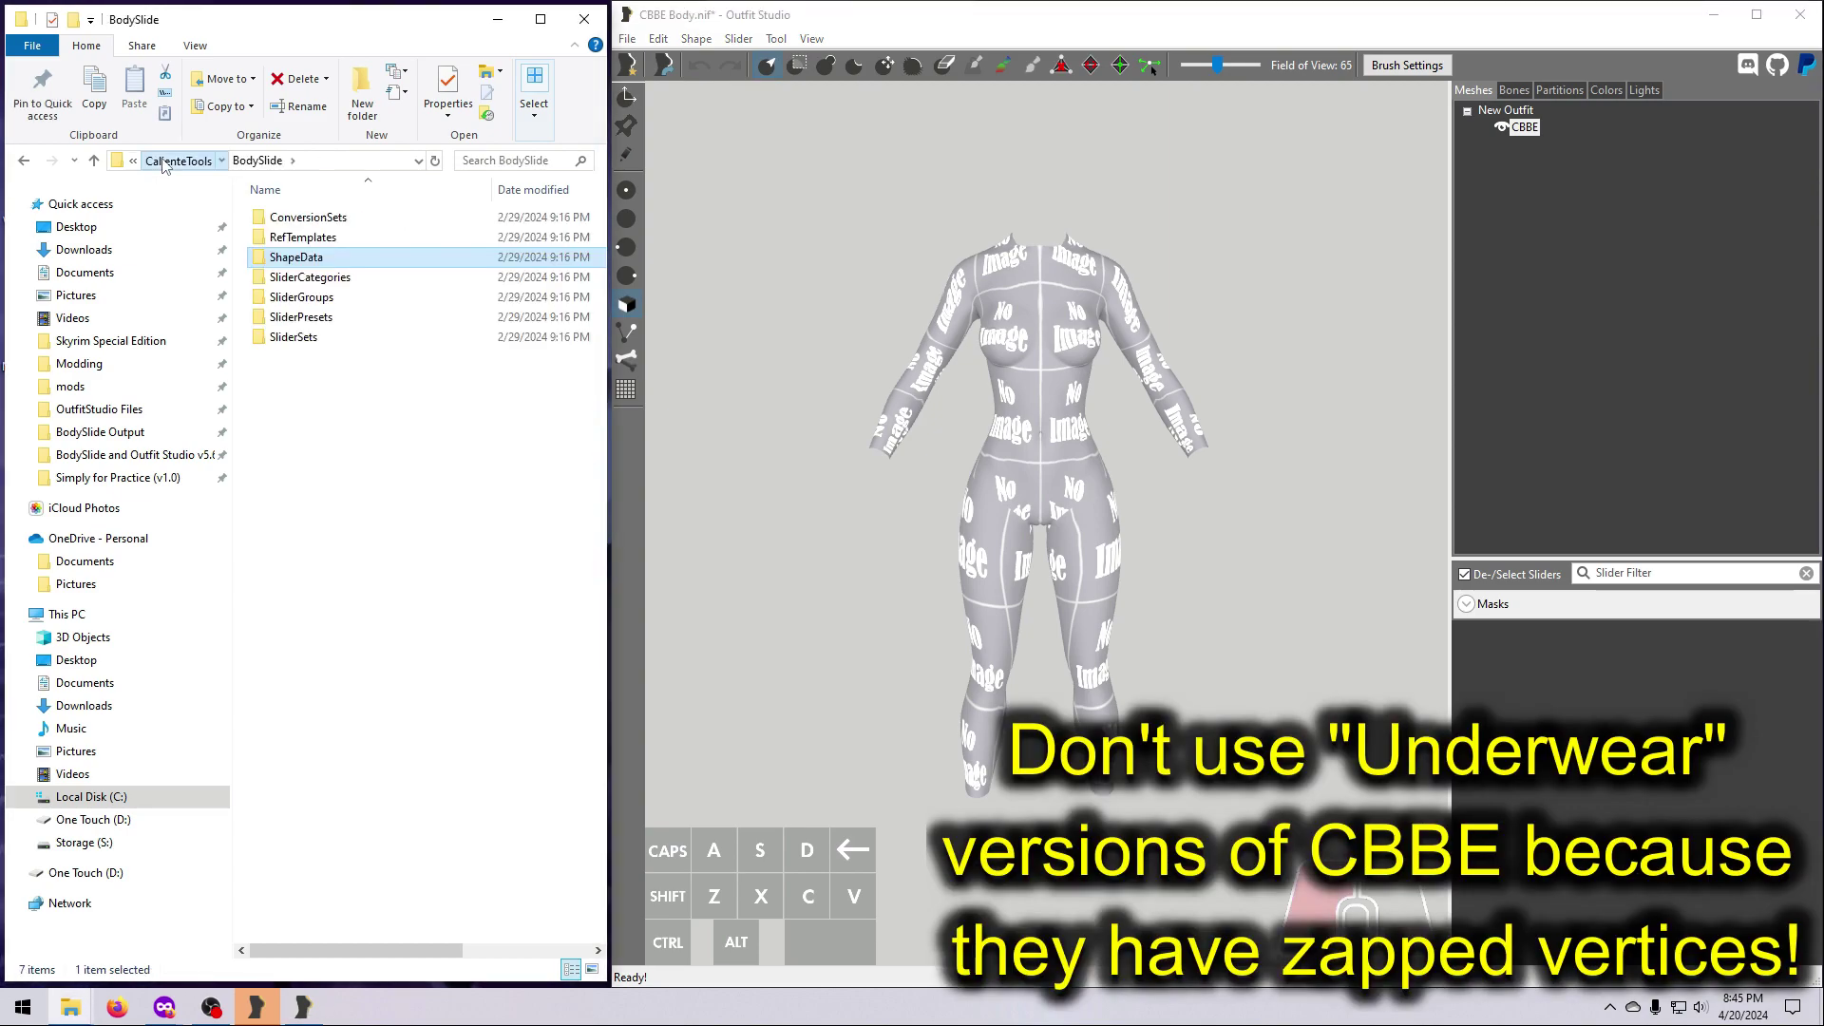
click(163, 161)
click(90, 388)
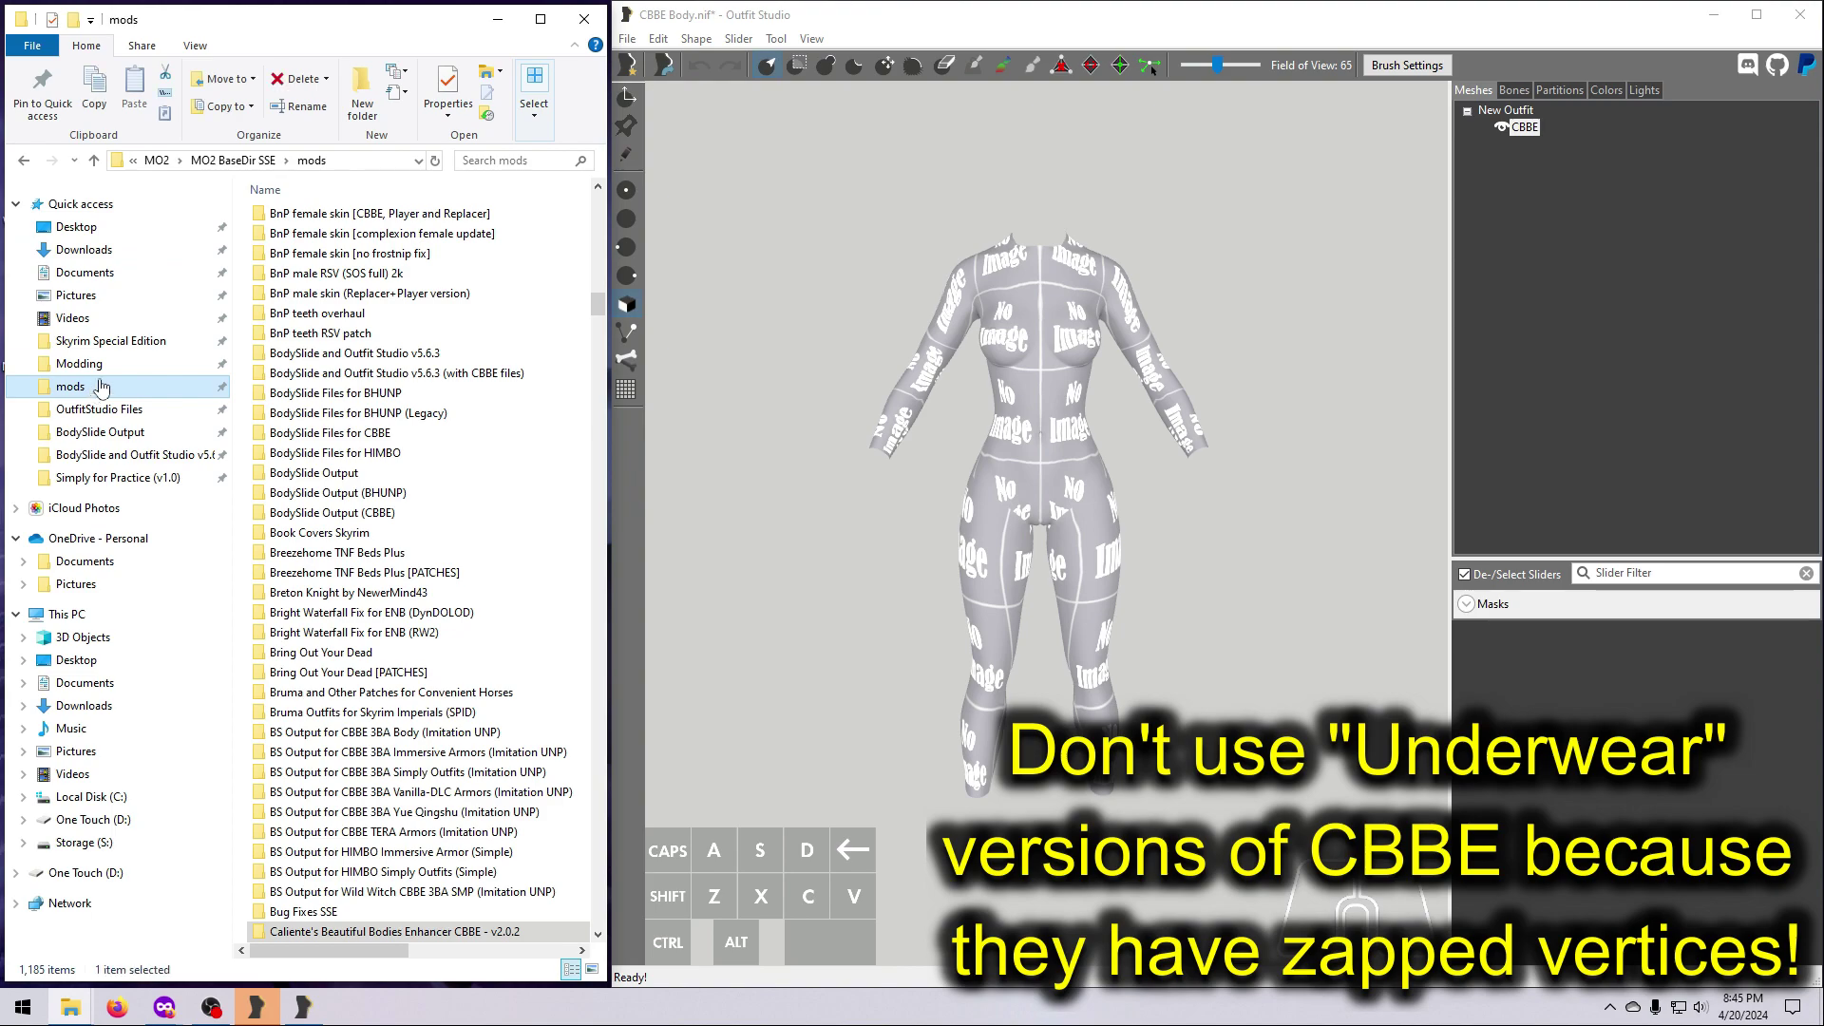
click(228, 164)
click(298, 218)
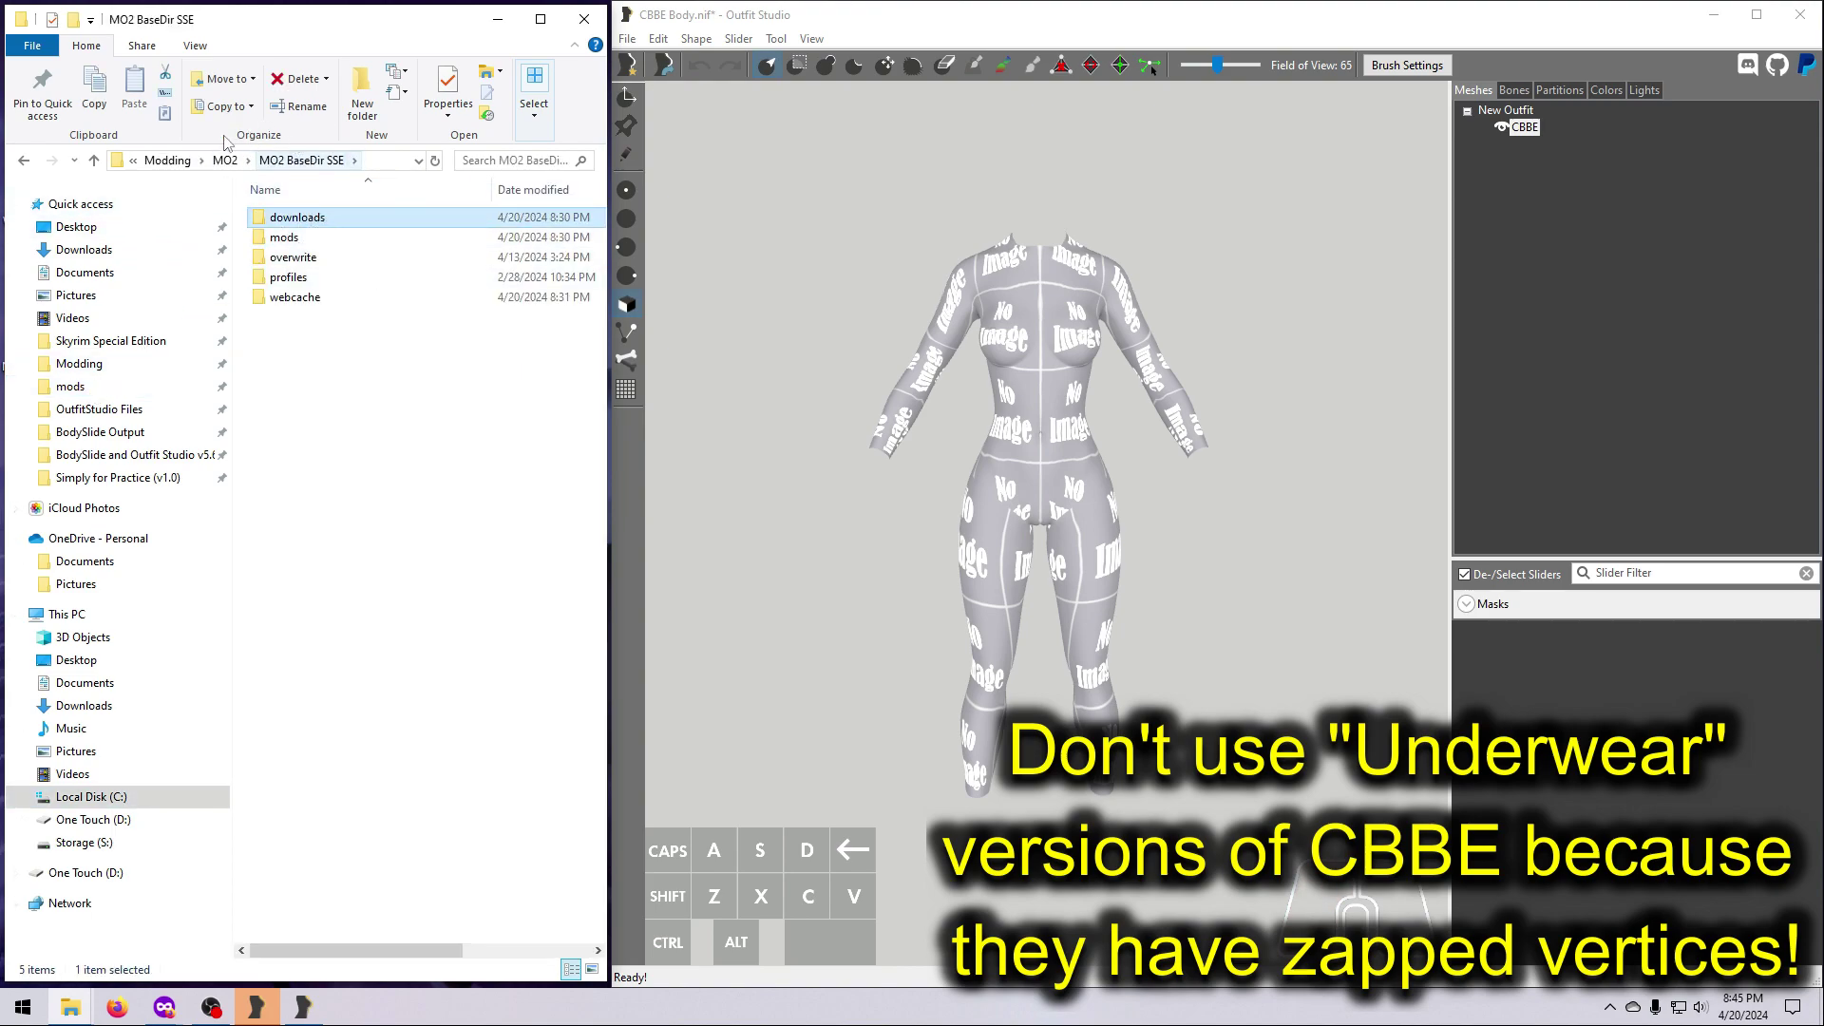
double_click(335, 221)
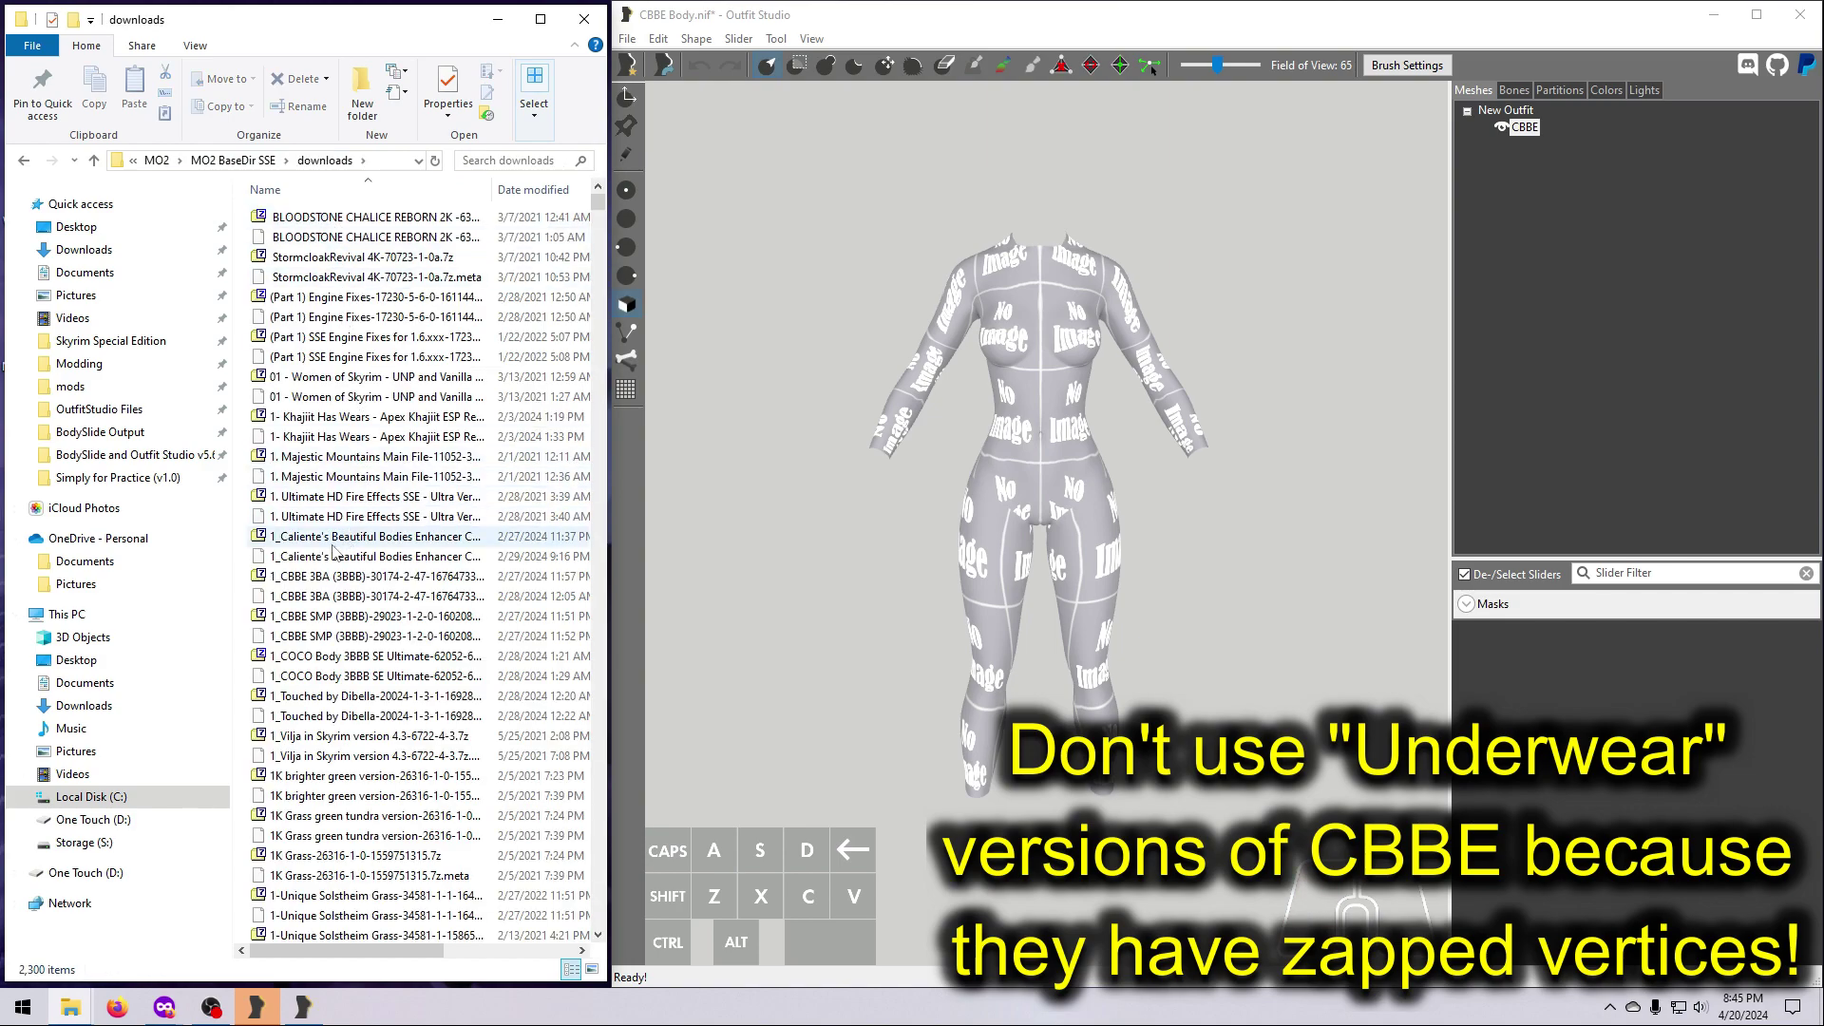
Open the CBBE 7z archive and review its Required, Curvy, Vanilla and Outfits folders
double_click(335, 542)
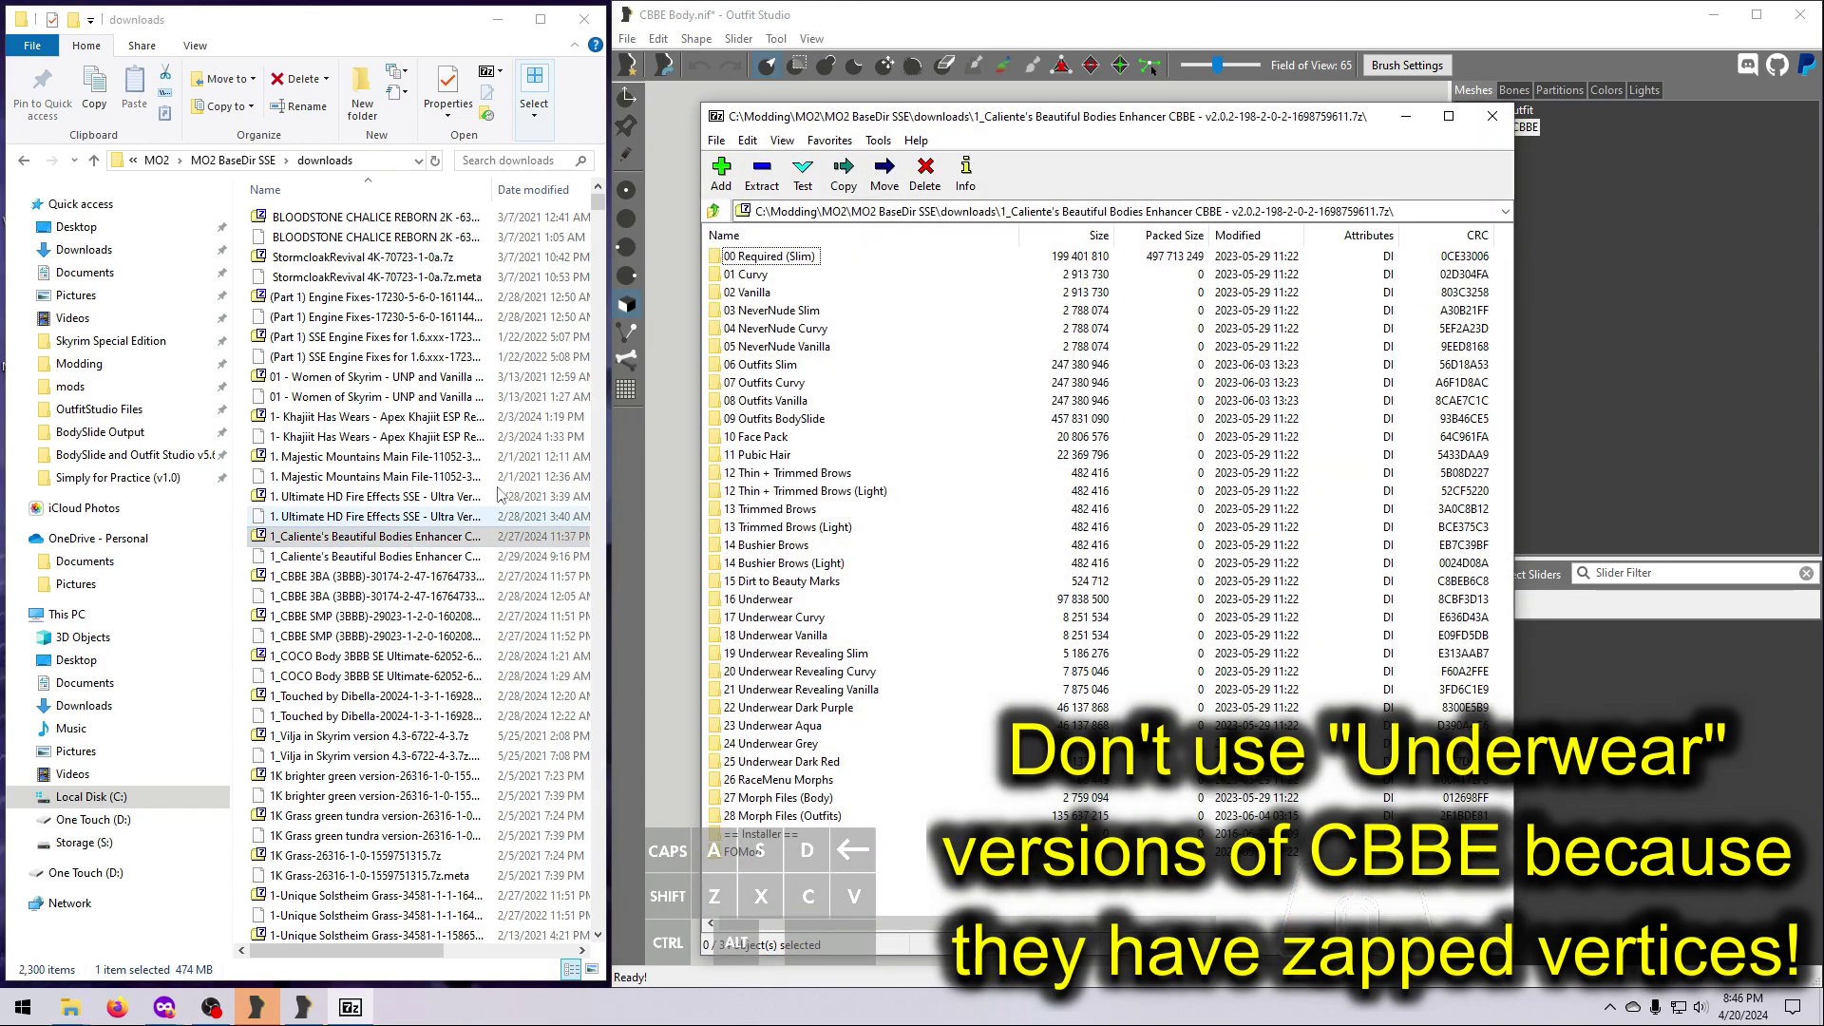
click(777, 258)
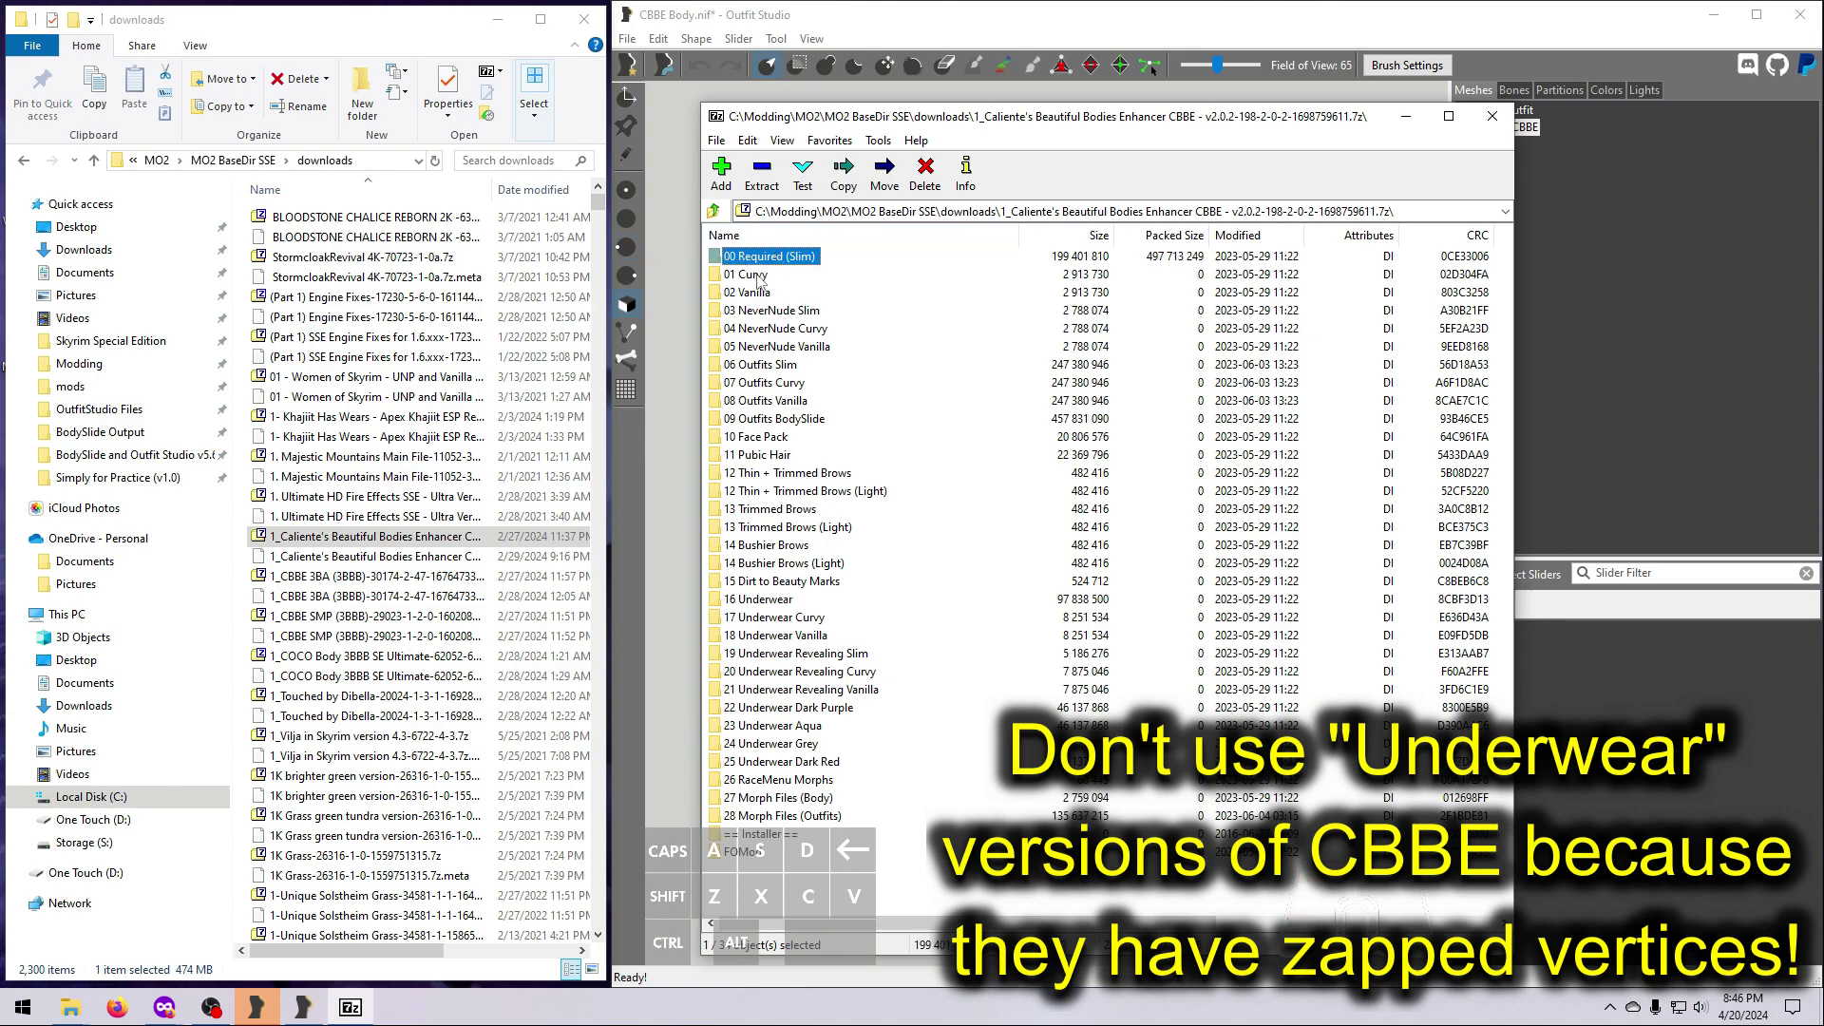
click(763, 277)
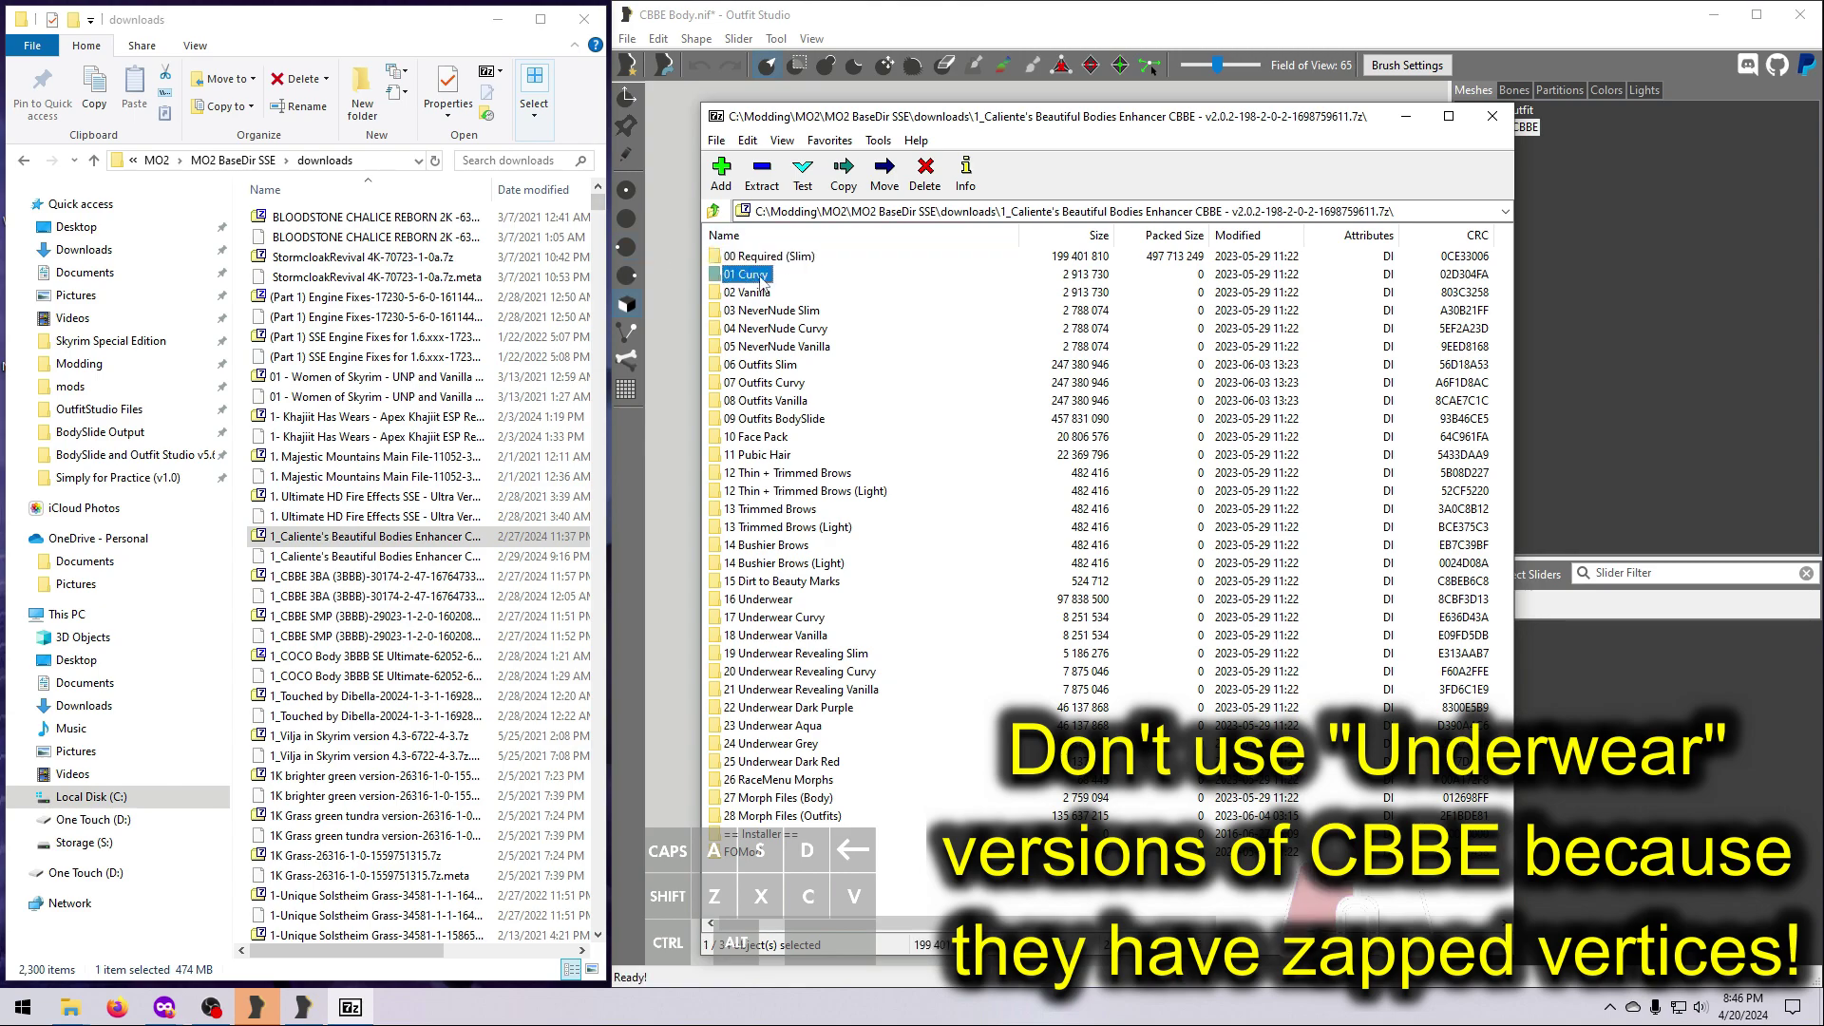
click(764, 291)
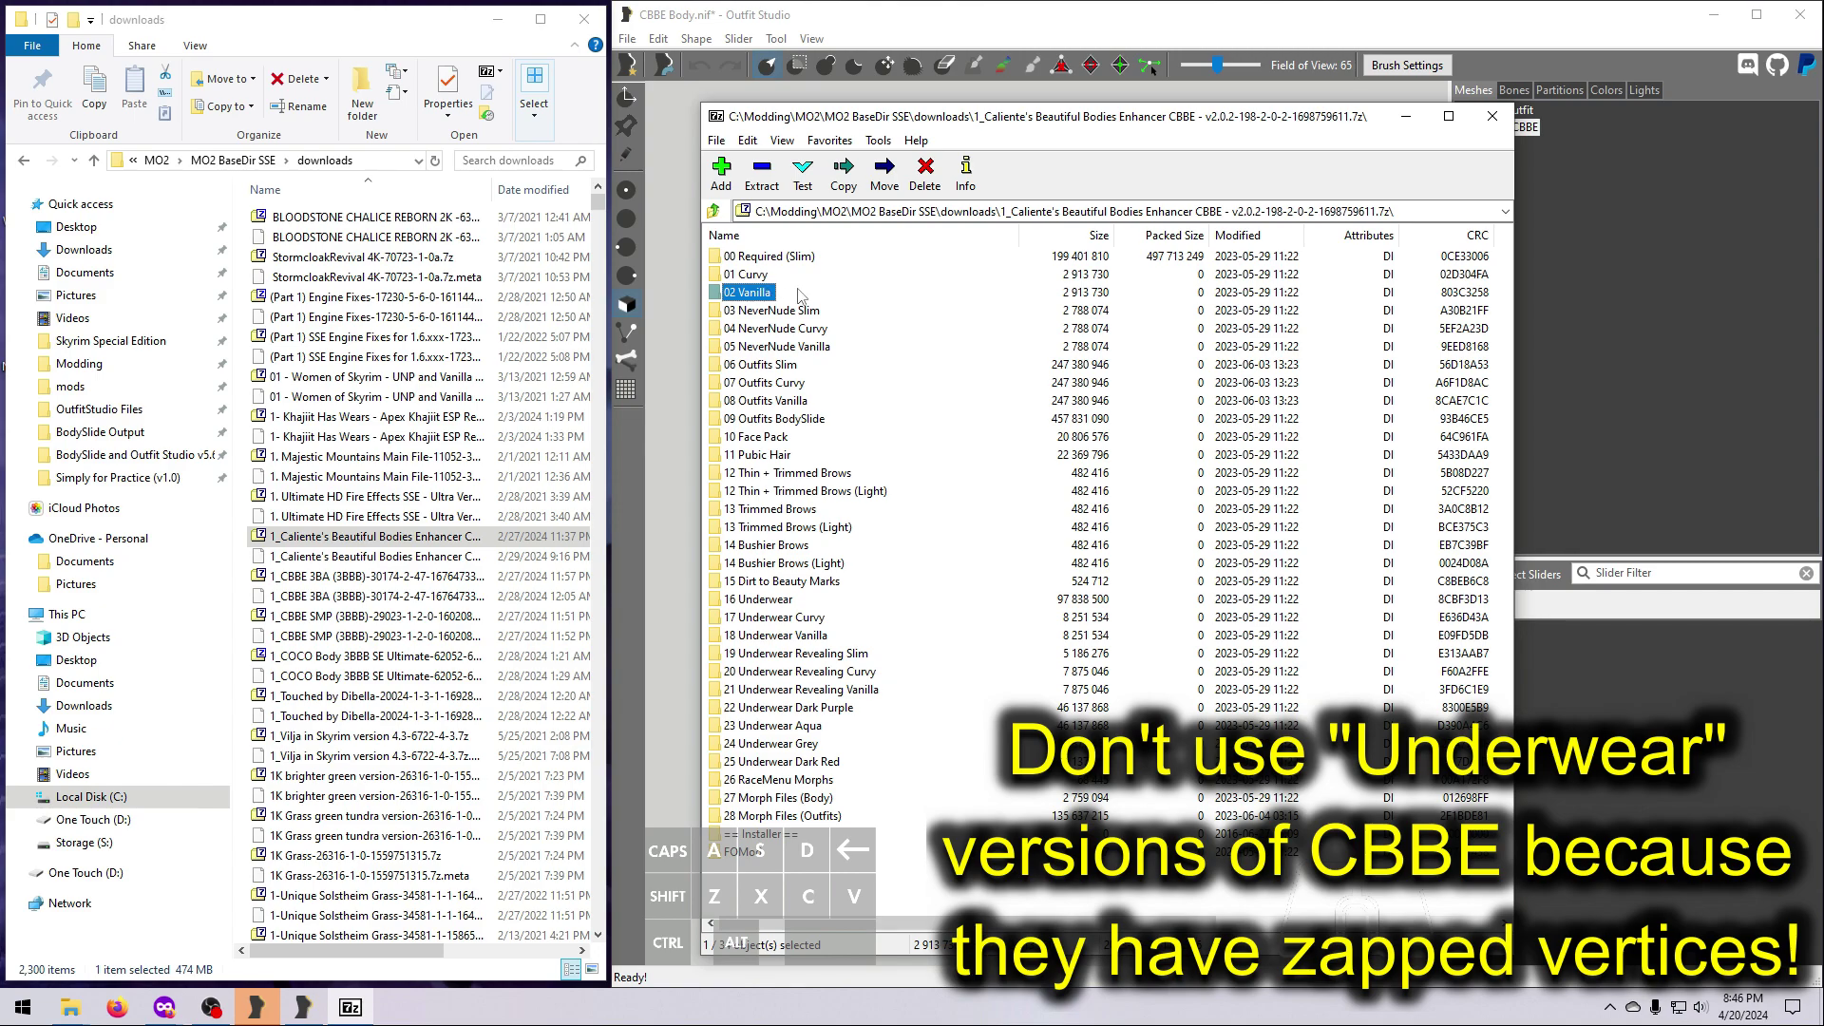
click(777, 365)
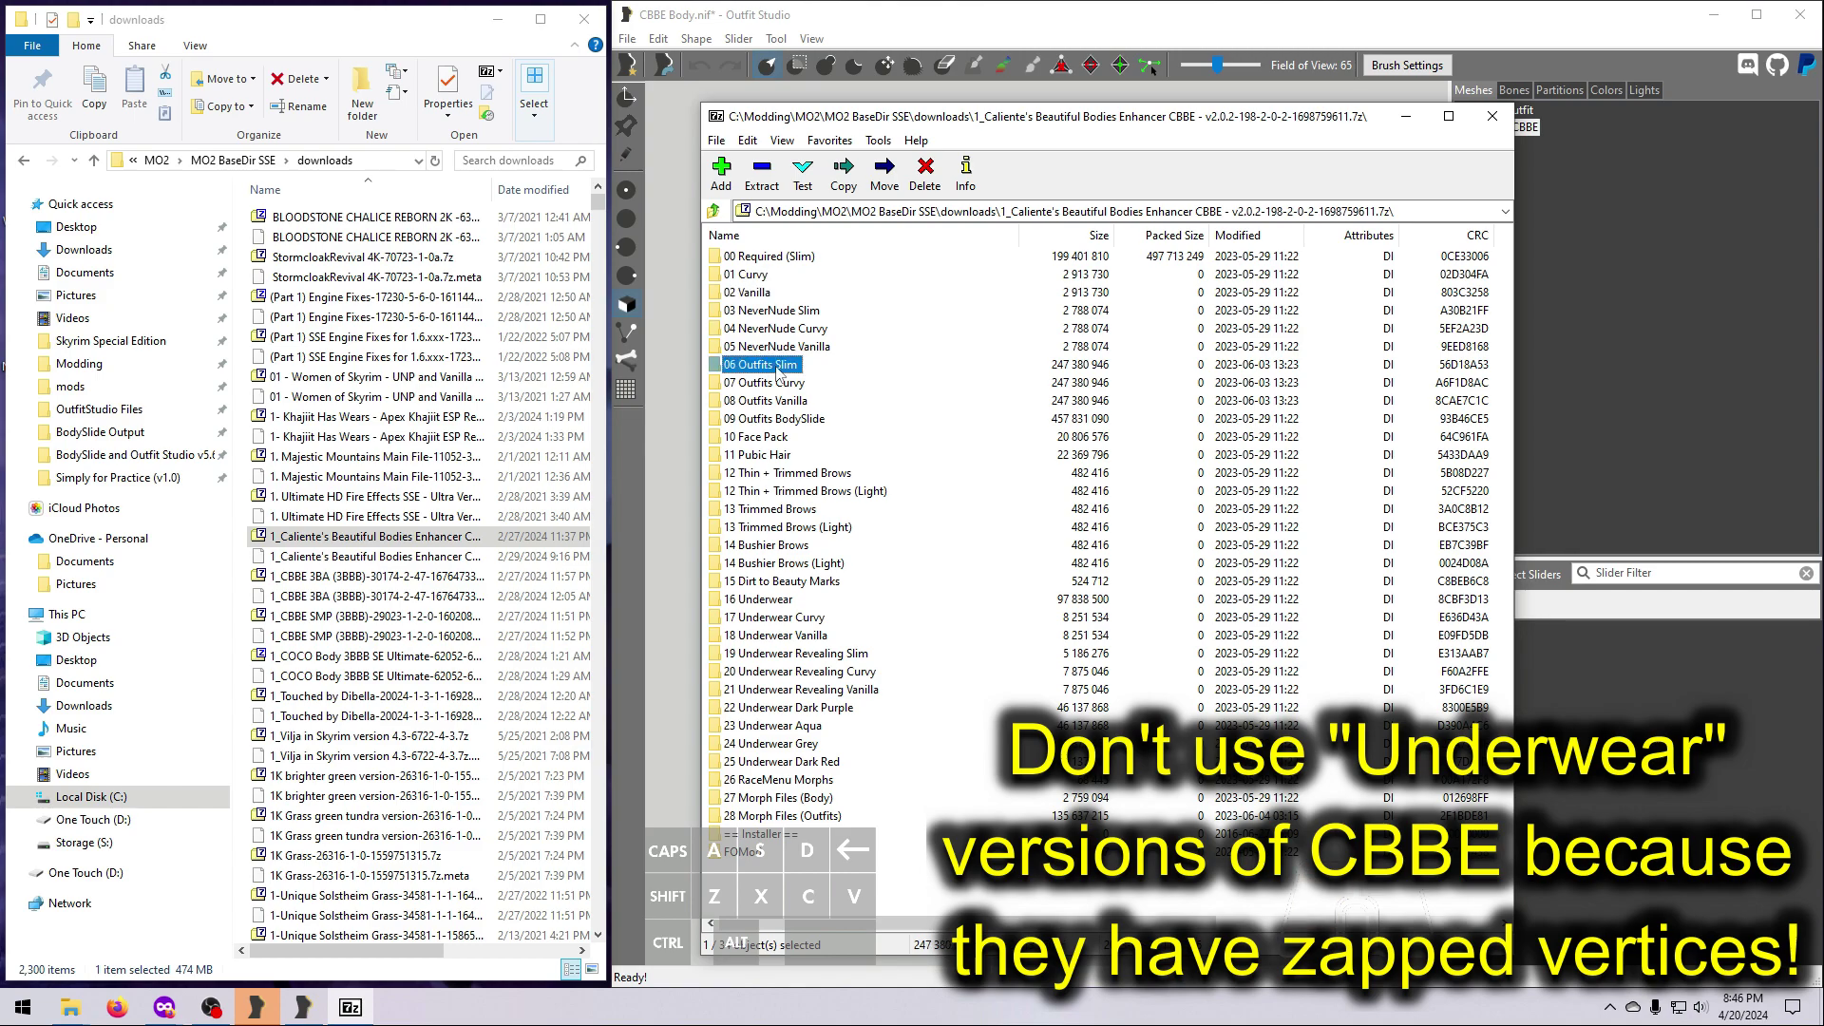
click(777, 383)
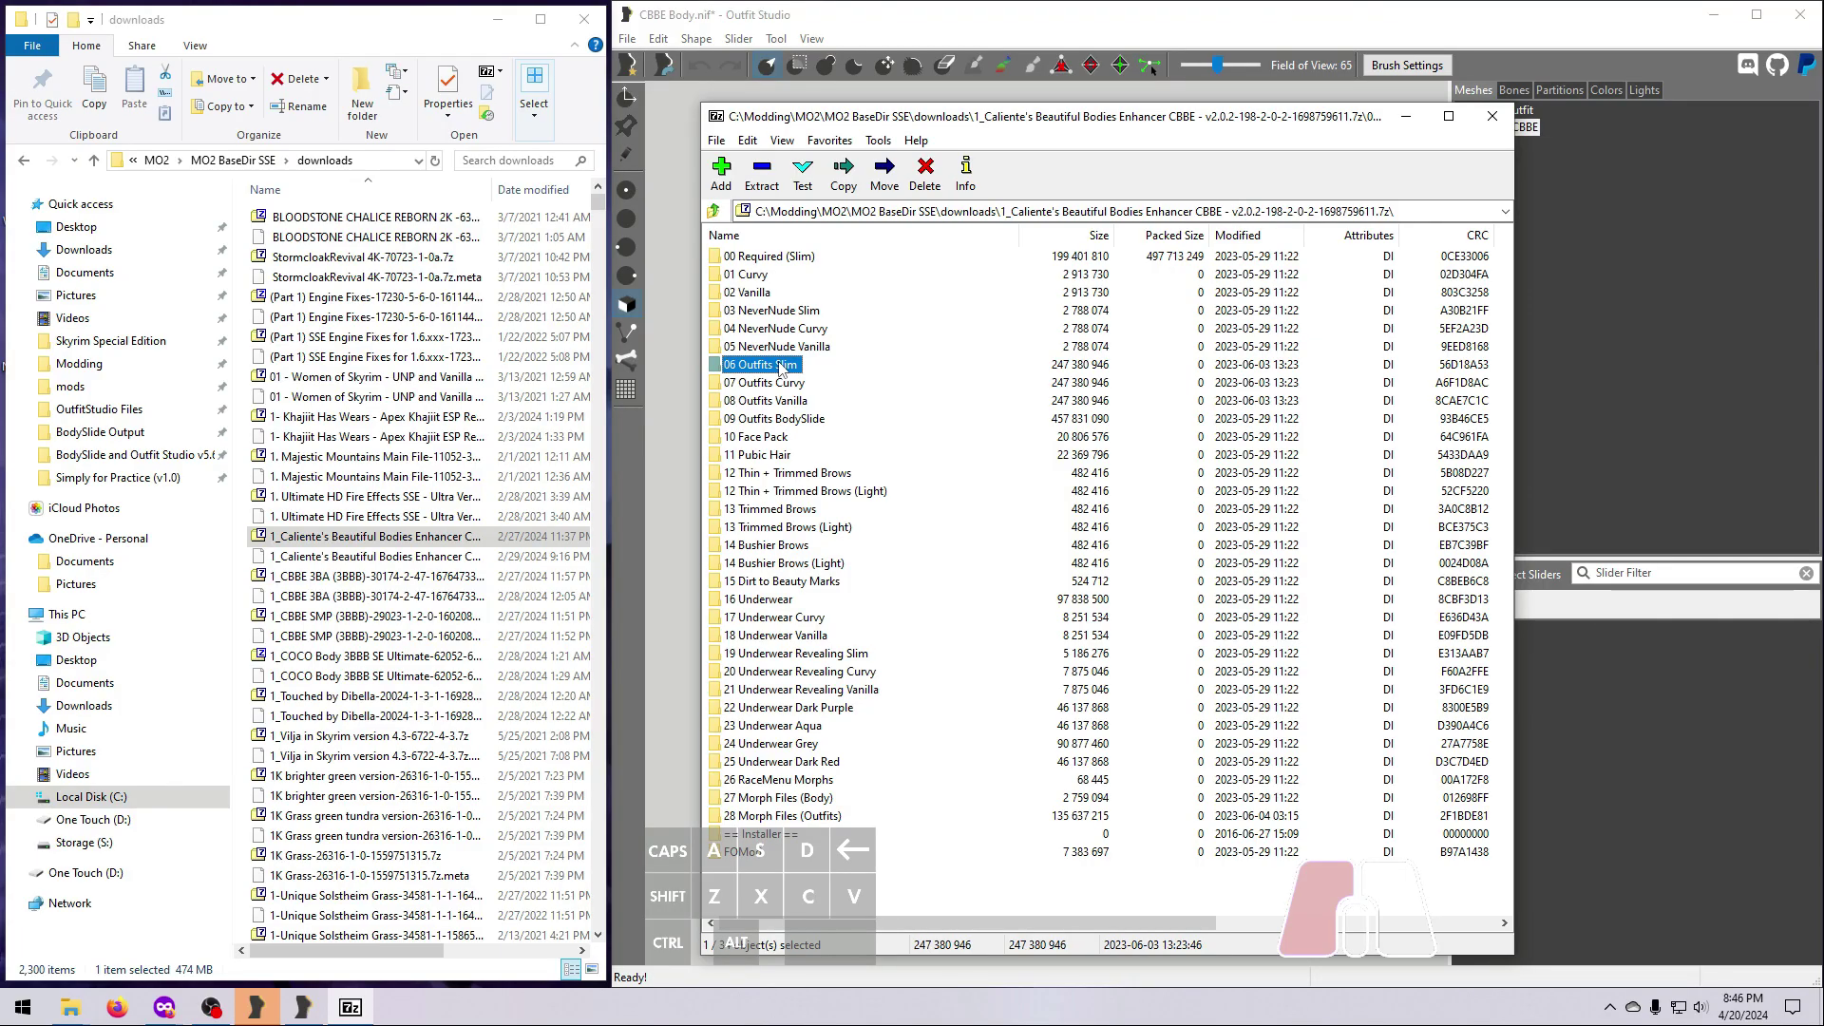
Copy femalebodyastrid_0.nif and femalebodyastrid_1.nif from 06 Outfits Slim character assets to the desktop
double_click(782, 369)
double_click(747, 259)
double_click(747, 258)
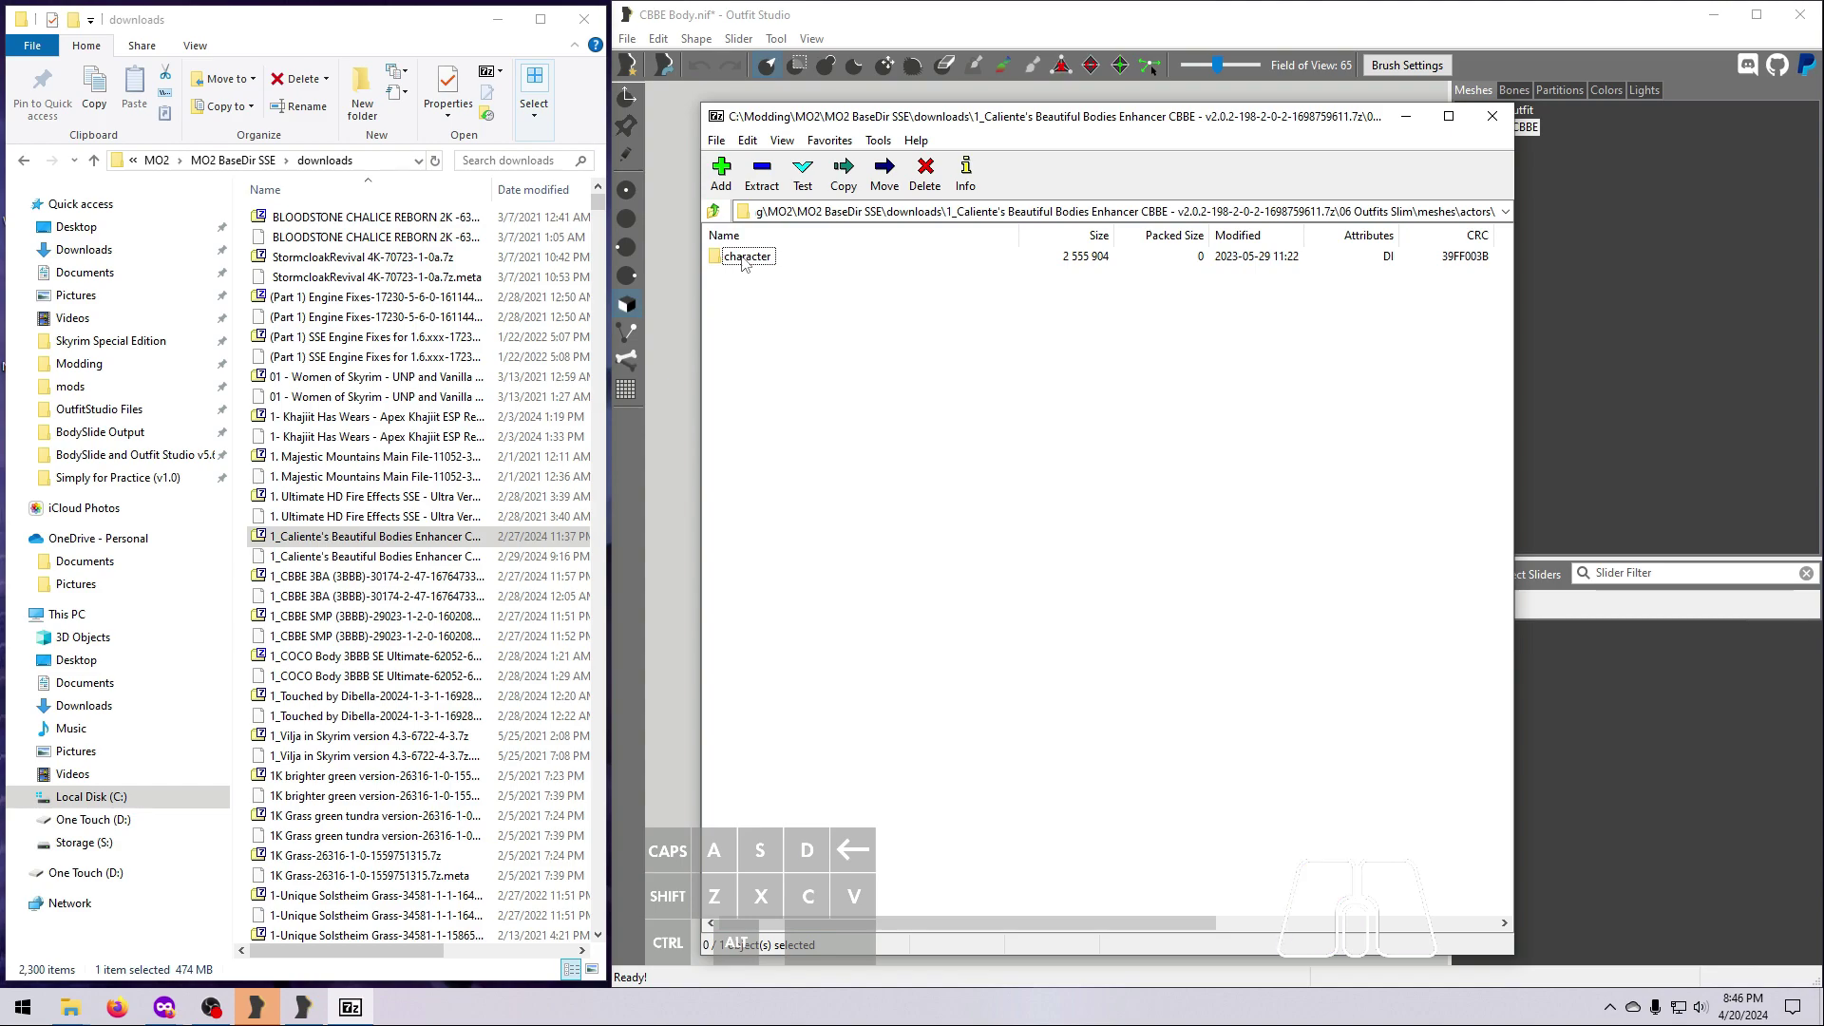
double_click(745, 258)
double_click(745, 258)
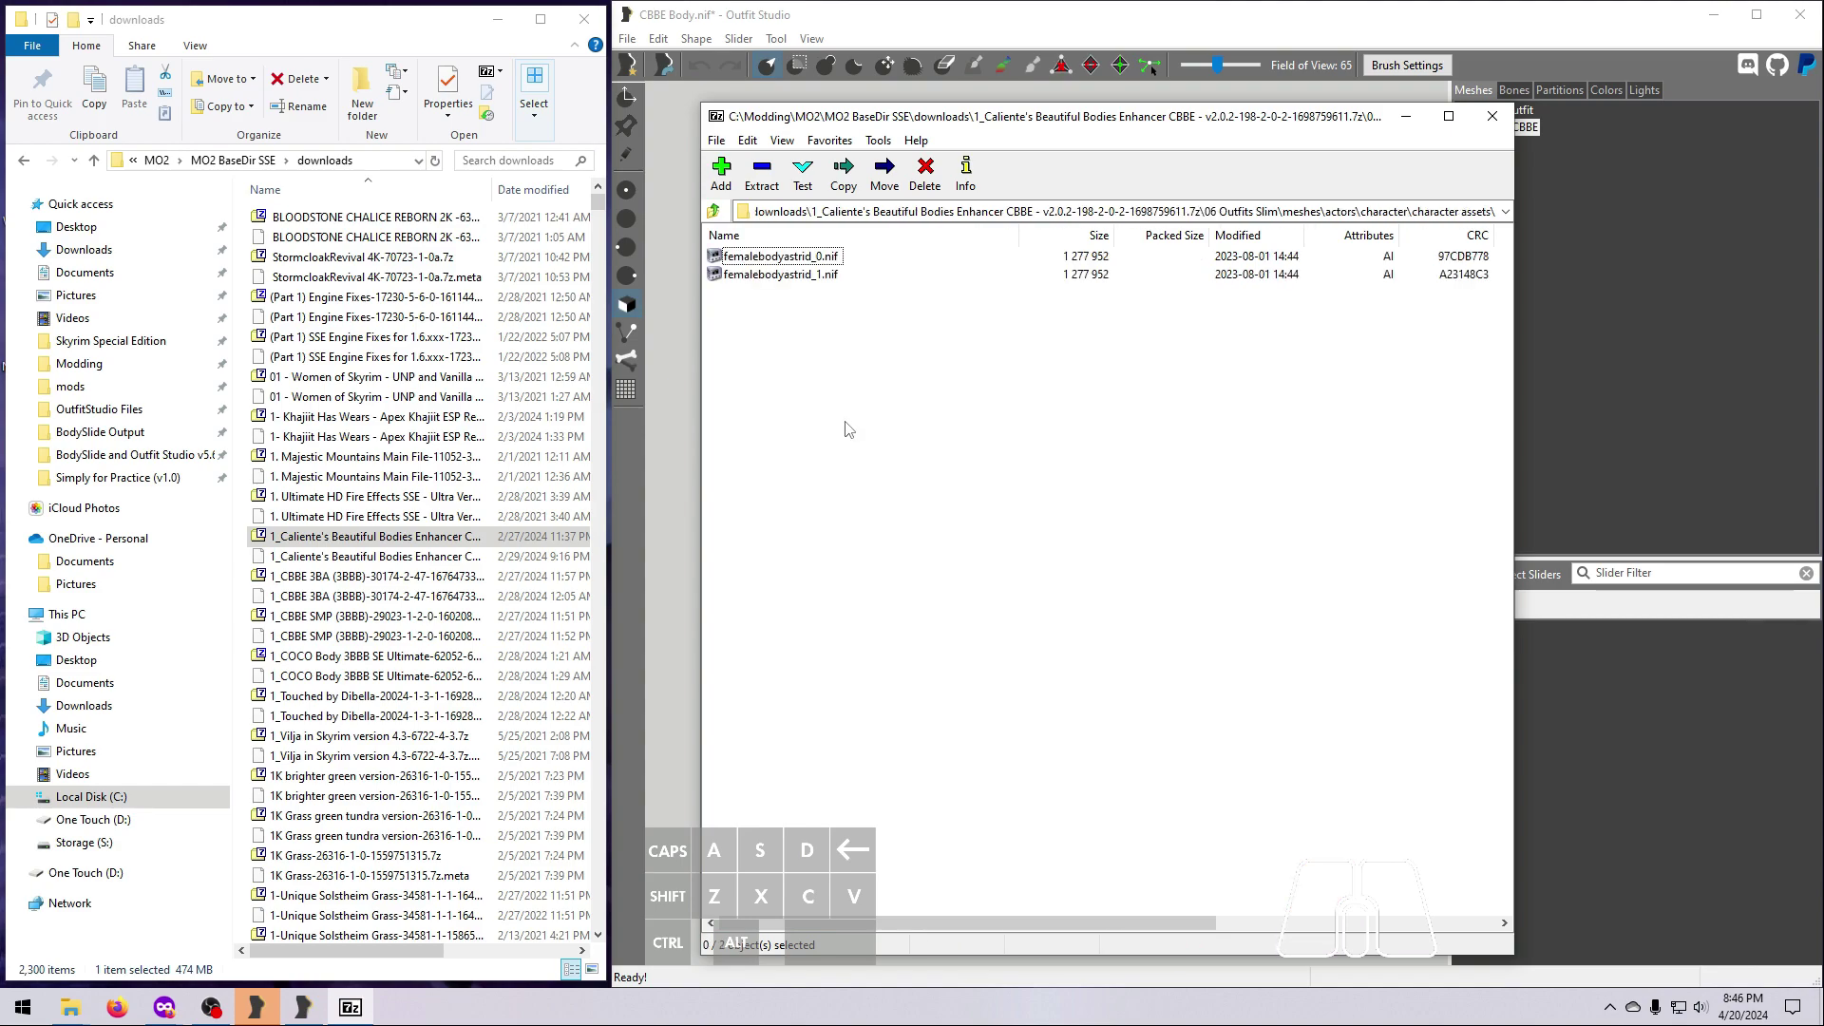
click(497, 19)
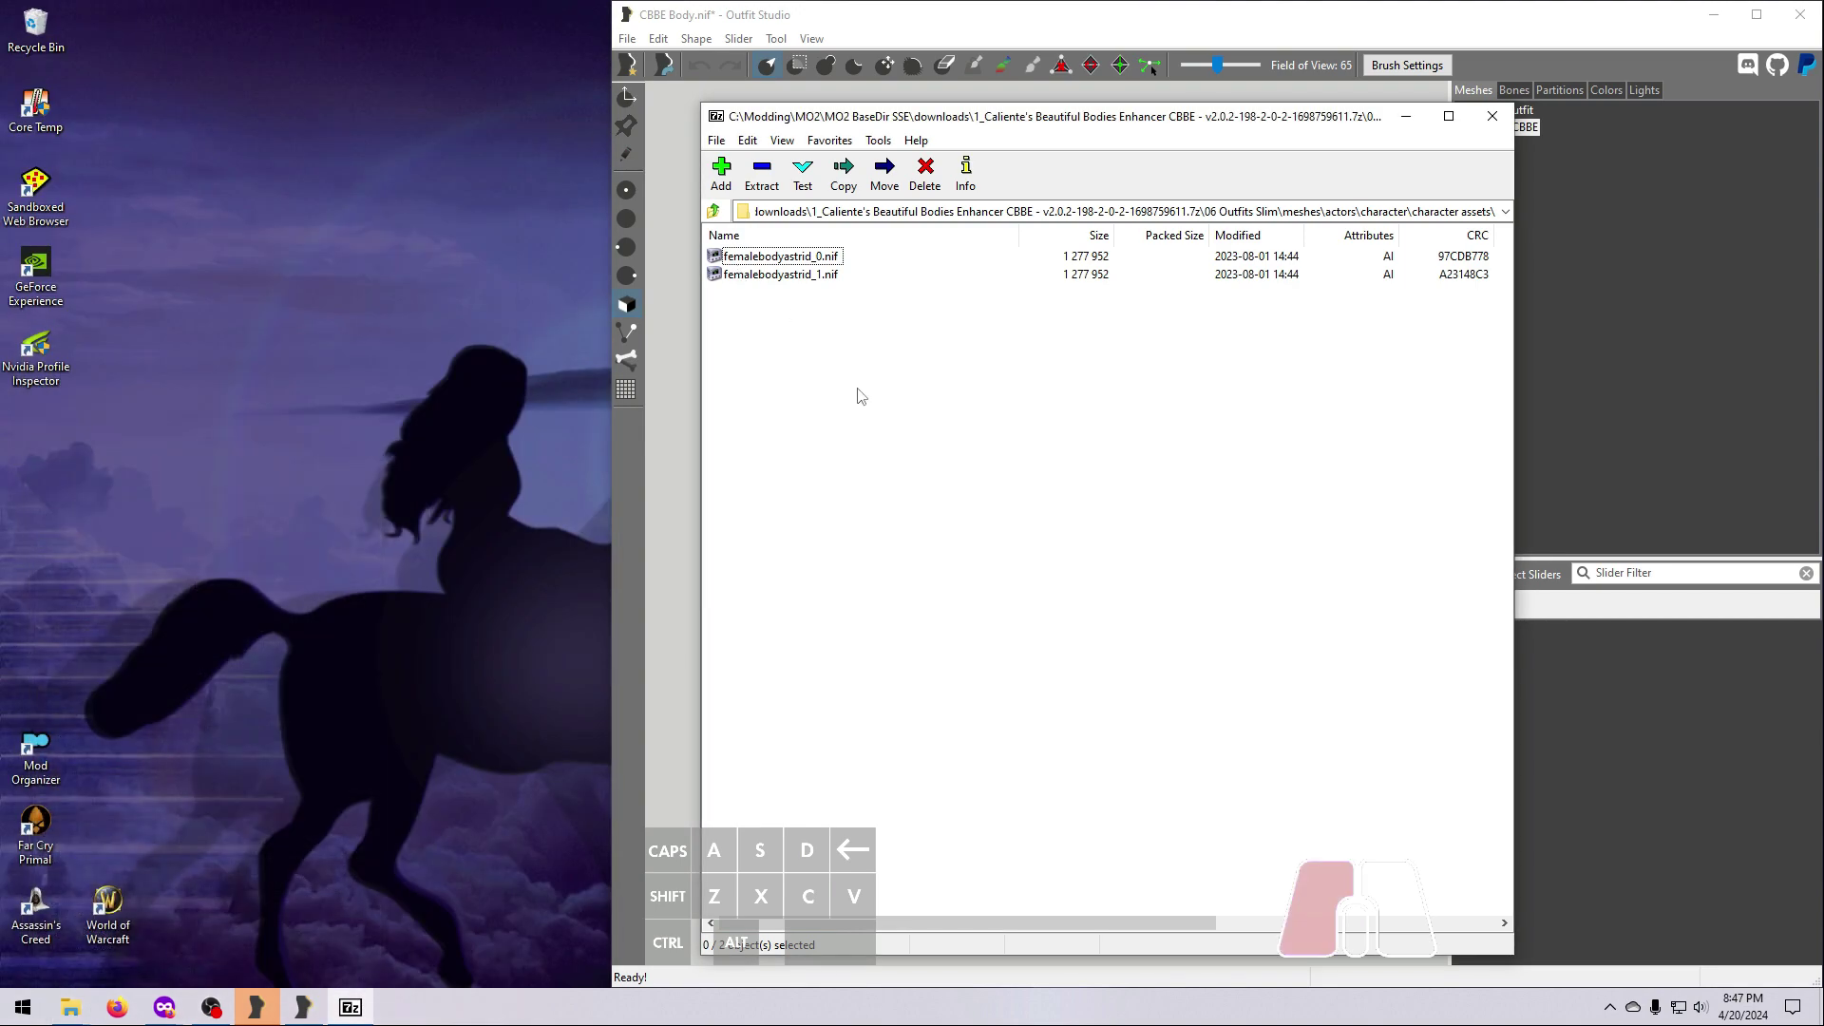
drag(859, 396, 332, 414)
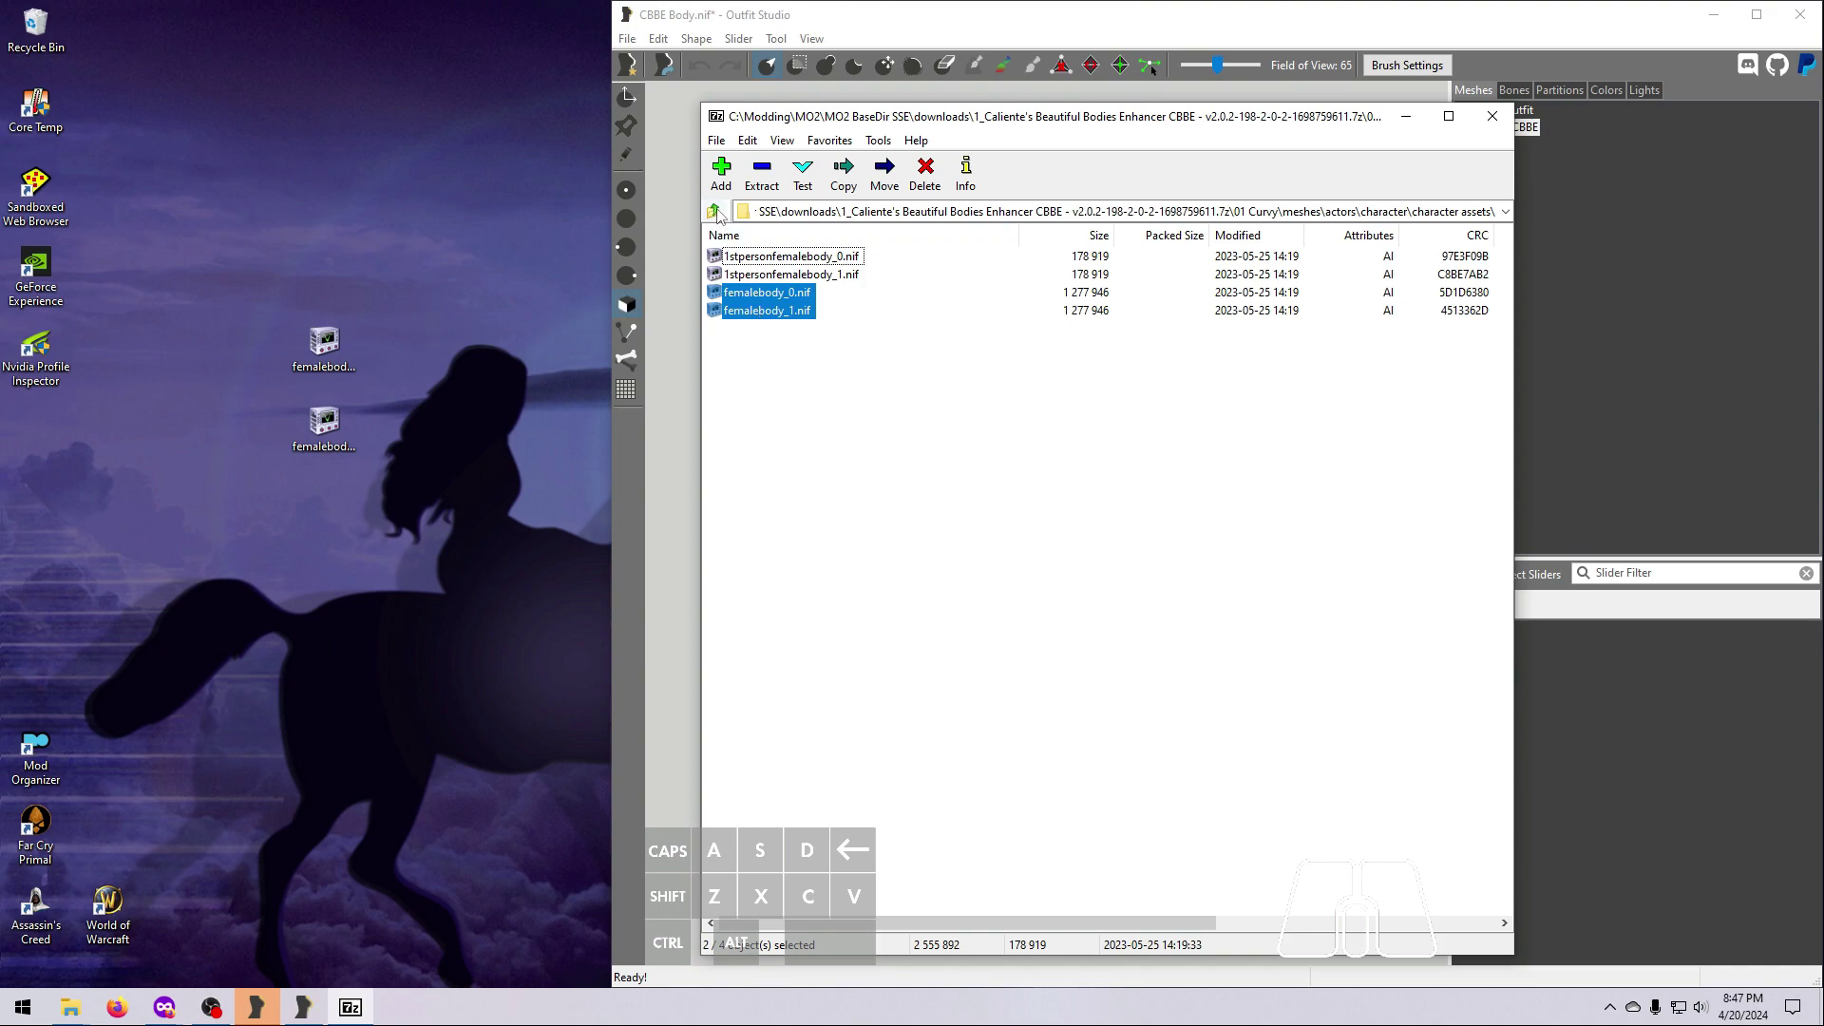
Close 7-Zip and start a new slider named 'CBBE Ref --> CBBE Slim_0'
click(1494, 116)
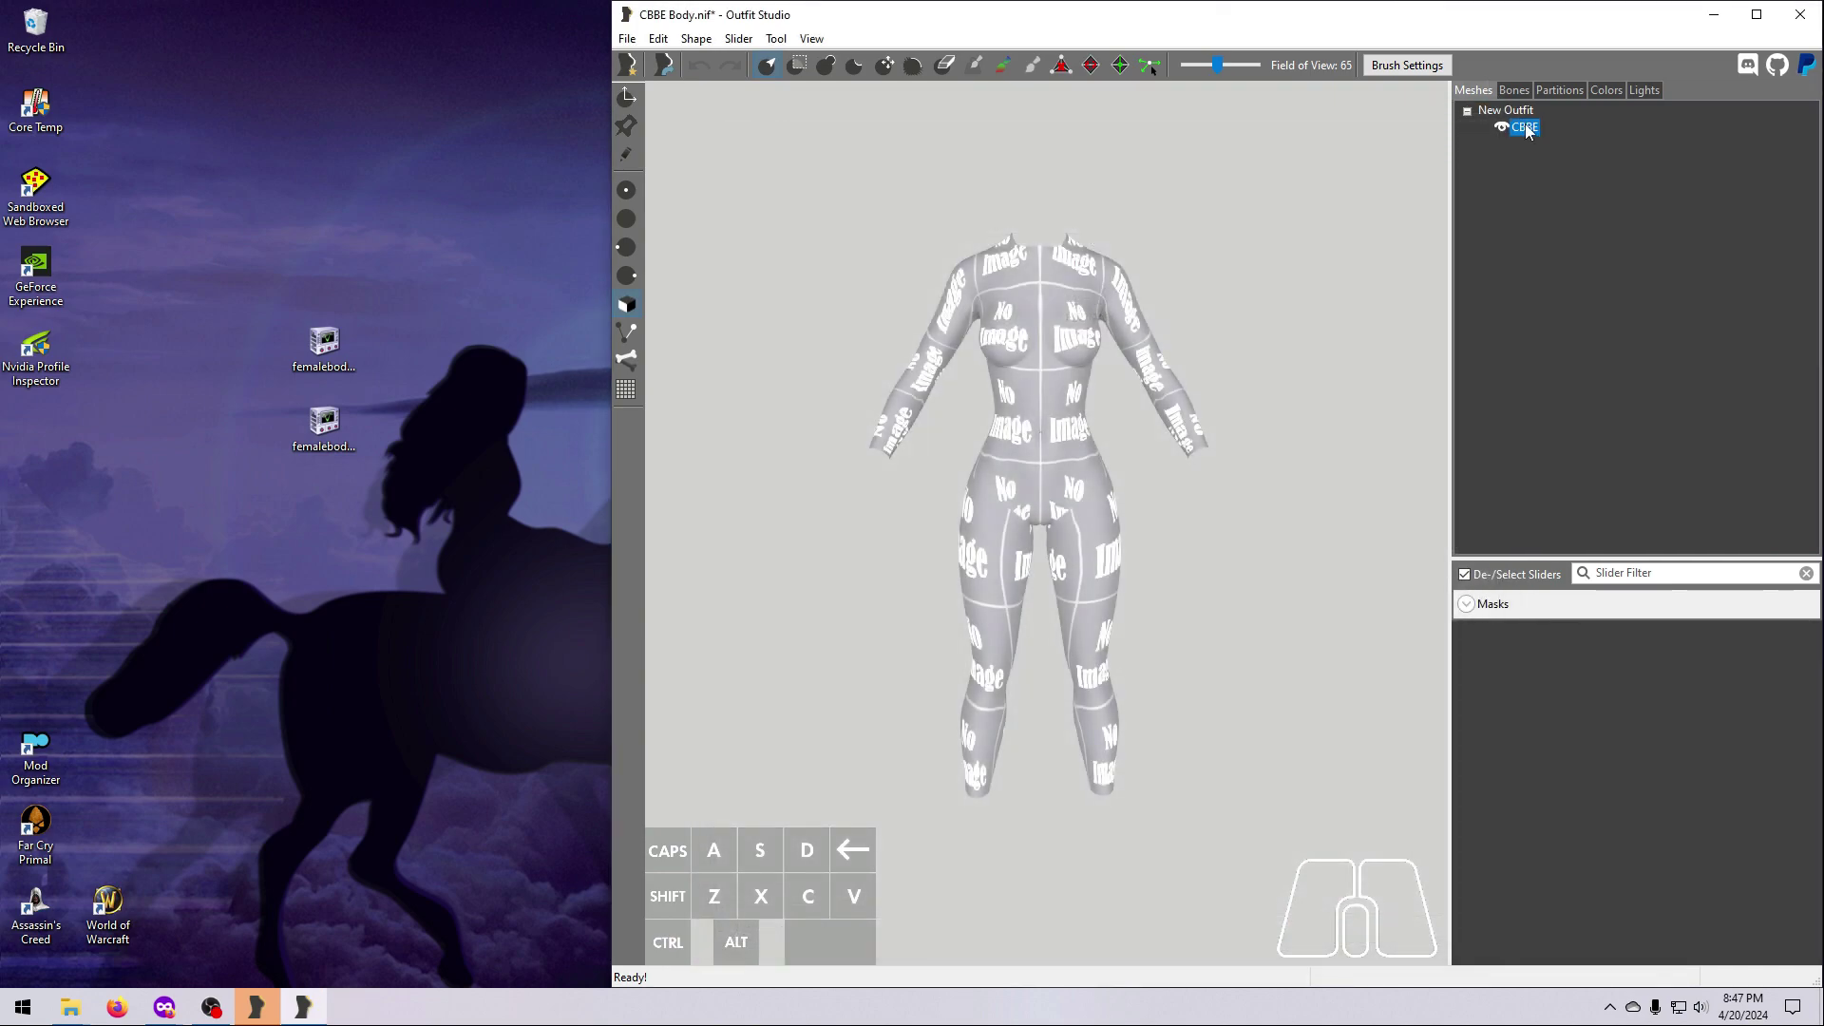
drag(739, 38, 800, 191)
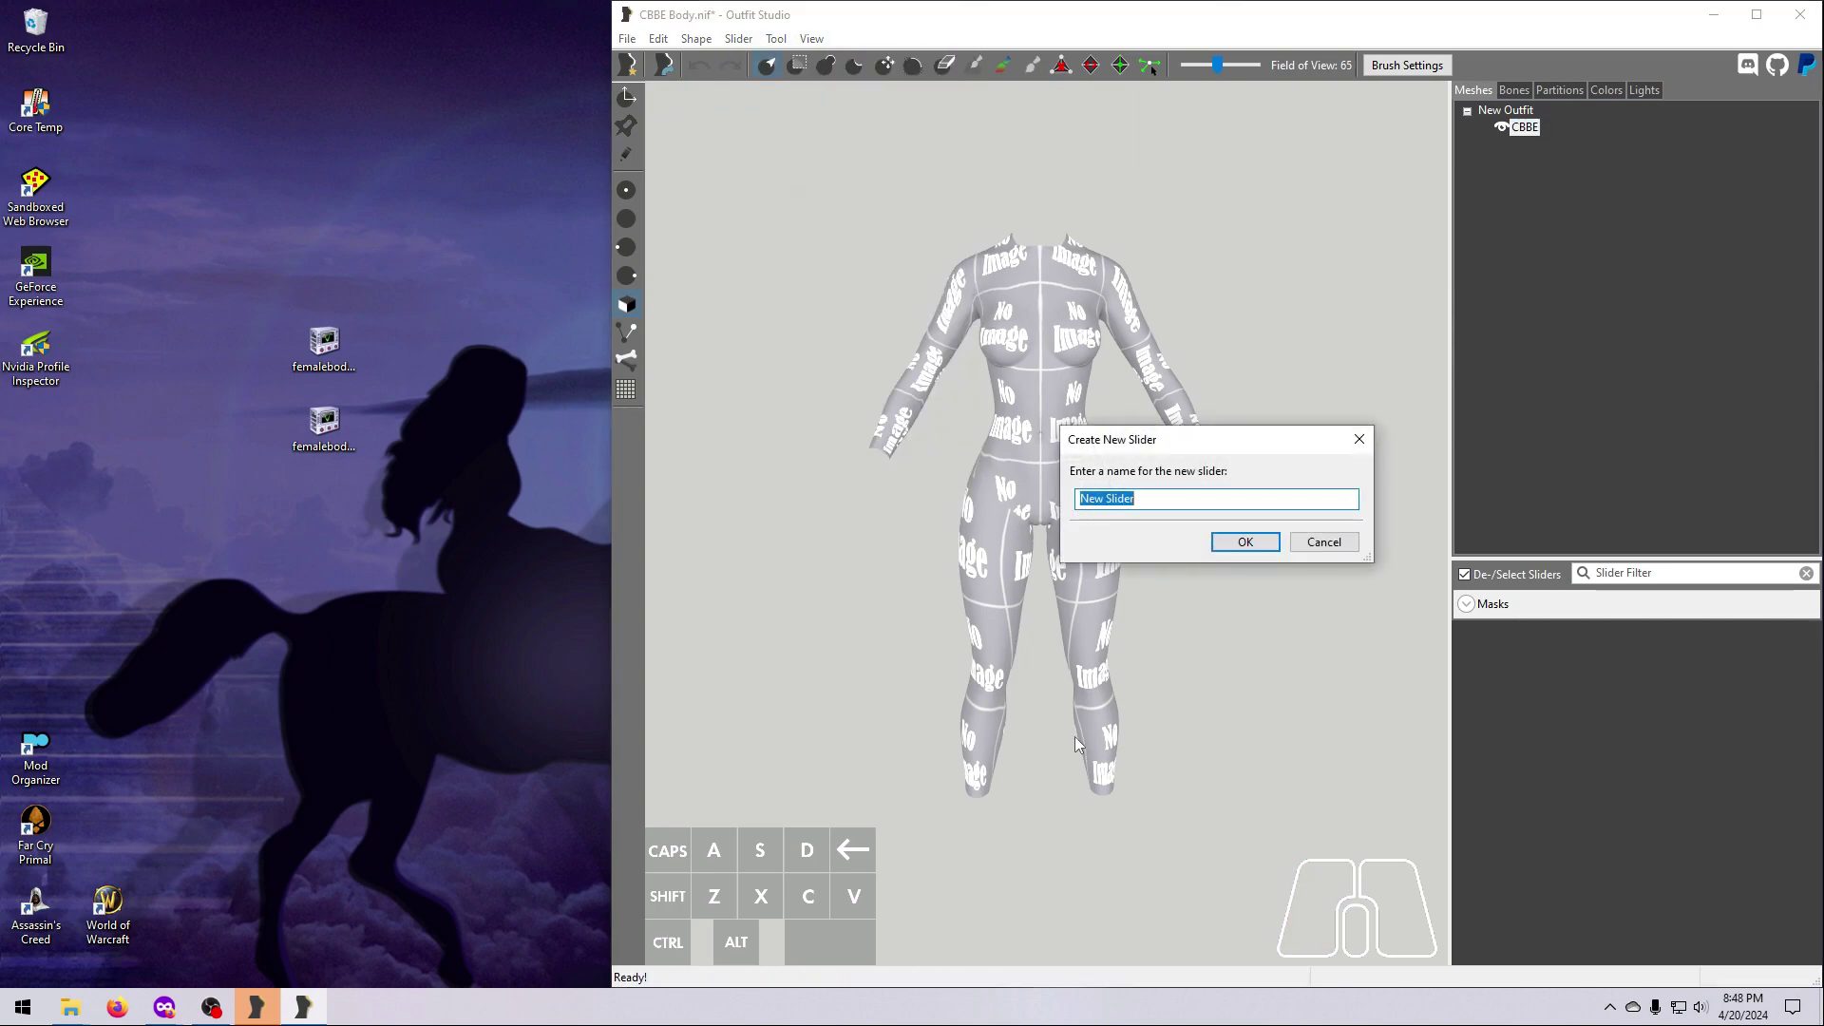
text(CBBE Ref  --> CBBE Slim_0)
Confirm the Slim_0 slider, enable its editing, and import femalebodyastrid_0.nif from the desktop into it
click(1240, 543)
click(1464, 634)
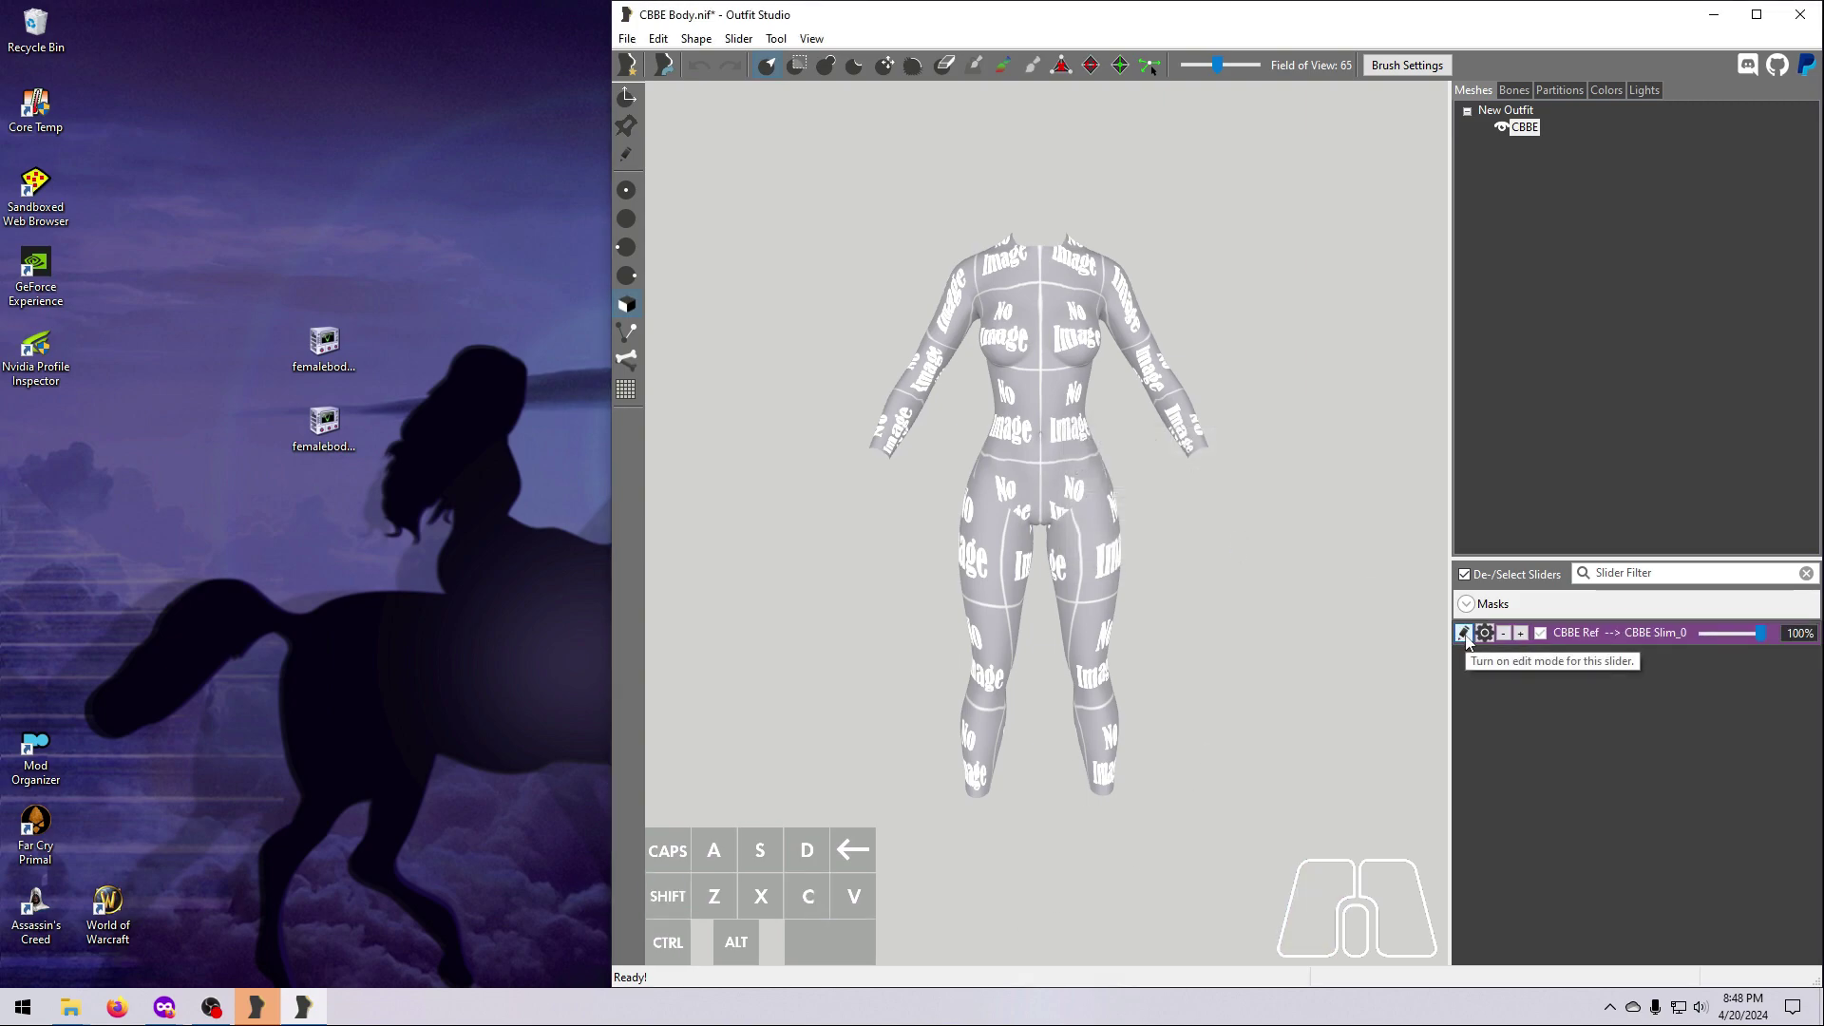
click(738, 39)
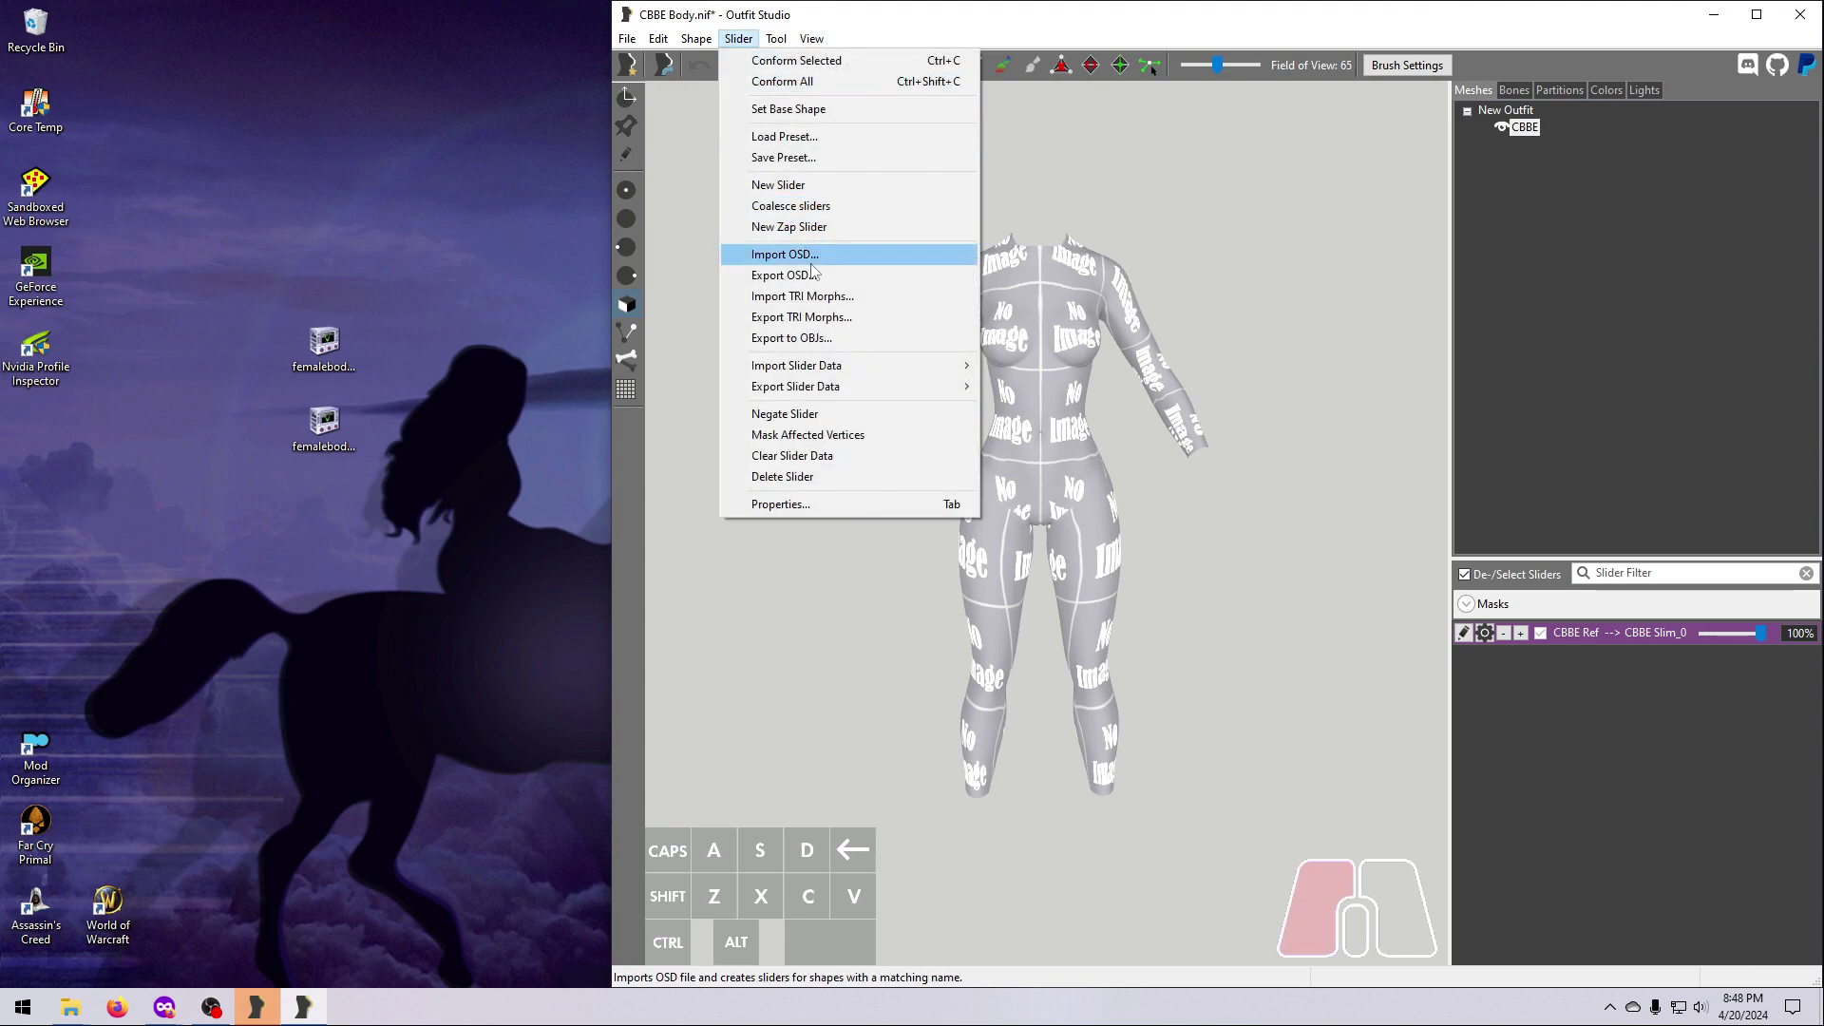
mouse_move(884, 371)
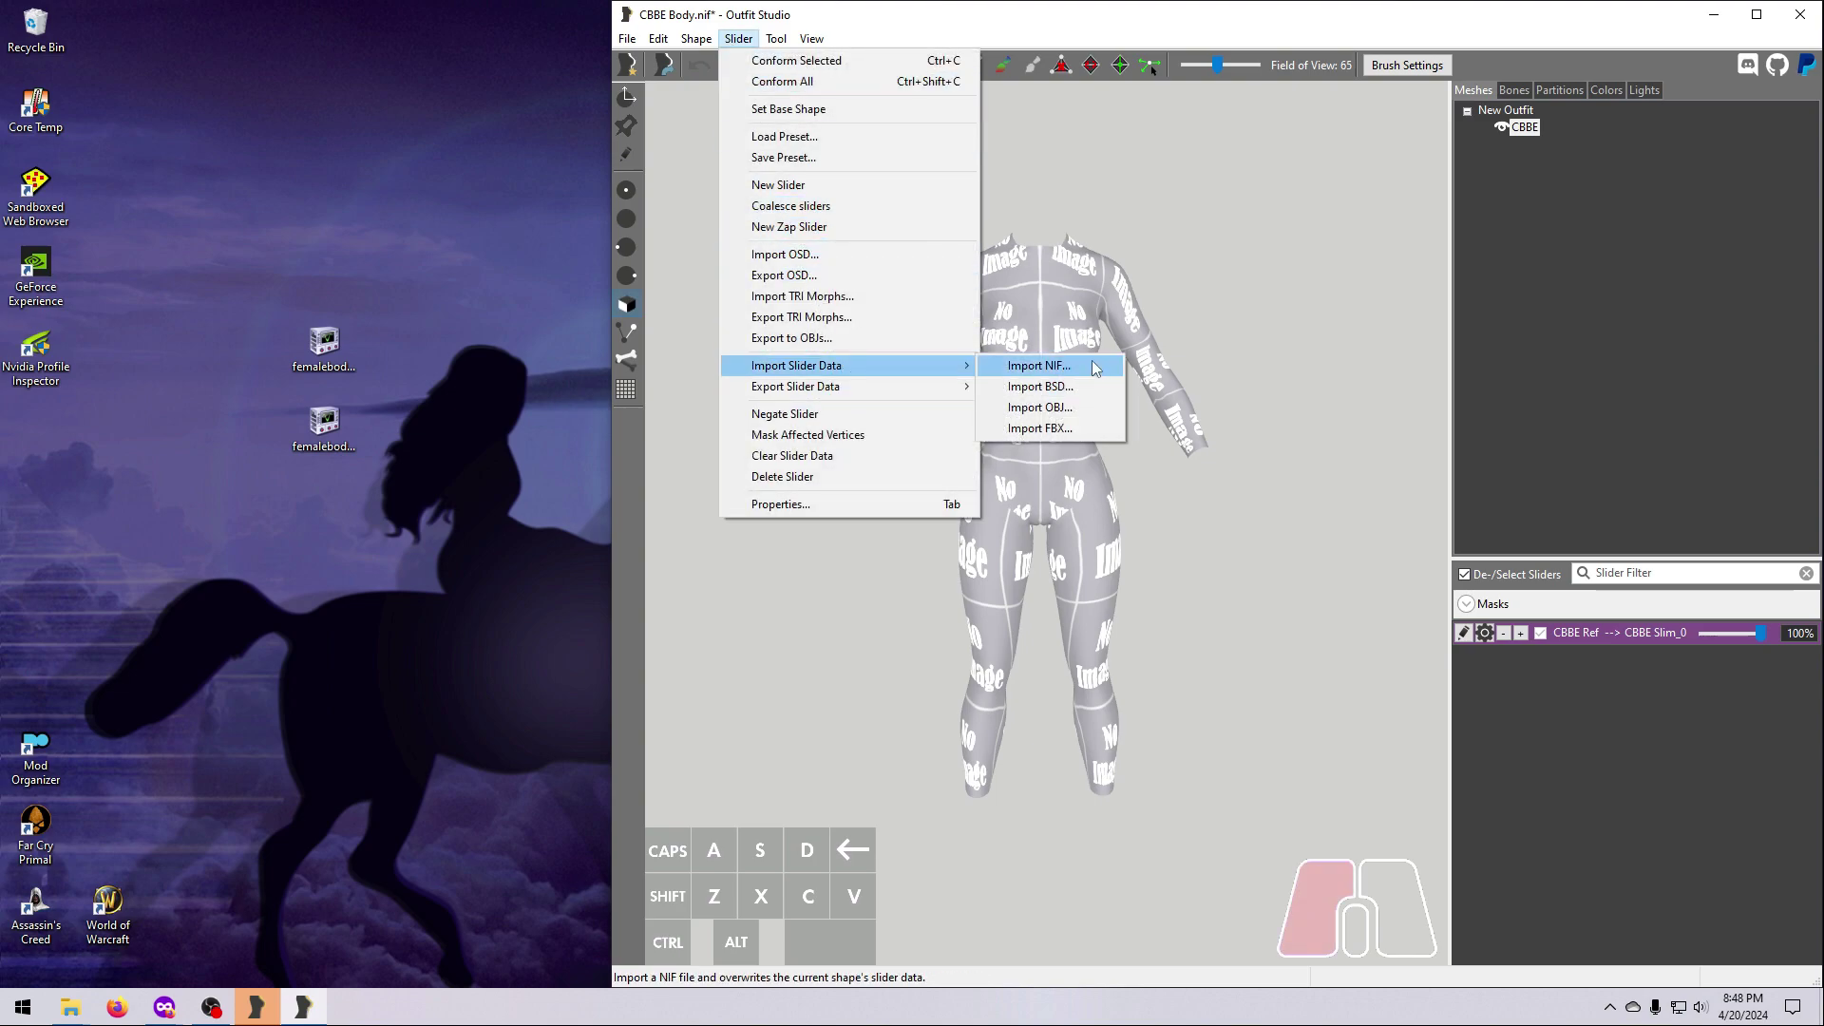
click(1096, 367)
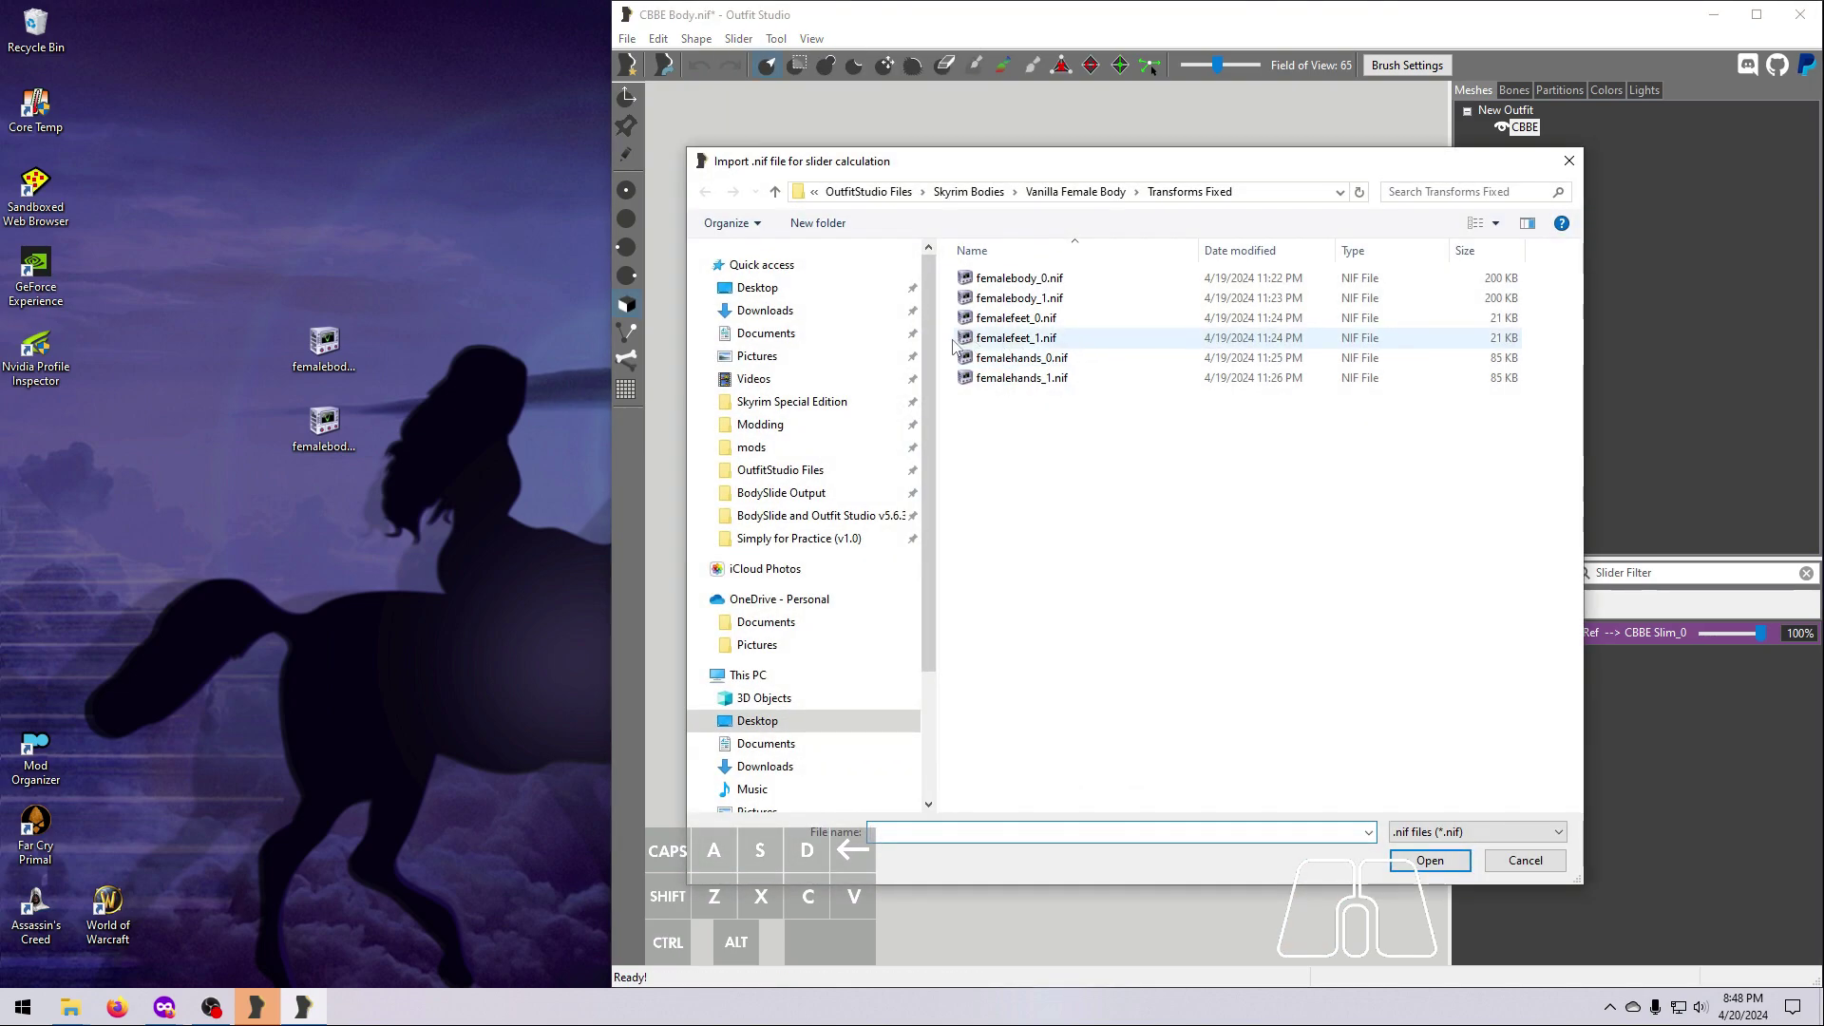
click(768, 289)
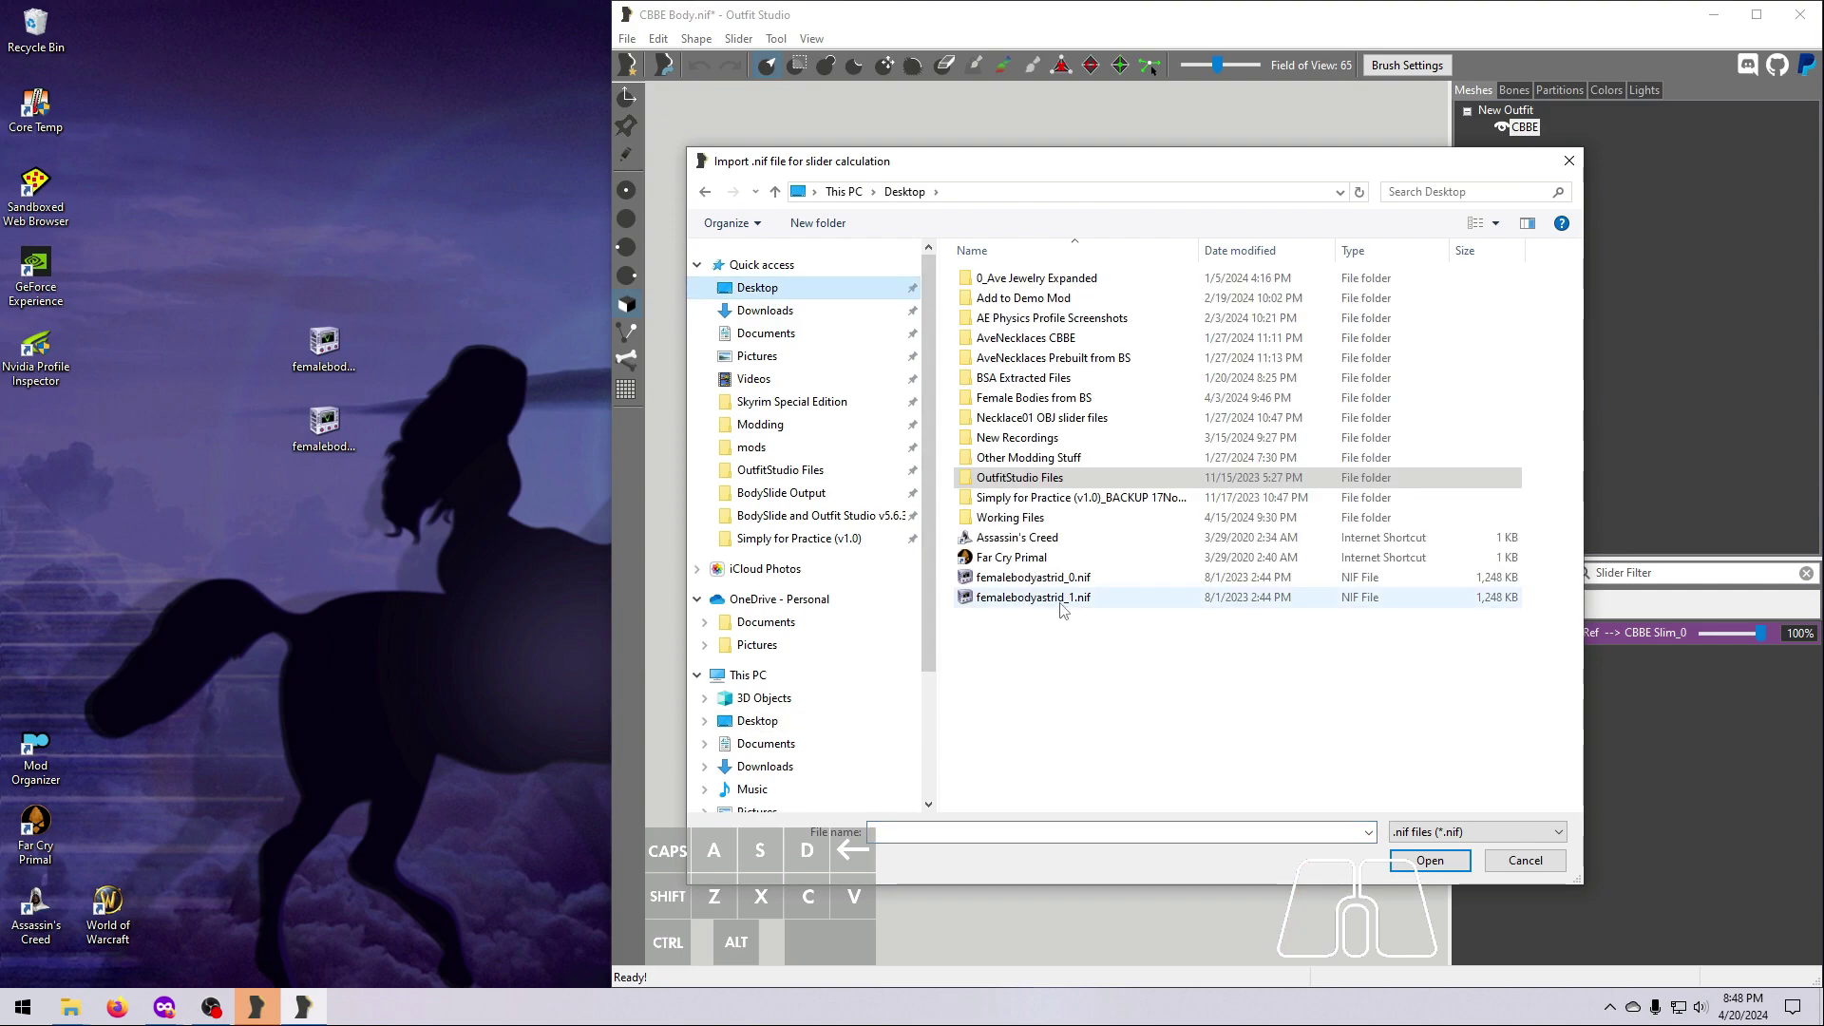
click(1040, 579)
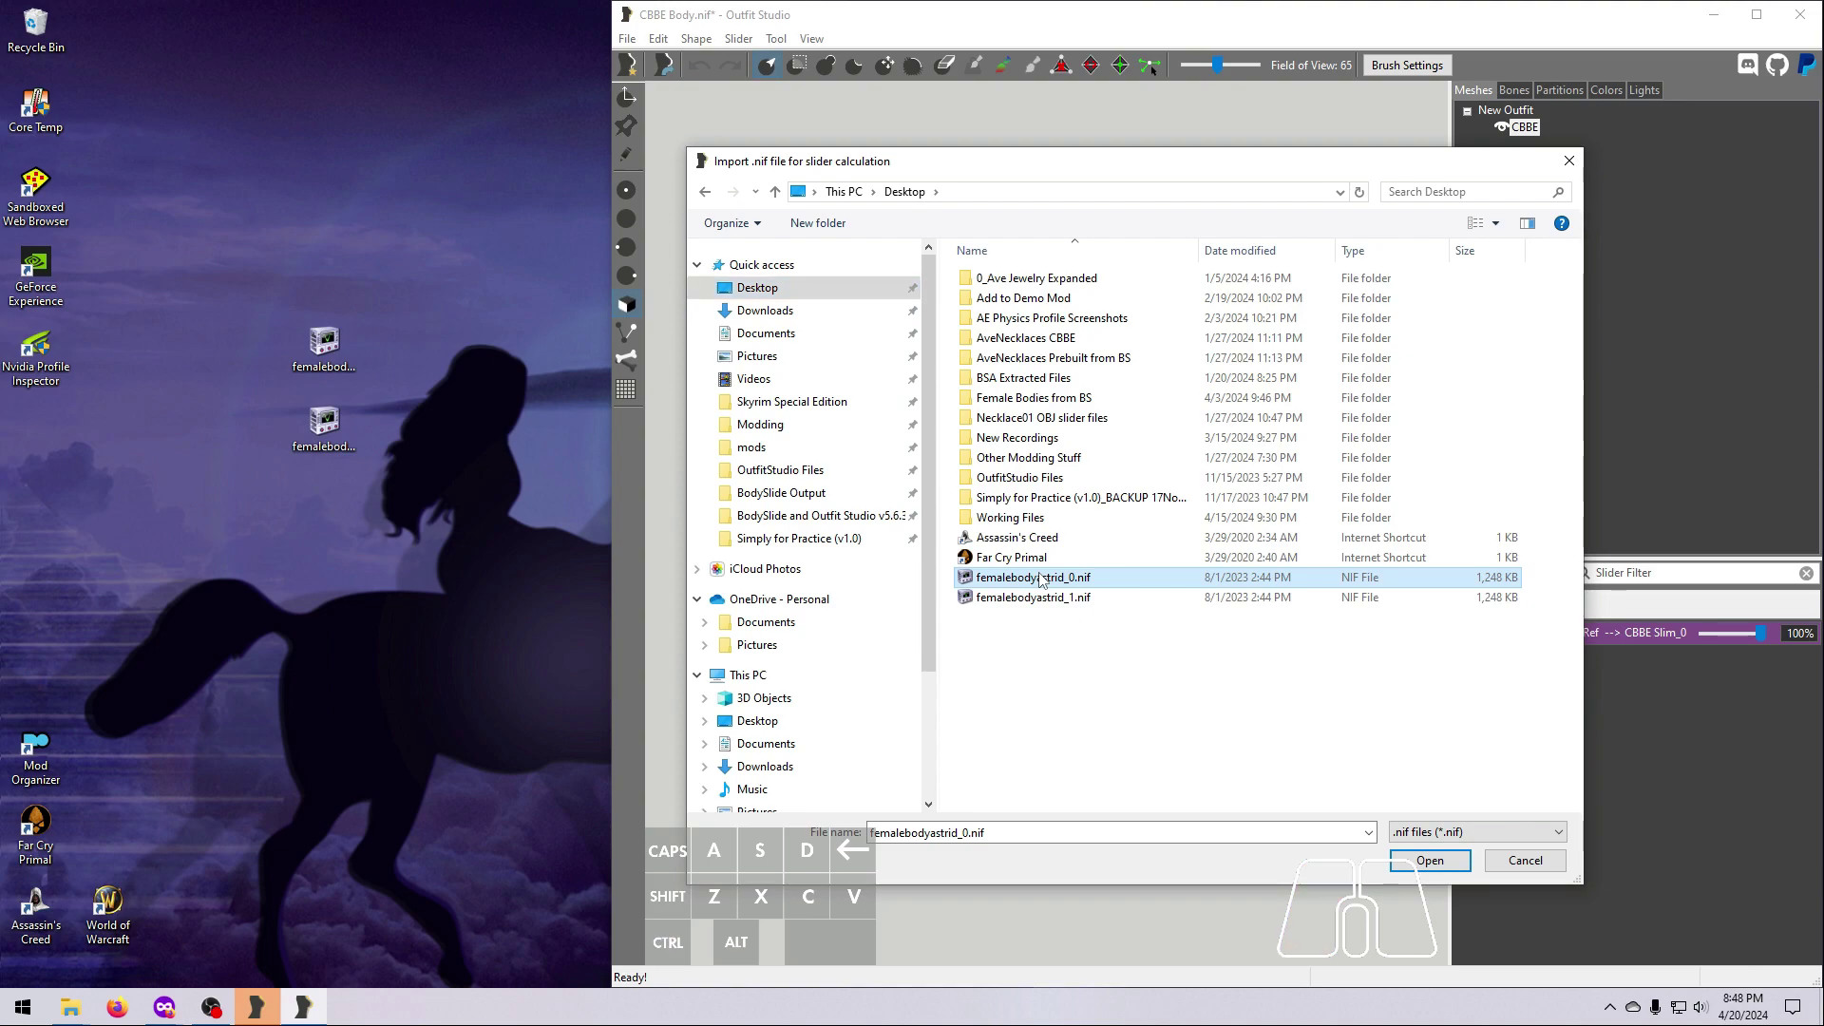
click(1427, 863)
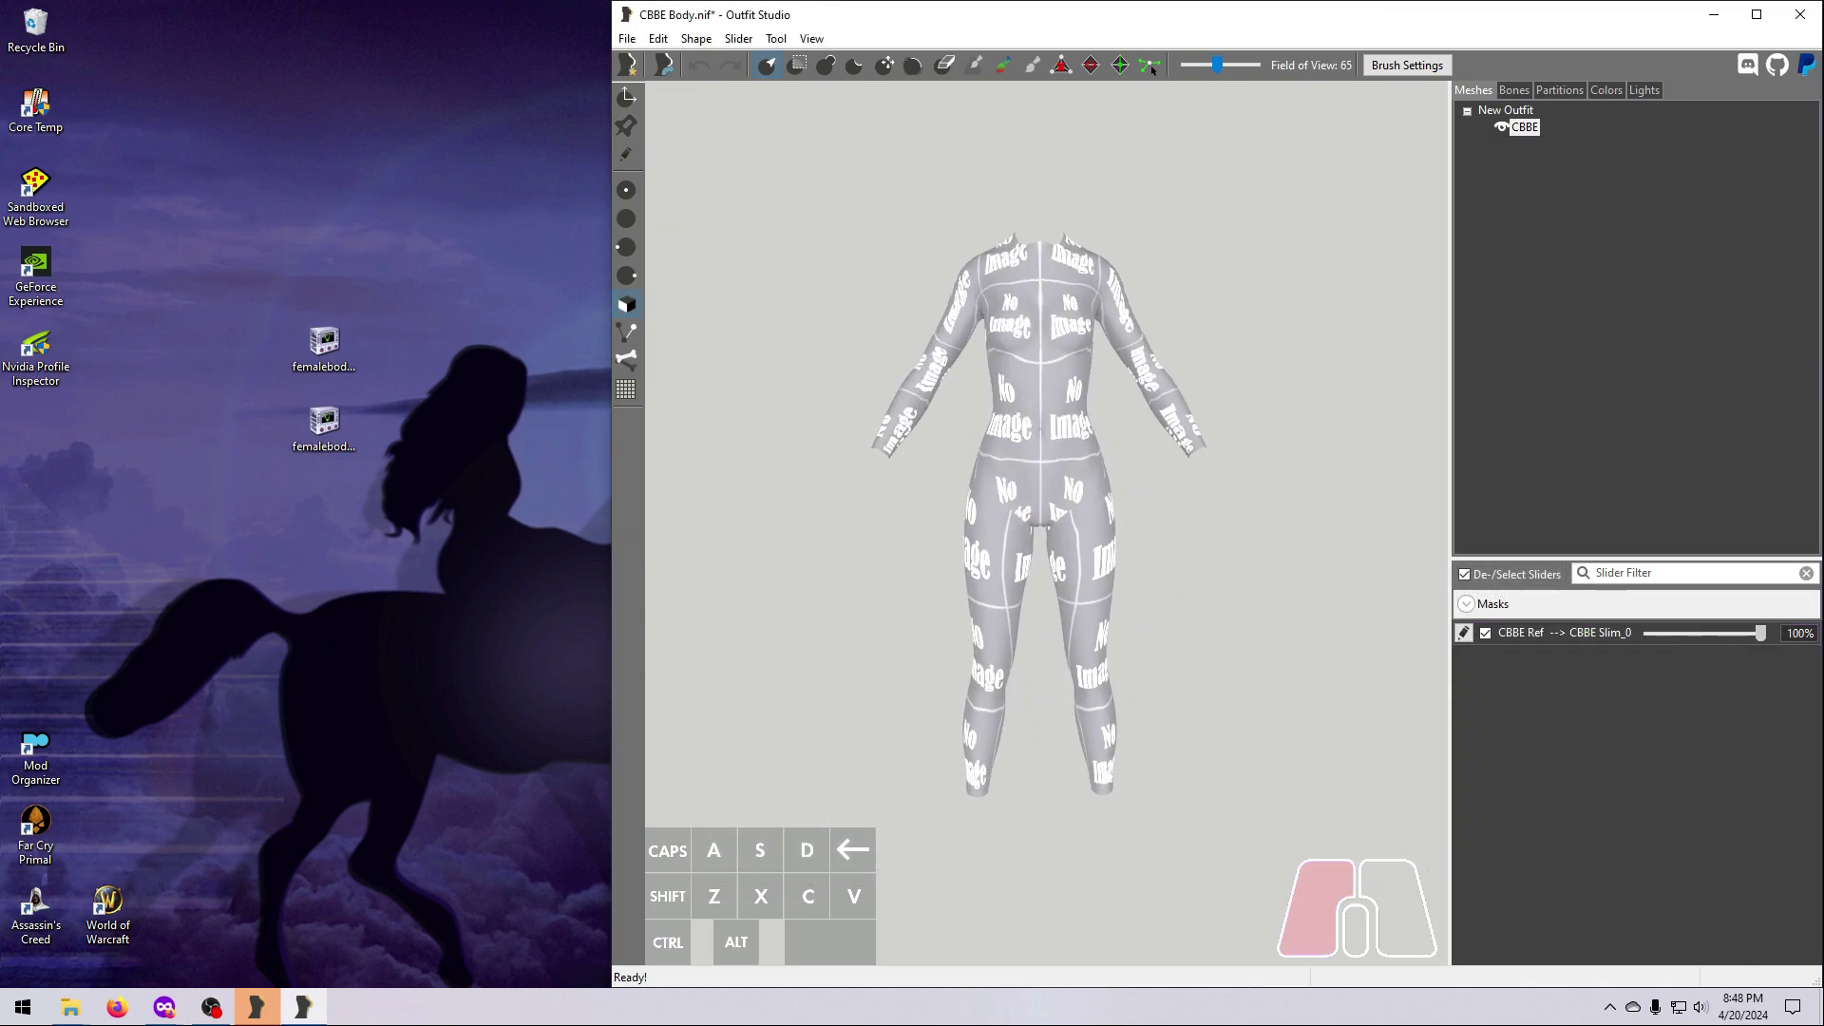
Load Huntress Shirt.nif into Outfit Studio and set the CBBE mesh as reference
key(alt+Tab)
click(316, 457)
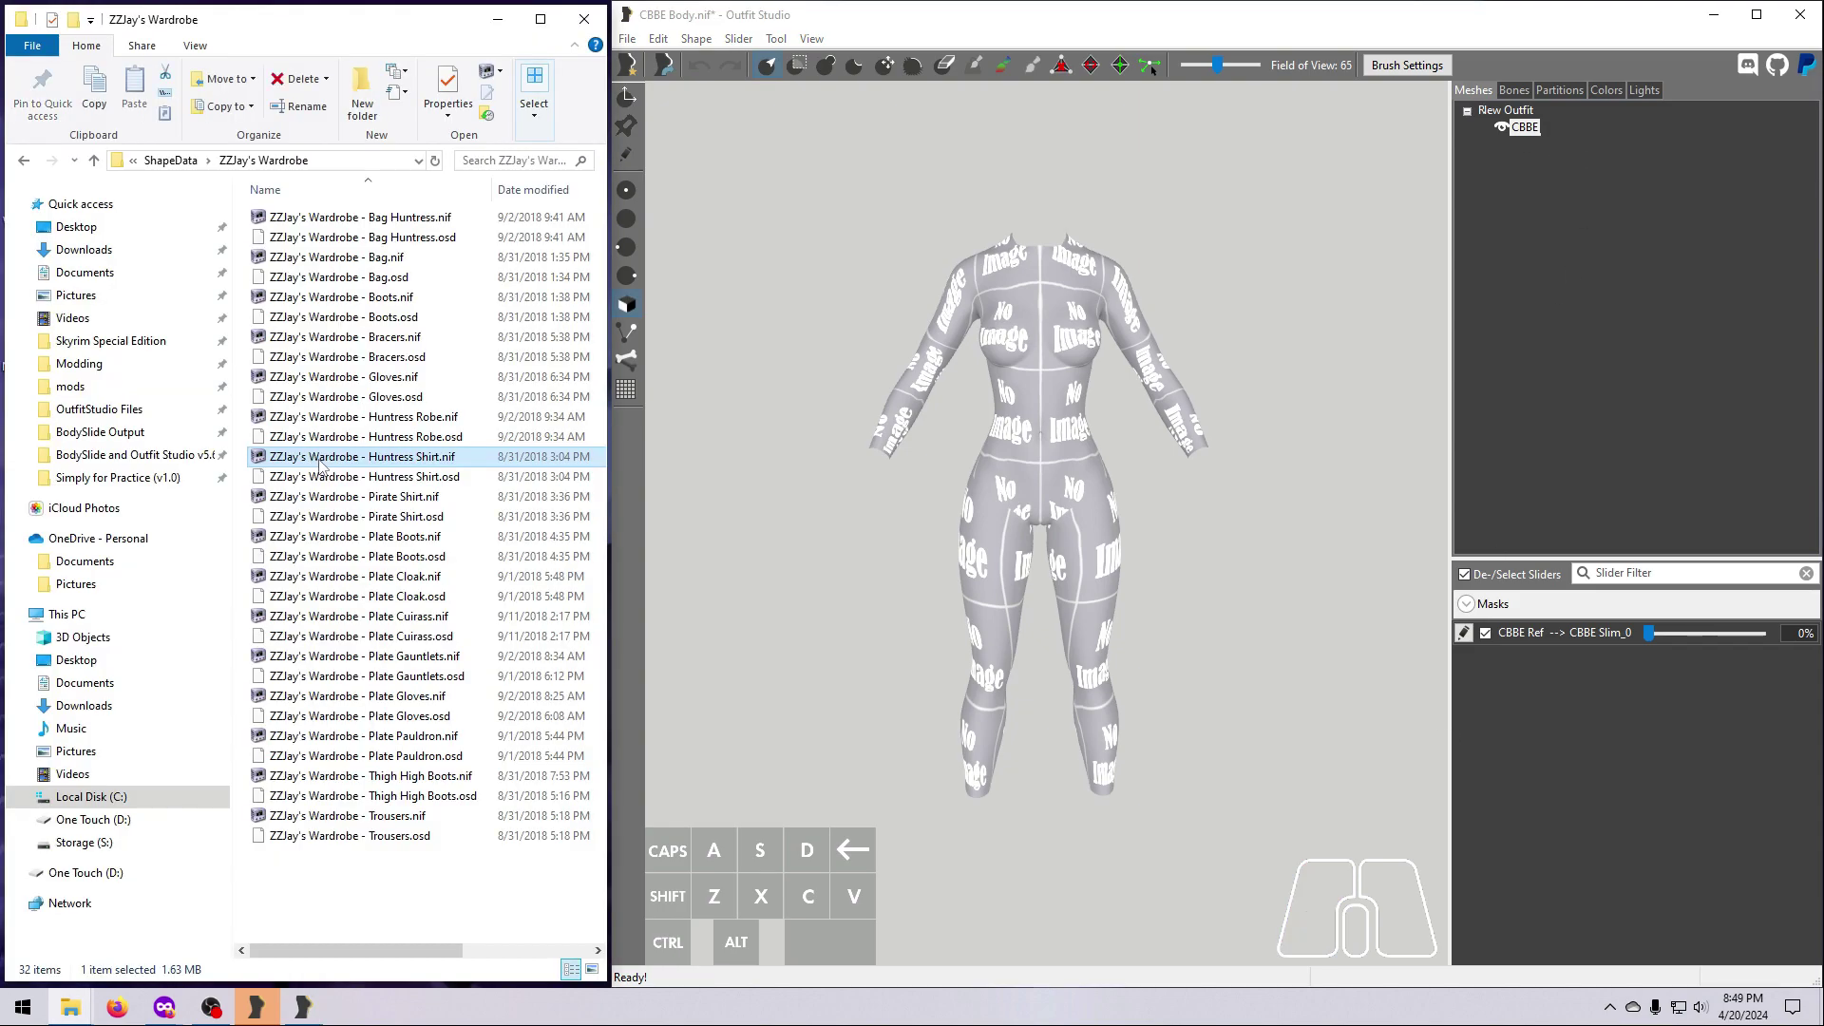
drag(320, 464, 1004, 492)
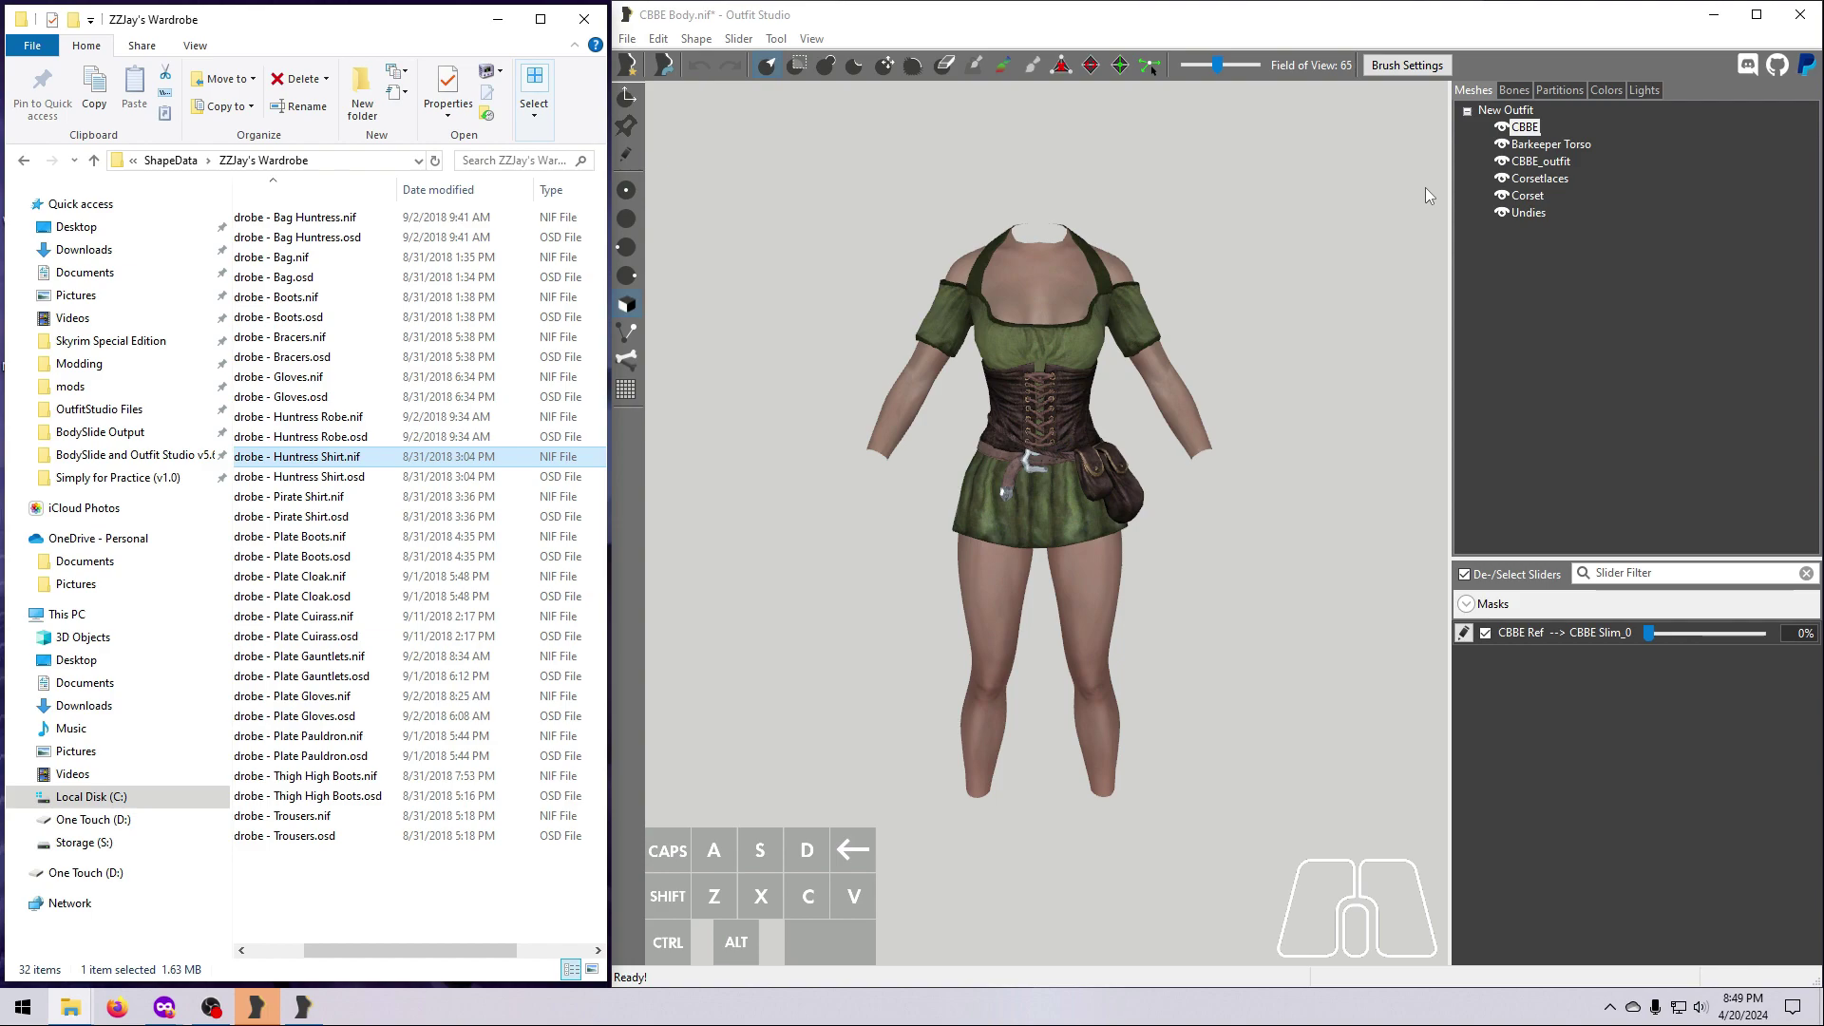
right_click(1514, 120)
click(1597, 332)
Conform all outfit meshes to the body and preview them at full CBBE Slim_0
click(739, 38)
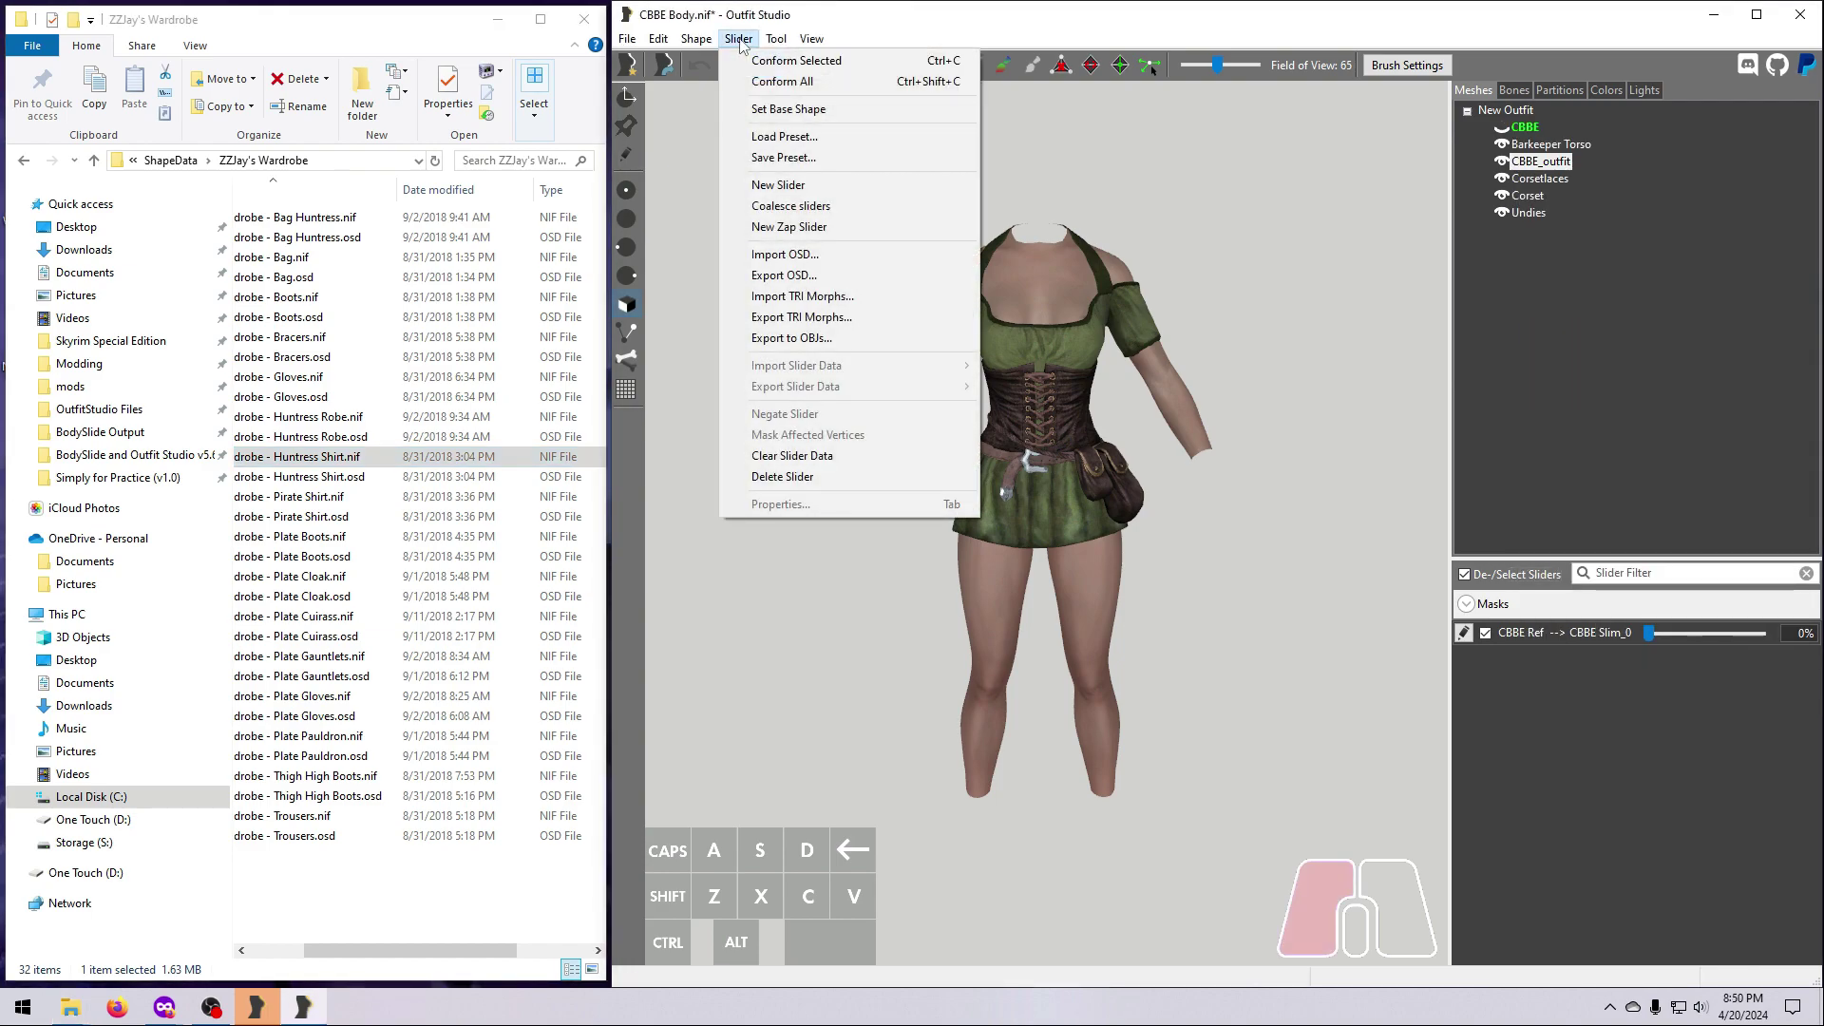
click(777, 80)
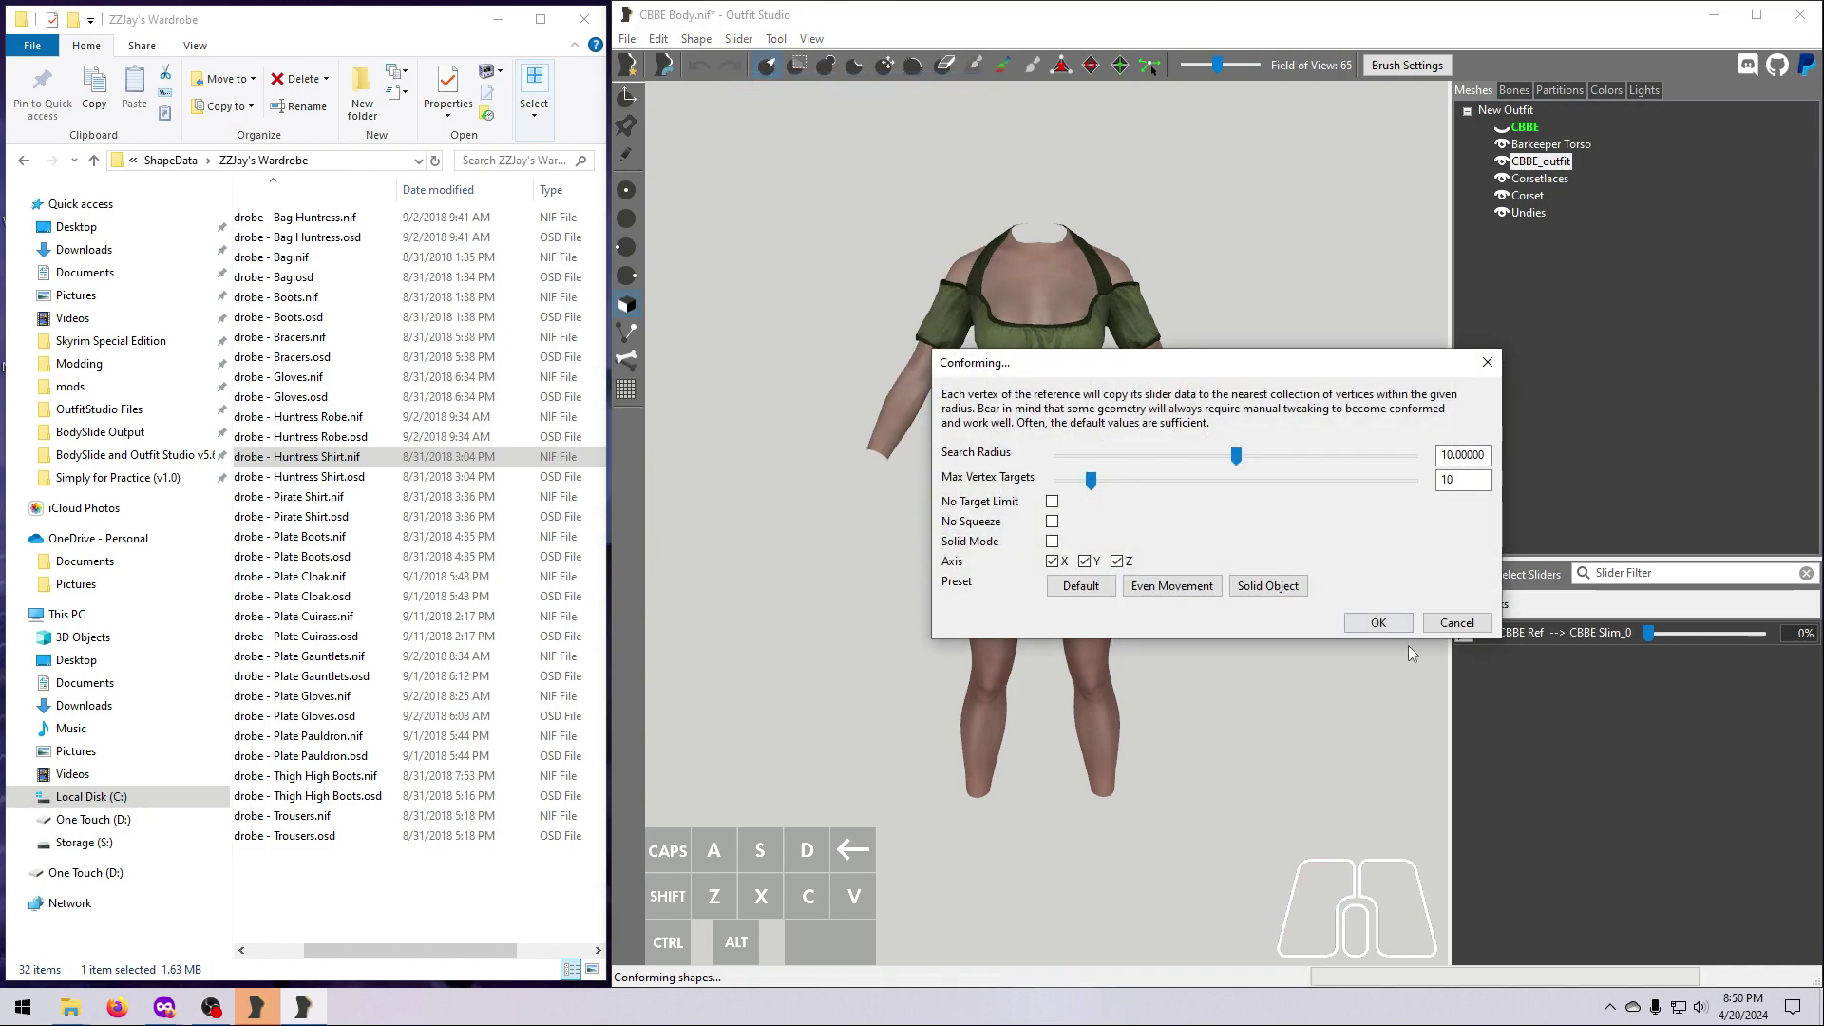
click(1379, 623)
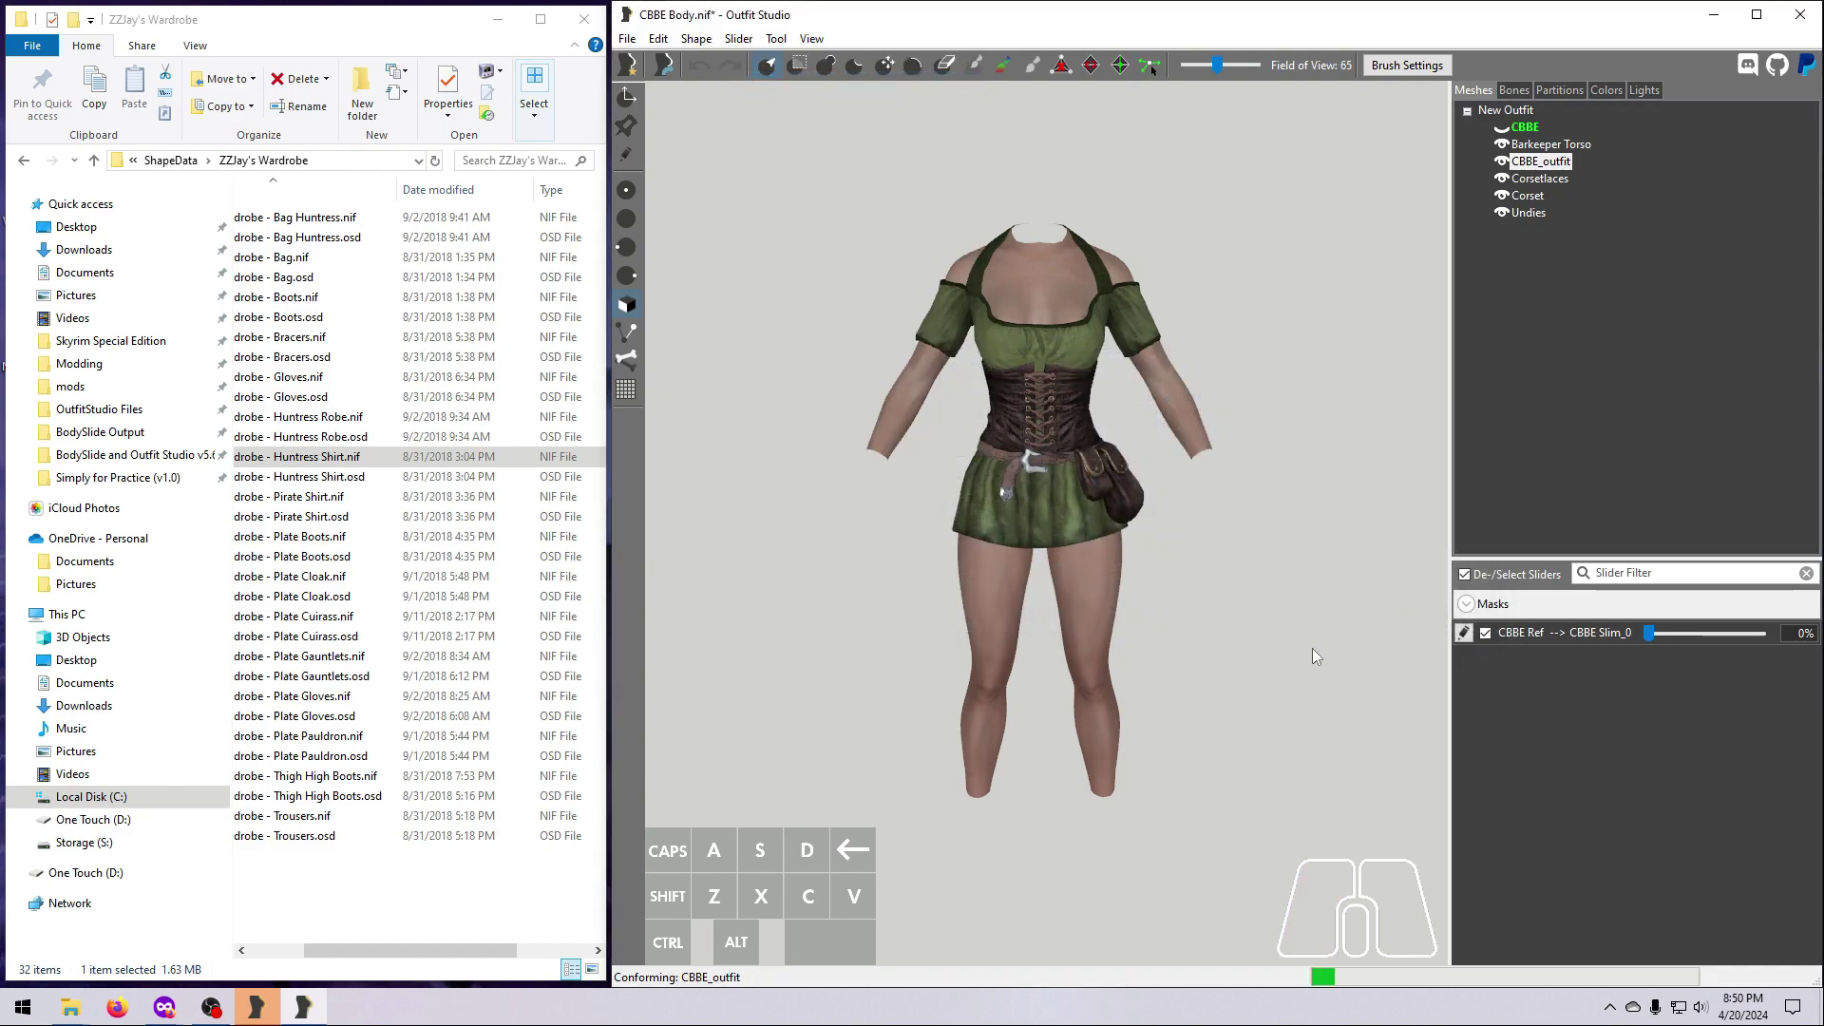
drag(1650, 633, 1761, 635)
mouse_move(1331, 617)
right_down()
mouse_move(1006, 601)
mouse_move(1294, 613)
right_up()
Set the slimmed shape as the new base shape and select the Barkeeper Torso mesh
click(738, 38)
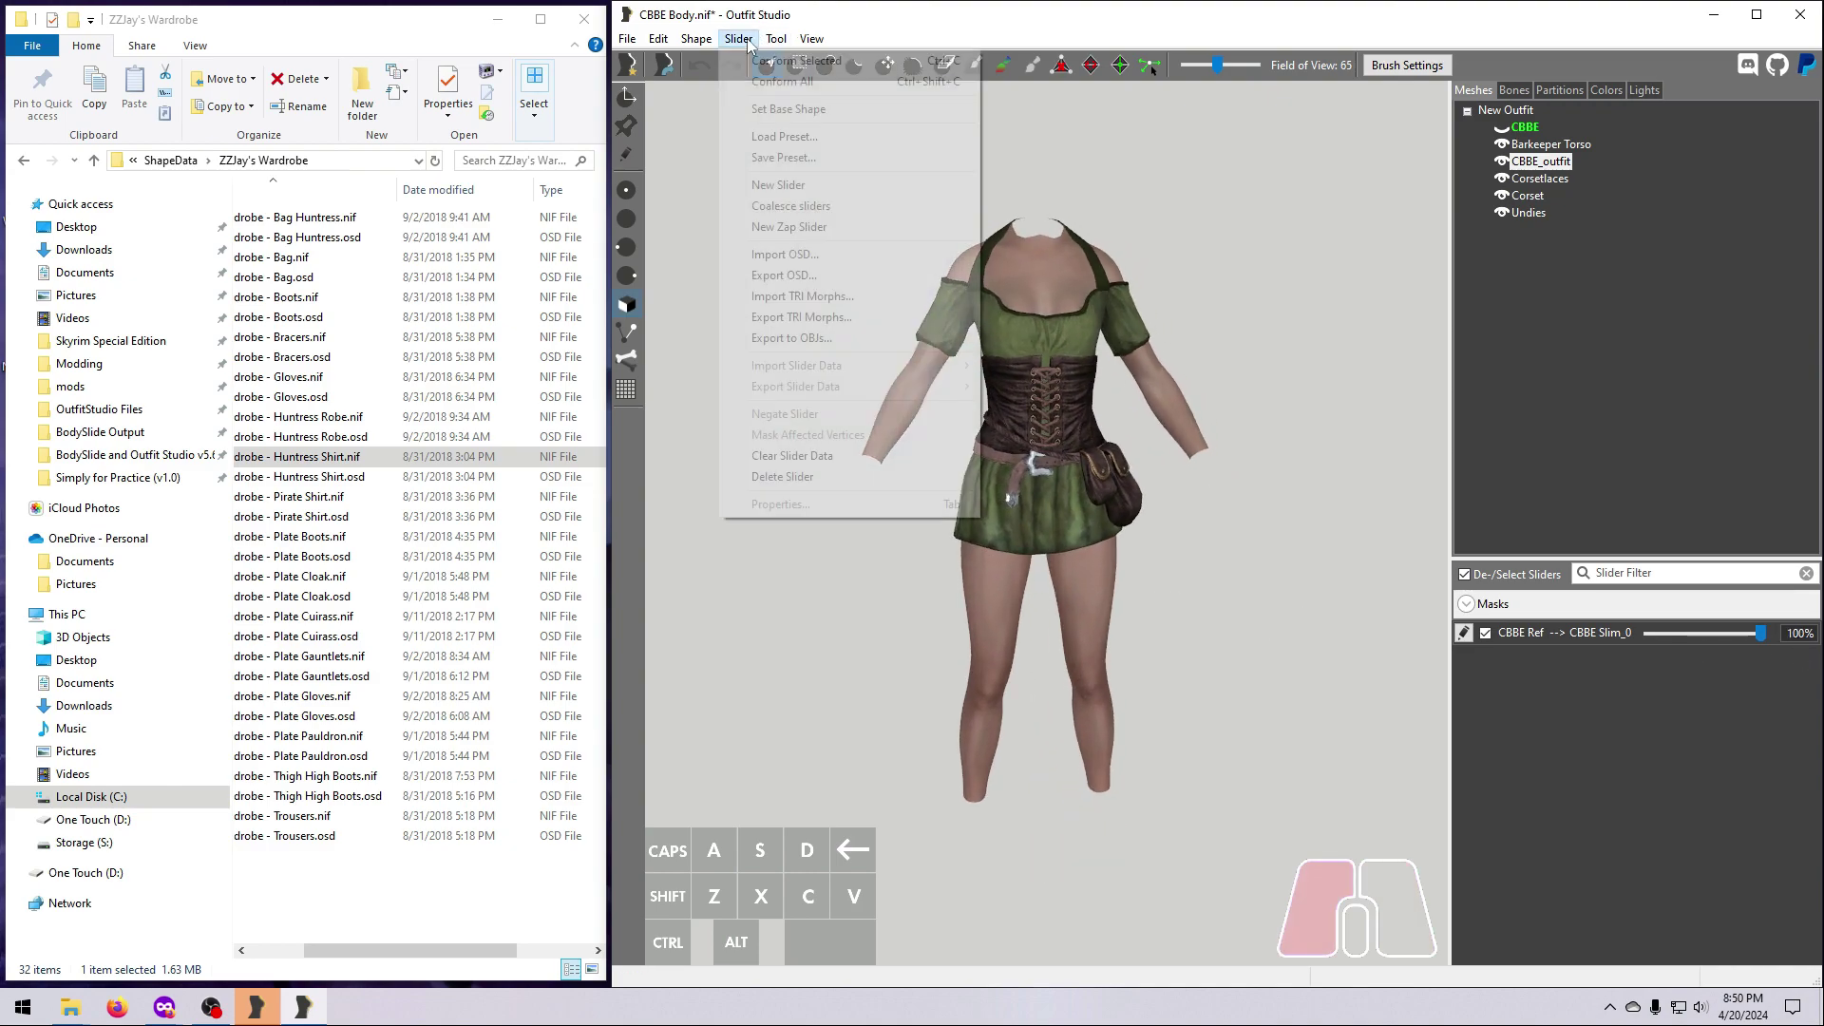
click(787, 112)
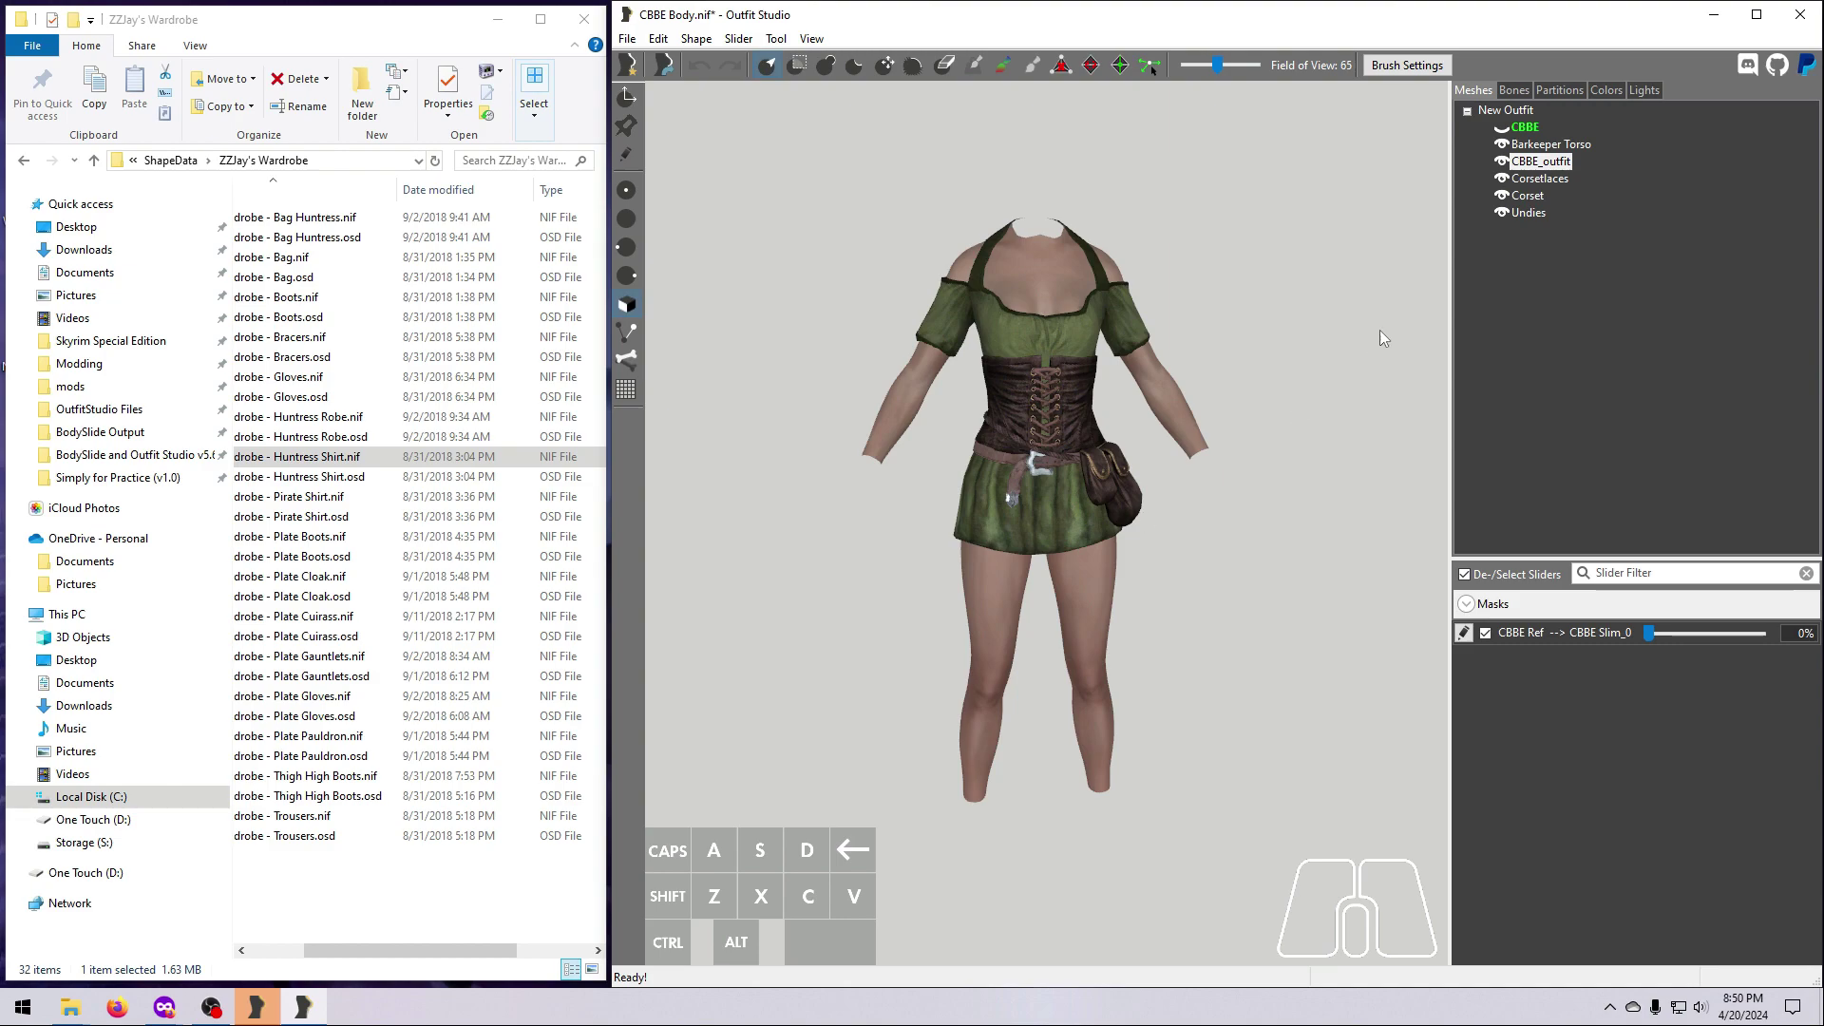
click(1549, 144)
Export the Barkeeper Torso through Undies meshes to the desktop as Huntress Shirt_0.nif
shift+click(1531, 213)
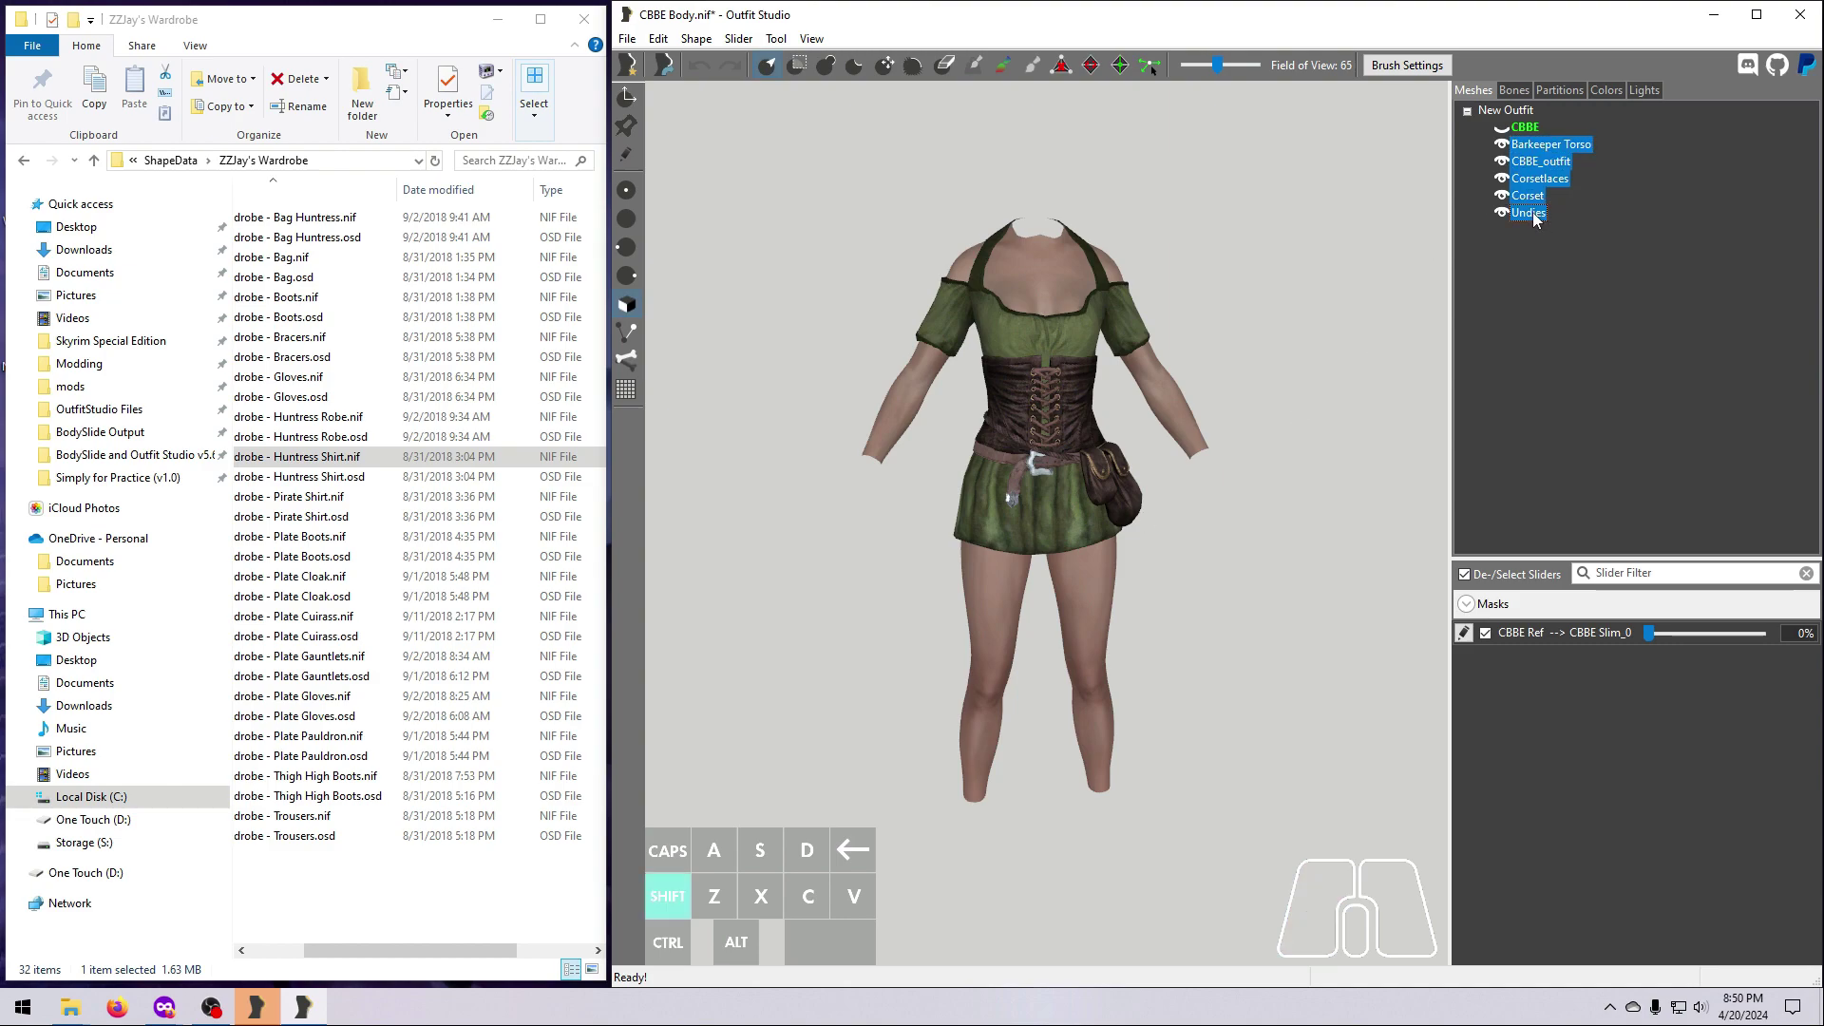
right_click(1531, 213)
mouse_move(1558, 233)
click(1425, 224)
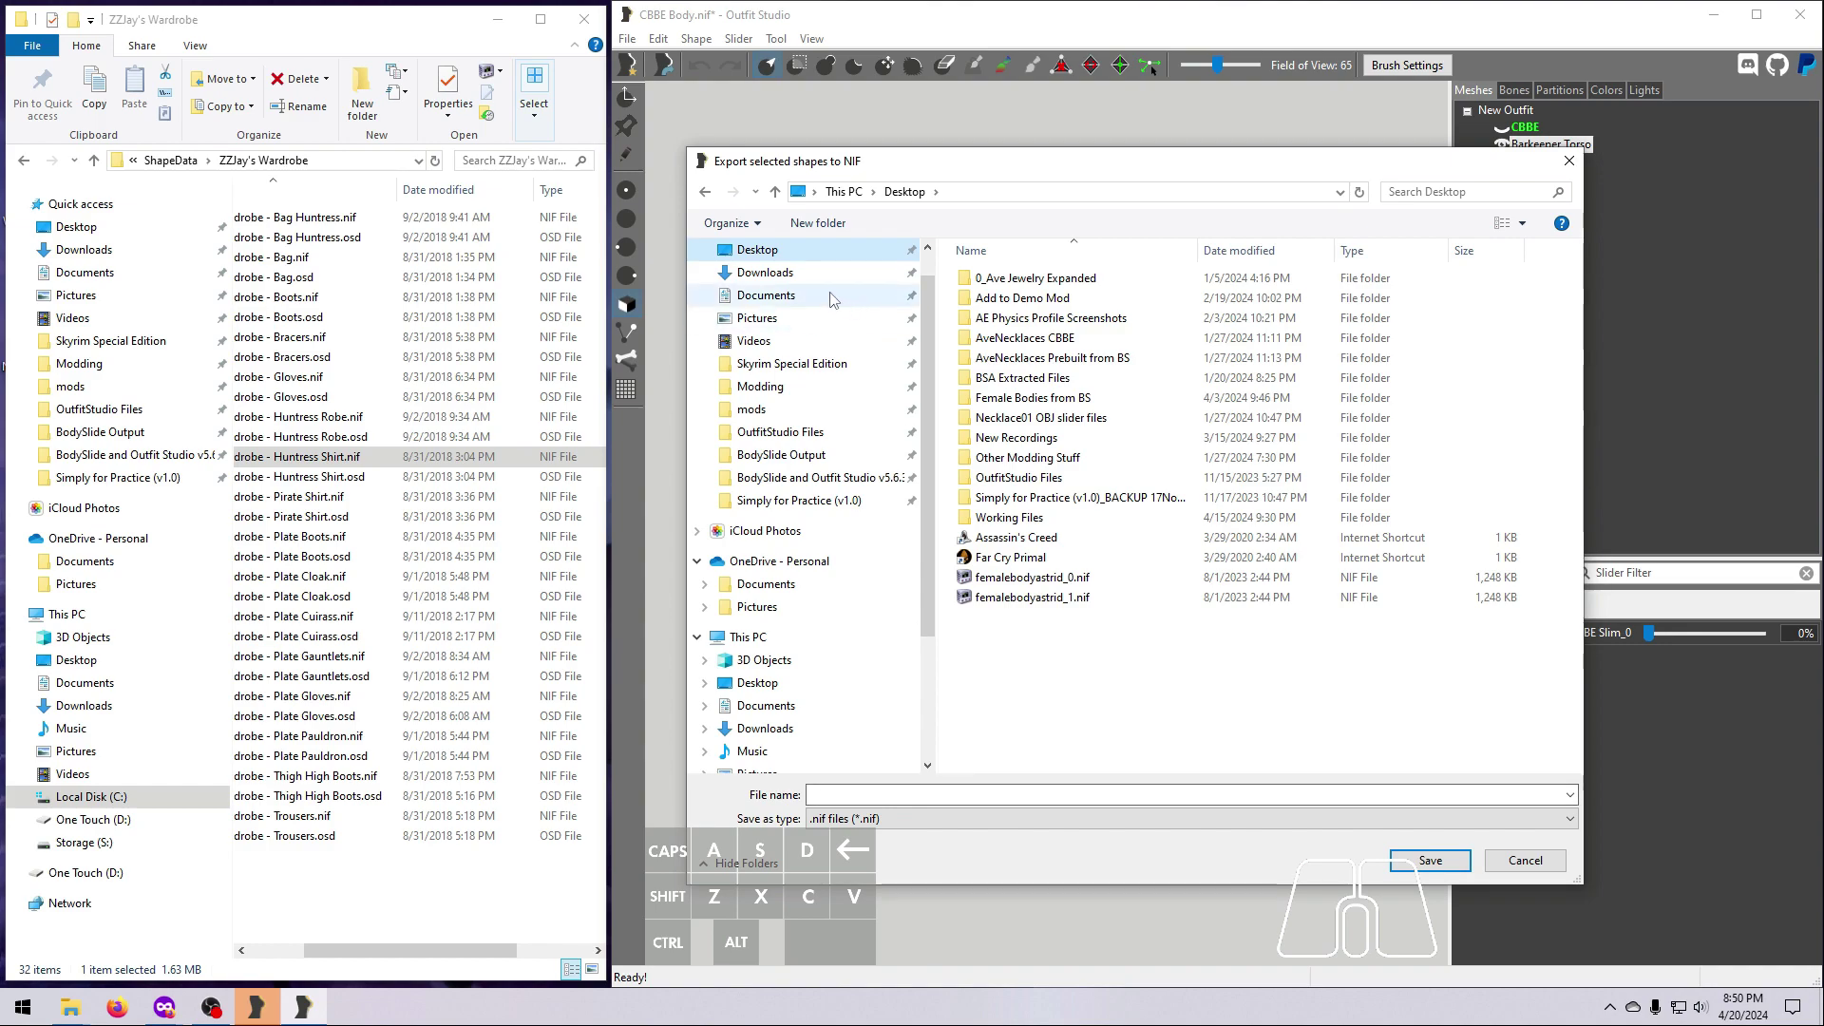
text(Huntress Shirt_0)
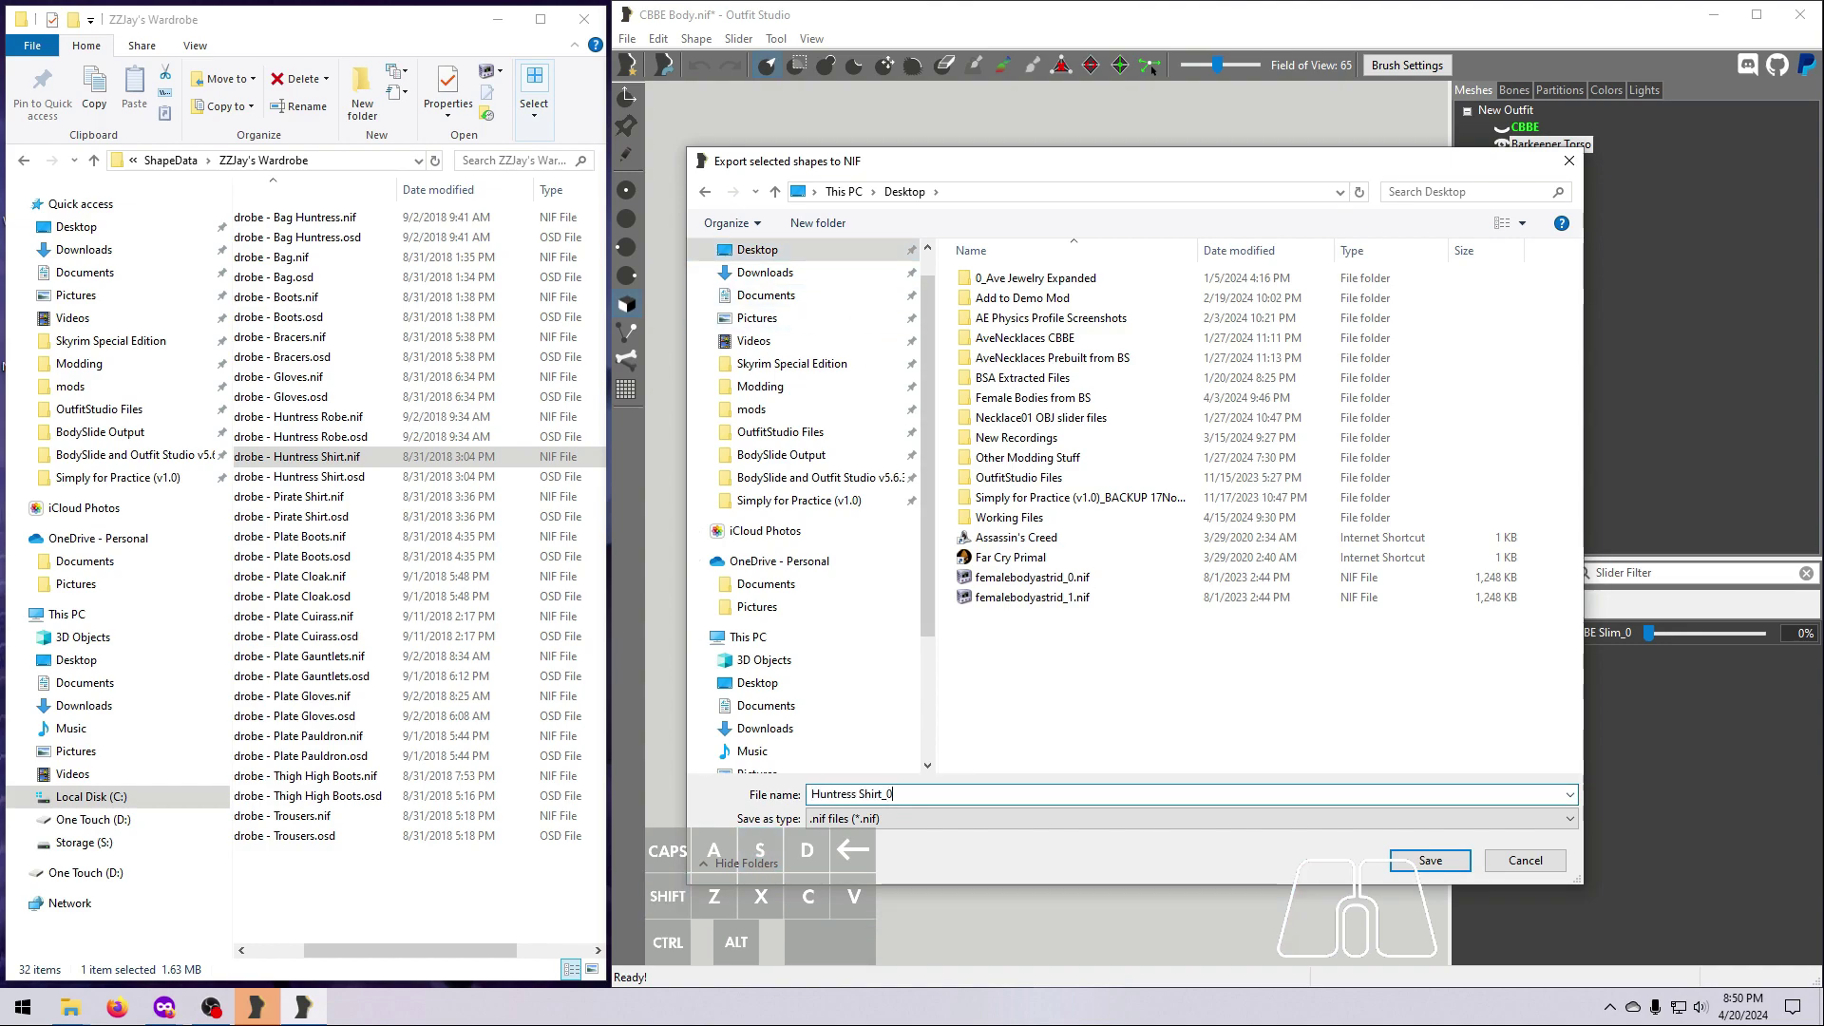
key(Return)
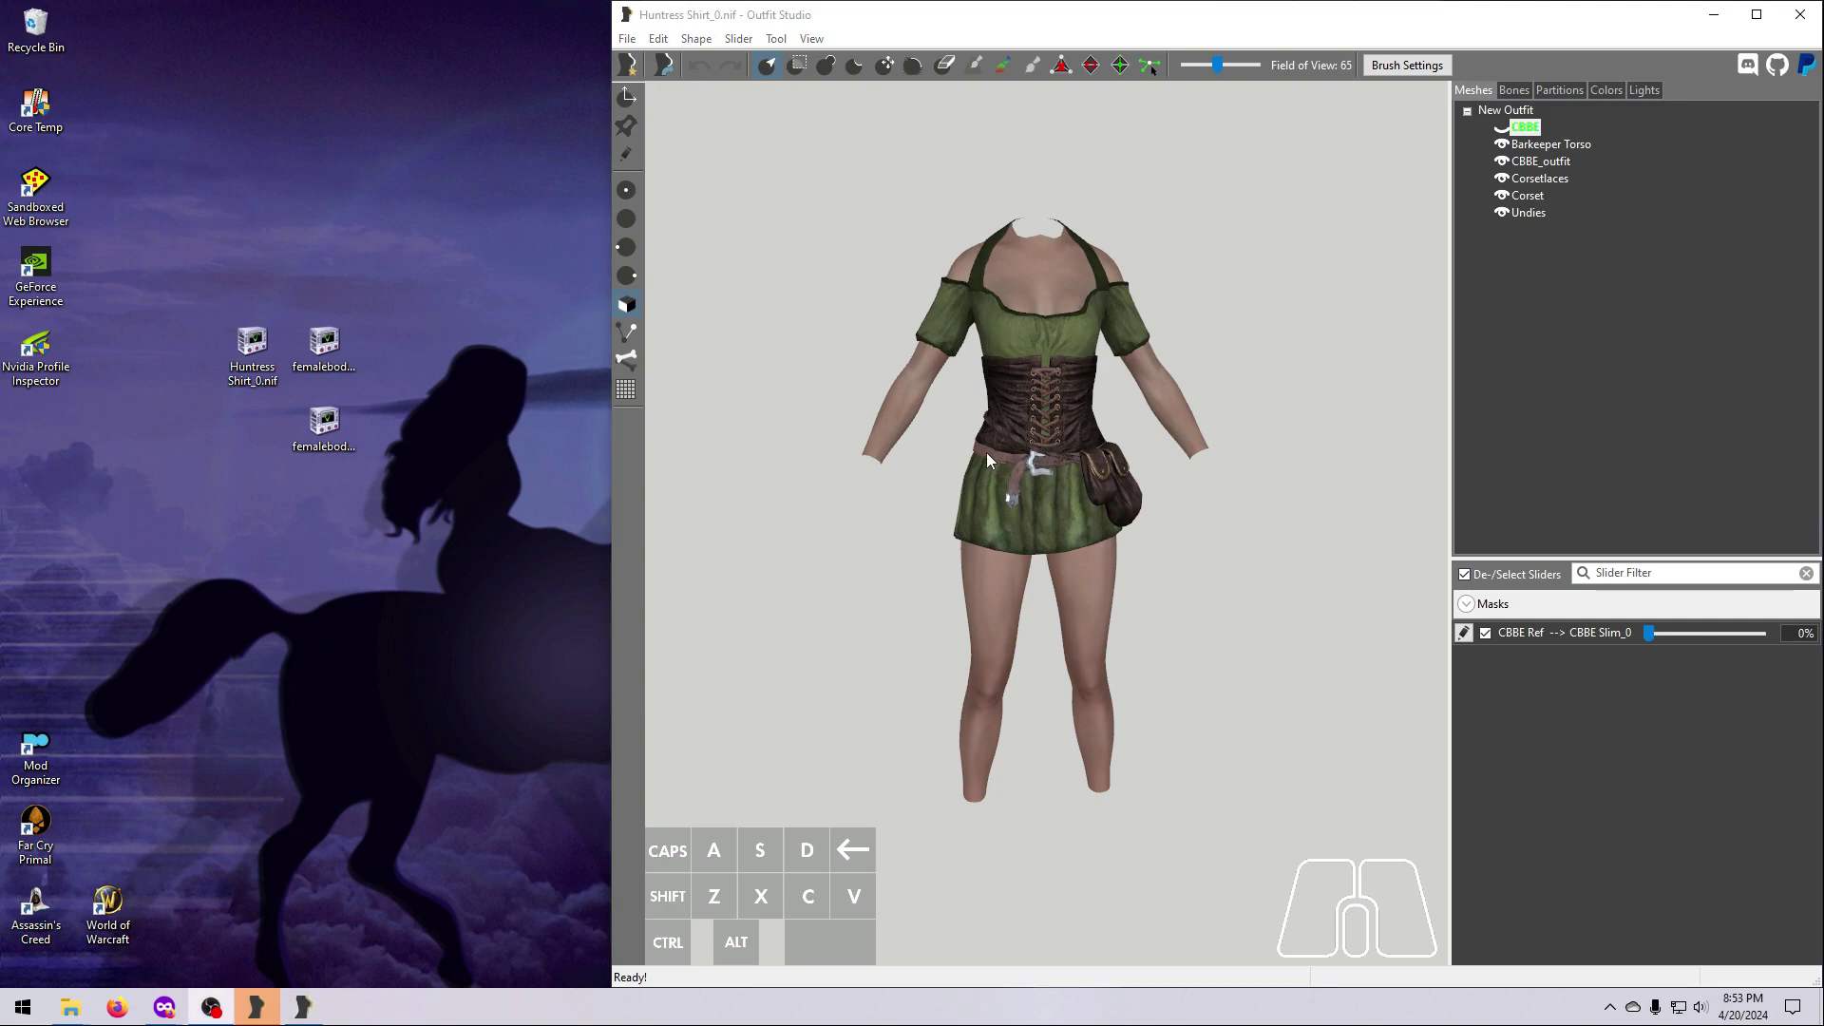
Unload the current project and load the CBBE Body reference template
click(627, 39)
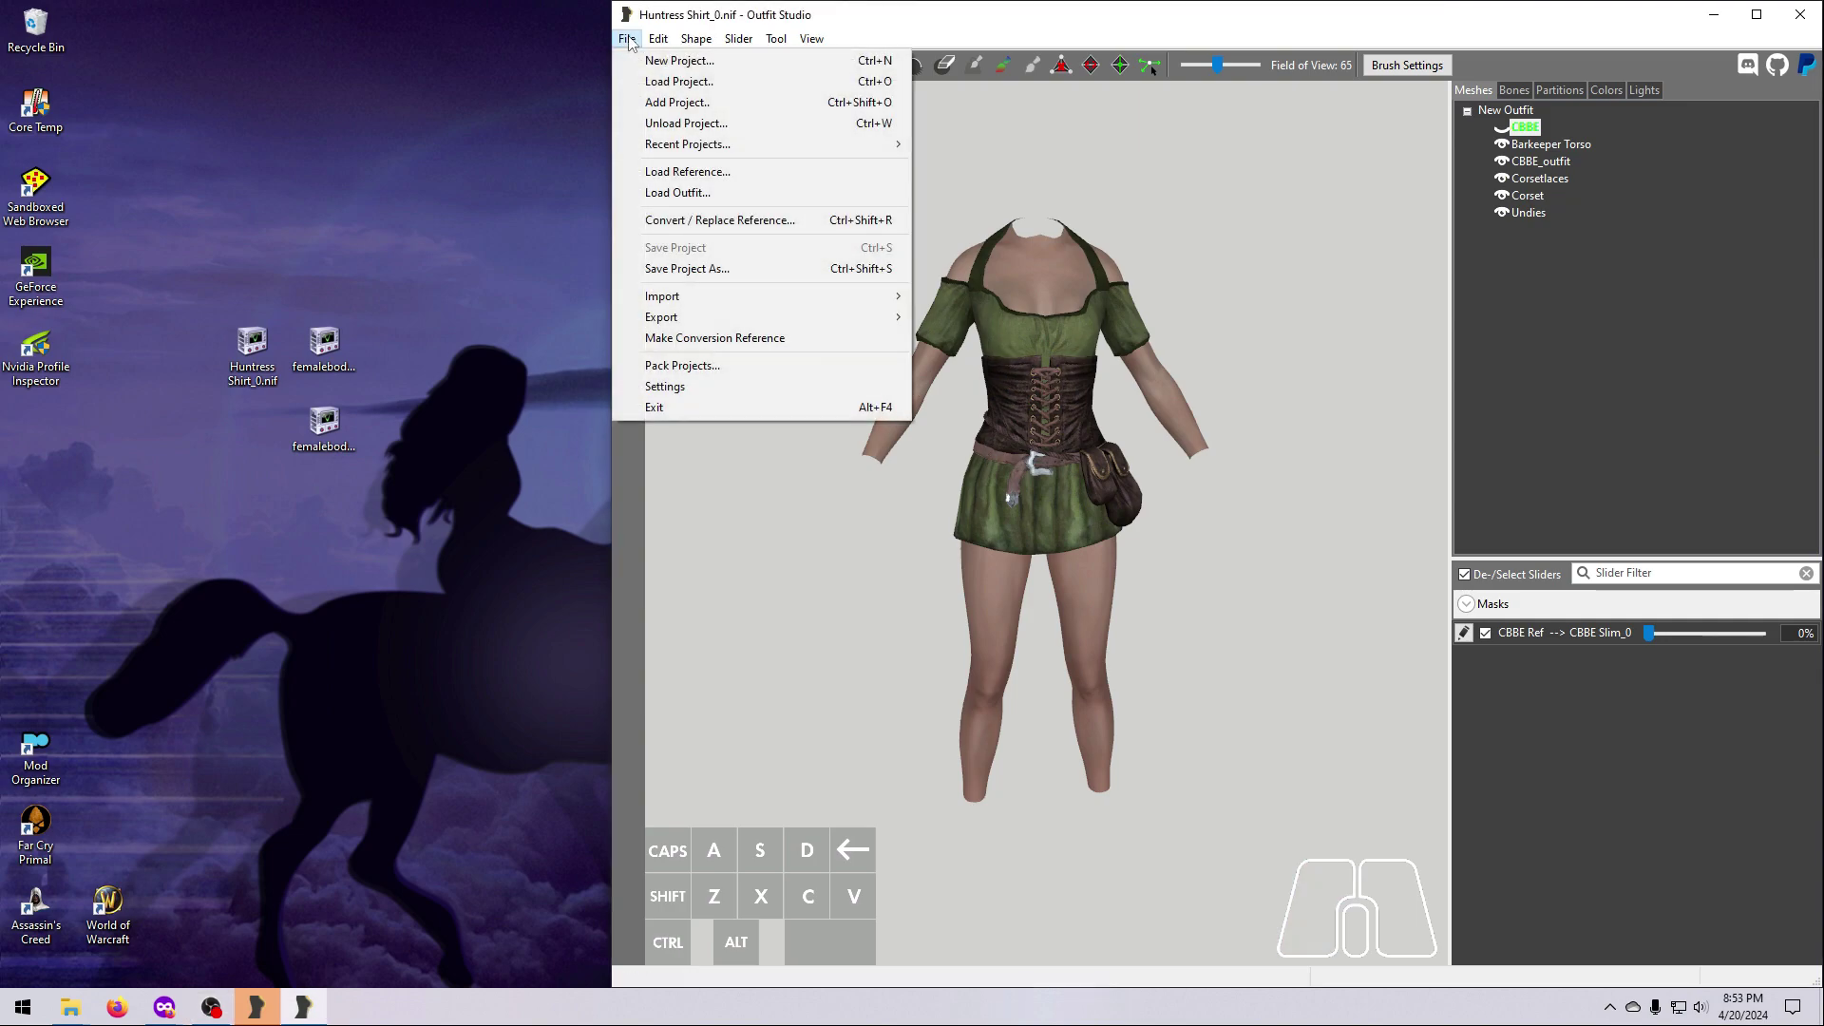
click(665, 124)
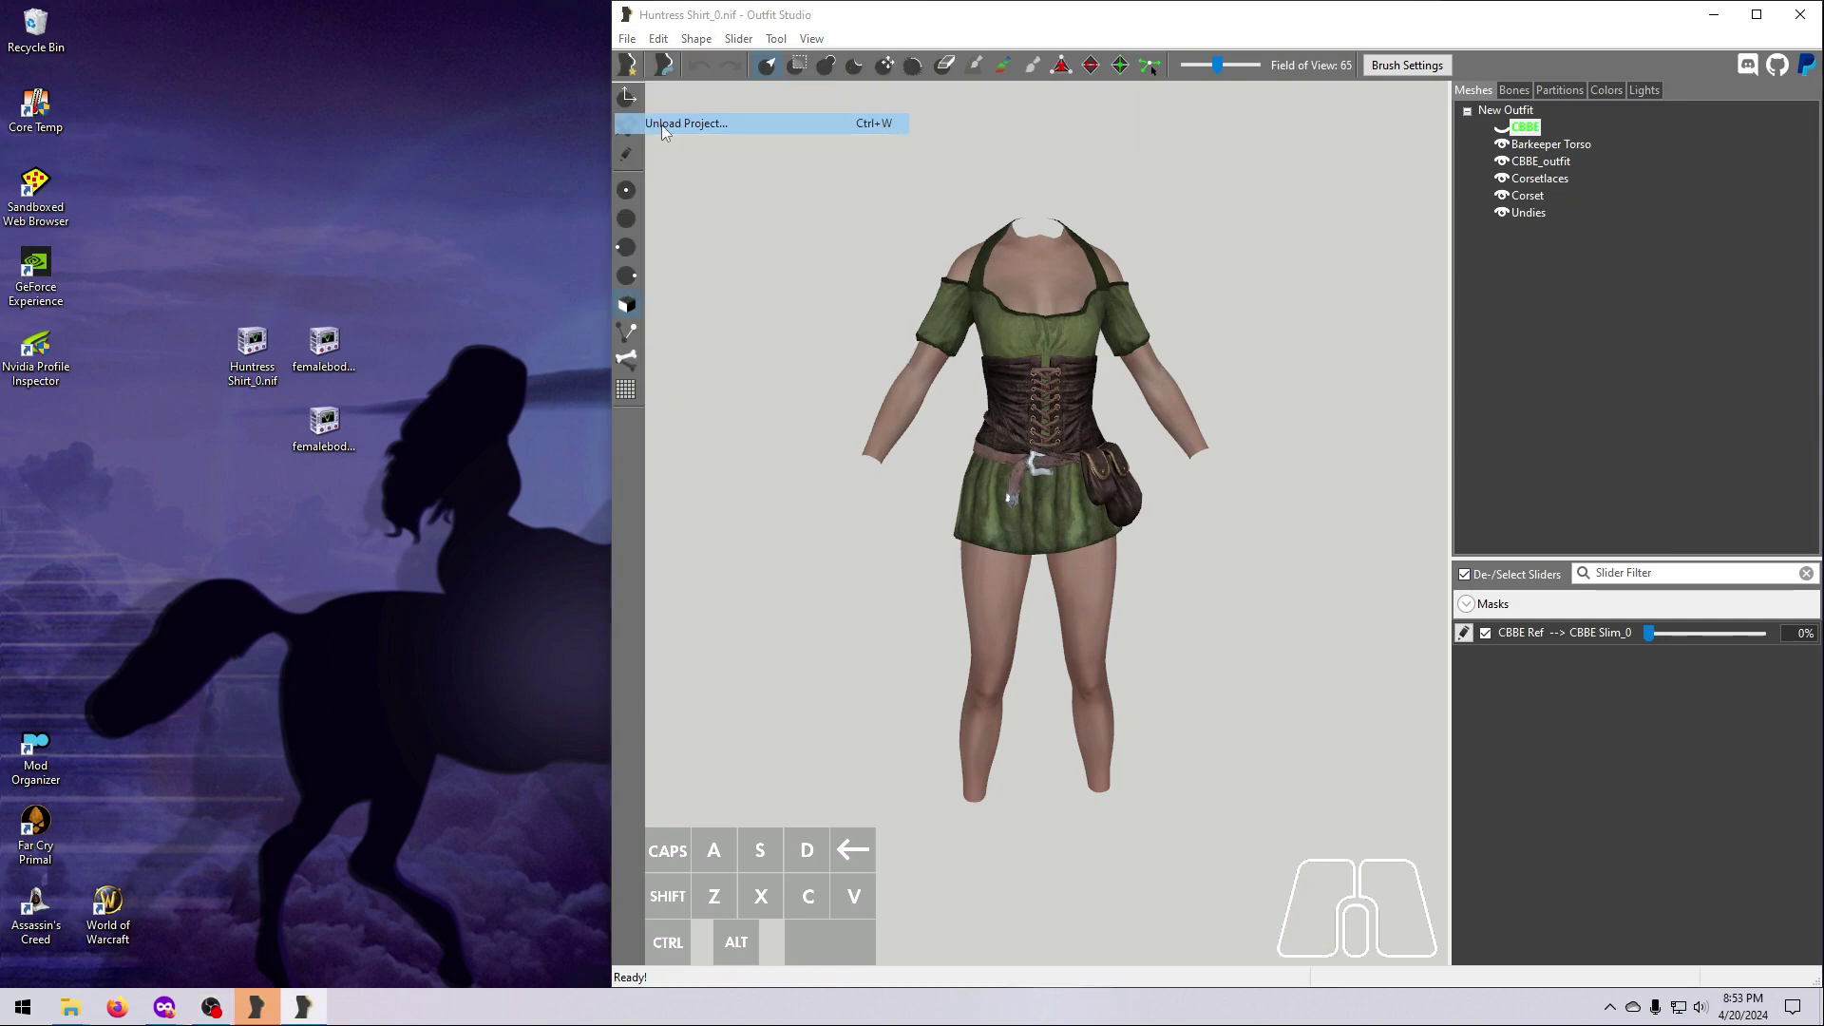
click(1246, 505)
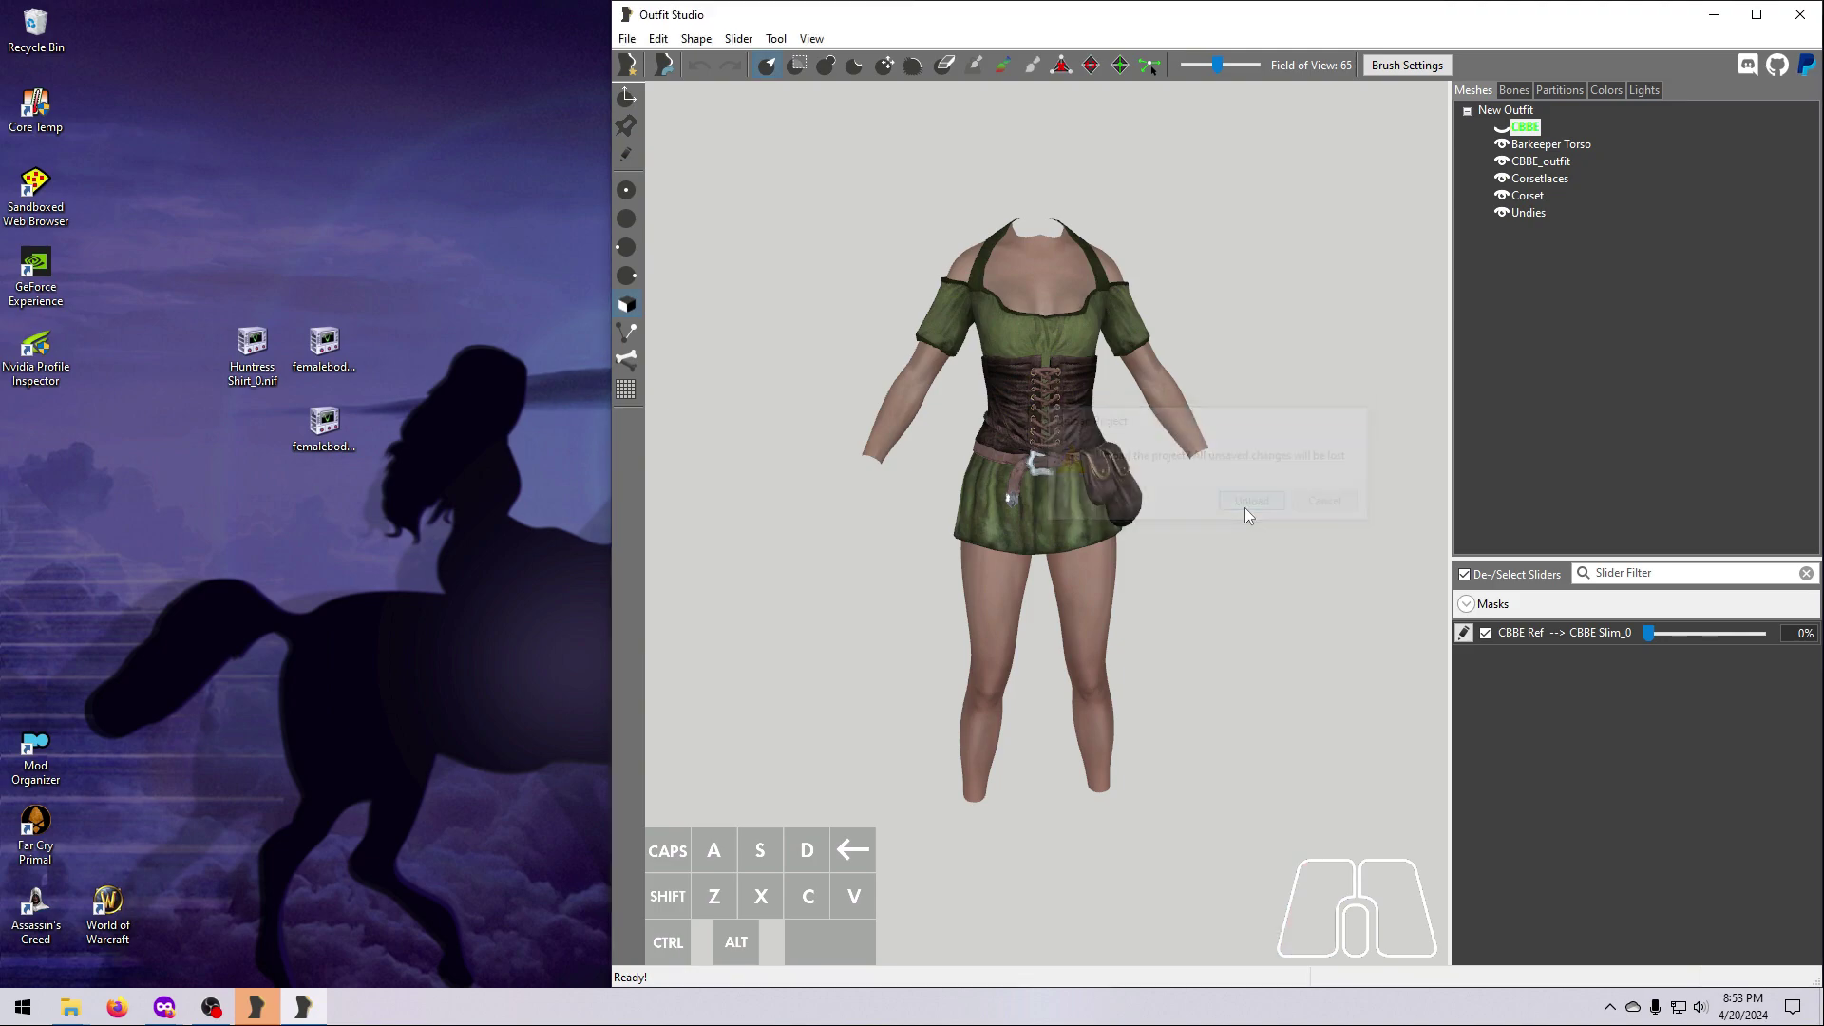
click(627, 39)
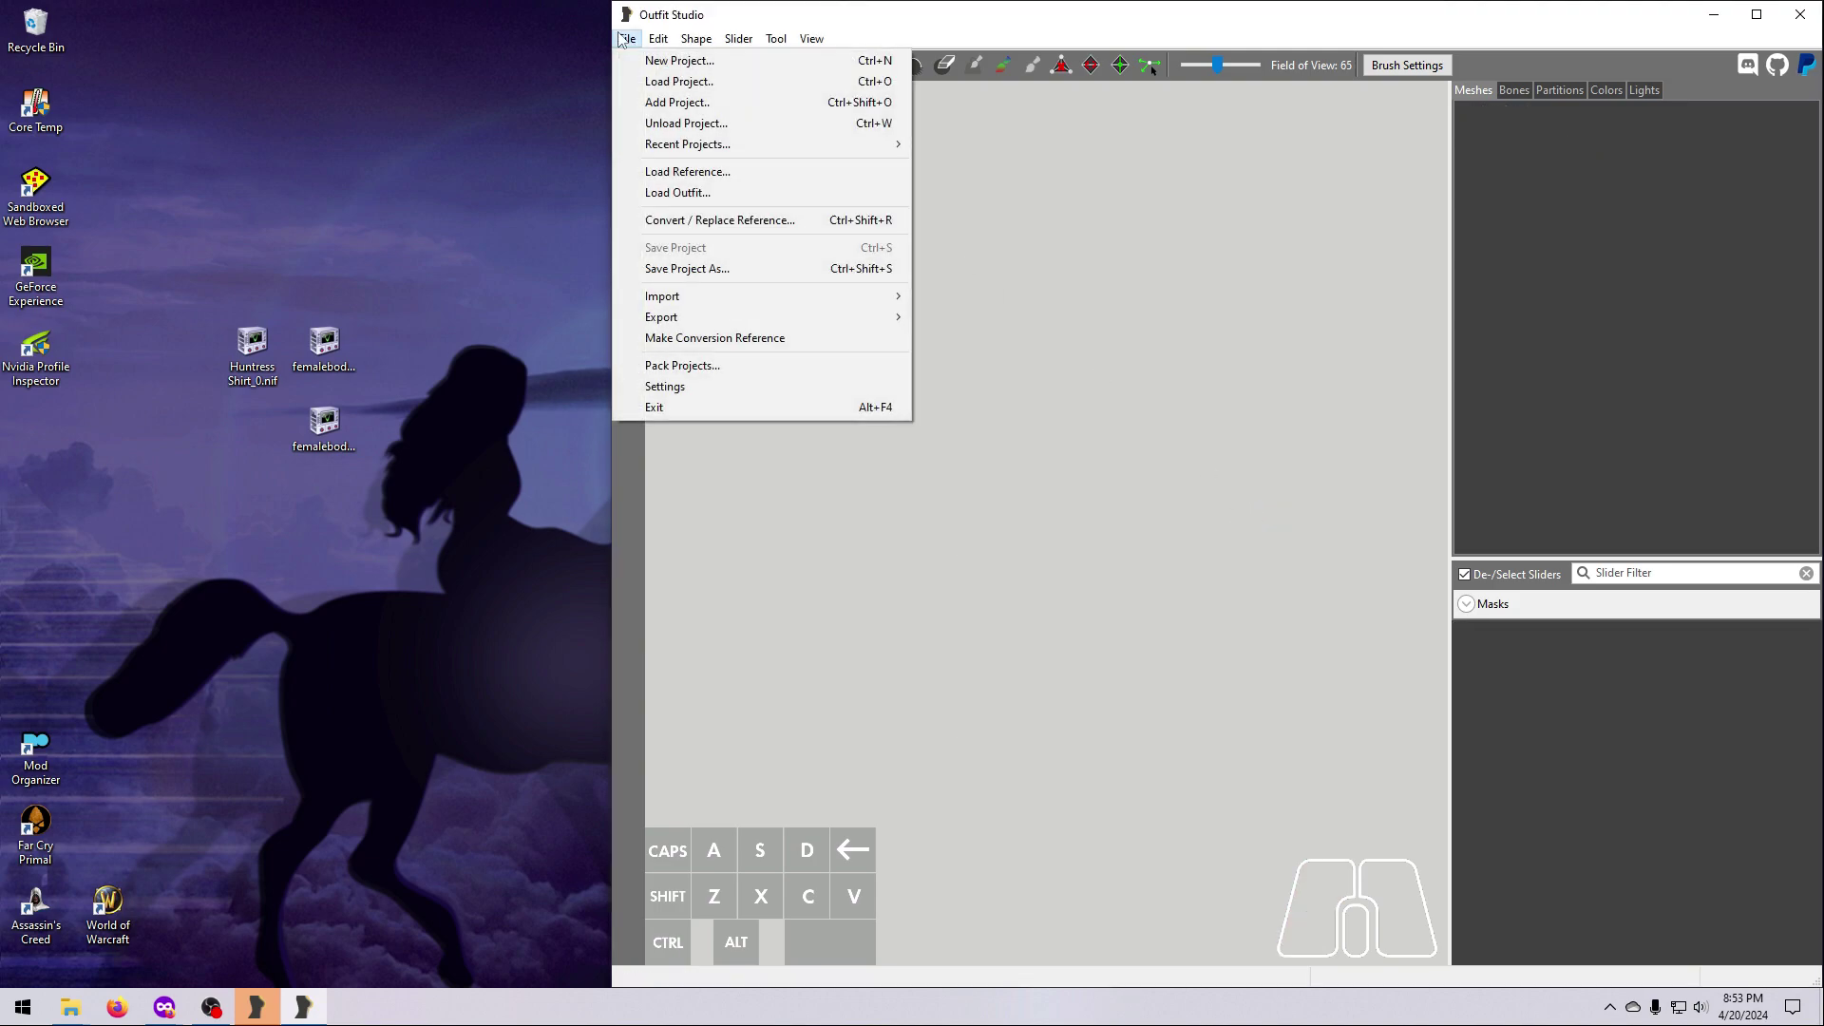
click(704, 171)
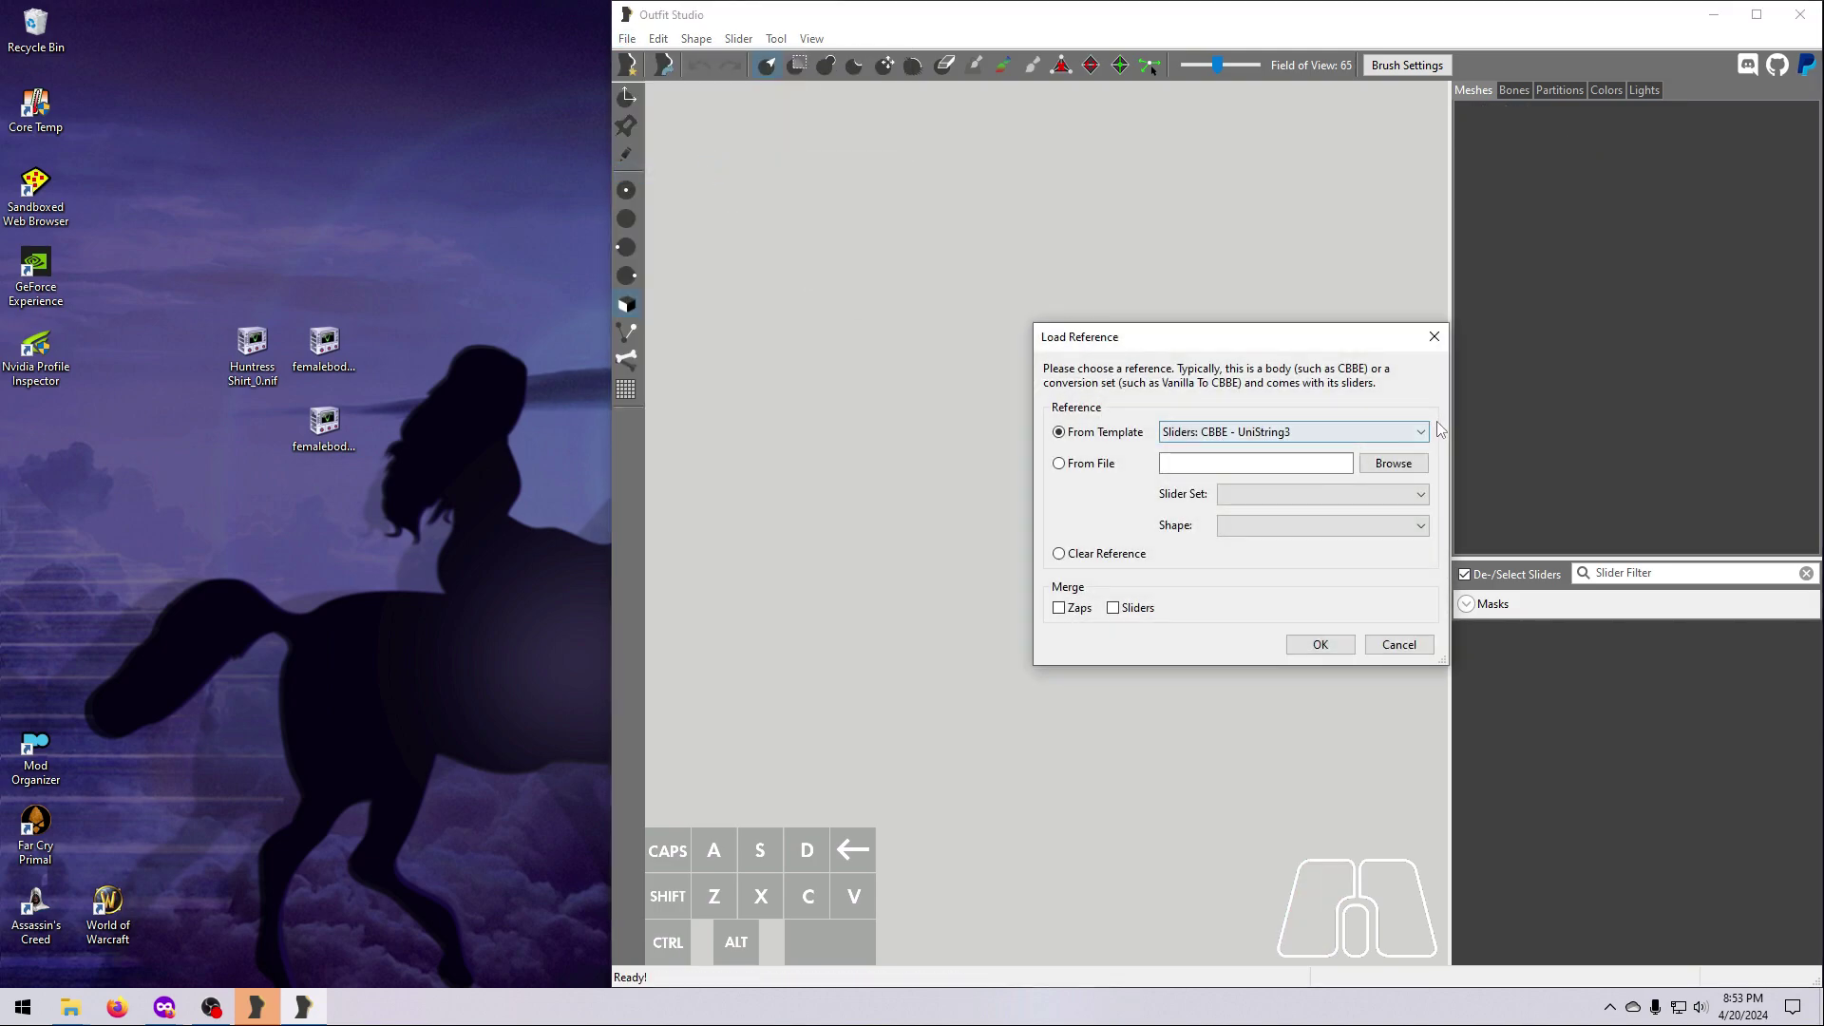
click(1421, 432)
click(1199, 448)
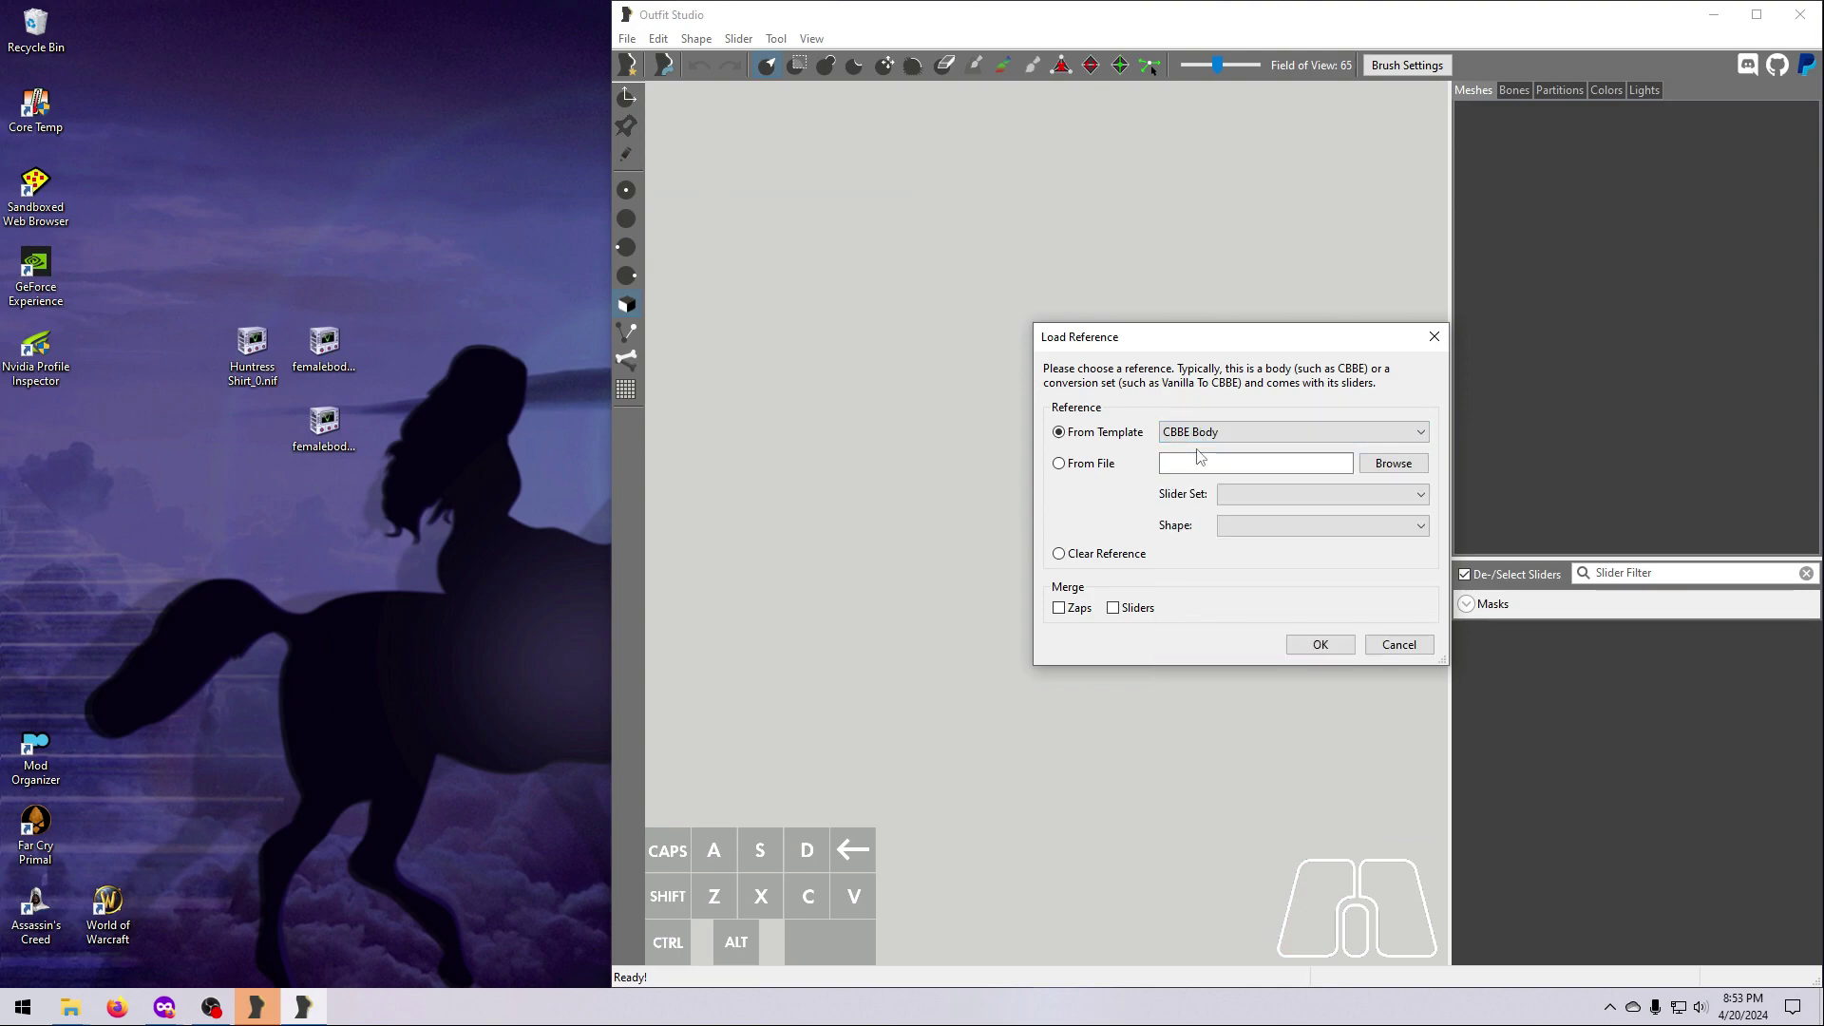
click(1317, 644)
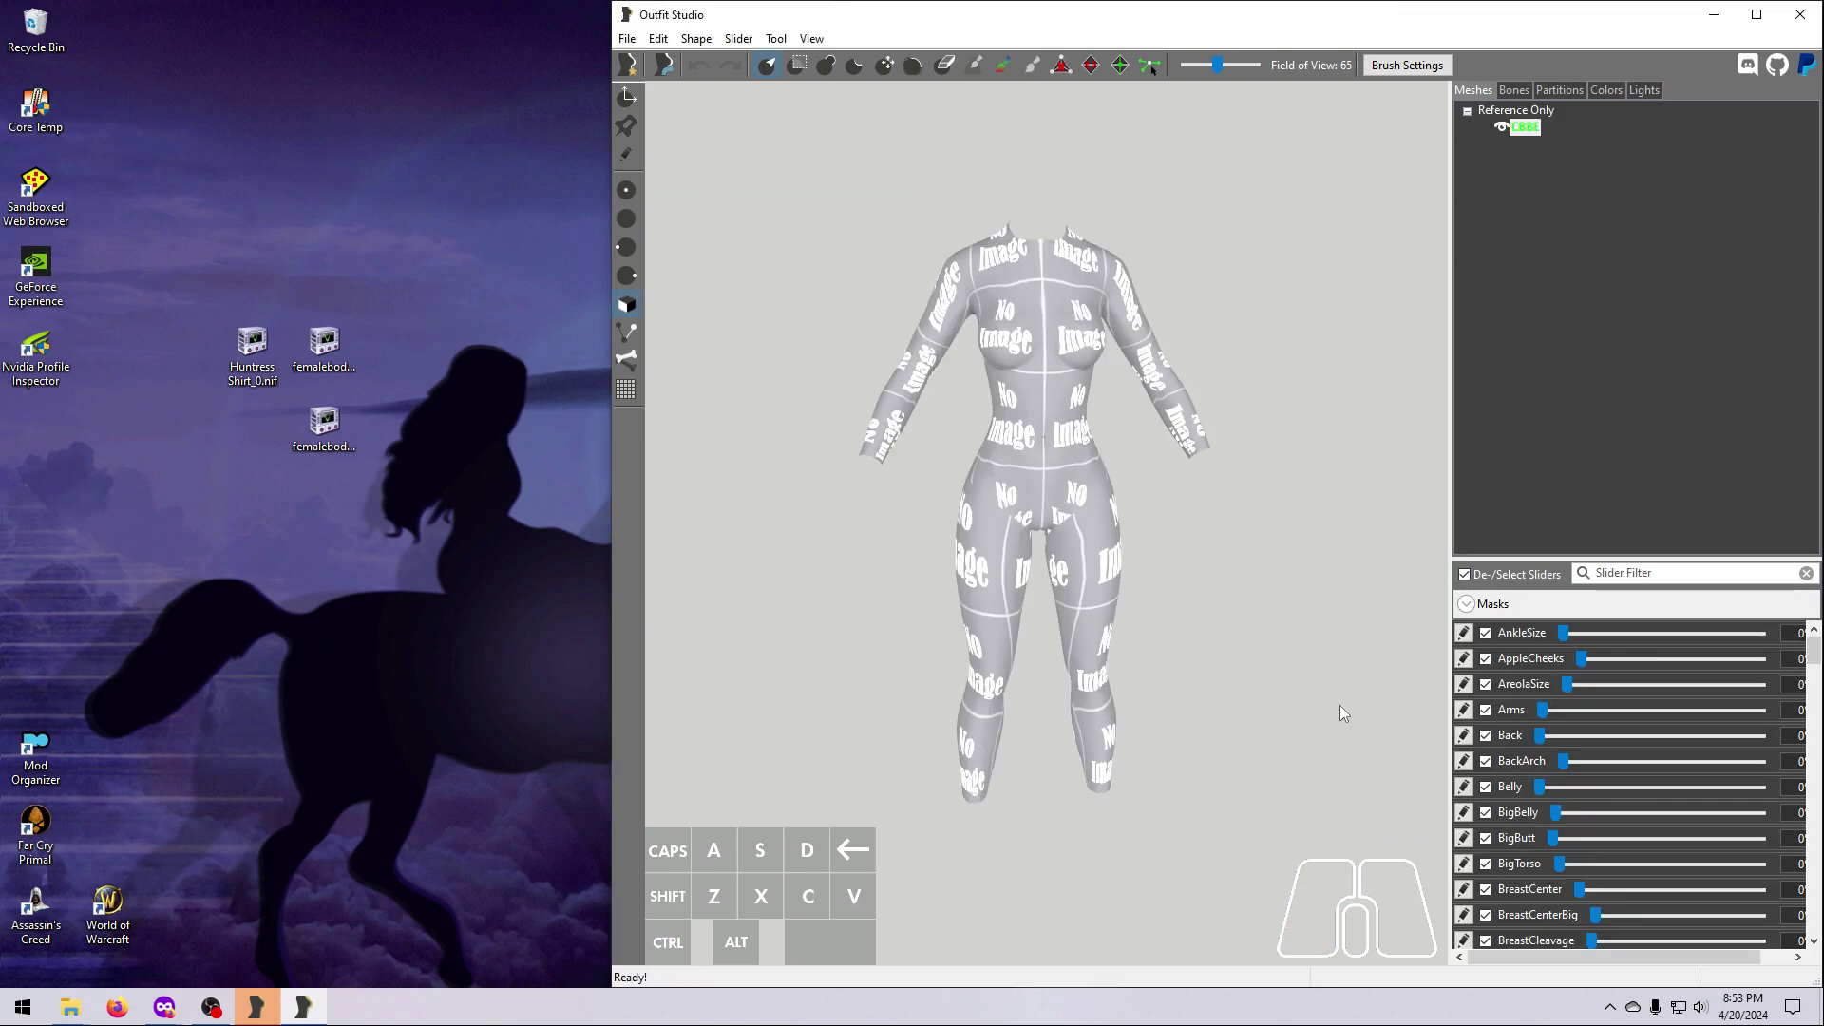
Create a new slider named 'CBBE Ref --> CBBE Slim_1'
click(738, 38)
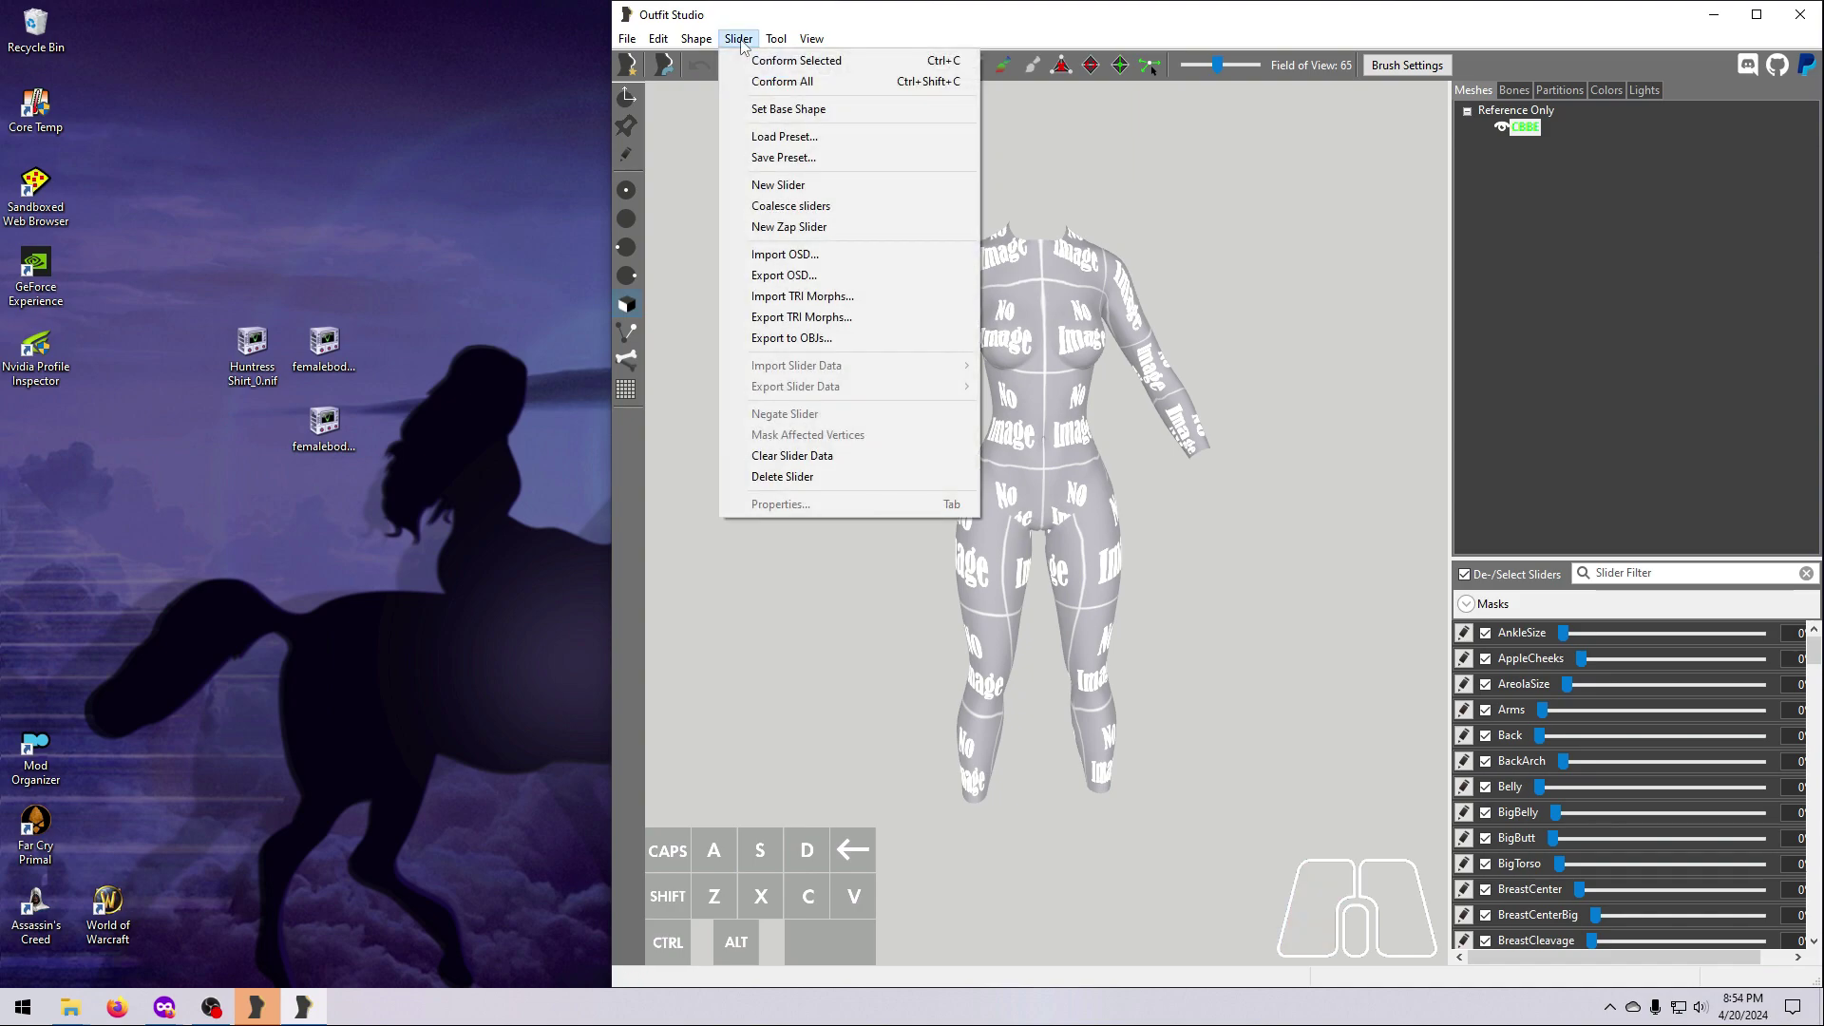
click(1263, 498)
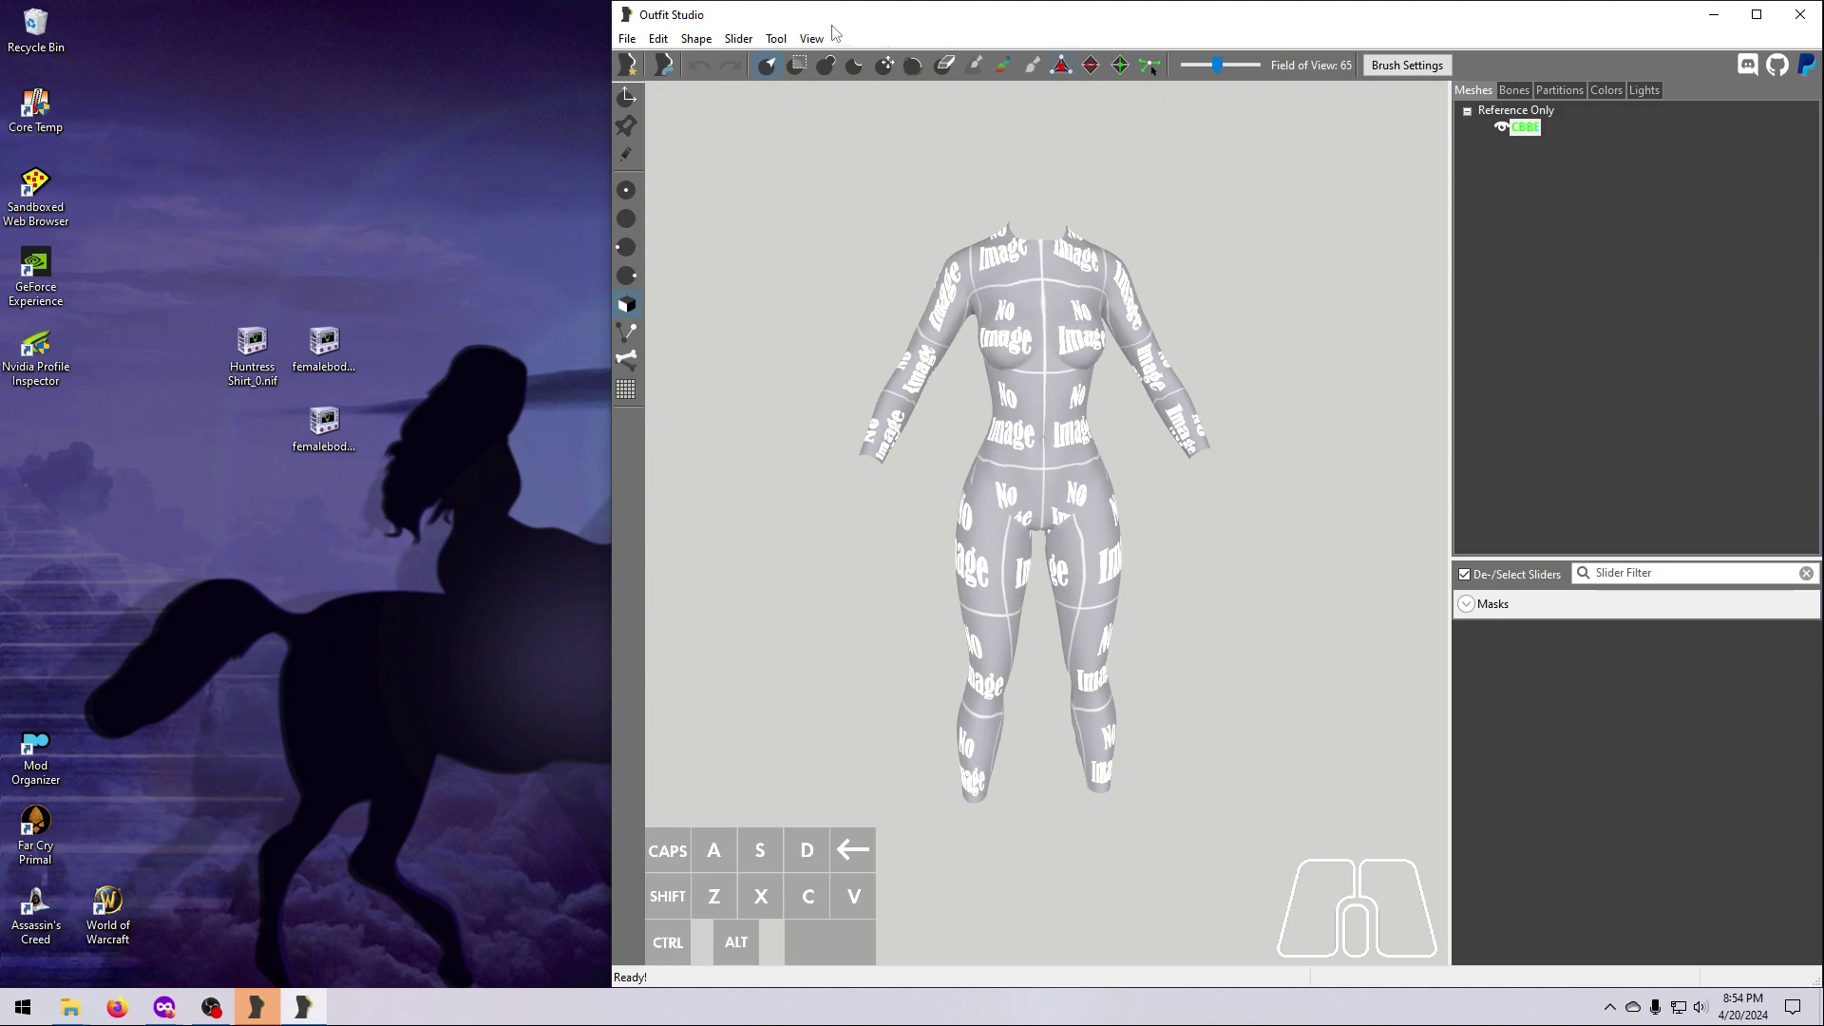
click(738, 38)
click(784, 193)
text(CBBE Ref  -->  CBBE Slim)
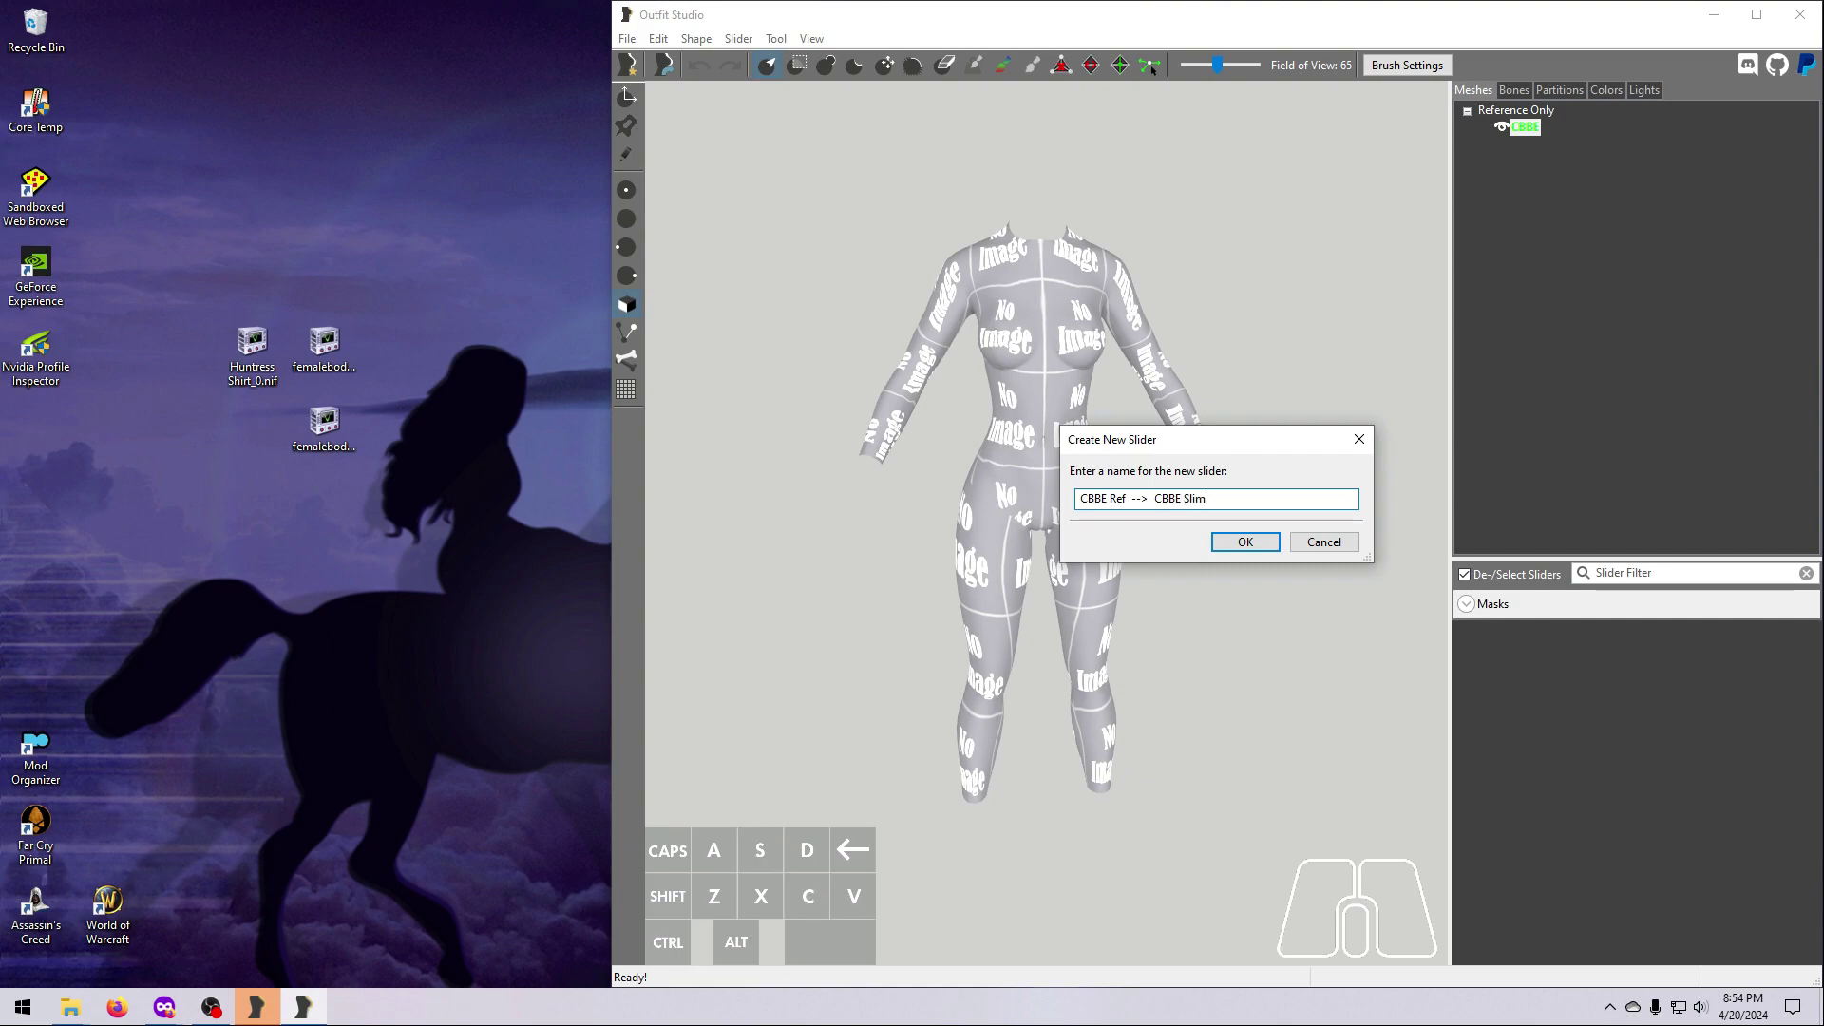
key(Return)
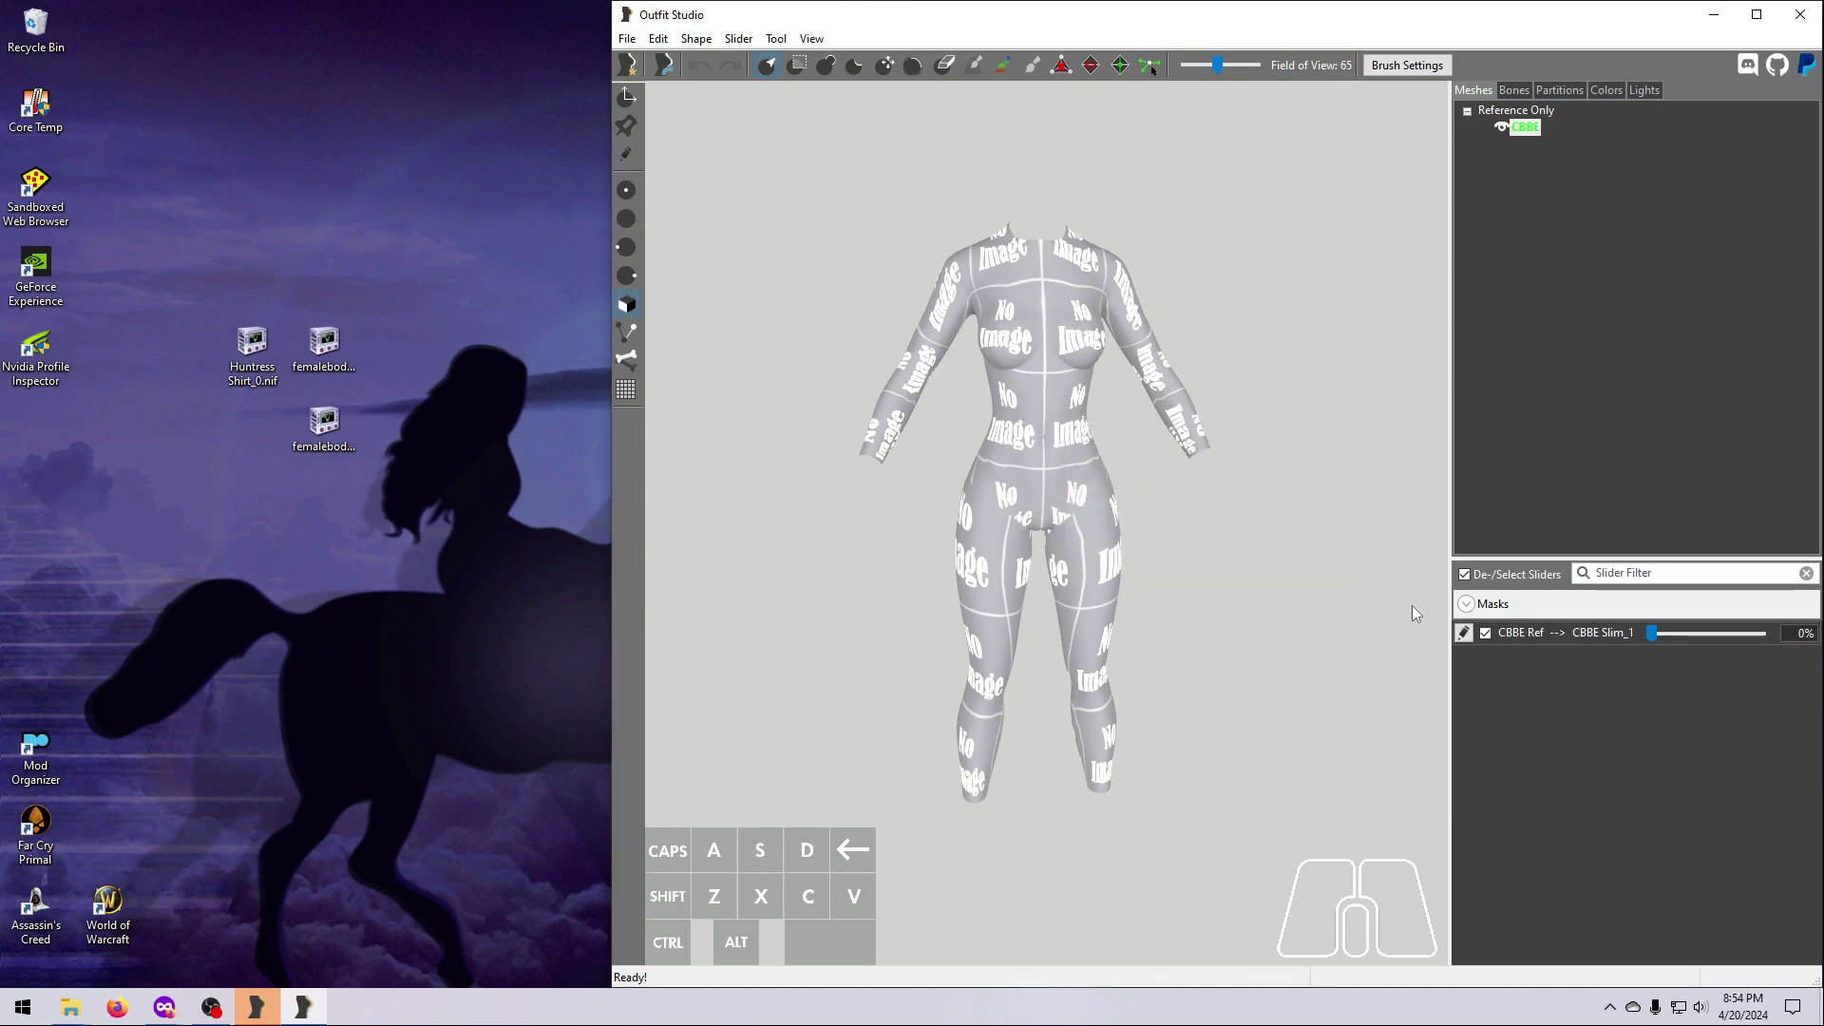
Import femalebodyastrid_1.nif into the Slim_1 slider, preview it, and load Huntress Shirt.nif
click(1463, 633)
click(738, 38)
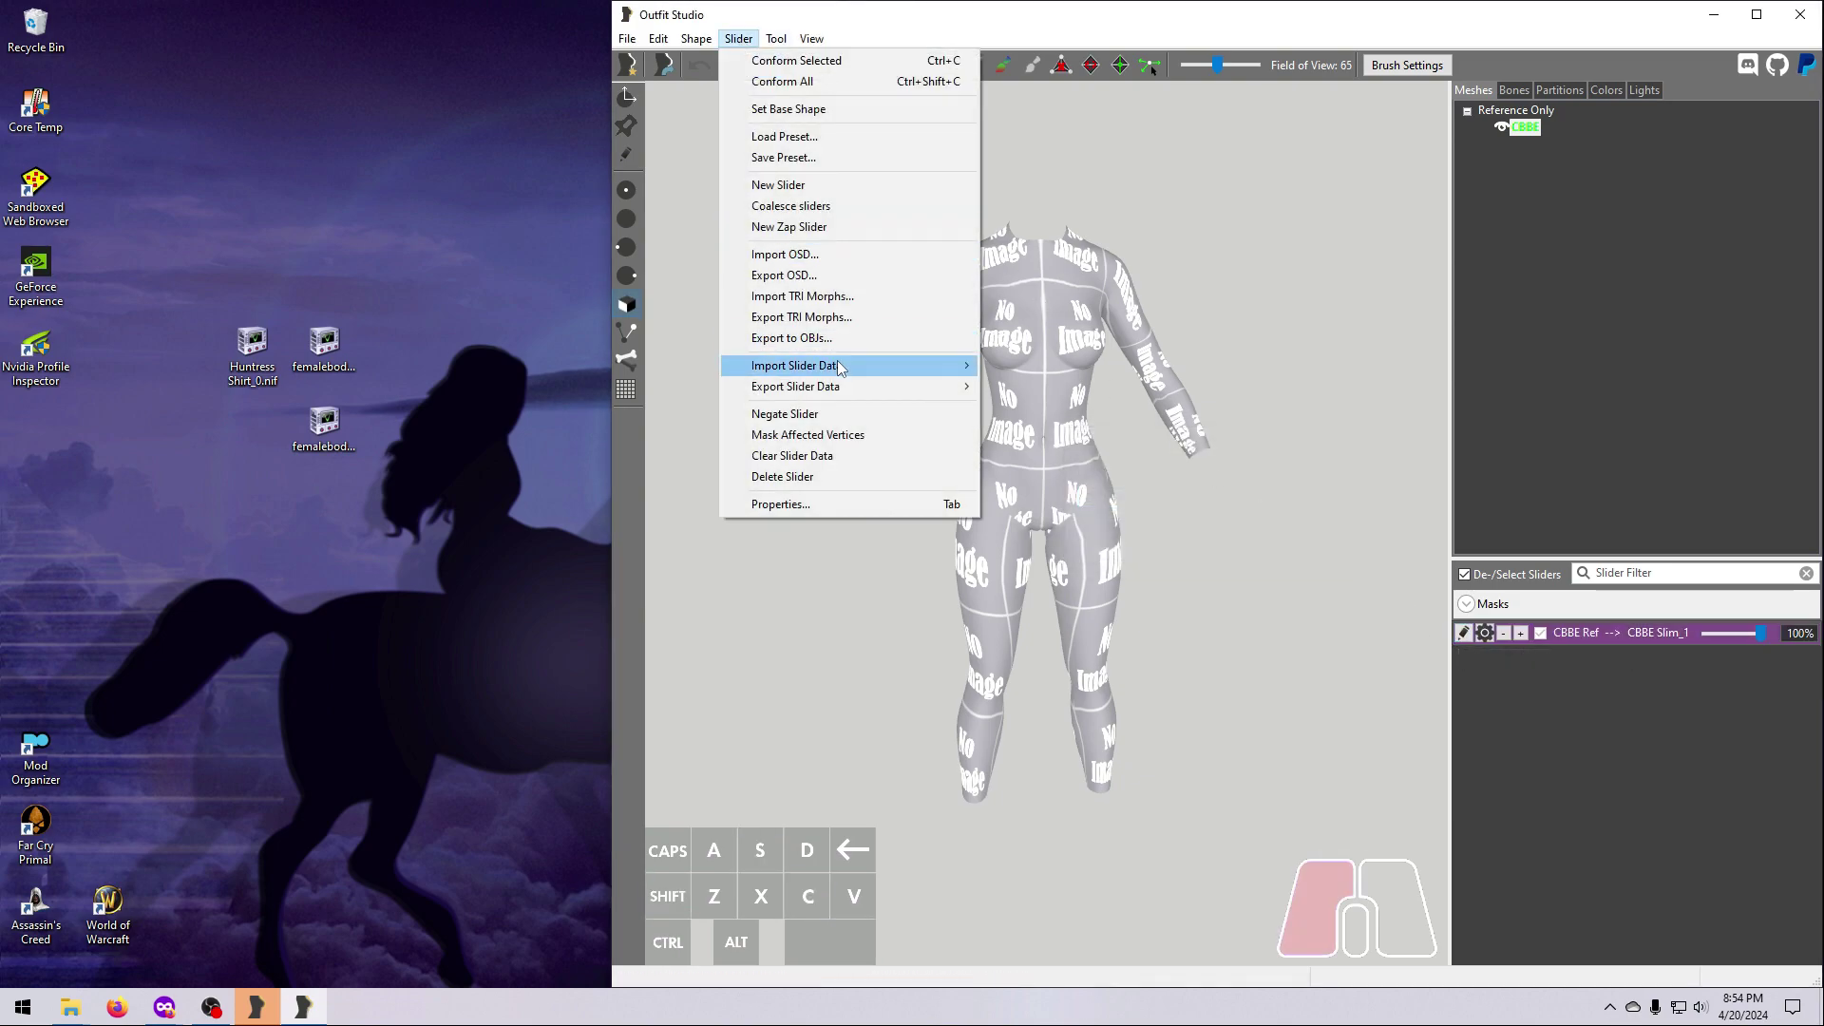
mouse_move(840, 367)
click(1026, 366)
click(1023, 600)
double_click(1023, 598)
click(1464, 634)
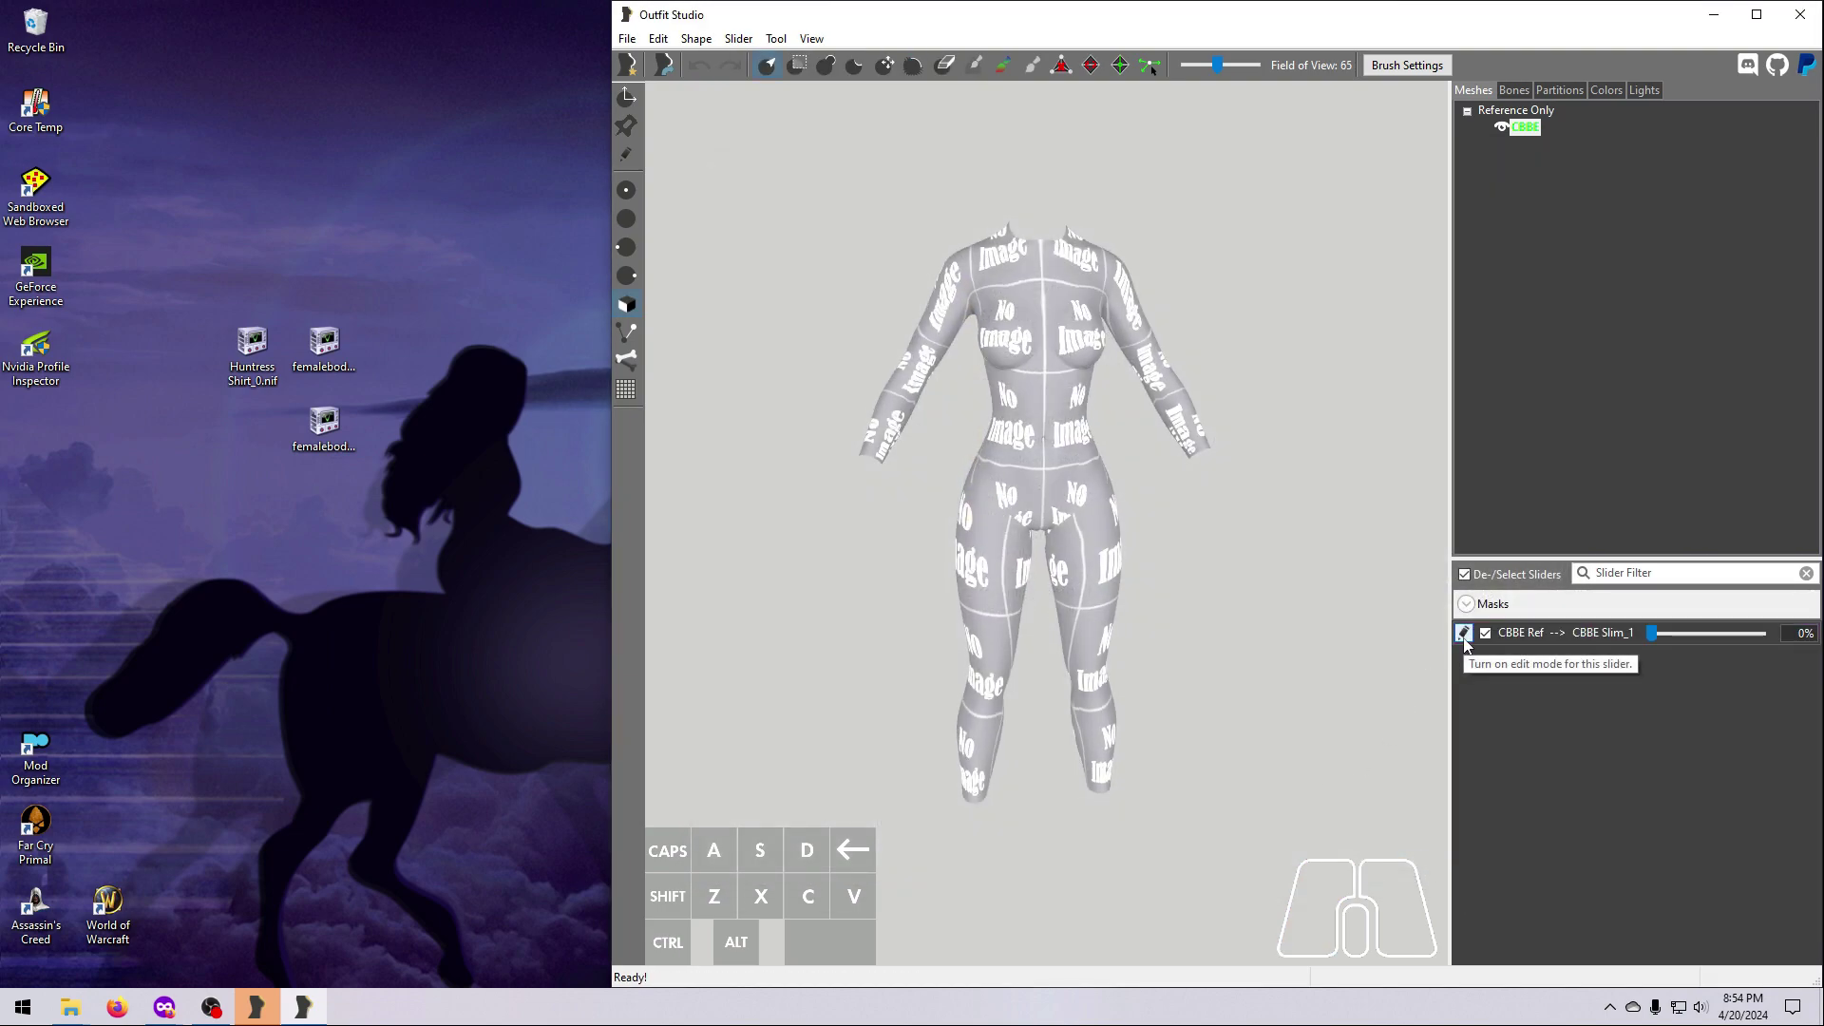
drag(1654, 633, 1344, 700)
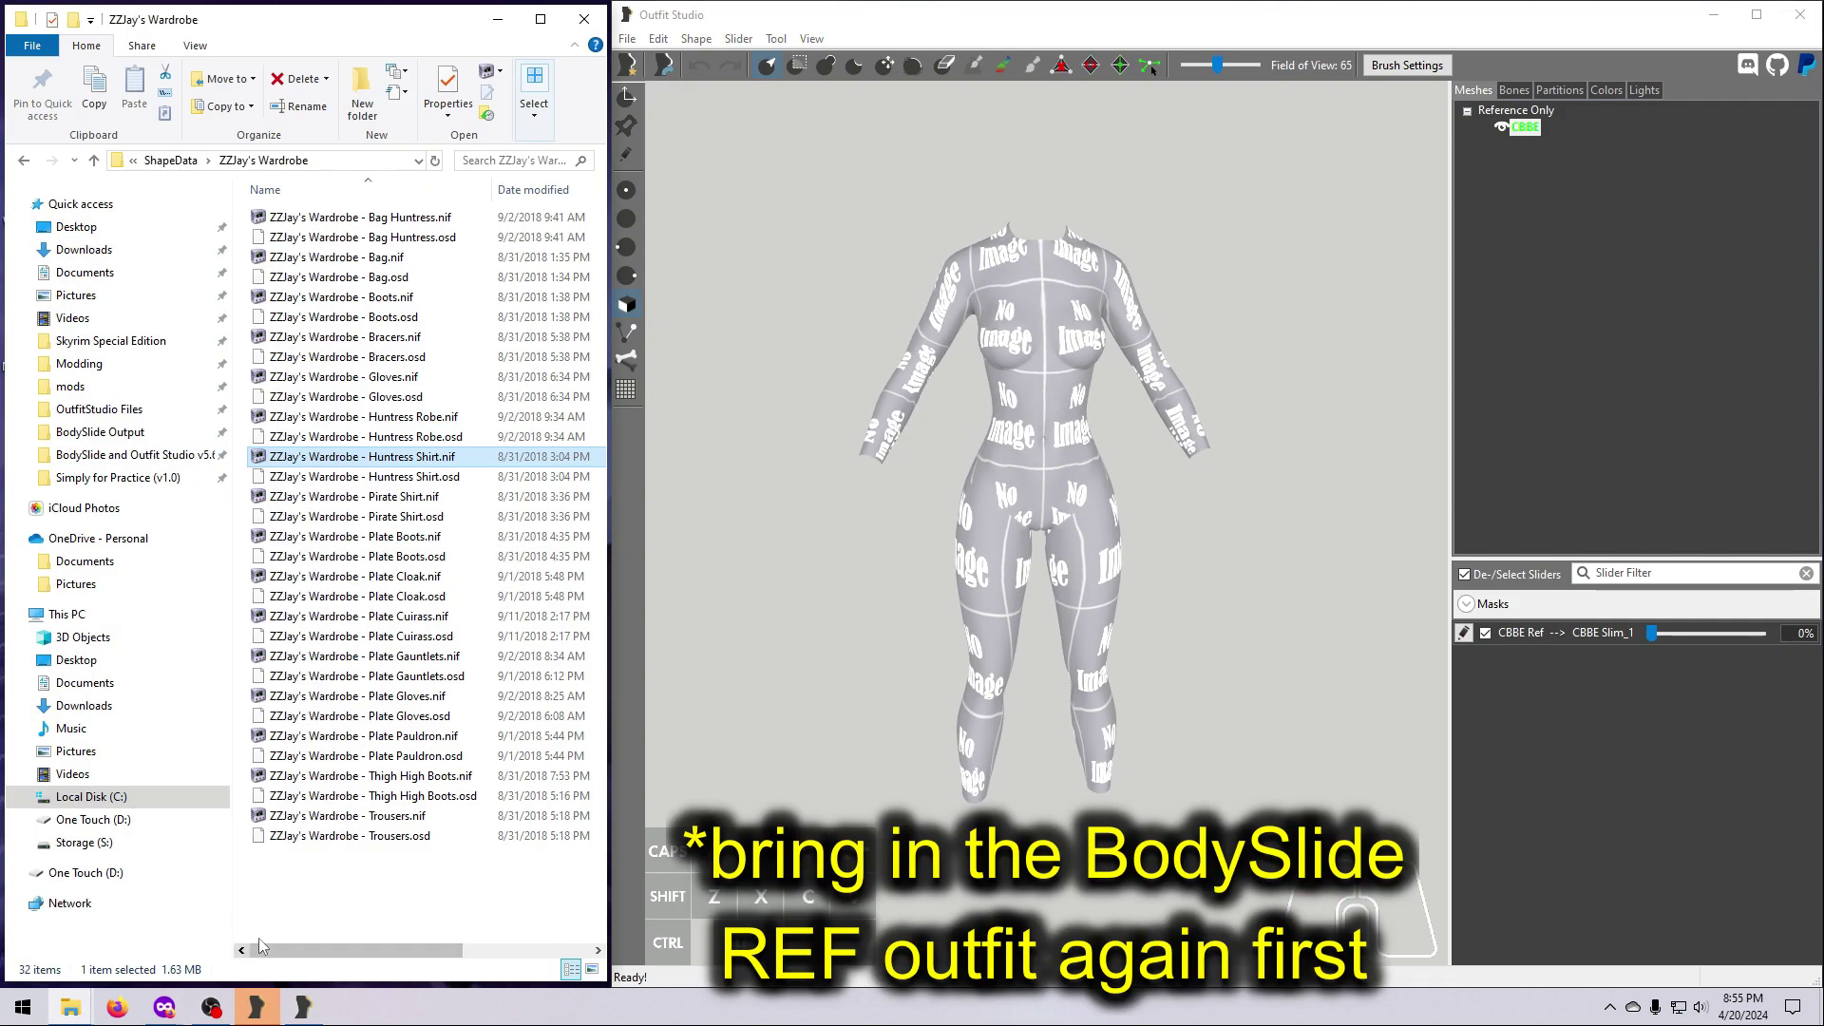
drag(328, 458, 1332, 660)
Conform the outfit, preview it at full CBBE Slim_1, and set that shape as base
click(1379, 627)
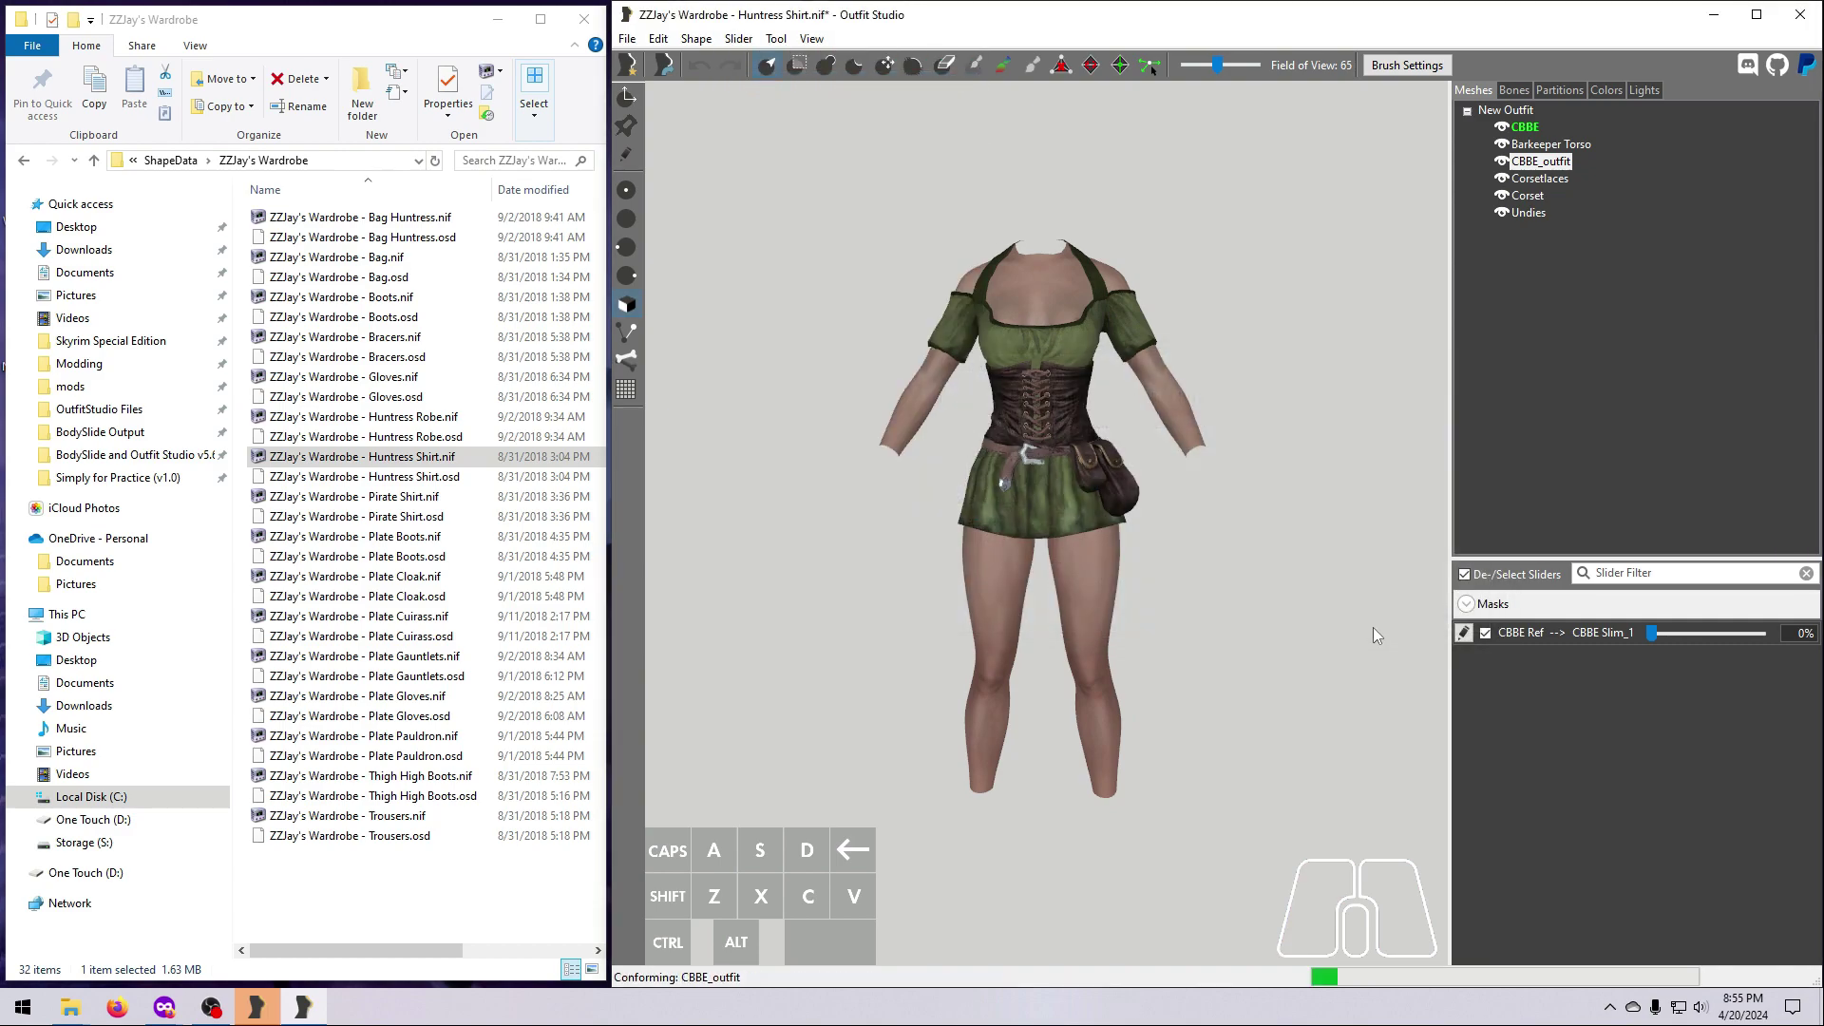
click(1600, 631)
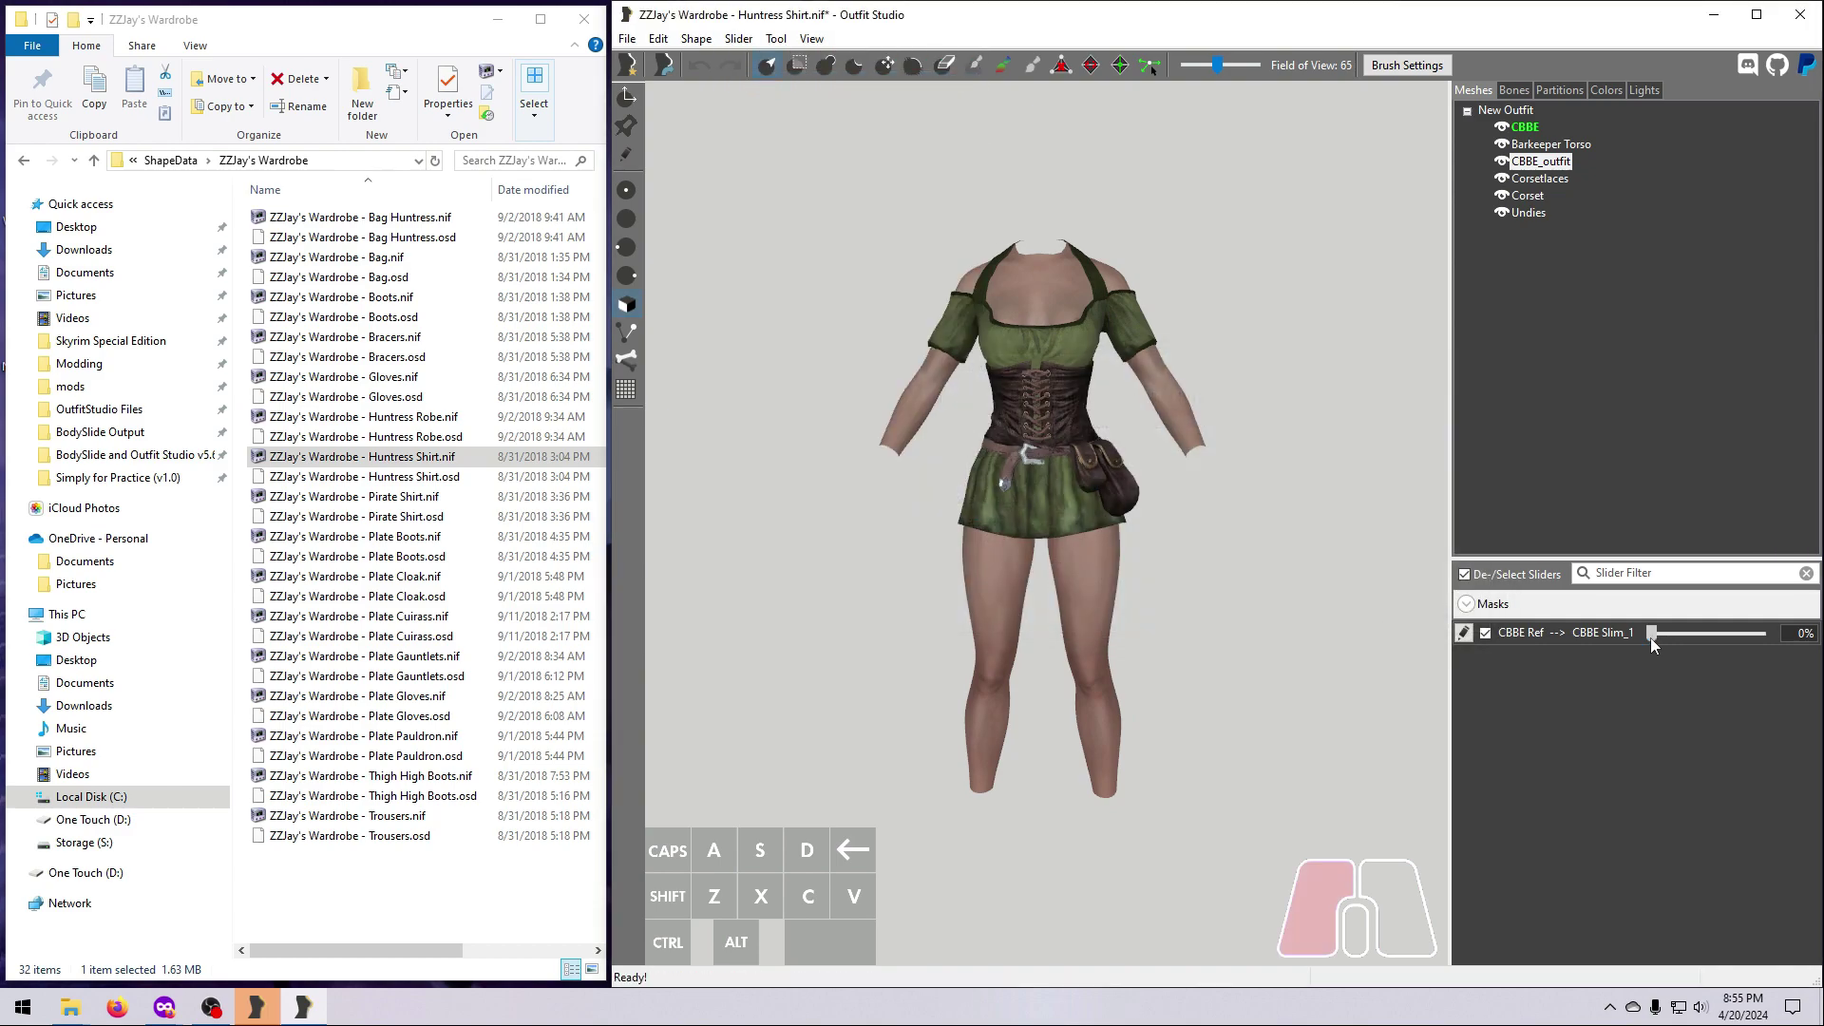
click(1501, 129)
mouse_move(1397, 655)
right_down()
mouse_move(1455, 661)
mouse_move(1387, 656)
mouse_move(1424, 699)
mouse_move(1368, 664)
mouse_move(1389, 644)
right_up()
click(739, 38)
click(779, 58)
Export the outfit meshes to the desktop as Huntress Shirt_1.nif
click(1551, 145)
right_click(1539, 213)
mouse_move(1577, 225)
click(1425, 224)
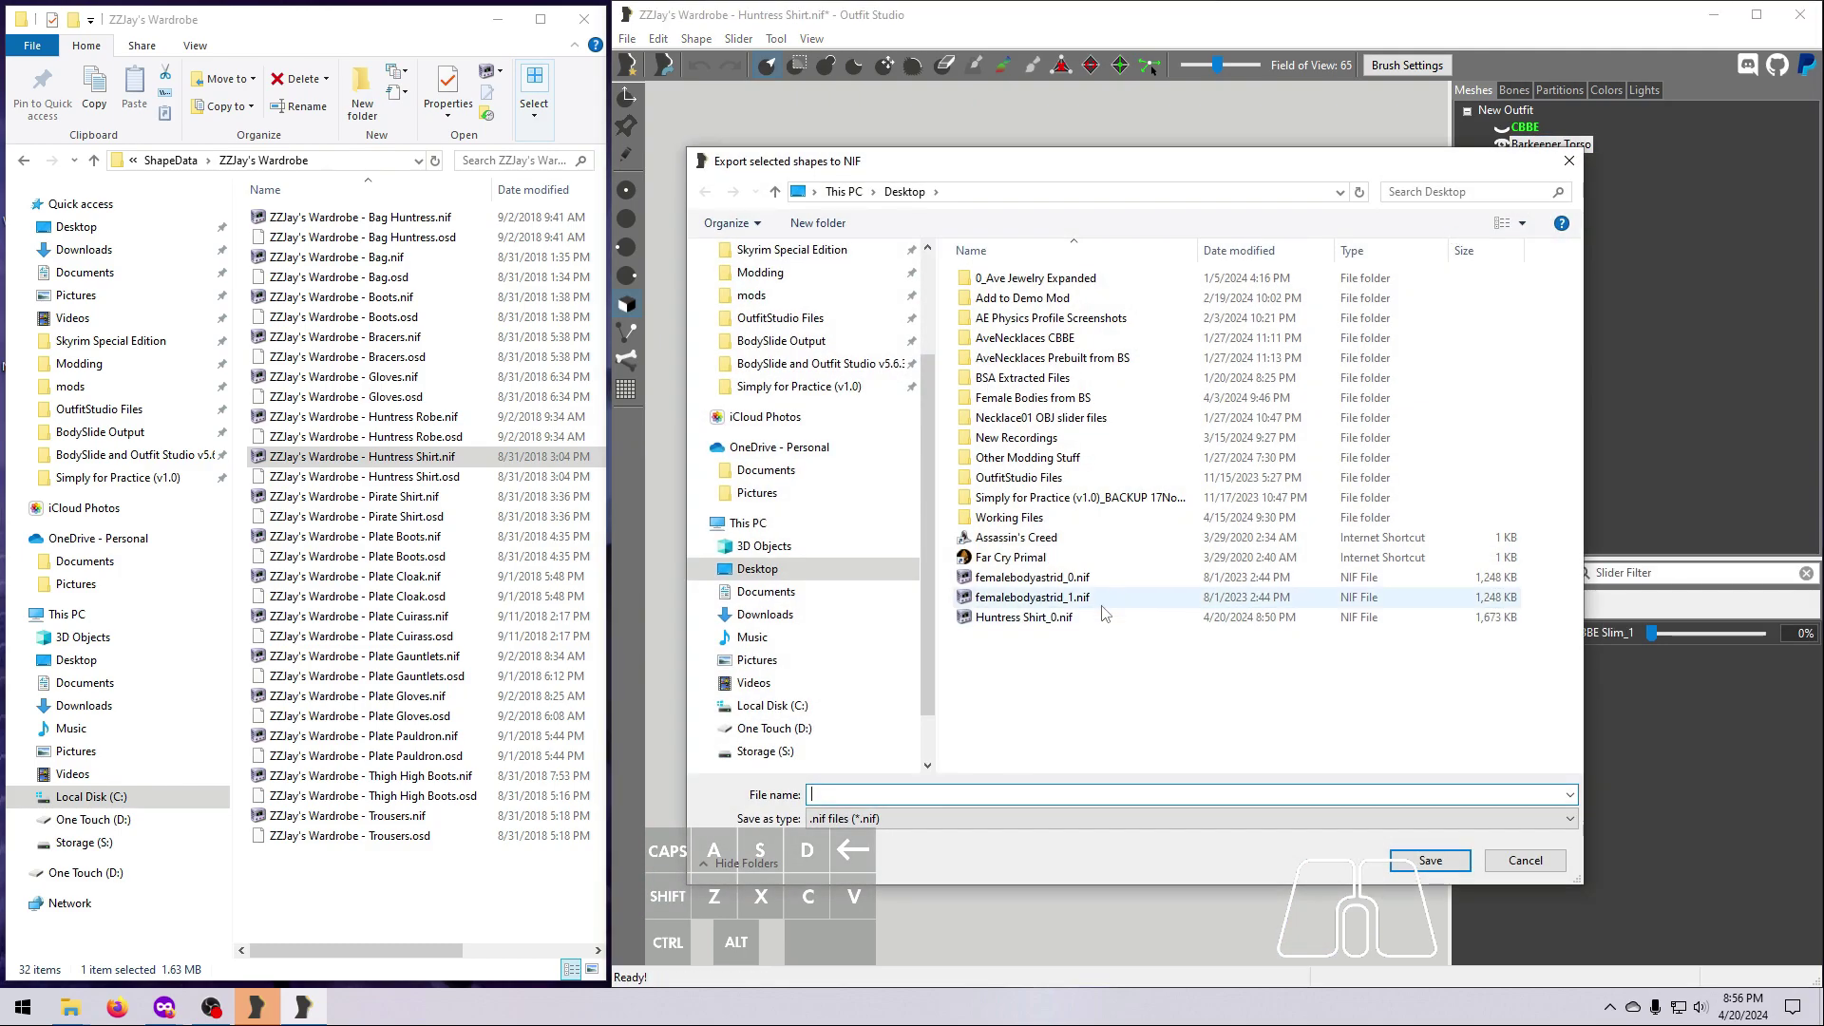
click(1024, 617)
click(893, 797)
key(Return)
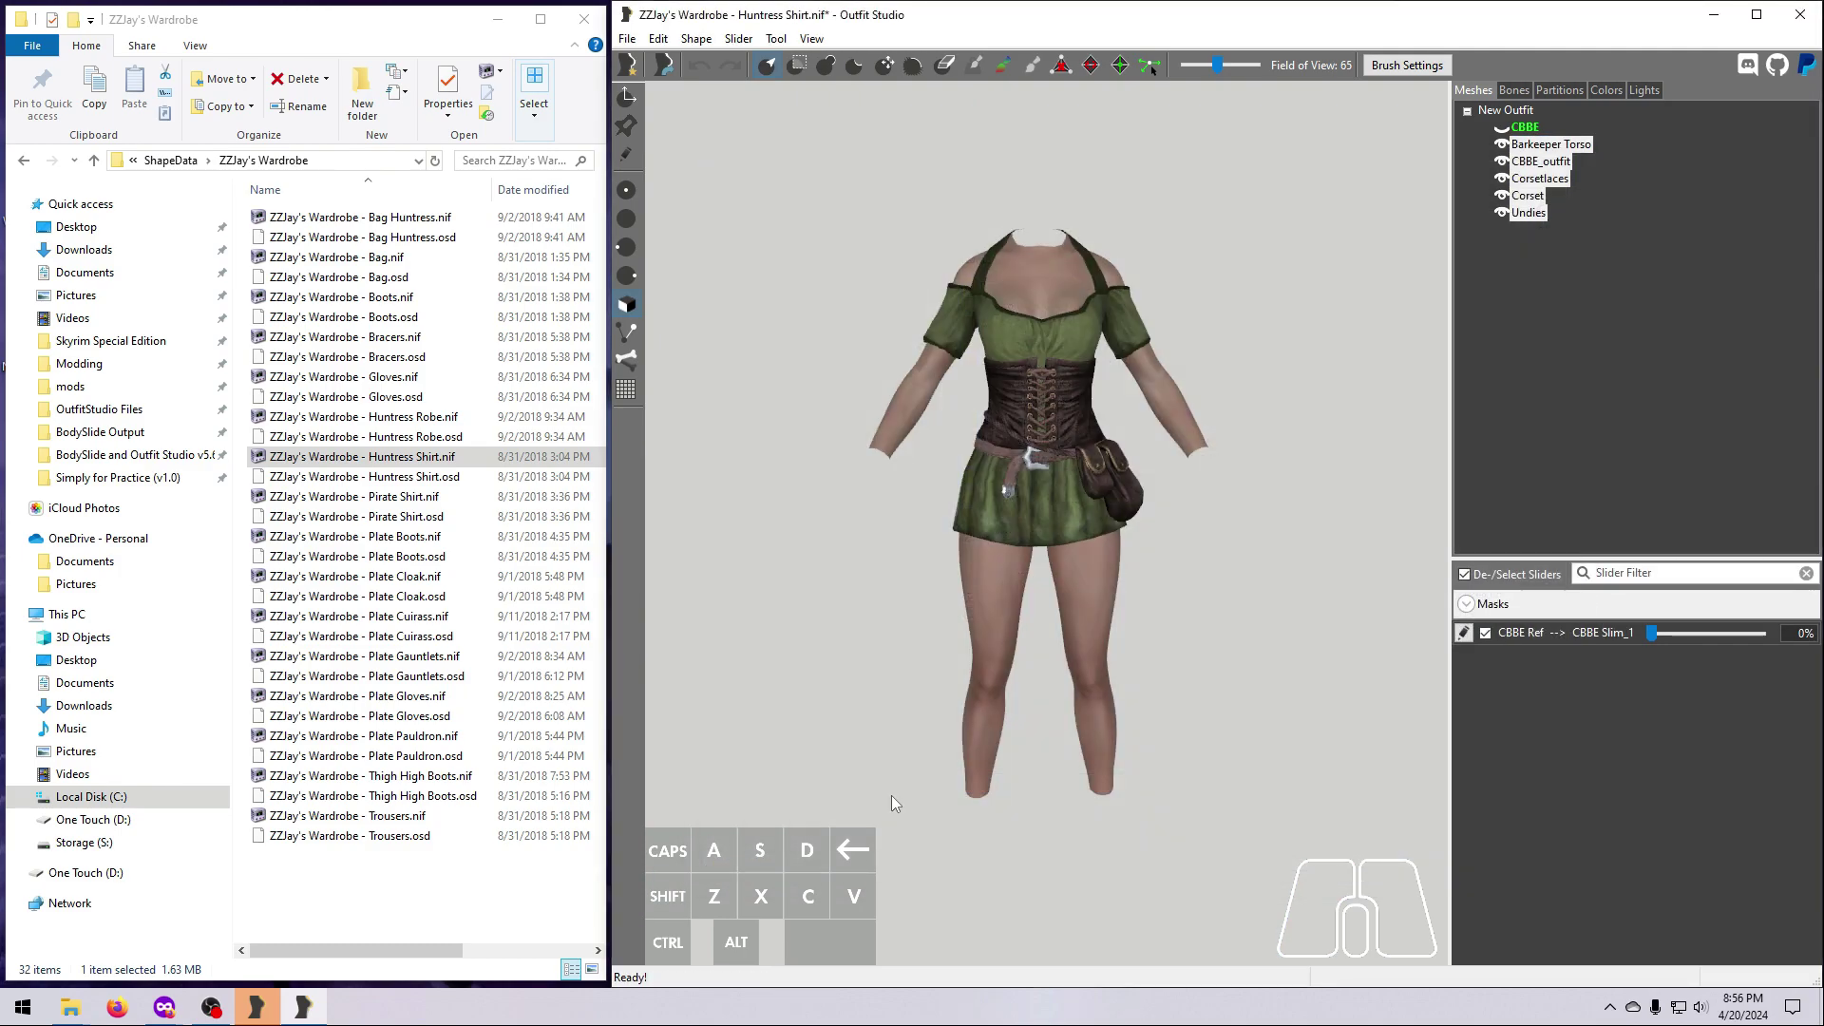
Open Huntress Shirt_1.nif and Huntress Shirt_0.nif in NifSkope windows arranged side by side
click(498, 19)
double_click(252, 427)
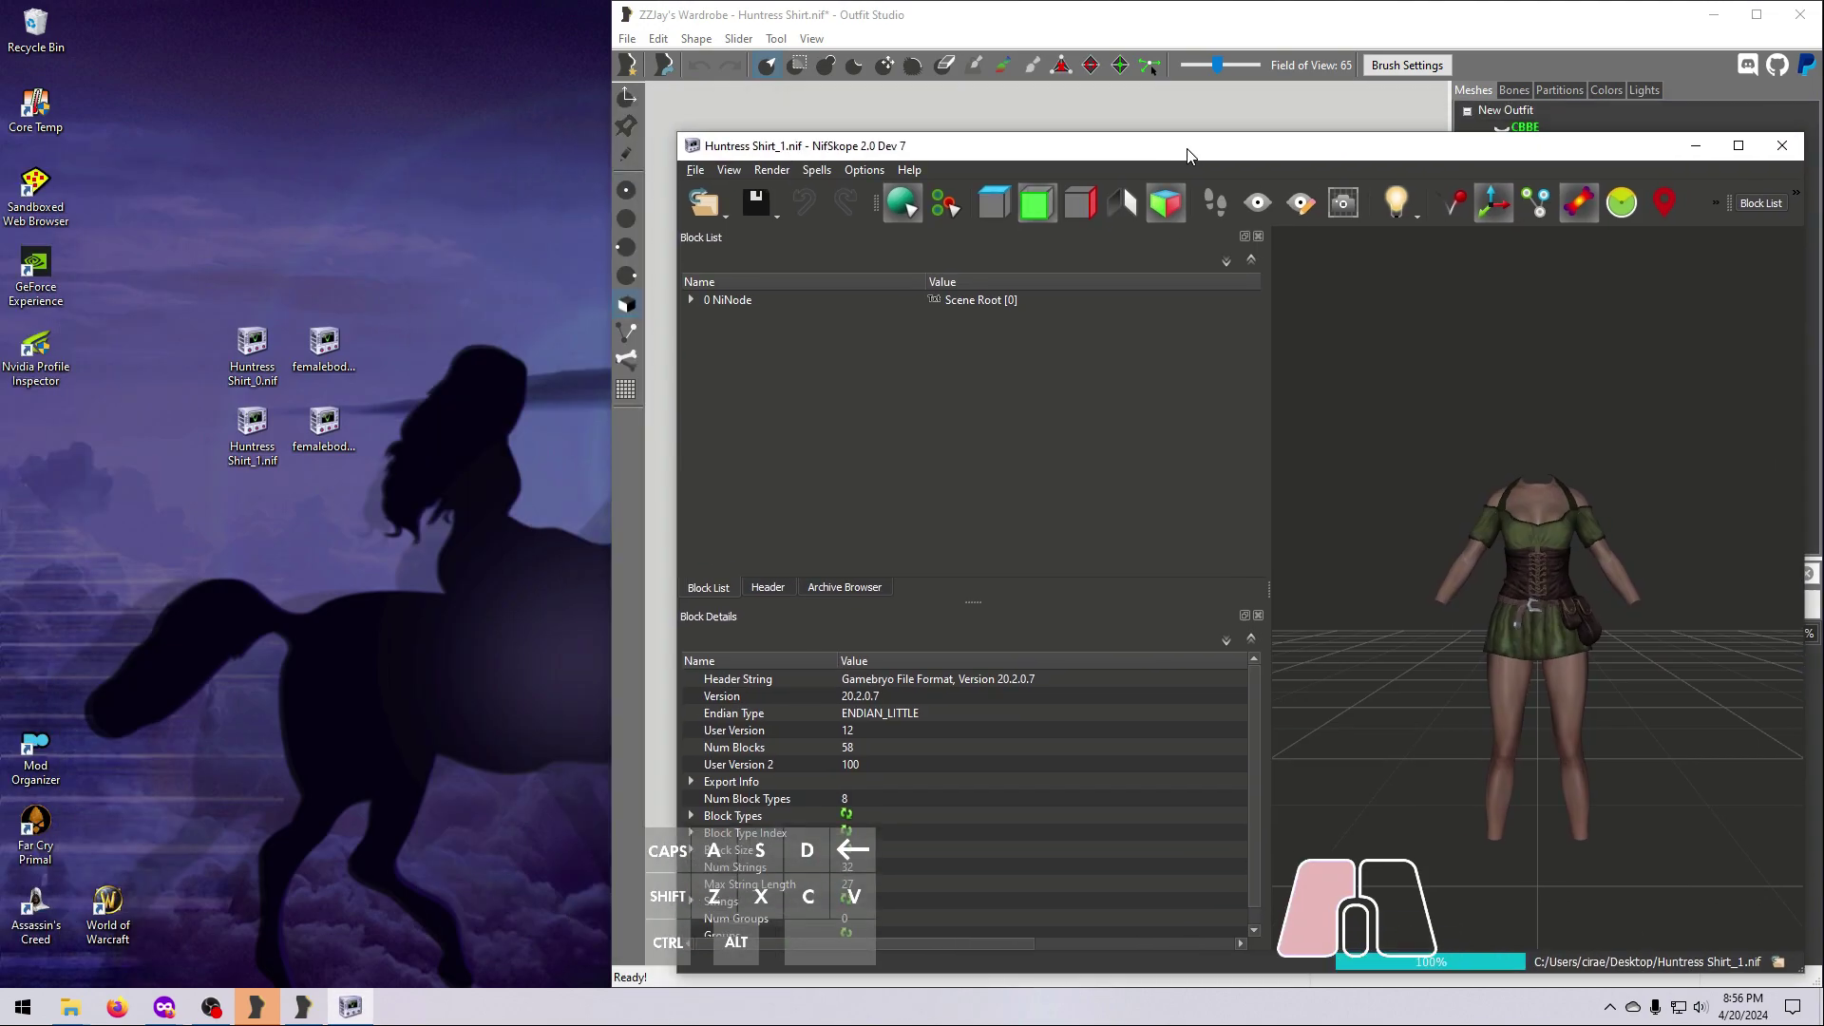
drag(1188, 155, 1425, 199)
double_click(252, 351)
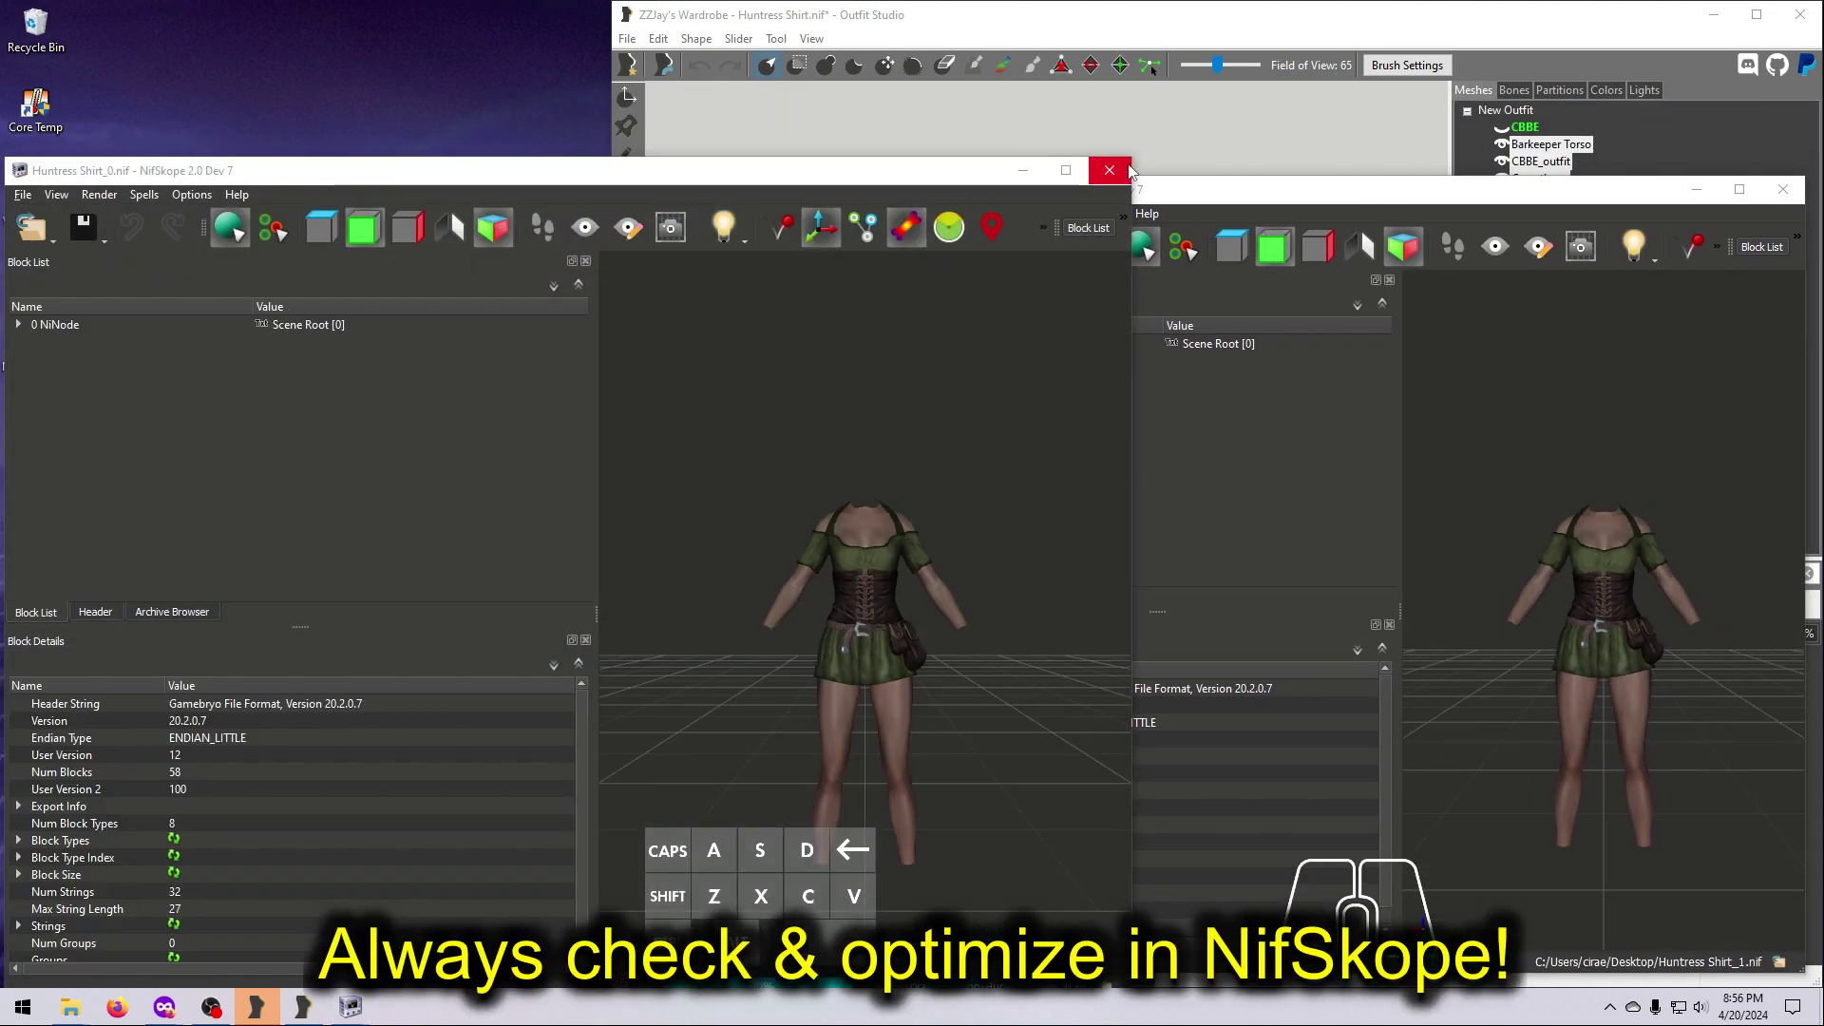
drag(1131, 168, 900, 186)
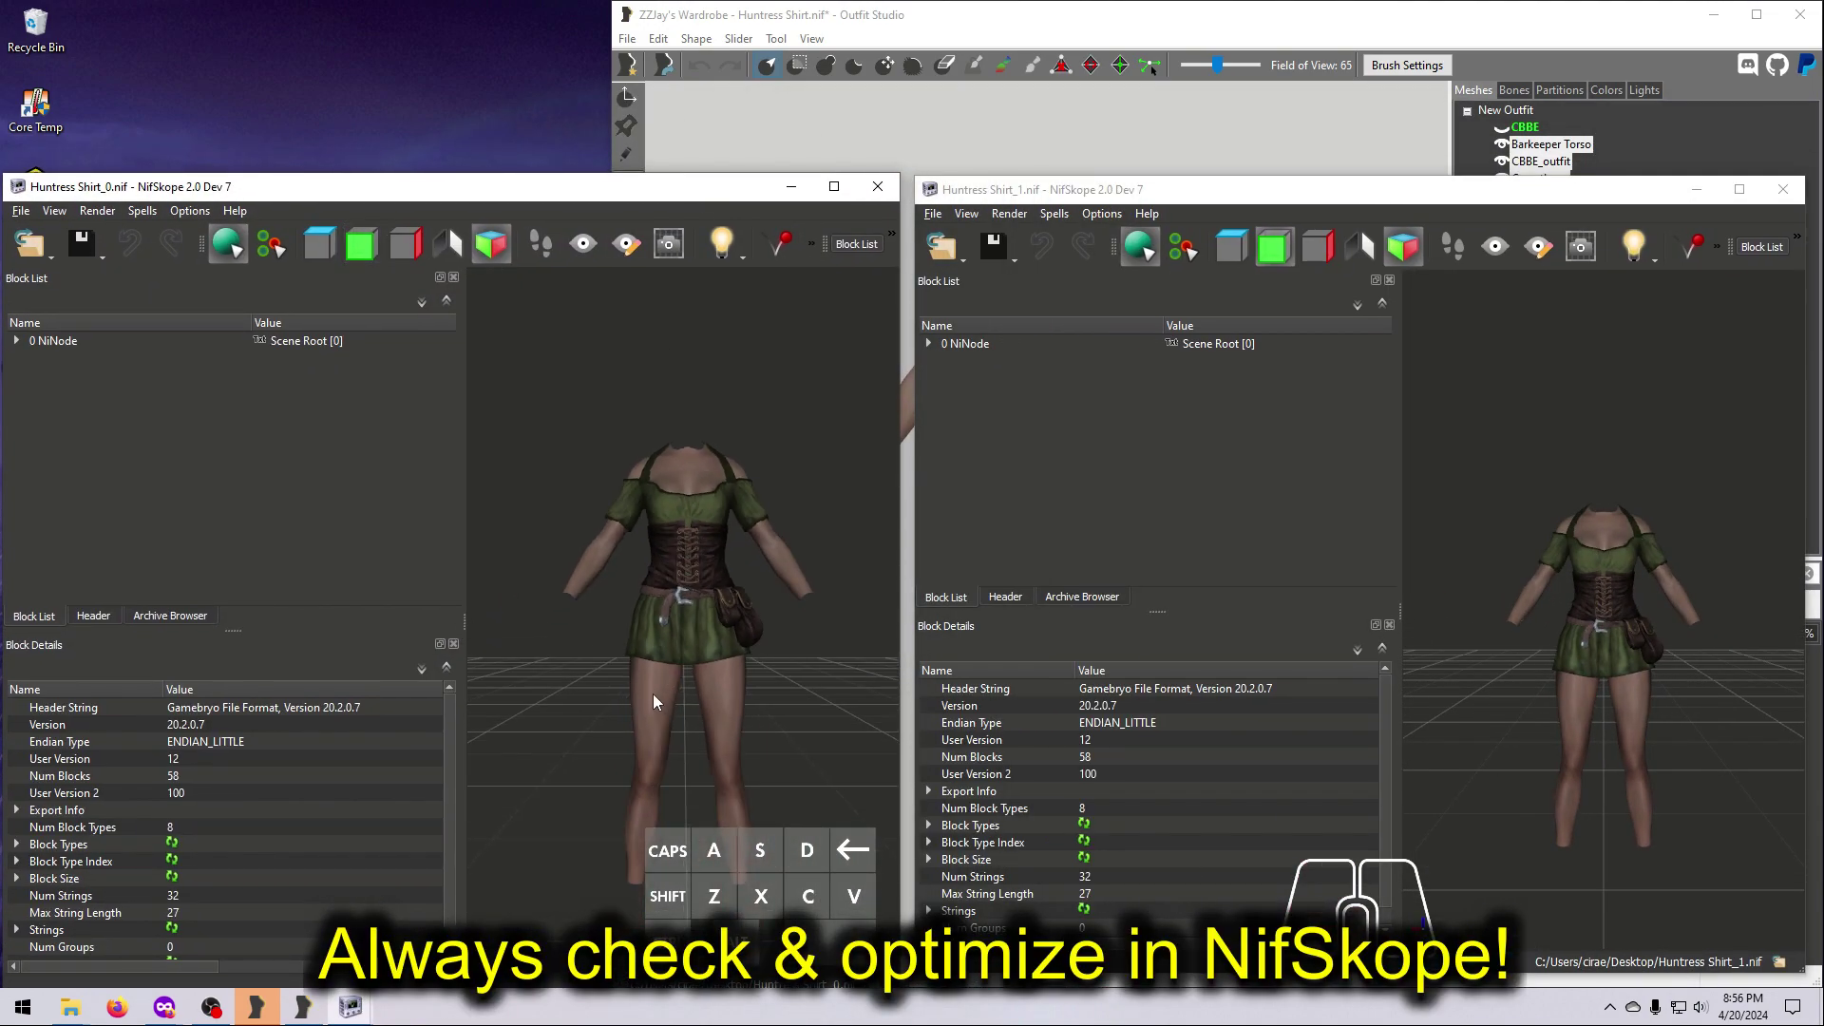